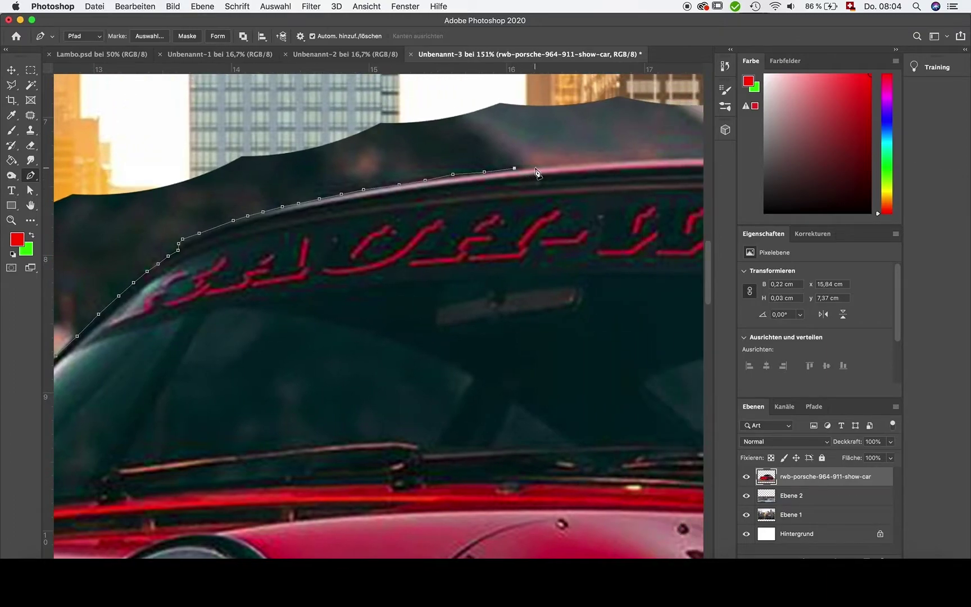
# Trace pen anchors along the Porsche's roof edge and down the rear roofline.
pyautogui.moveTo(576, 169); pyautogui.dragTo(437, 194)
pyautogui.moveTo(576, 185); pyautogui.dragTo(467, 185)
pyautogui.click(483, 180)
pyautogui.click(506, 179)
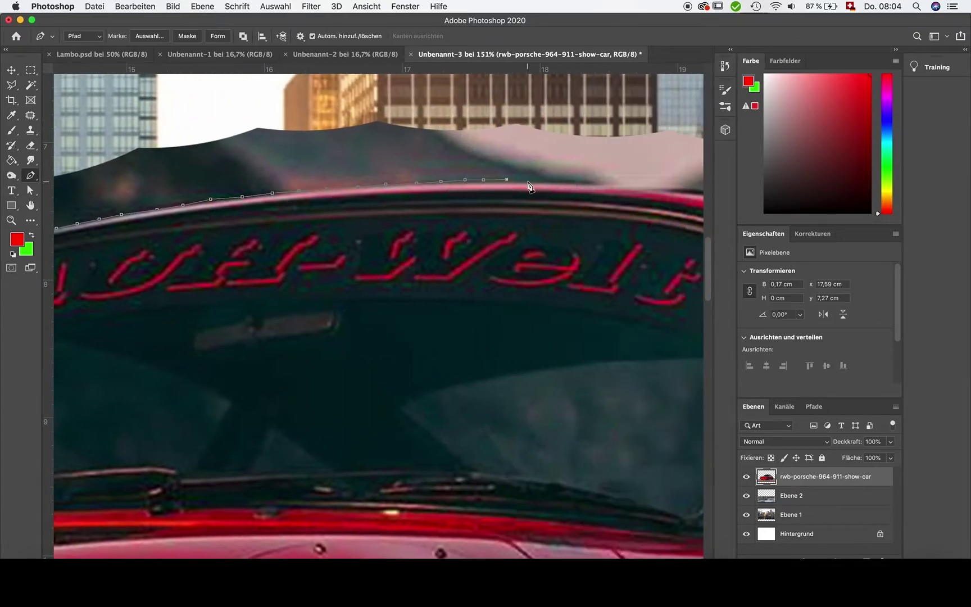
pyautogui.click(637, 187)
pyautogui.hscroll(5, 636, 191)
pyautogui.click(576, 189)
pyautogui.click(641, 197)
pyautogui.hscroll(8, 502, 205)
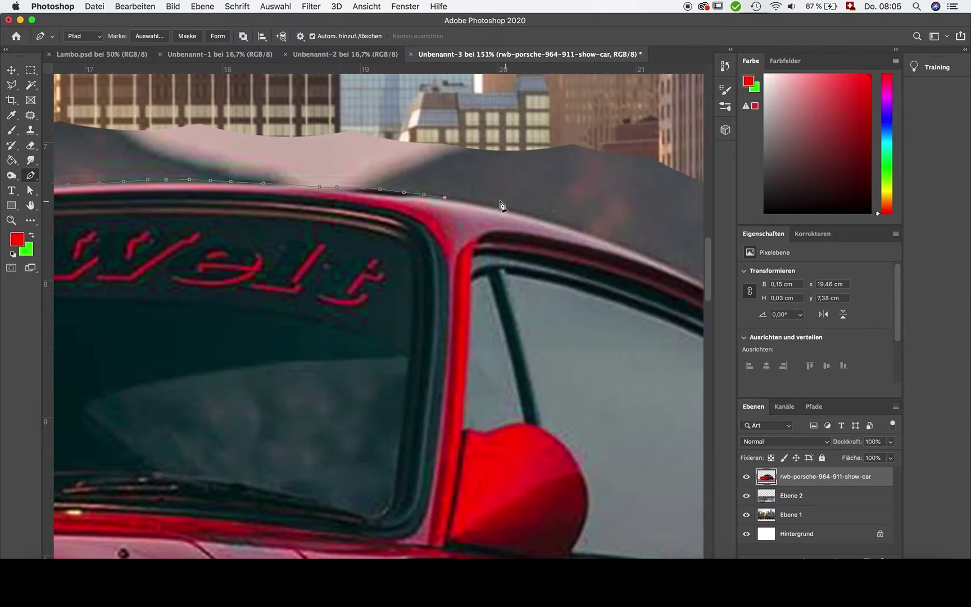
pyautogui.click(582, 232)
pyautogui.hscroll(4, 506, 247)
pyautogui.click(482, 257)
pyautogui.click(512, 273)
pyautogui.hscroll(4, 450, 275)
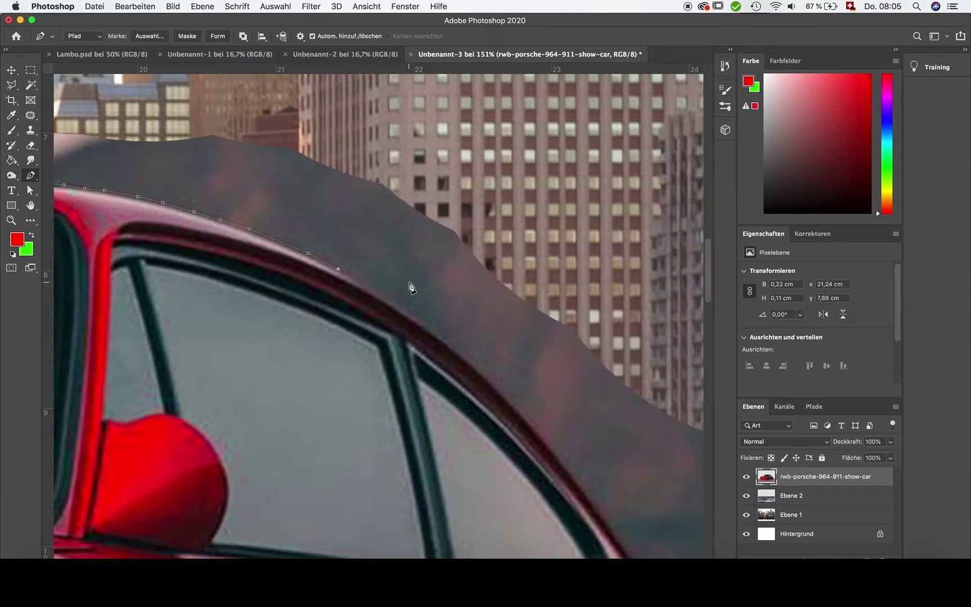
pyautogui.click(457, 346)
pyautogui.click(467, 354)
pyautogui.click(480, 365)
pyautogui.hscroll(3, 476, 372)
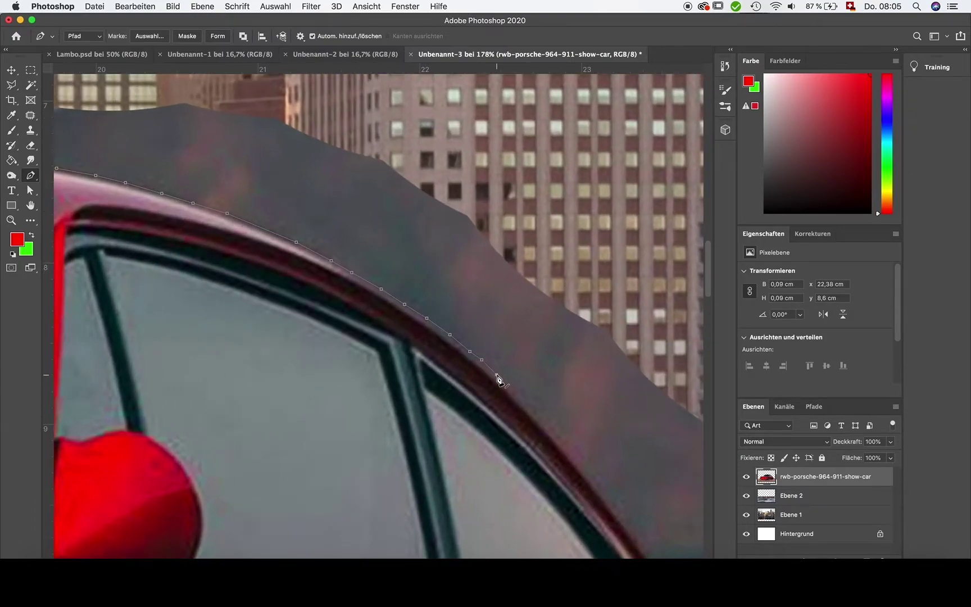
pyautogui.scroll(-3, 497, 381)
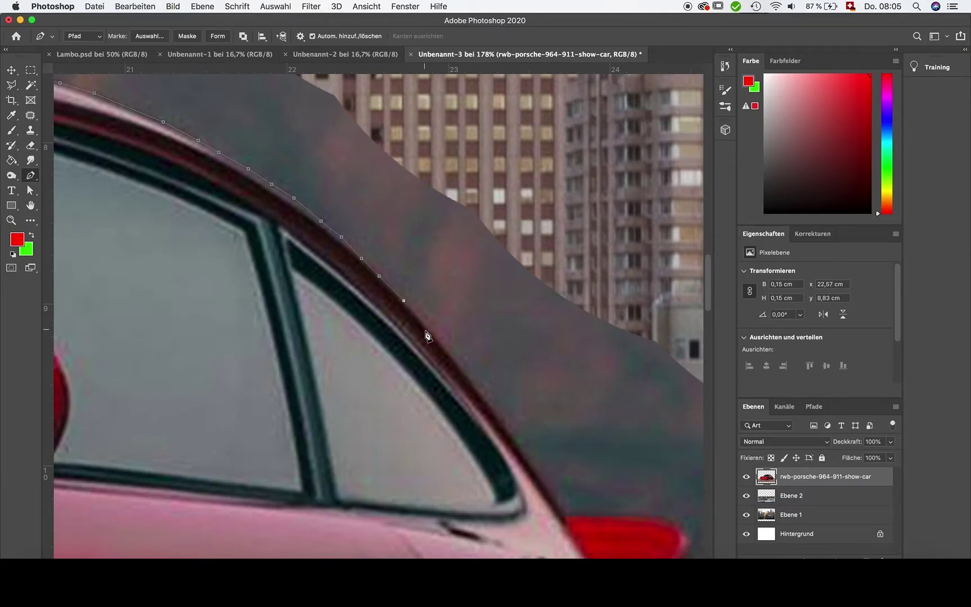
# Continue the path down to the tail light and around its outer edge.
pyautogui.click(497, 417)
pyautogui.scroll(-5, 506, 427)
pyautogui.click(446, 307)
pyautogui.click(465, 335)
pyautogui.click(487, 371)
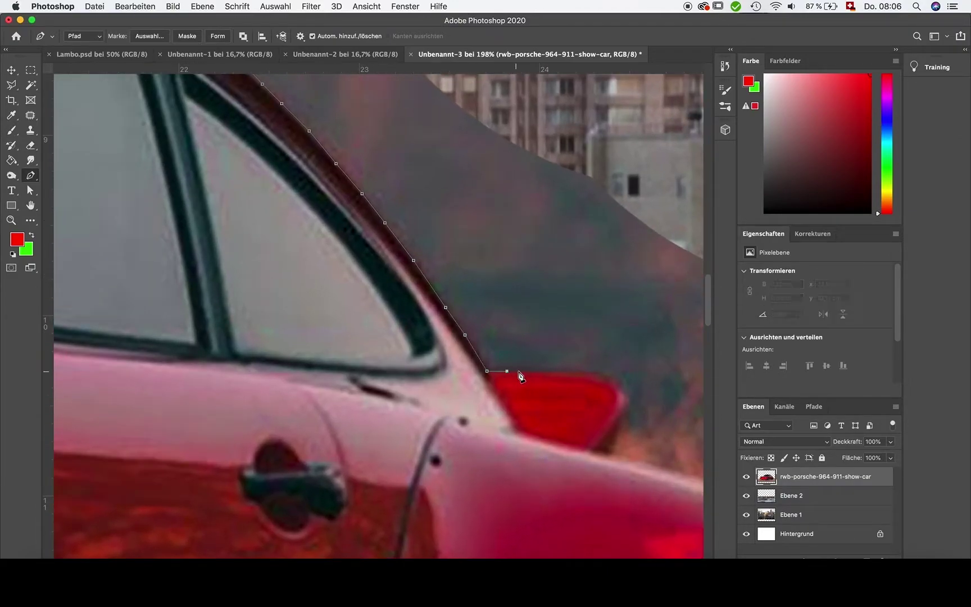
pyautogui.click(533, 370)
pyautogui.click(616, 386)
pyautogui.click(611, 453)
pyautogui.click(638, 461)
pyautogui.scroll(-5, 642, 467)
pyautogui.hscroll(5, 643, 467)
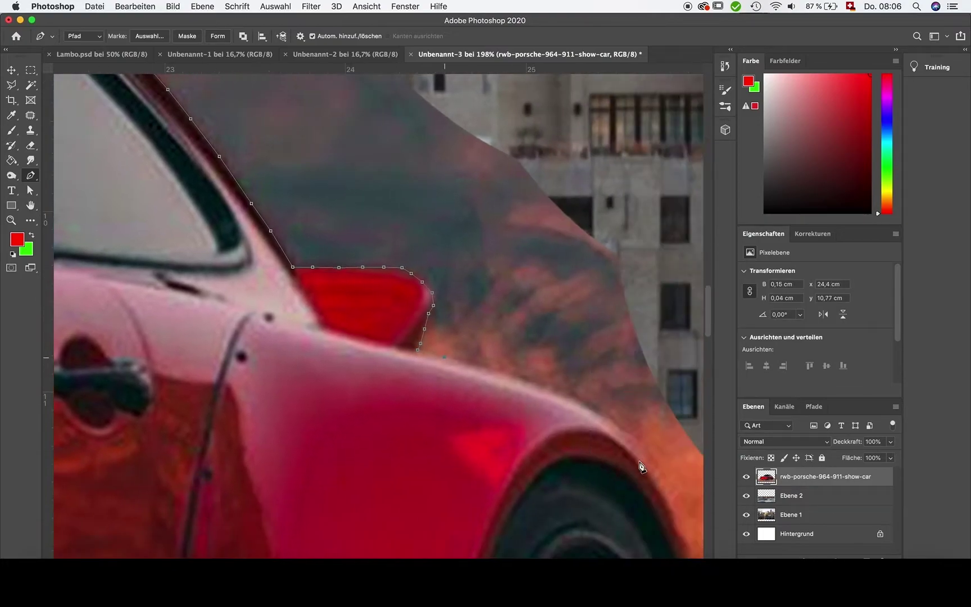
# Trace the path down the rear fender edge.
pyautogui.click(464, 363)
pyautogui.click(601, 423)
pyautogui.click(626, 450)
pyautogui.click(641, 471)
pyautogui.click(663, 514)
pyautogui.scroll(-8, 646, 477)
pyautogui.hscroll(2, 646, 478)
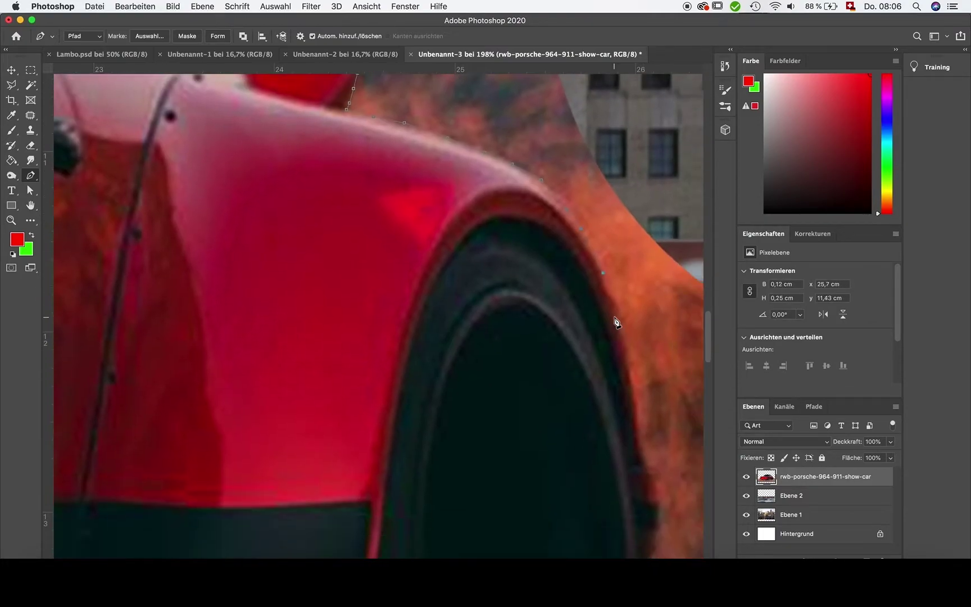
# Trace the path into the wheel arch and around the rear wheel's outer edge.
pyautogui.click(631, 378)
pyautogui.click(637, 408)
pyautogui.scroll(-4, 641, 375)
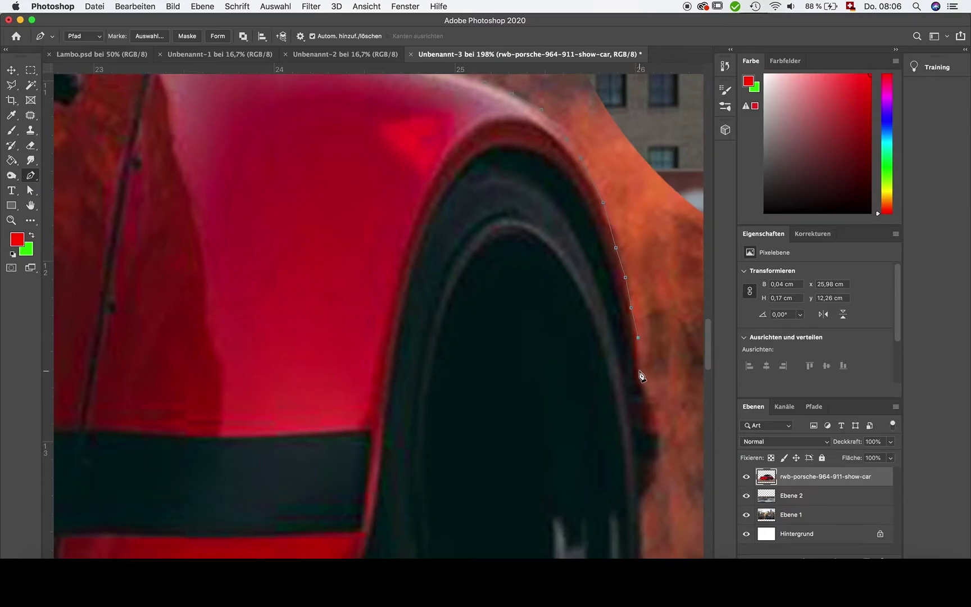
pyautogui.click(660, 451)
pyautogui.click(640, 500)
pyautogui.scroll(-5, 641, 505)
pyautogui.click(640, 318)
pyautogui.click(638, 412)
pyautogui.click(664, 415)
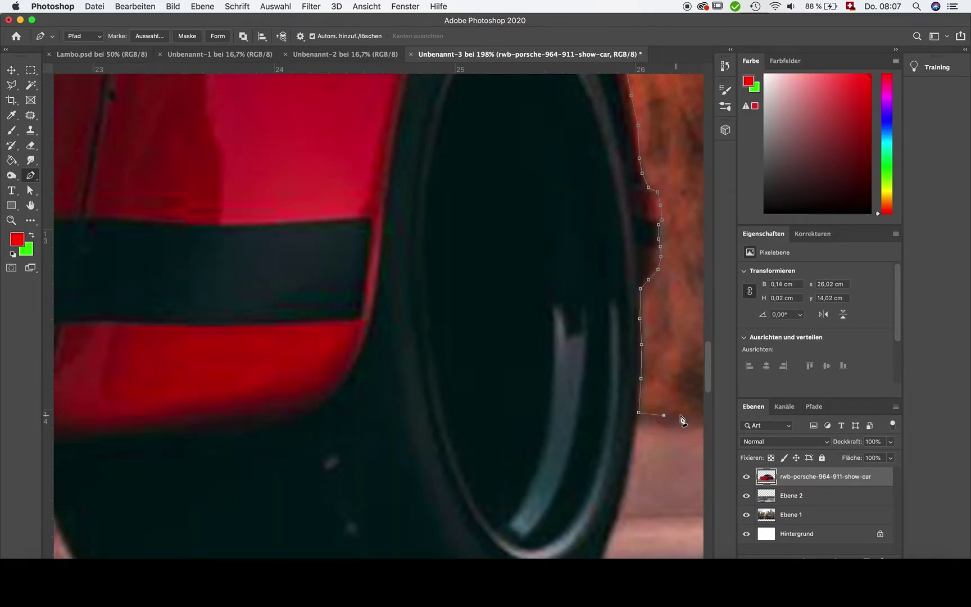
# Run the path across the road, down the right edge, along the bottom, closing at the left edge.
pyautogui.hscroll(6, 675, 421)
pyautogui.hscroll(6, 635, 429)
pyautogui.hscroll(5, 618, 427)
pyautogui.click(629, 424)
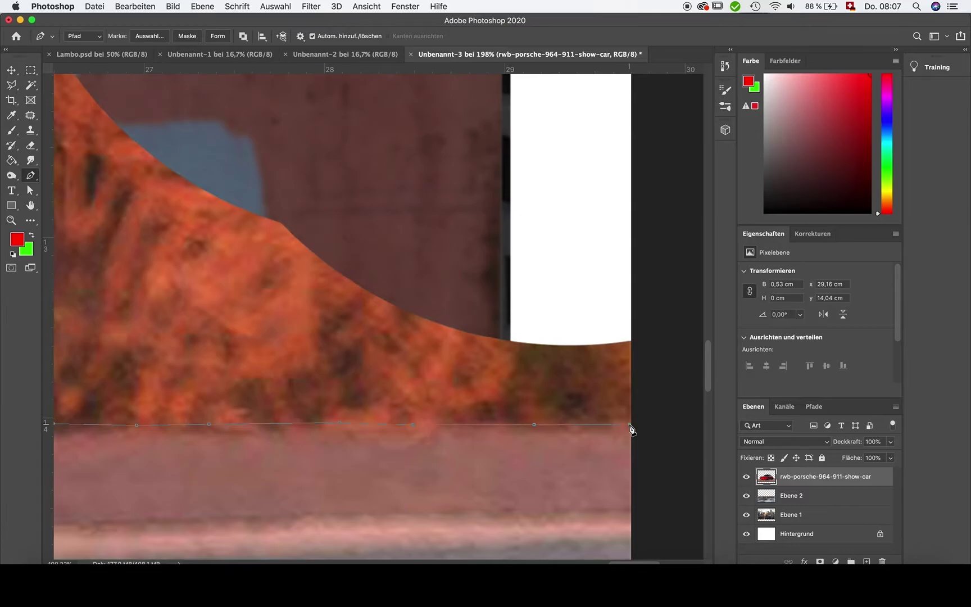
pyautogui.scroll(-5, 629, 427)
pyautogui.hscroll(-10, 629, 427)
pyautogui.click(558, 459)
pyautogui.hscroll(-10, 554, 460)
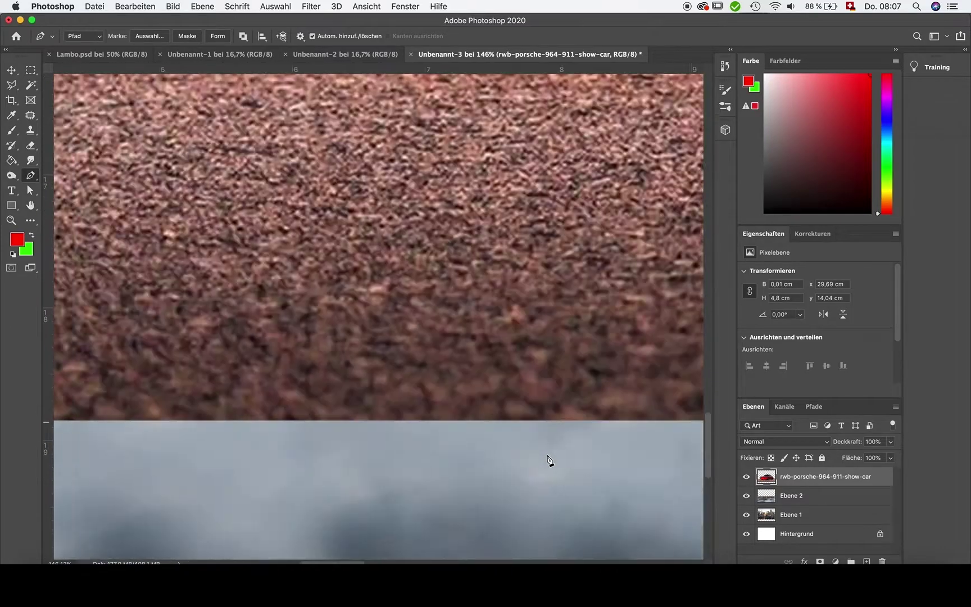
pyautogui.hscroll(-15, 549, 460)
pyautogui.click(647, 464)
pyautogui.scroll(5, 652, 444)
pyautogui.click(645, 297)
pyautogui.hscroll(2, 674, 314)
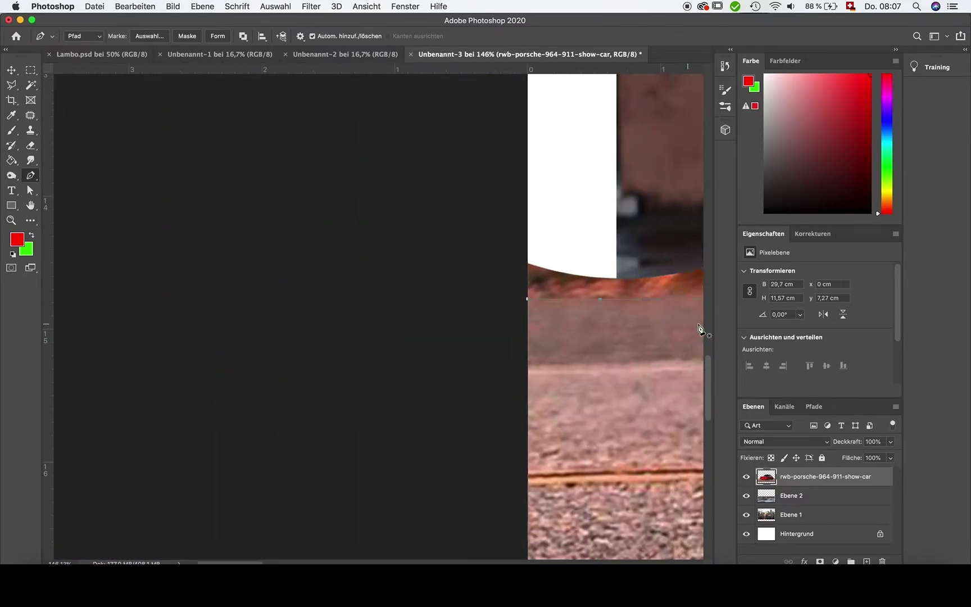
pyautogui.hscroll(3, 699, 329)
# Convert the closed path into a selection with Auswahl erstellen.
pyautogui.rightClick(457, 344)
pyautogui.click(531, 392)
pyautogui.click(568, 260)
# Copy the selected car and road onto a new layer with Ebene durch Kopieren.
pyautogui.scroll(-3, 560, 332)
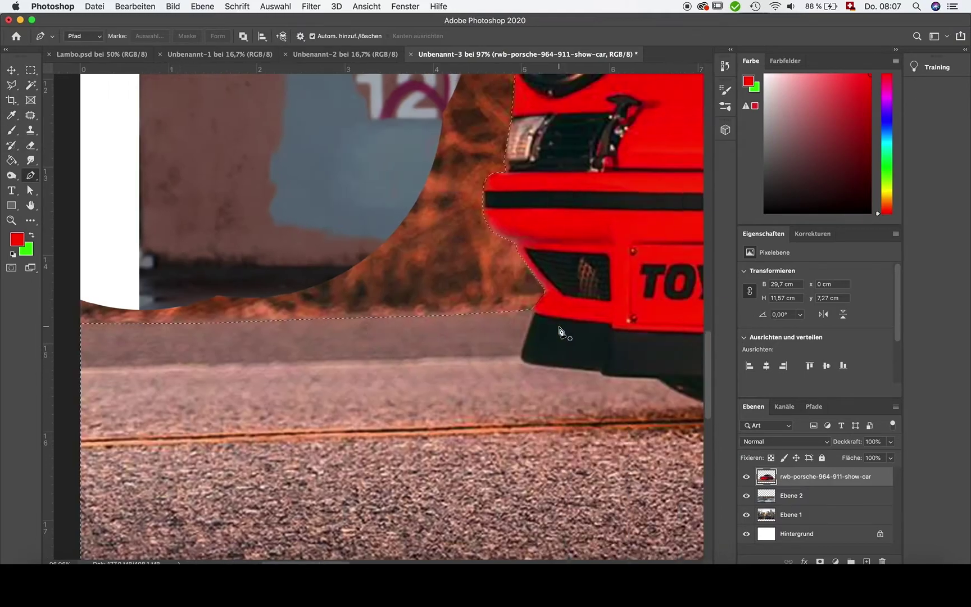
pyautogui.scroll(-5, 560, 332)
pyautogui.click(31, 84)
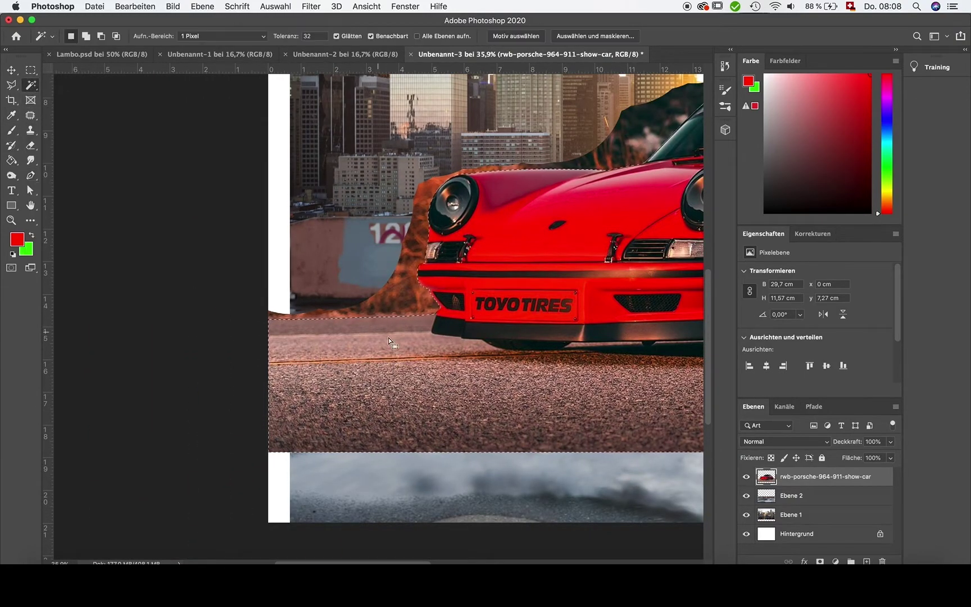
pyautogui.rightClick(389, 340)
pyautogui.press('Escape')
pyautogui.rightClick(31, 85)
pyautogui.click(84, 92)
pyautogui.rightClick(342, 360)
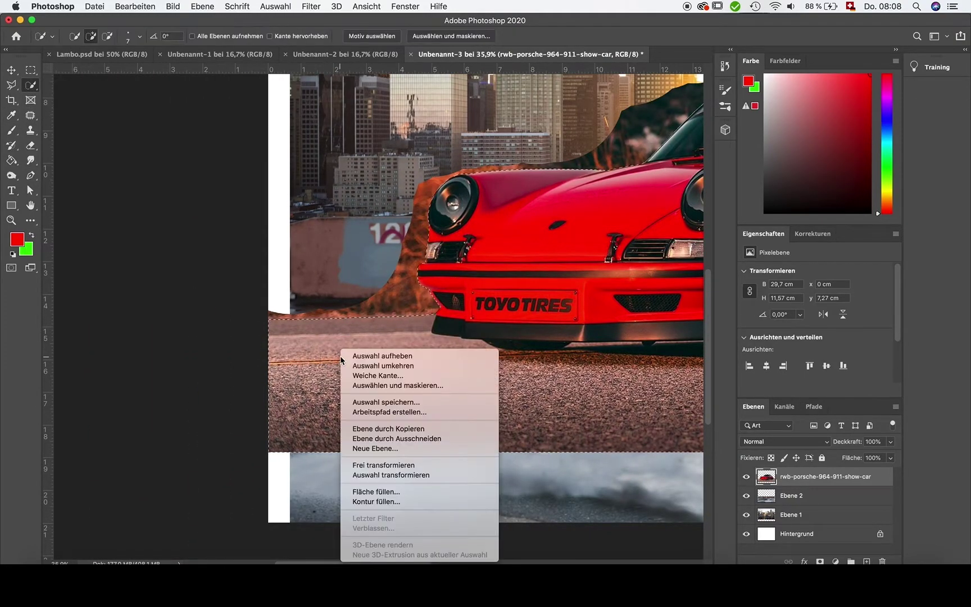
pyautogui.click(388, 428)
# Hide the original car layer, then rotate Ebene 3 about 1 degree and nudge it into place.
pyautogui.click(746, 495)
pyautogui.scroll(-3, 95, 394)
pyautogui.click(11, 69)
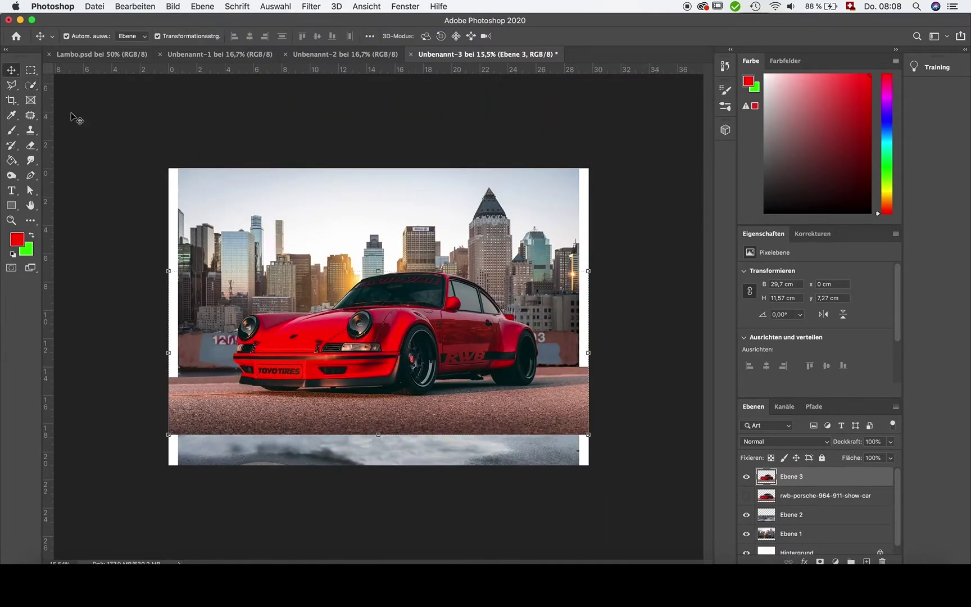
pyautogui.moveTo(313, 403); pyautogui.dragTo(321, 405)
pyautogui.hotkey('ctrl', 't')
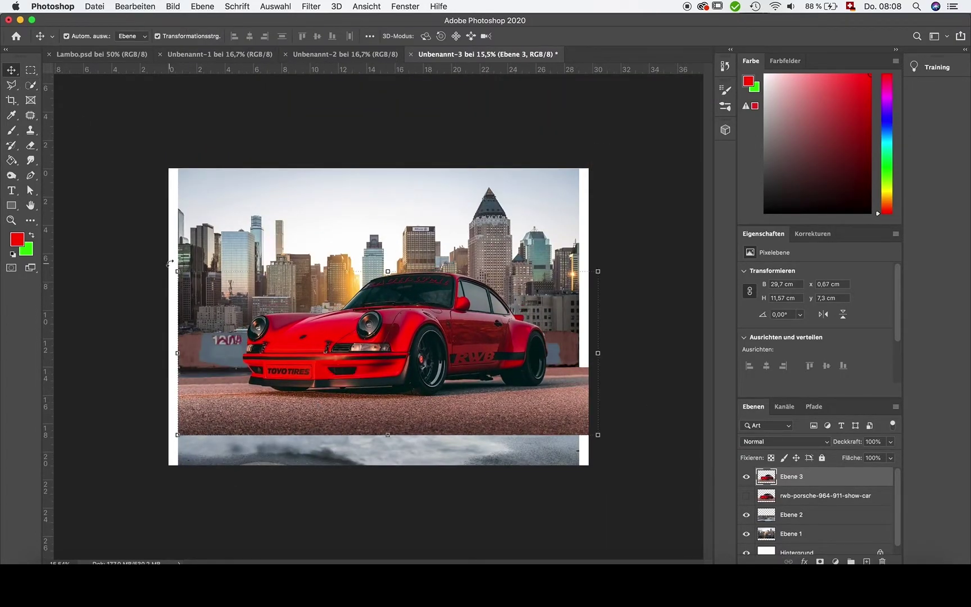
pyautogui.moveTo(170, 265); pyautogui.dragTo(170, 260)
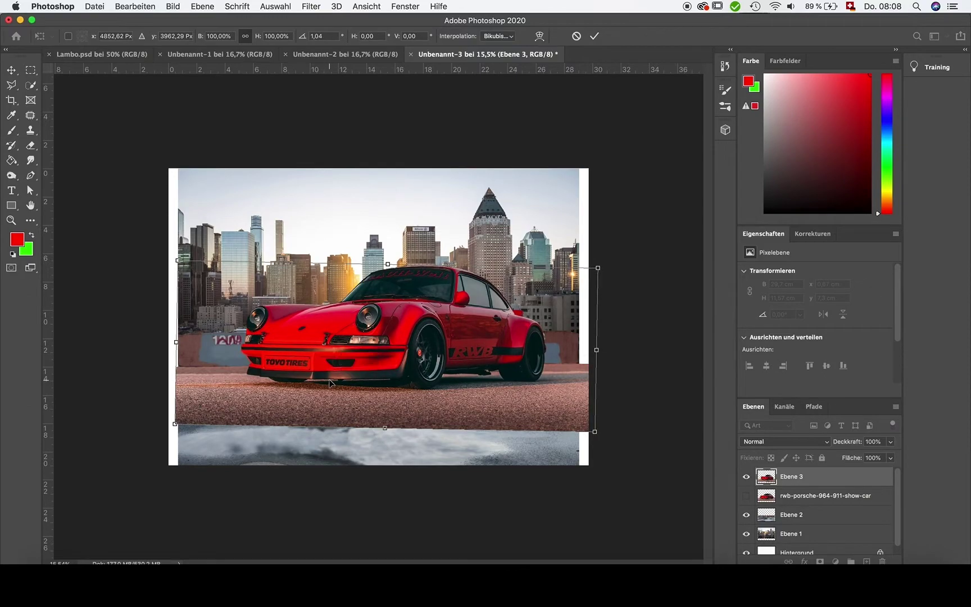
pyautogui.moveTo(332, 387); pyautogui.dragTo(330, 383)
pyautogui.click(10, 71)
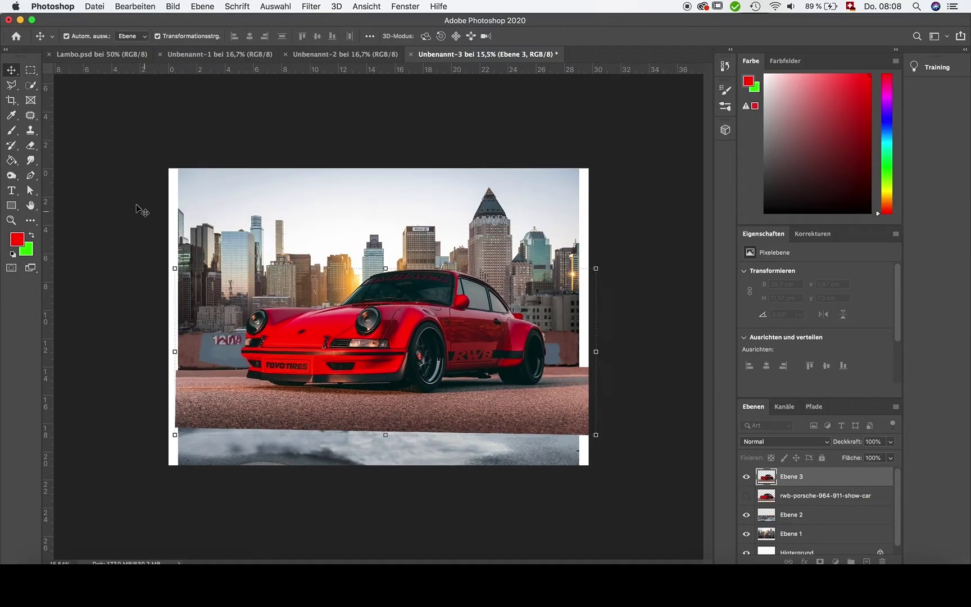
pyautogui.click(131, 202)
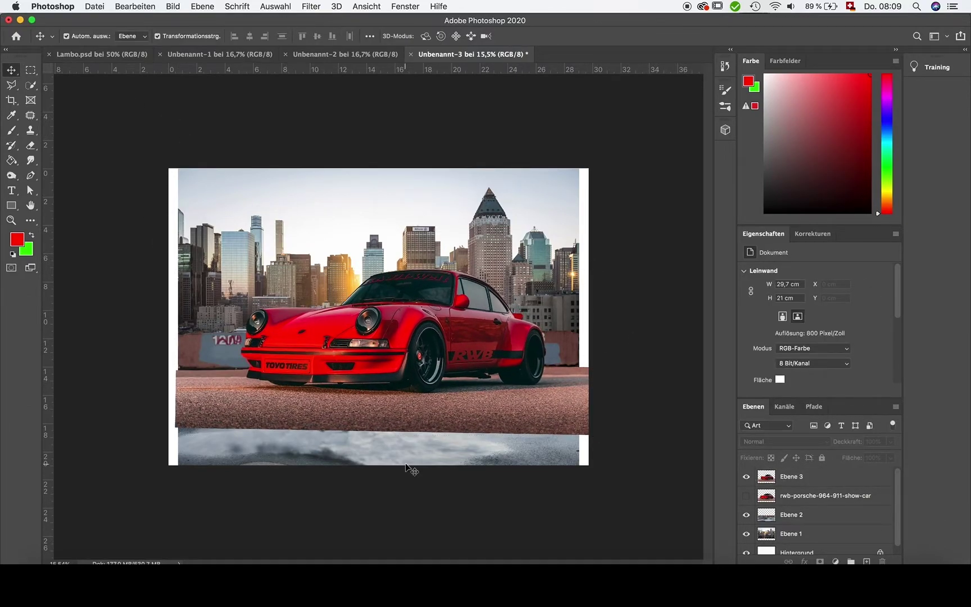
# Fit the image in the window and shrink the car down onto the rooftop.
pyautogui.hotkey('ctrl', '0')
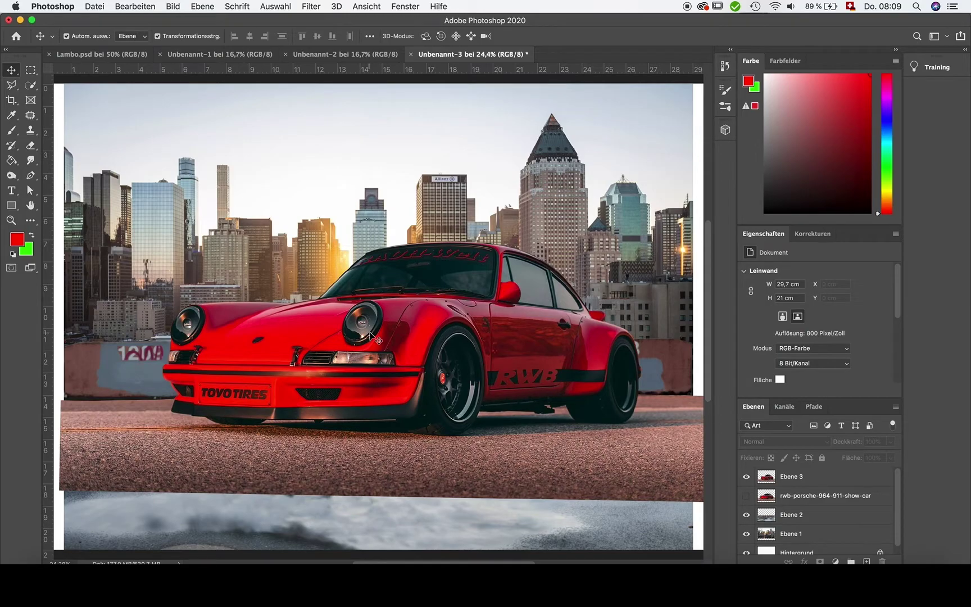
pyautogui.moveTo(371, 336)
pyautogui.mouseDown()
pyautogui.moveTo(384, 414)
pyautogui.moveTo(380, 406)
pyautogui.mouseUp()
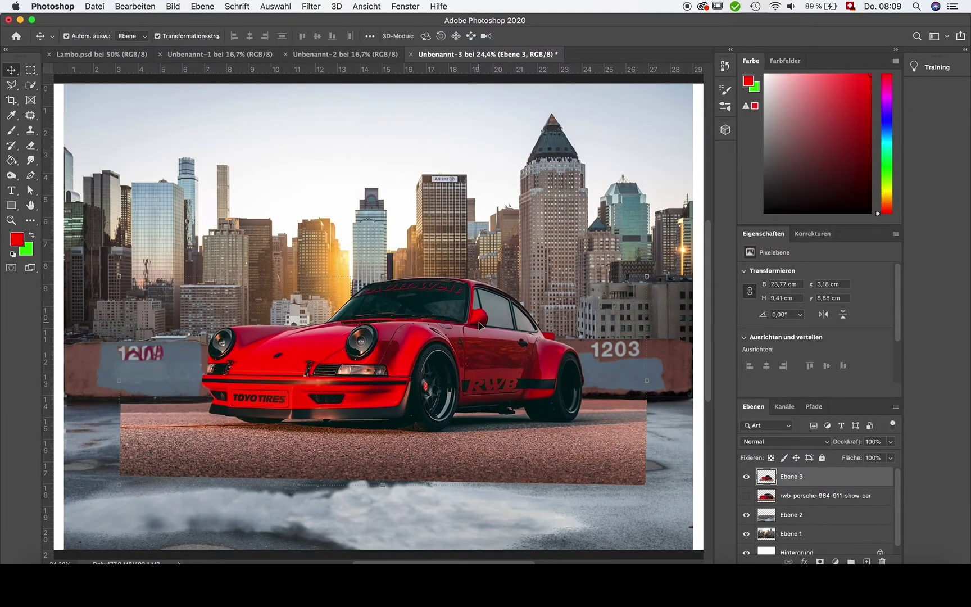
pyautogui.scroll(3, 478, 321)
pyautogui.scroll(2, 478, 321)
# Outline the windshield with a pen path and turn it into a selection.
pyautogui.click(30, 175)
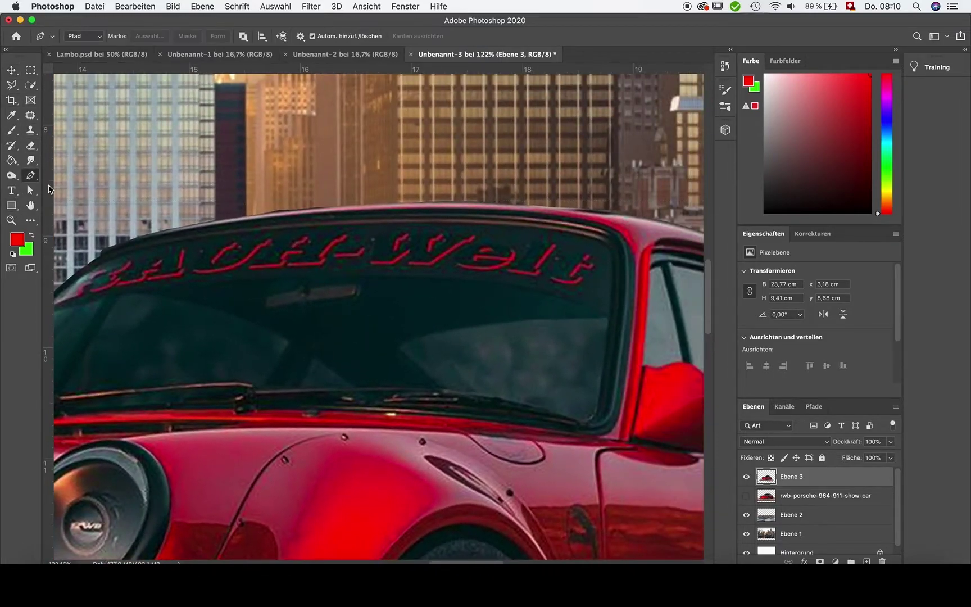
pyautogui.click(442, 387)
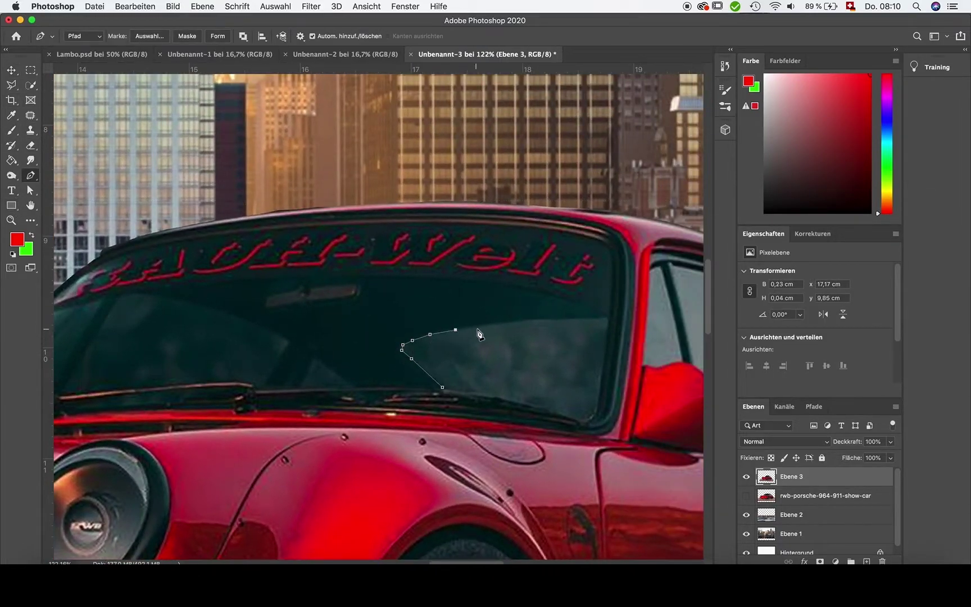
pyautogui.click(588, 319)
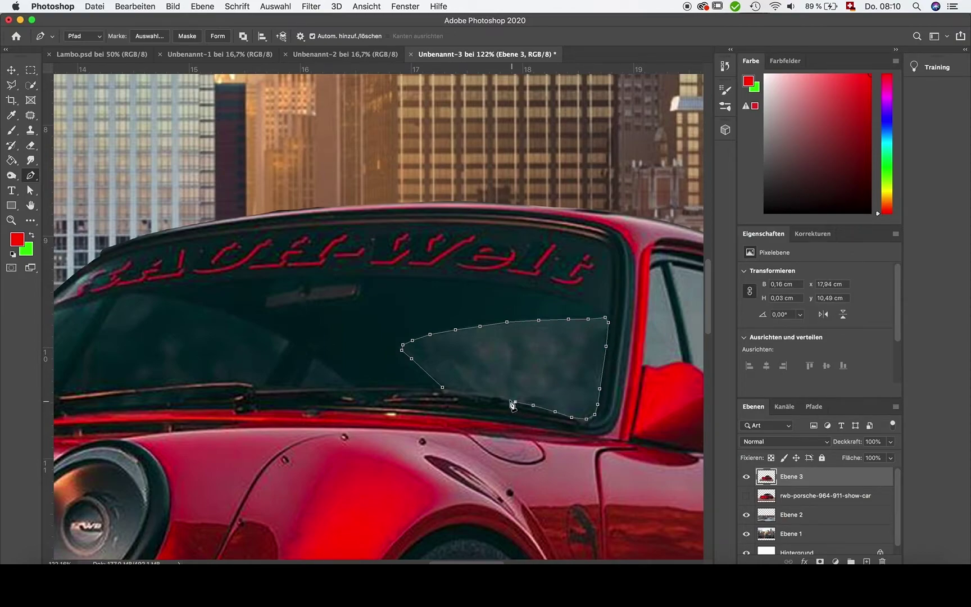
pyautogui.click(469, 393)
pyautogui.click(457, 391)
pyautogui.rightClick(516, 364)
pyautogui.click(539, 427)
pyautogui.click(560, 227)
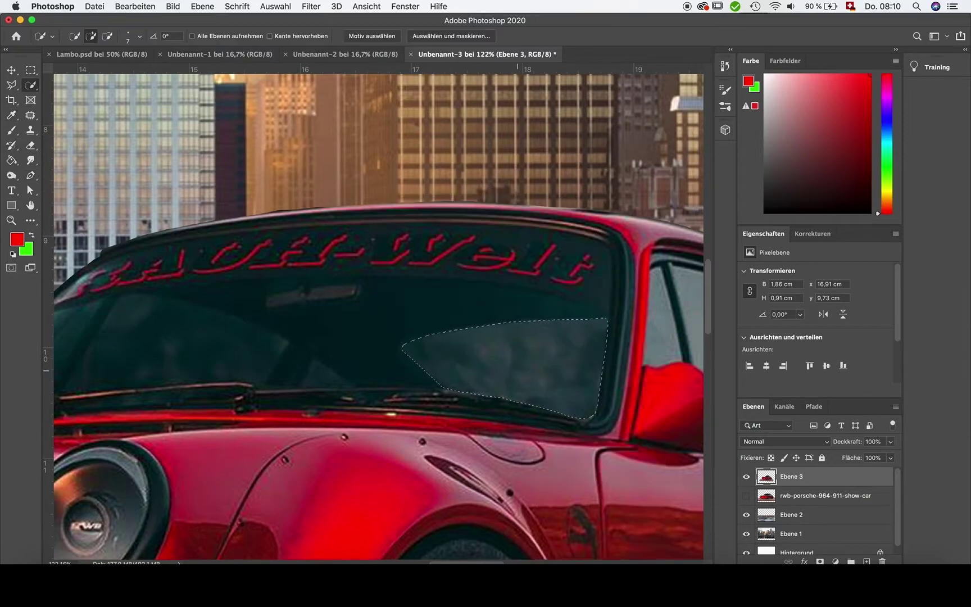
# Copy the windshield area onto new layer Ebene 4 and keep it selected.
pyautogui.rightClick(515, 405)
pyautogui.click(568, 436)
pyautogui.press('v')
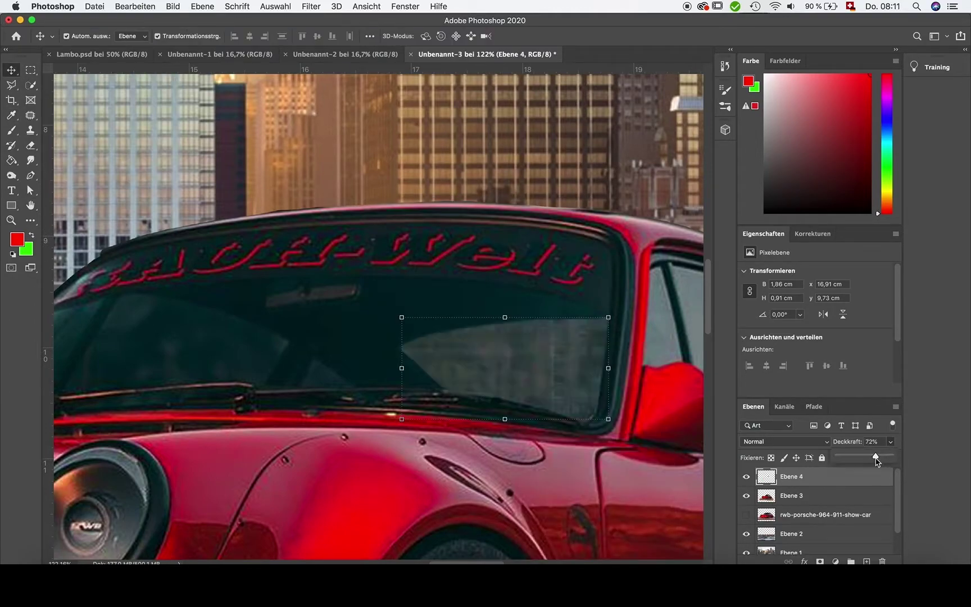
pyautogui.click(638, 413)
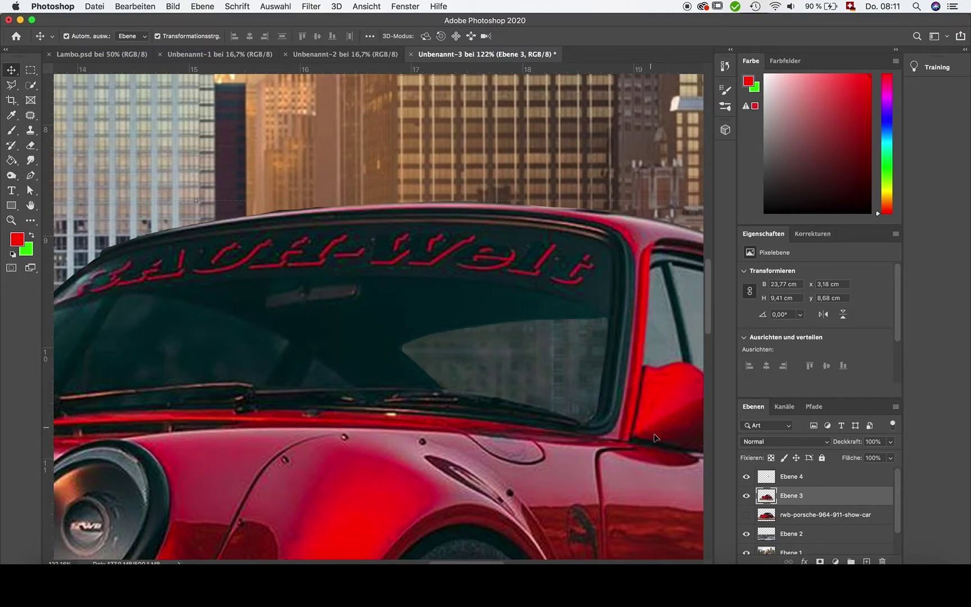
pyautogui.click(595, 388)
# Set the darkening (Burn) tool's brush size to 396.
pyautogui.click(15, 178)
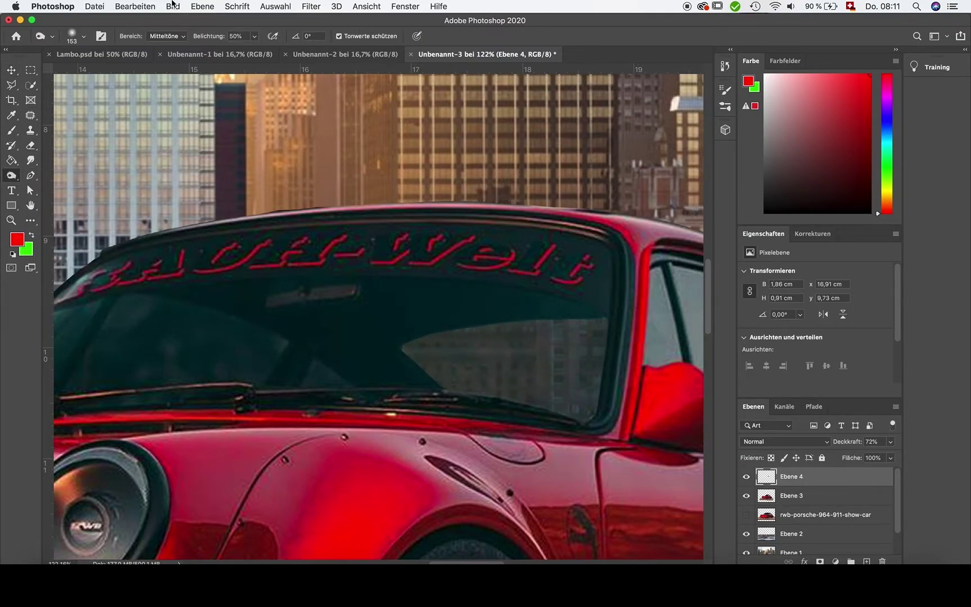
pyautogui.click(83, 36)
pyautogui.moveTo(110, 72); pyautogui.dragTo(113, 72)
pyautogui.write('396')
pyautogui.press('Return')
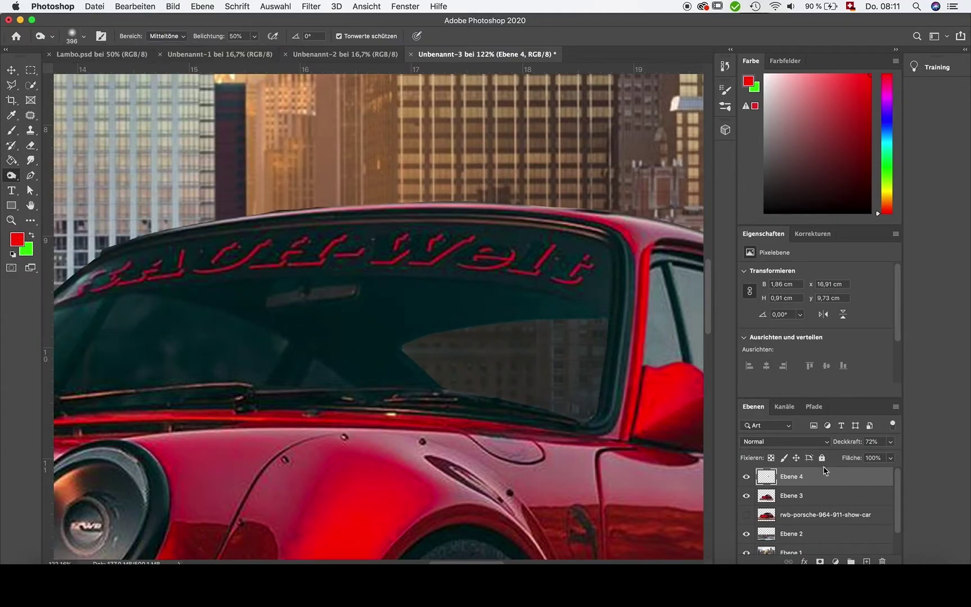
# Add a Farbüberlagerung colour overlay to Ebene 4 through Fülloptionen.
pyautogui.rightClick(798, 475)
pyautogui.click(685, 75)
pyautogui.click(447, 301)
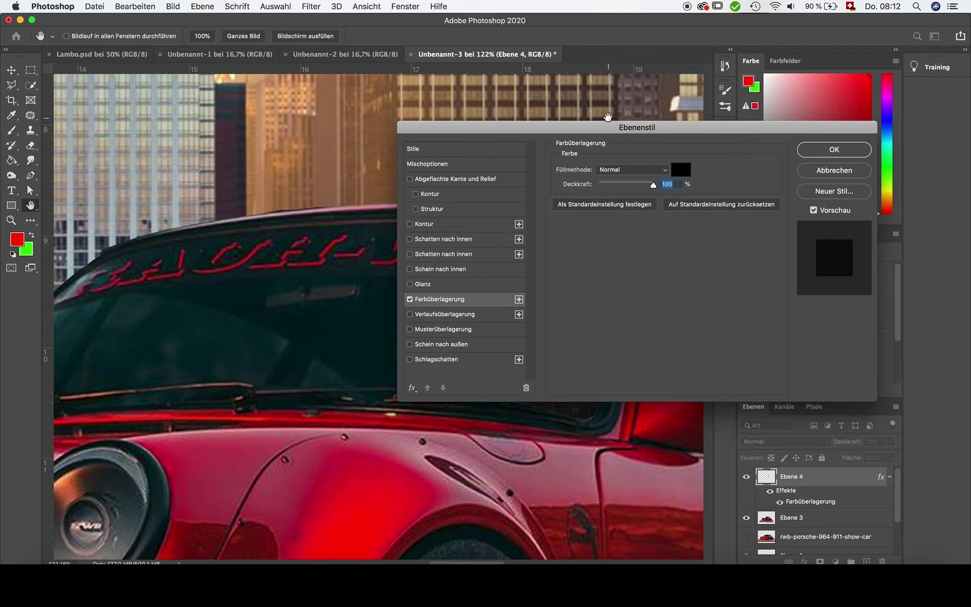
# Confirm the colour overlay and set Ebene 4's opacity to 75%.
pyautogui.moveTo(608, 126); pyautogui.dragTo(537, 19)
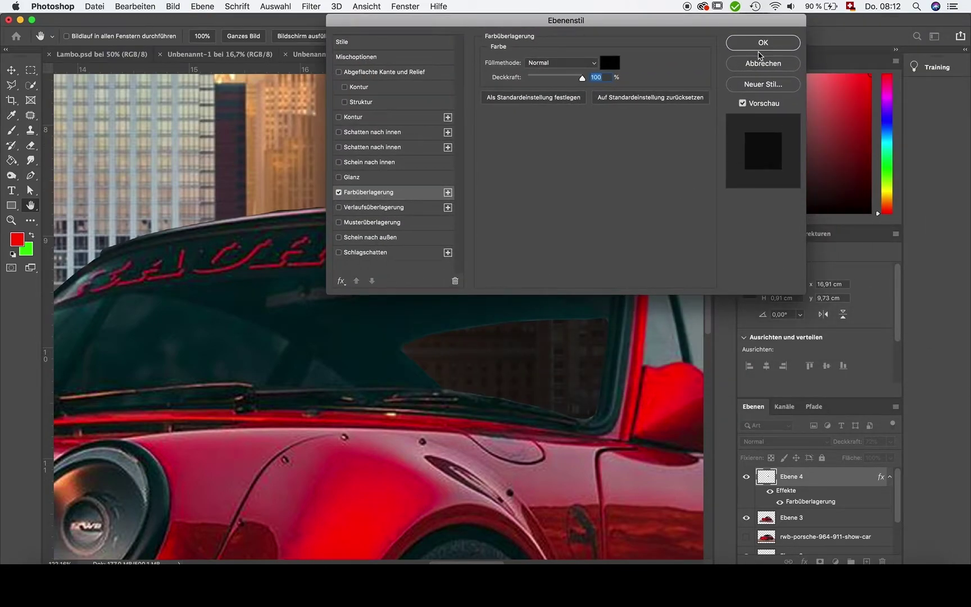
pyautogui.click(762, 43)
pyautogui.click(891, 442)
pyautogui.moveTo(880, 456); pyautogui.dragTo(881, 461)
# Change Ebene 4's colour overlay colour to dark teal #003333.
pyautogui.rightClick(815, 478)
pyautogui.click(644, 76)
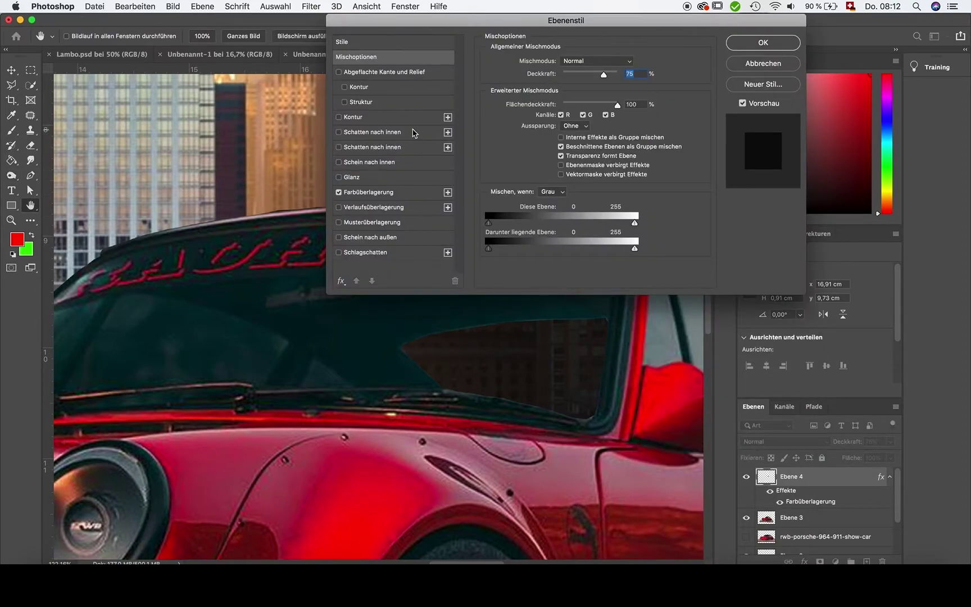
pyautogui.click(369, 191)
pyautogui.click(610, 63)
pyautogui.moveTo(757, 335); pyautogui.dragTo(757, 242)
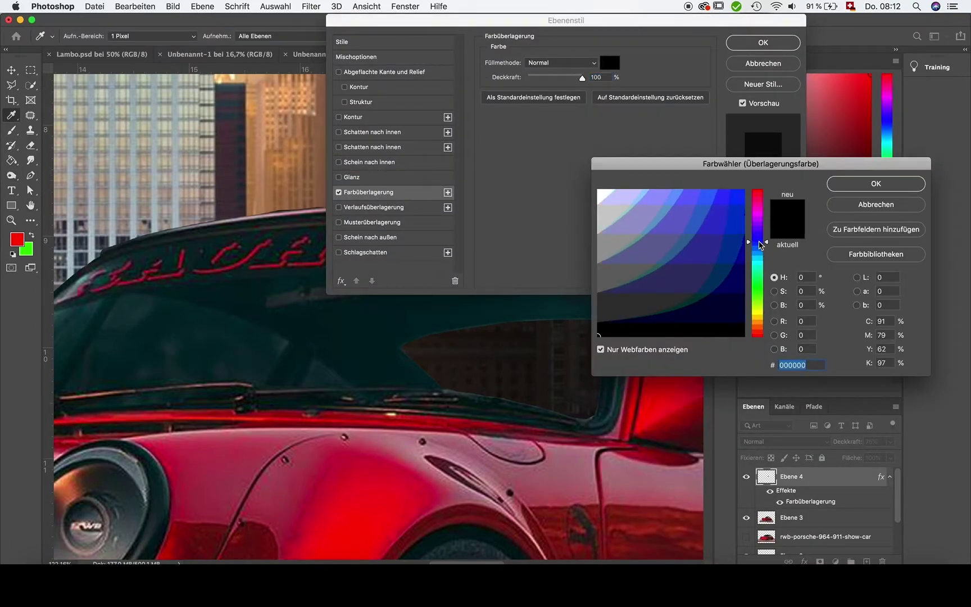
pyautogui.click(732, 321)
pyautogui.click(679, 303)
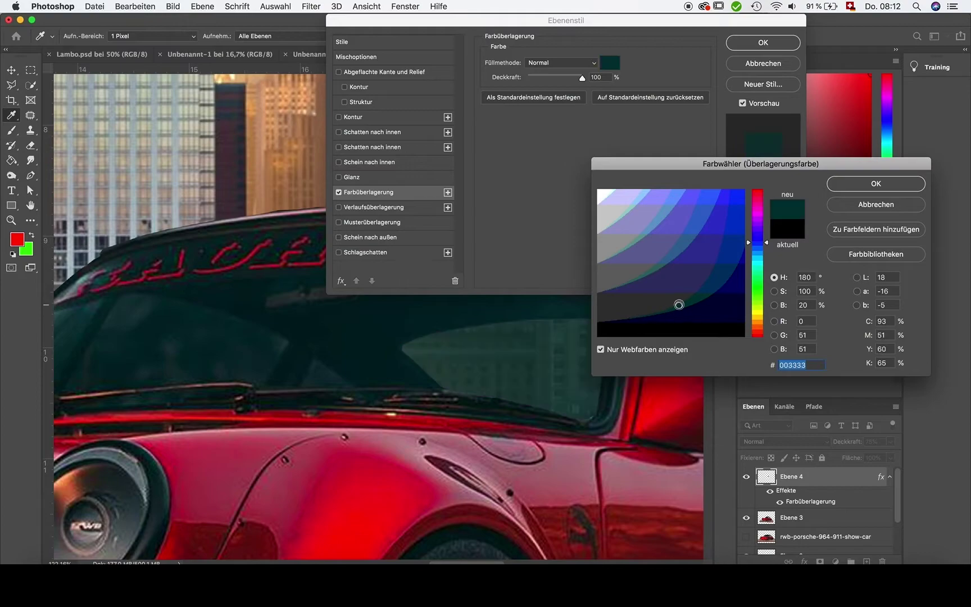
pyautogui.click(653, 286)
pyautogui.moveTo(635, 312)
pyautogui.mouseDown()
pyautogui.moveTo(665, 308)
pyautogui.moveTo(609, 319)
pyautogui.moveTo(618, 319)
pyautogui.mouseUp()
pyautogui.click(660, 314)
pyautogui.click(876, 183)
# Close the layer styles and raise Ebene 4's opacity to 87%.
pyautogui.click(763, 42)
pyautogui.press('o')
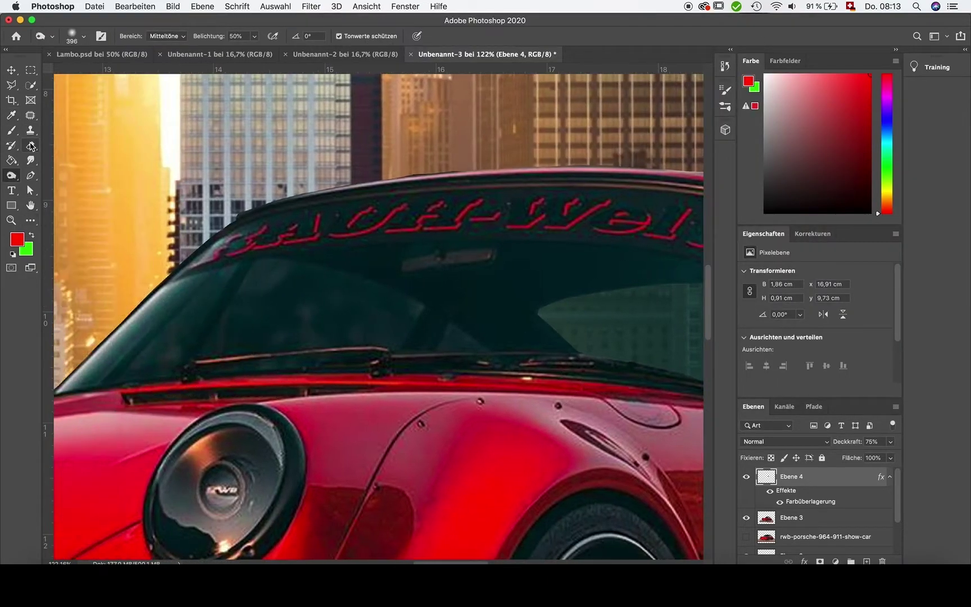
pyautogui.click(890, 442)
pyautogui.moveTo(881, 456); pyautogui.dragTo(887, 462)
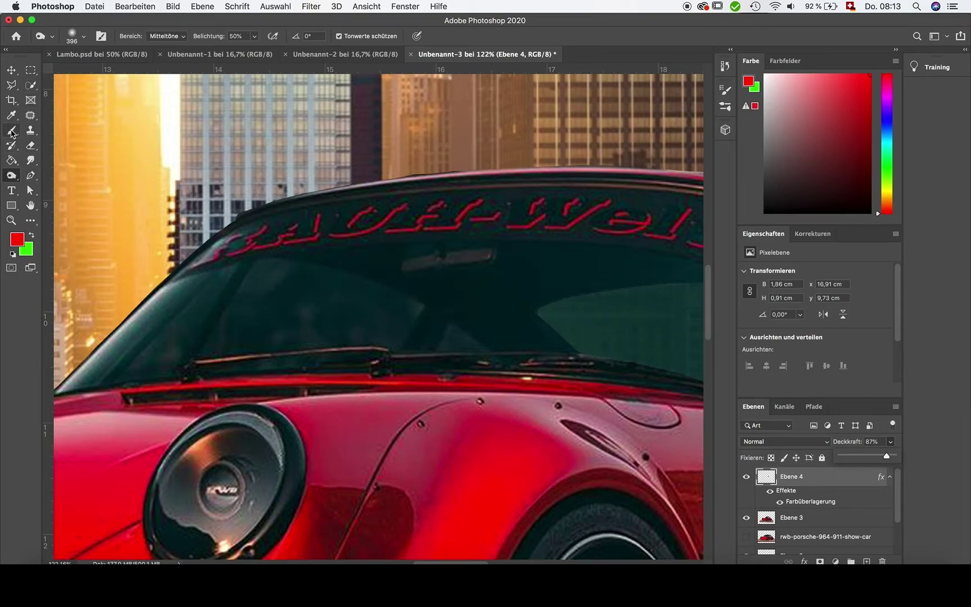
pyautogui.scroll(3, 196, 379)
# Trace a closed Pen path around the first windshield glass area.
pyautogui.press('p')
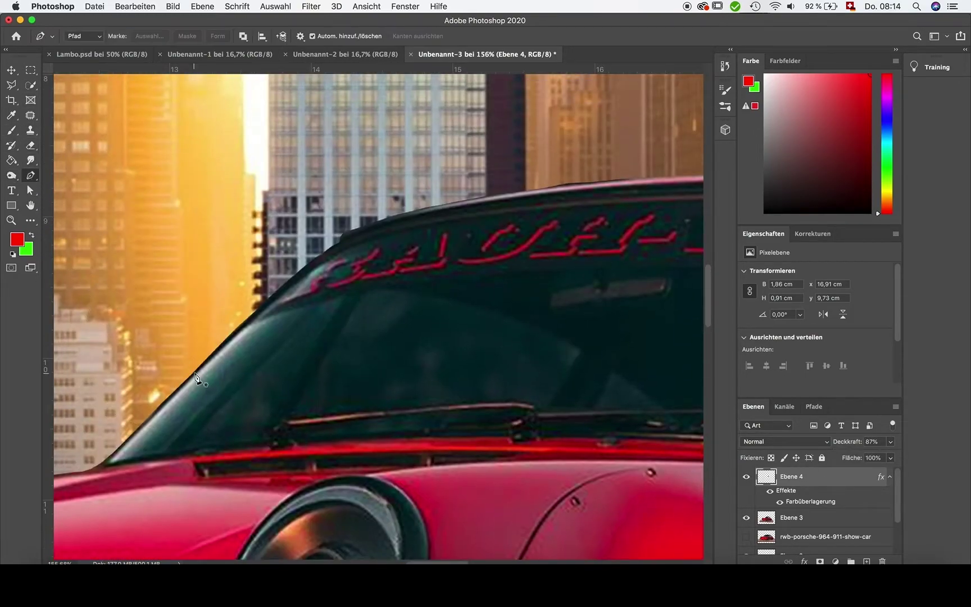
pyautogui.click(183, 449)
pyautogui.click(220, 442)
pyautogui.click(242, 437)
pyautogui.click(271, 416)
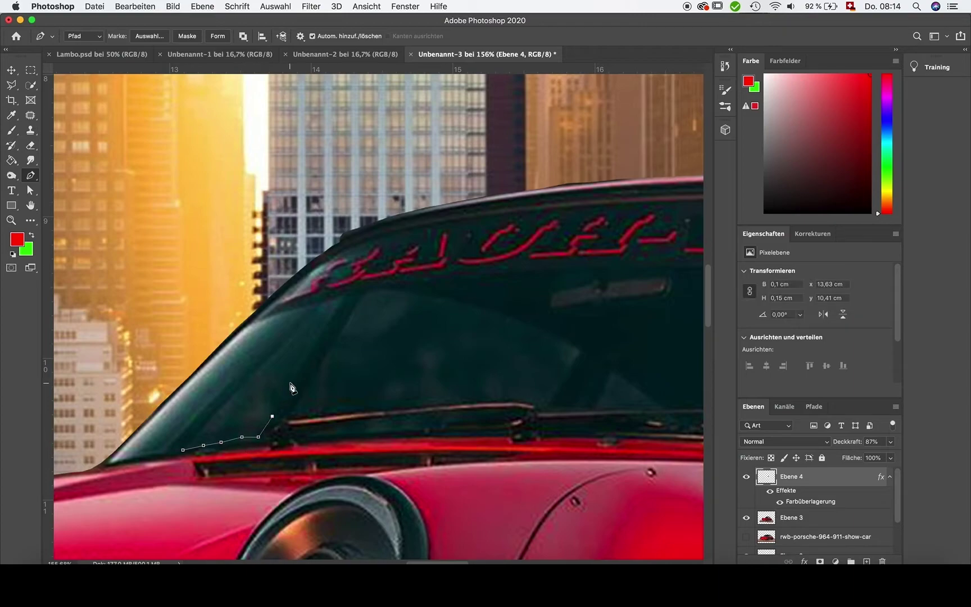
pyautogui.click(343, 297)
pyautogui.click(325, 300)
pyautogui.click(285, 340)
pyautogui.click(268, 356)
pyautogui.click(250, 376)
pyautogui.click(228, 399)
pyautogui.click(211, 418)
# Turn the path into a selection and cut it from Ebene 3 into new layer Ebene 5.
pyautogui.rightClick(262, 383)
pyautogui.click(292, 397)
pyautogui.press('Return')
pyautogui.press('w')
pyautogui.rightClick(194, 348)
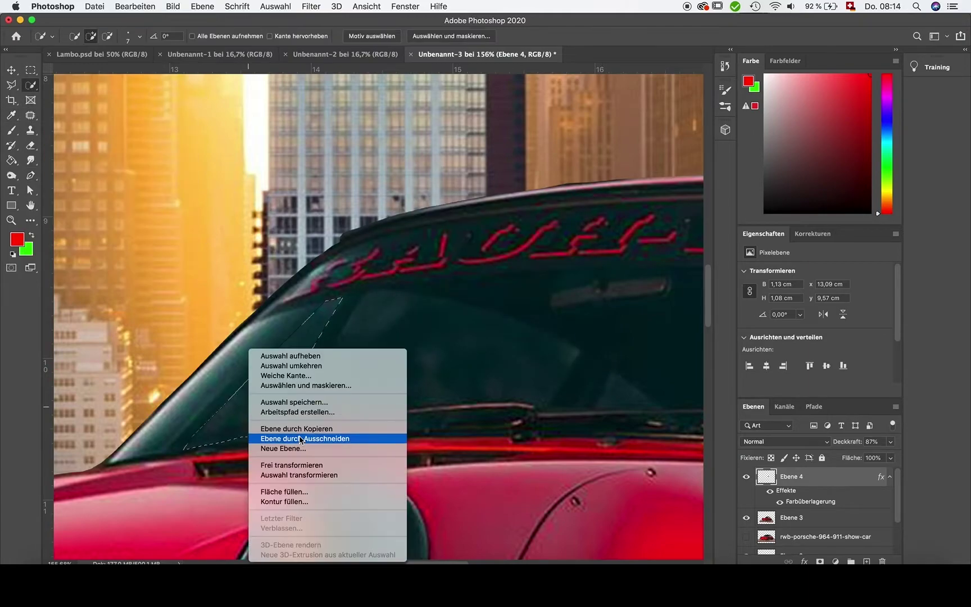
pyautogui.click(213, 437)
pyautogui.press('Return')
pyautogui.rightClick(269, 345)
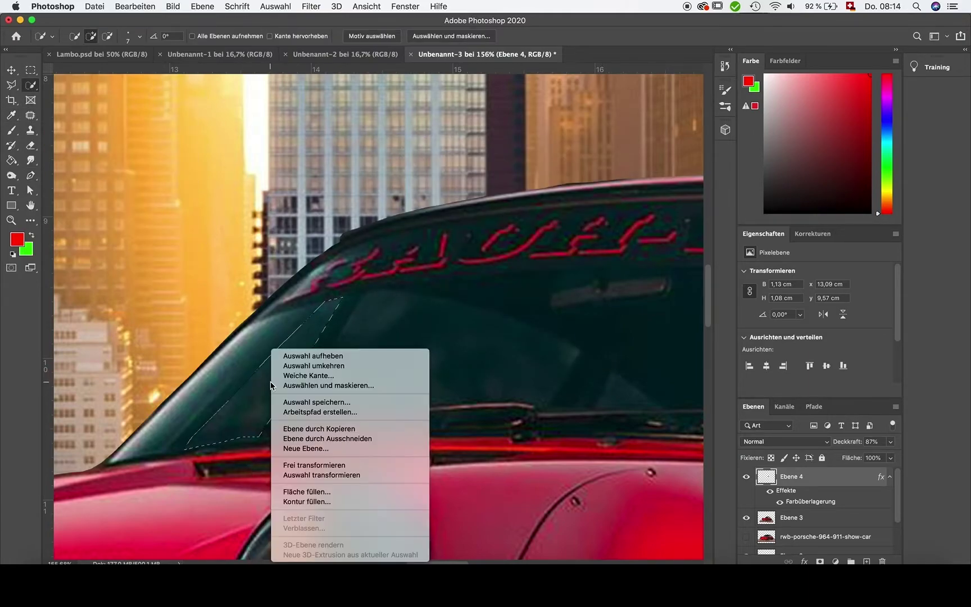
pyautogui.press('Escape')
pyautogui.click(792, 517)
pyautogui.rightClick(267, 344)
pyautogui.click(315, 437)
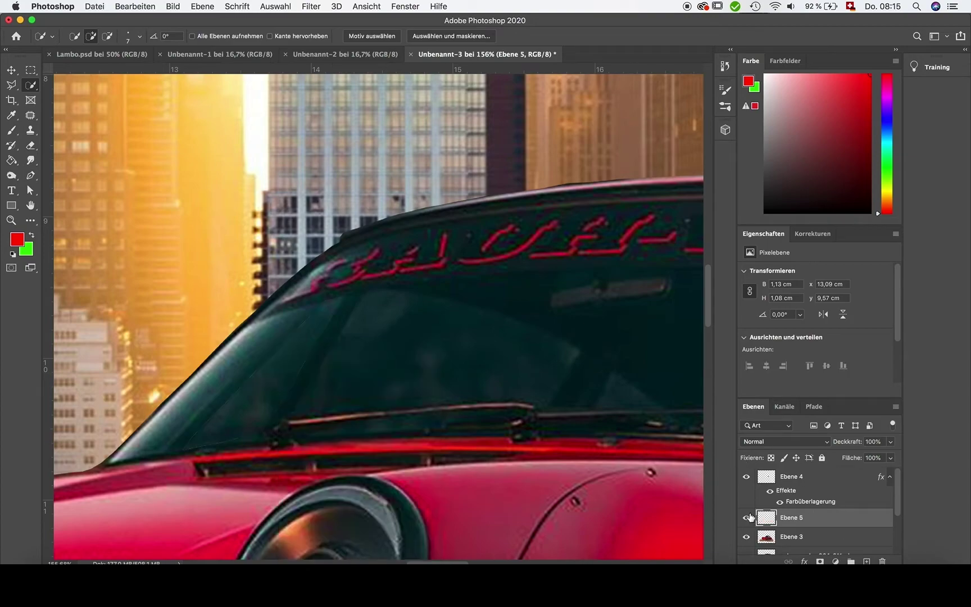
pyautogui.hotkey('alt', '[')
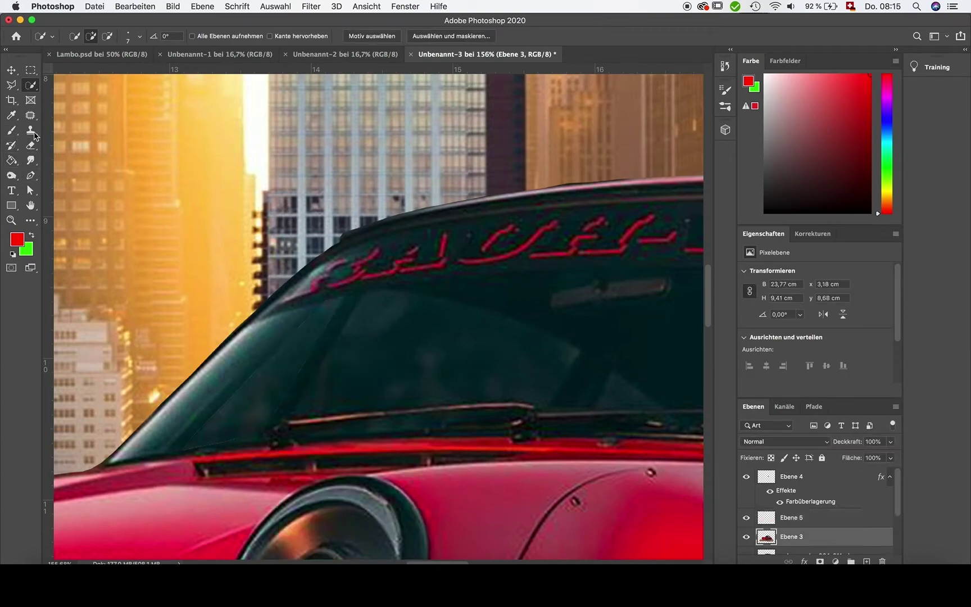
# Trace a closed Pen path around the second windshield glass area along the wiper line.
pyautogui.click(31, 175)
pyautogui.scroll(1, 477, 407)
pyautogui.click(284, 421)
pyautogui.click(340, 329)
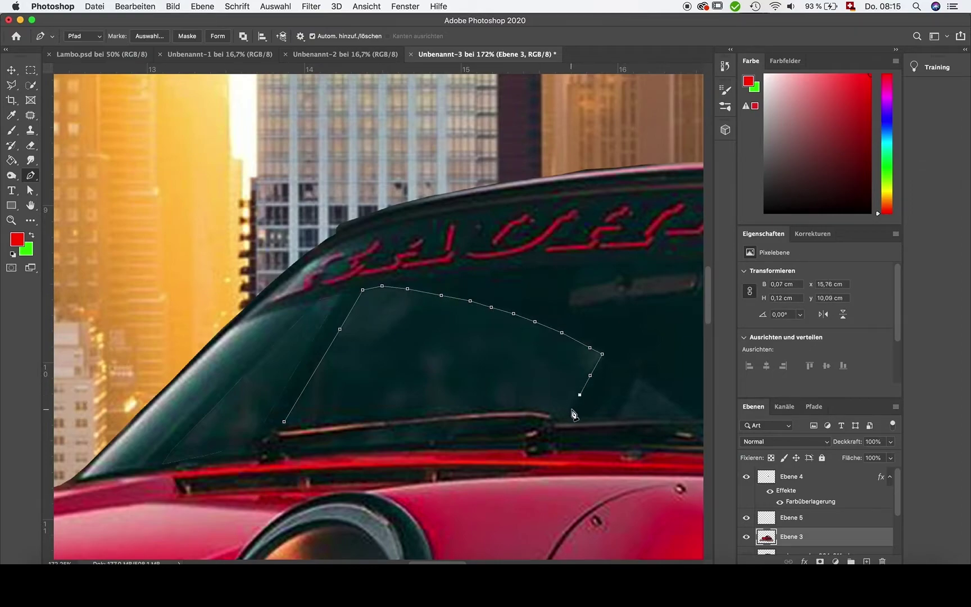
pyautogui.click(523, 405)
pyautogui.click(516, 407)
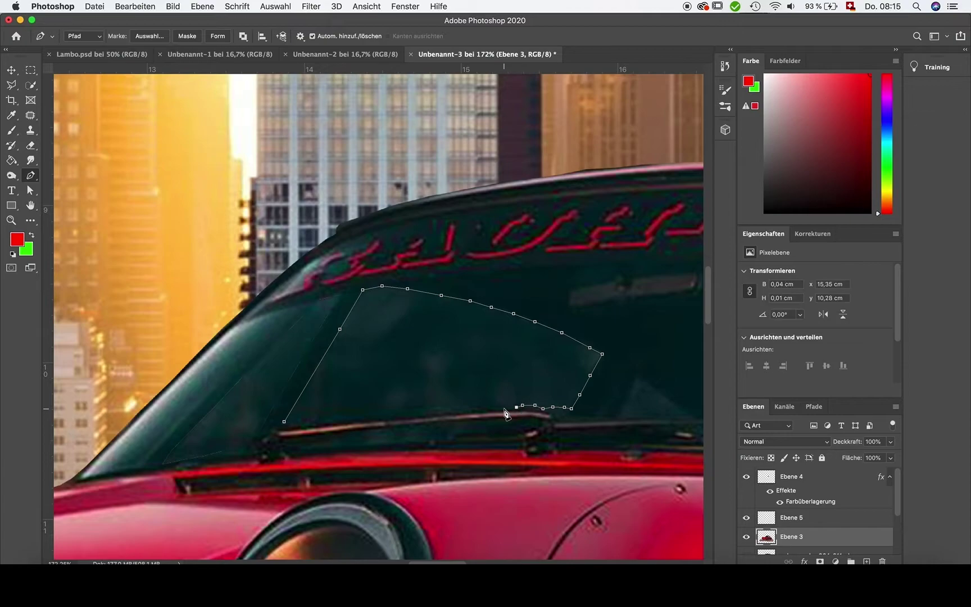
pyautogui.click(468, 407)
pyautogui.scroll(2, 469, 408)
pyautogui.click(352, 463)
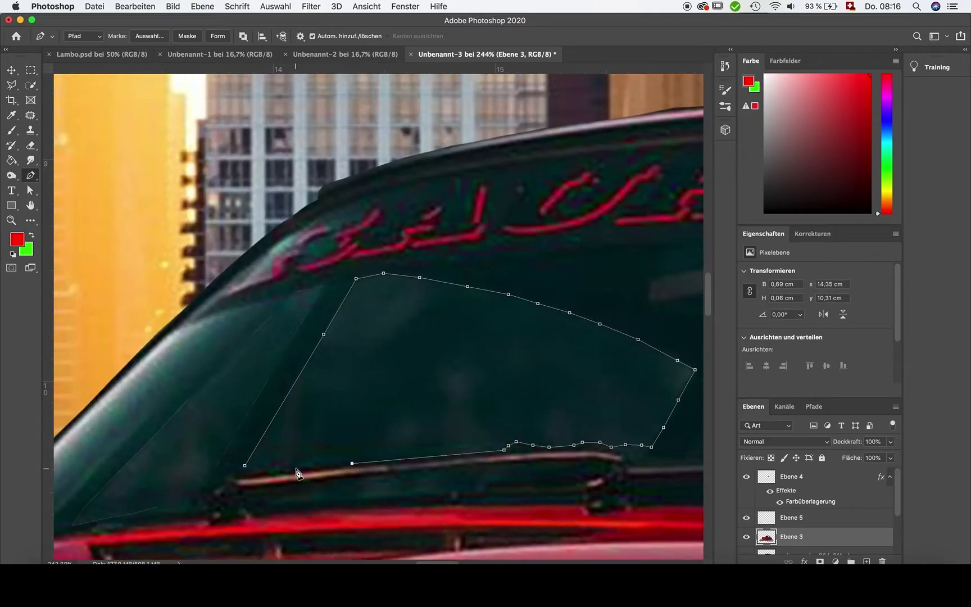
pyautogui.click(296, 468)
pyautogui.click(255, 472)
# Turn the second path into a selection and cut it into new layer Ebene 6.
pyautogui.rightClick(437, 408)
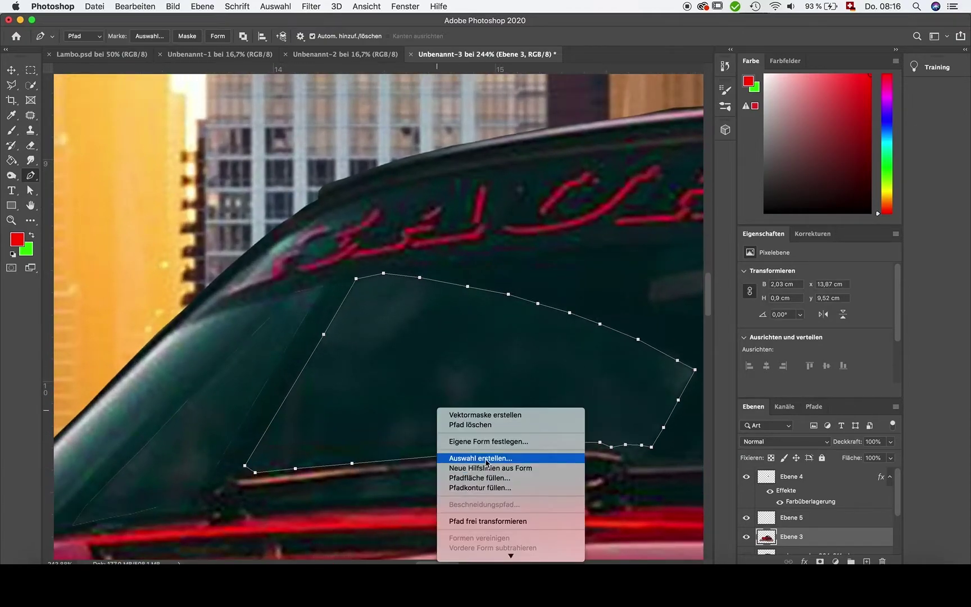
pyautogui.click(481, 457)
pyautogui.press('Return')
pyautogui.press('w')
pyautogui.rightClick(357, 354)
pyautogui.click(404, 428)
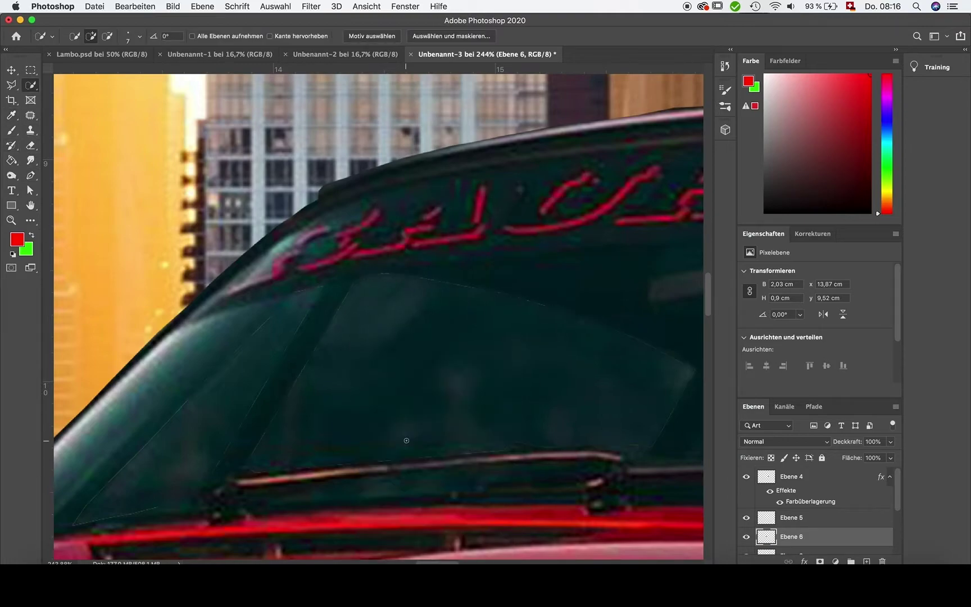
pyautogui.scroll(-2, 122, 196)
pyautogui.scroll(3, 121, 196)
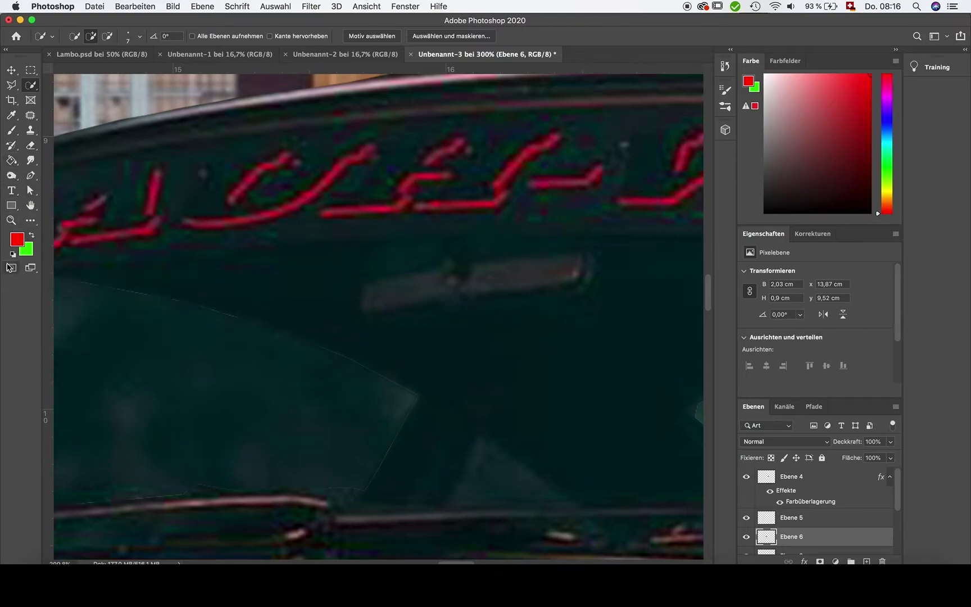
# Trace a small triangular windshield piece with the Pen tool.
pyautogui.click(30, 176)
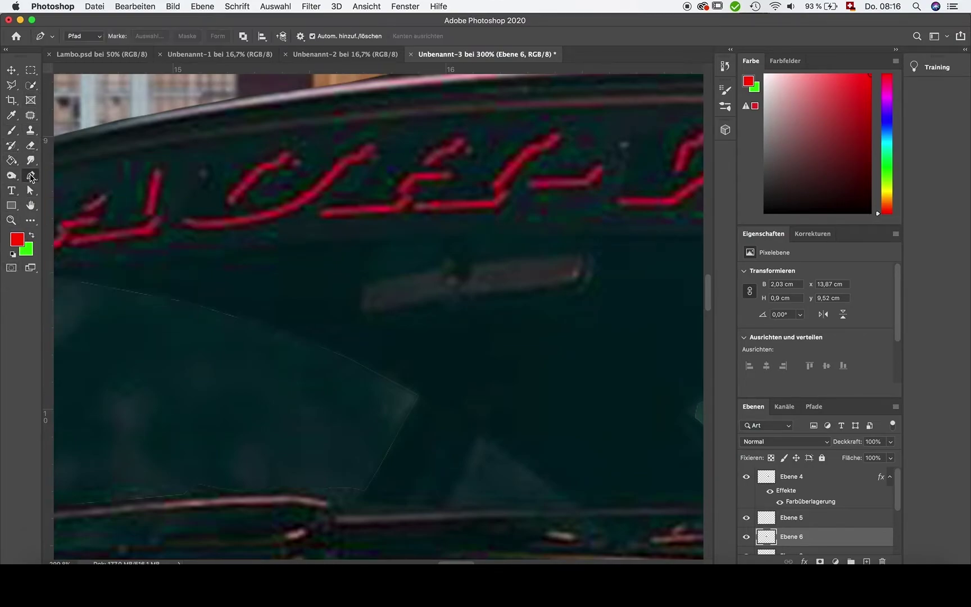
pyautogui.click(449, 504)
pyautogui.click(477, 437)
pyautogui.click(522, 466)
pyautogui.click(551, 485)
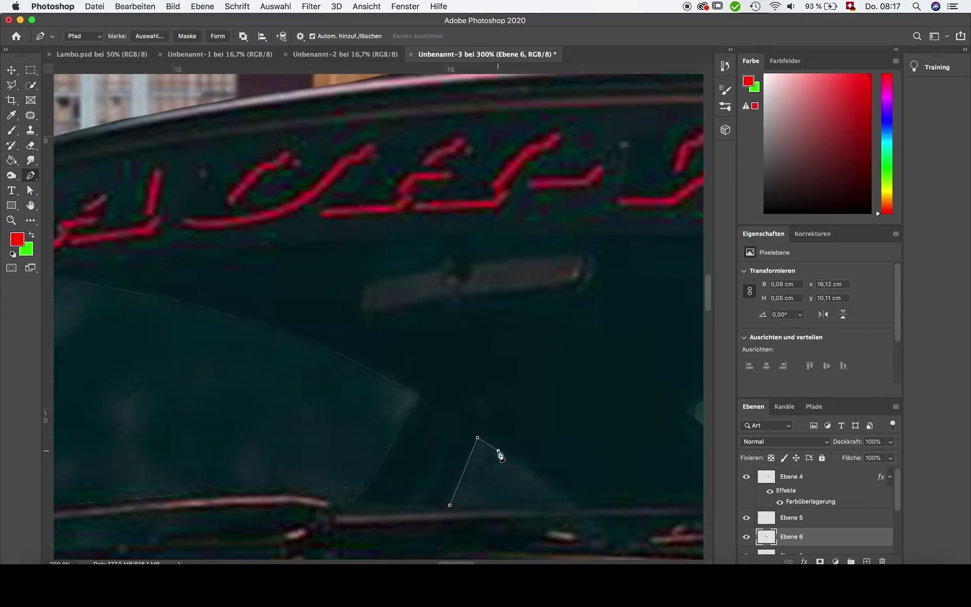
pyautogui.moveTo(563, 494); pyautogui.dragTo(449, 502)
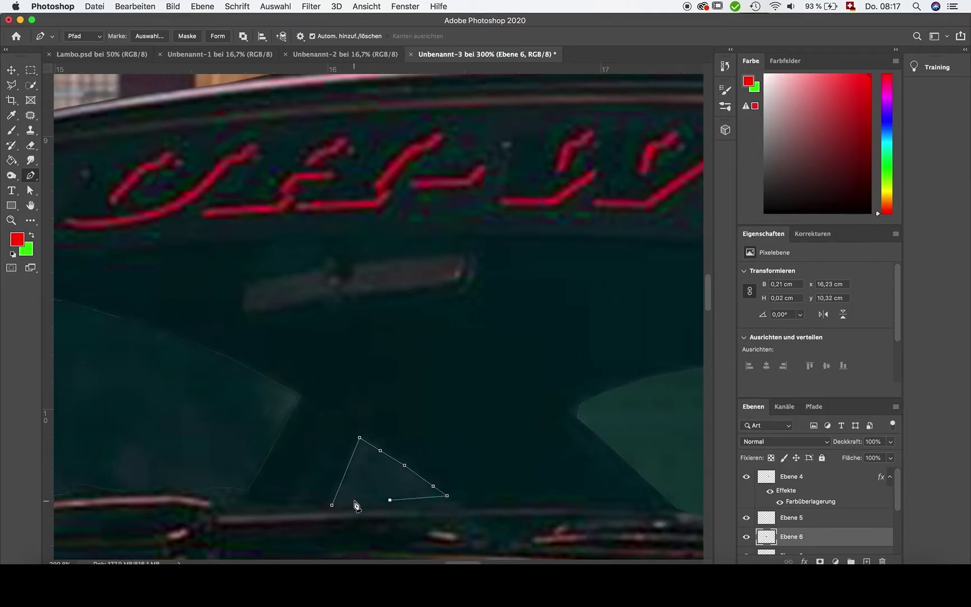
pyautogui.click(349, 501)
# Make the triangle path a selection and cut it from Ebene 3 into its own layer.
pyautogui.rightClick(372, 472)
pyautogui.click(455, 516)
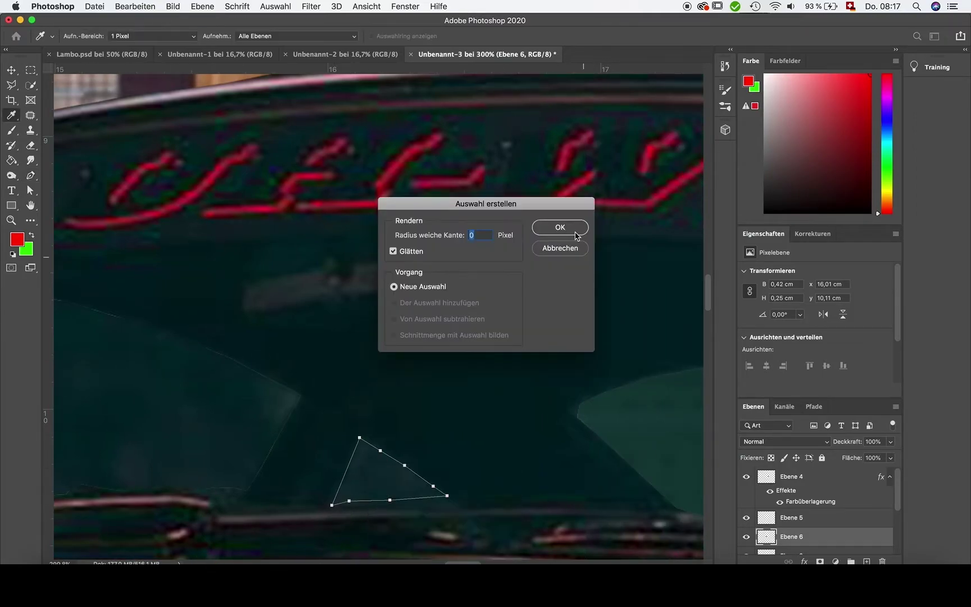
pyautogui.click(559, 228)
pyautogui.press('w')
pyautogui.rightClick(364, 348)
pyautogui.click(422, 437)
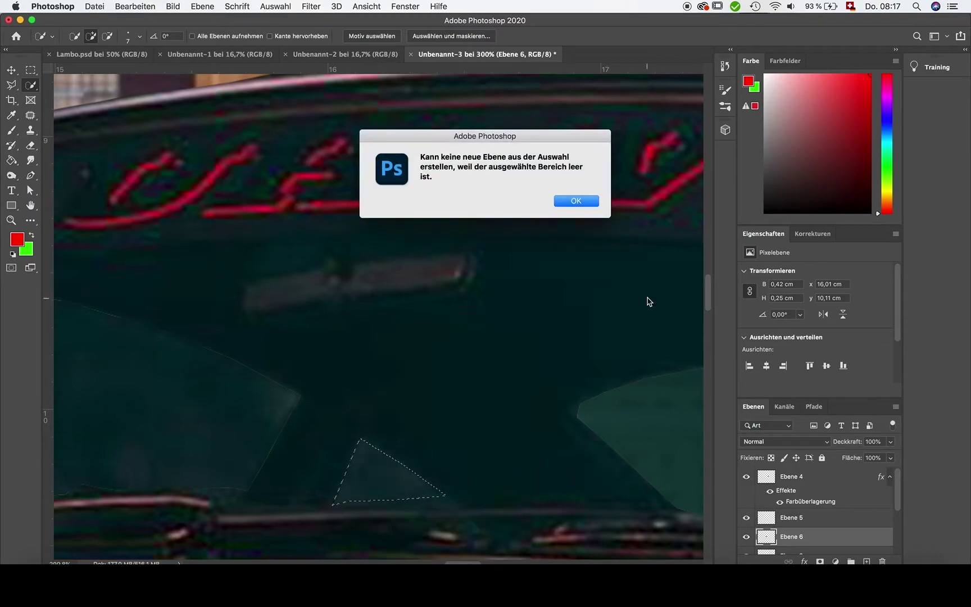
pyautogui.click(573, 201)
pyautogui.hotkey('alt', '[')
pyautogui.hotkey('alt', '[')
pyautogui.rightClick(384, 482)
pyautogui.click(421, 436)
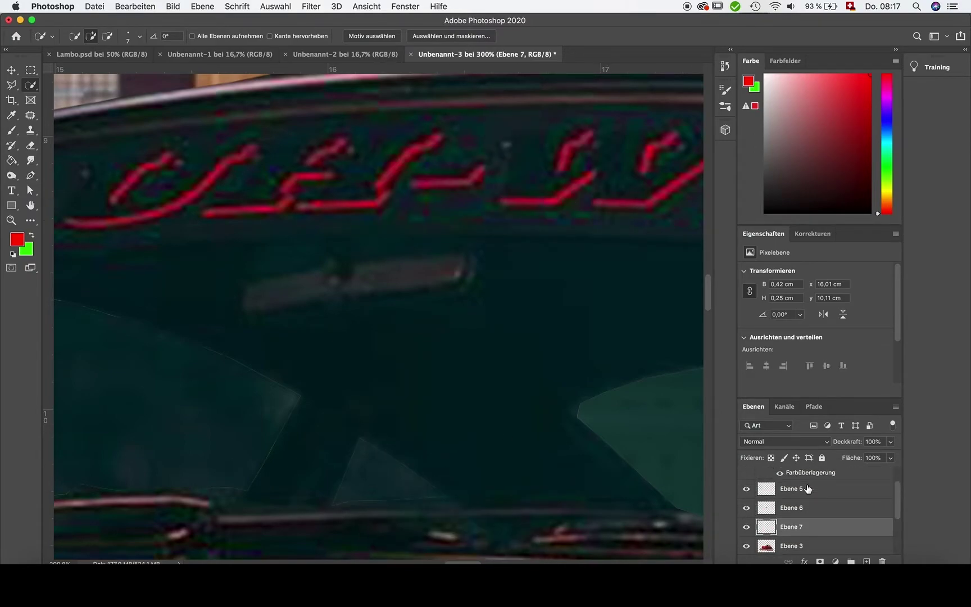
# Merge glass layers Ebene 5, 6 and 7 into one layer.
pyautogui.rightClick(790, 489)
pyautogui.click(725, 397)
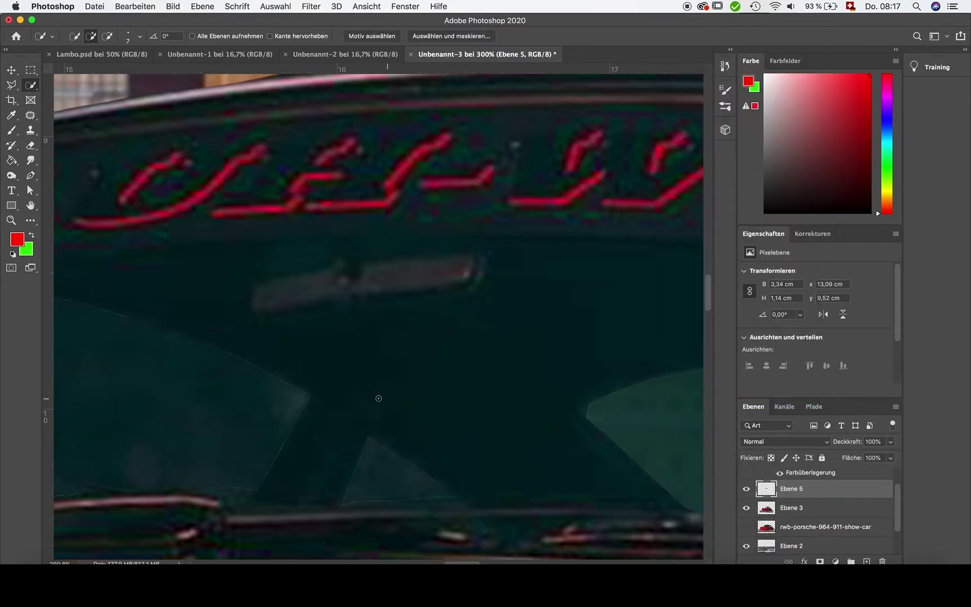
pyautogui.scroll(2, 394, 281)
# Adjust Ebene 4's opacity and review its layer style settings.
pyautogui.click(890, 442)
pyautogui.moveTo(891, 444); pyautogui.dragTo(879, 455)
pyautogui.scroll(-5, 379, 317)
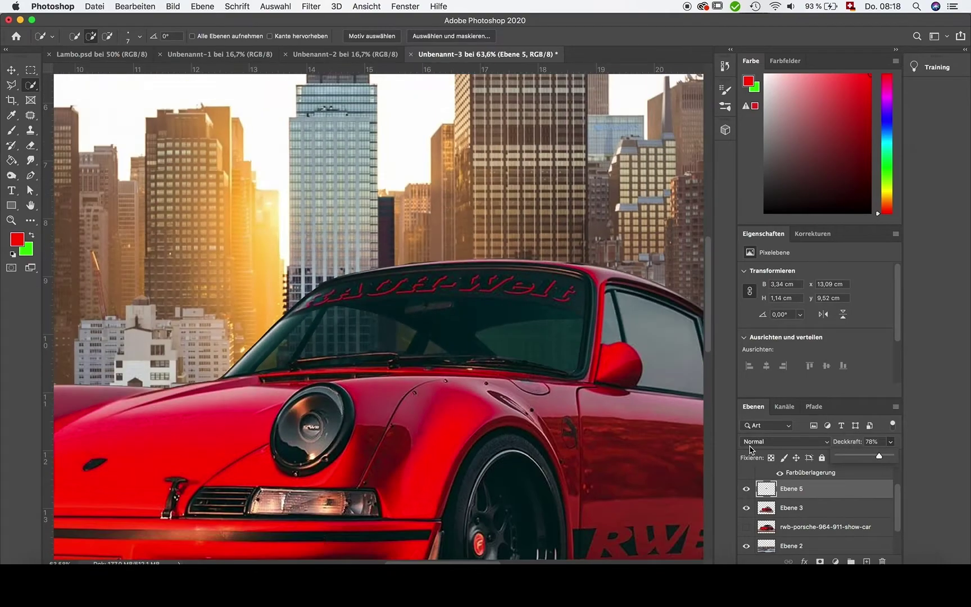
pyautogui.scroll(2, 770, 495)
pyautogui.rightClick(775, 483)
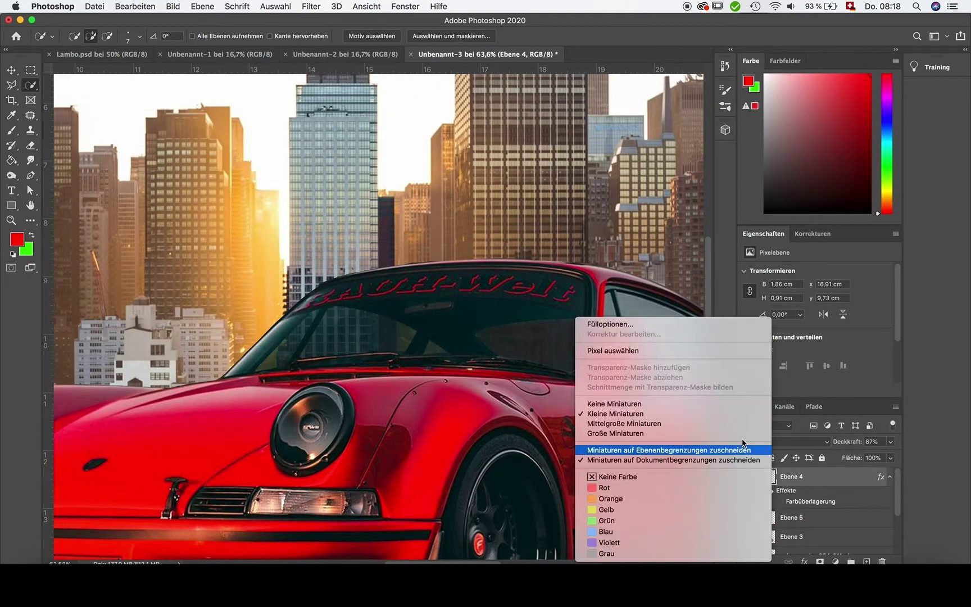
pyautogui.click(730, 321)
pyautogui.click(748, 65)
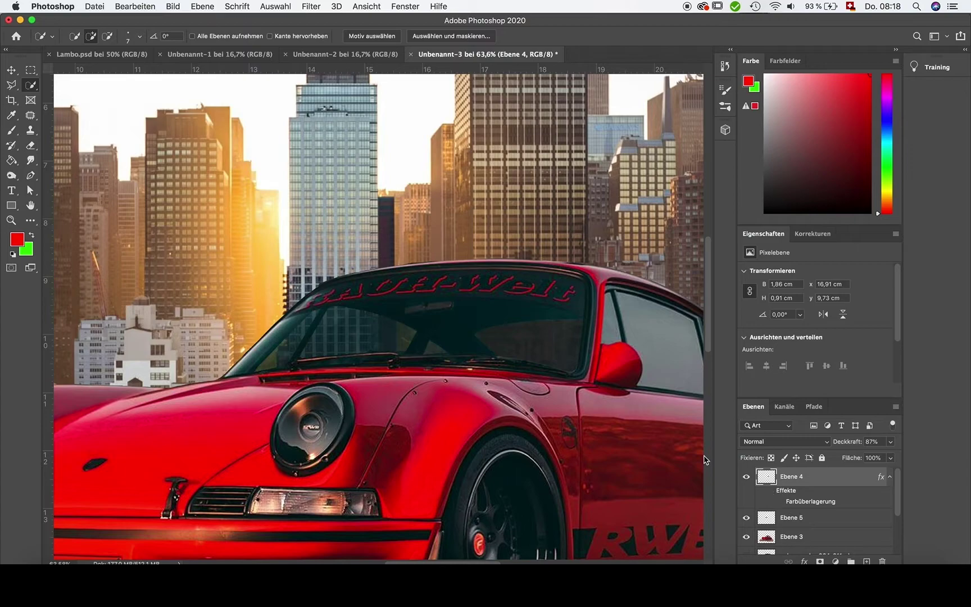
pyautogui.moveTo(893, 447); pyautogui.dragTo(915, 456)
# Lower Ebene 4's opacity to 75%, fit the image to screen and select Ebene 1.
pyautogui.rightClick(11, 175)
pyautogui.click(51, 177)
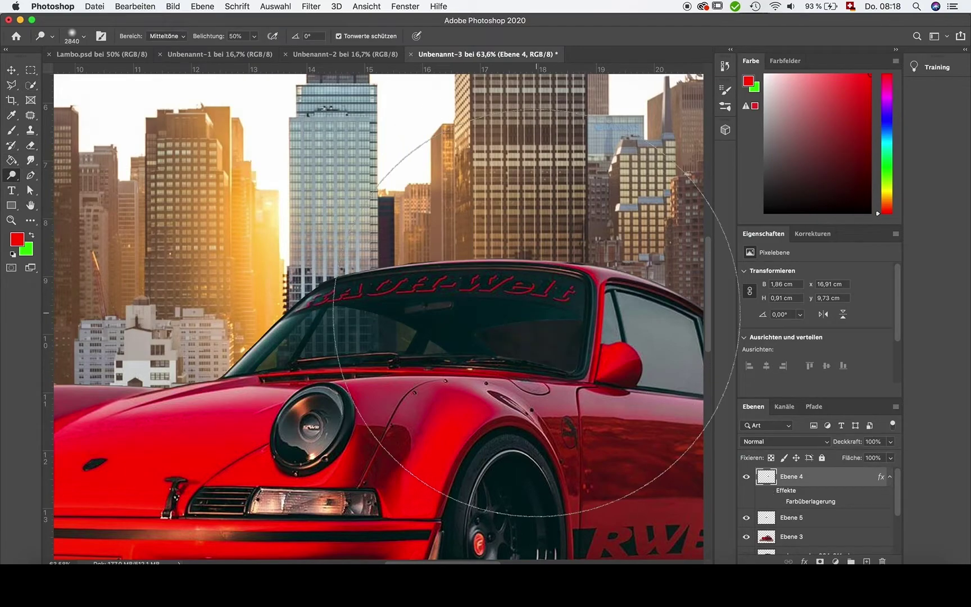
pyautogui.moveTo(890, 442); pyautogui.dragTo(889, 457)
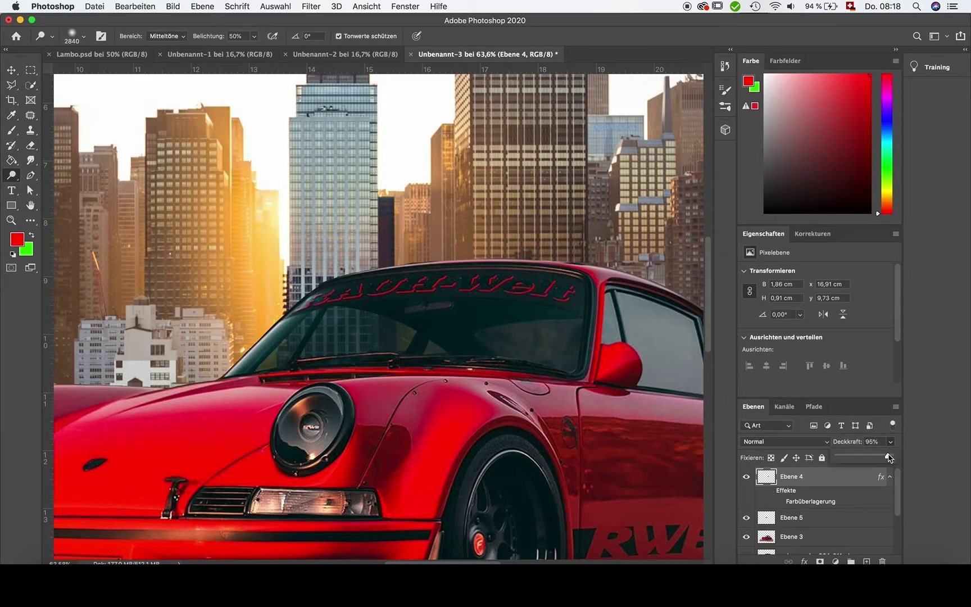
pyautogui.click(11, 70)
pyautogui.press('super+0')
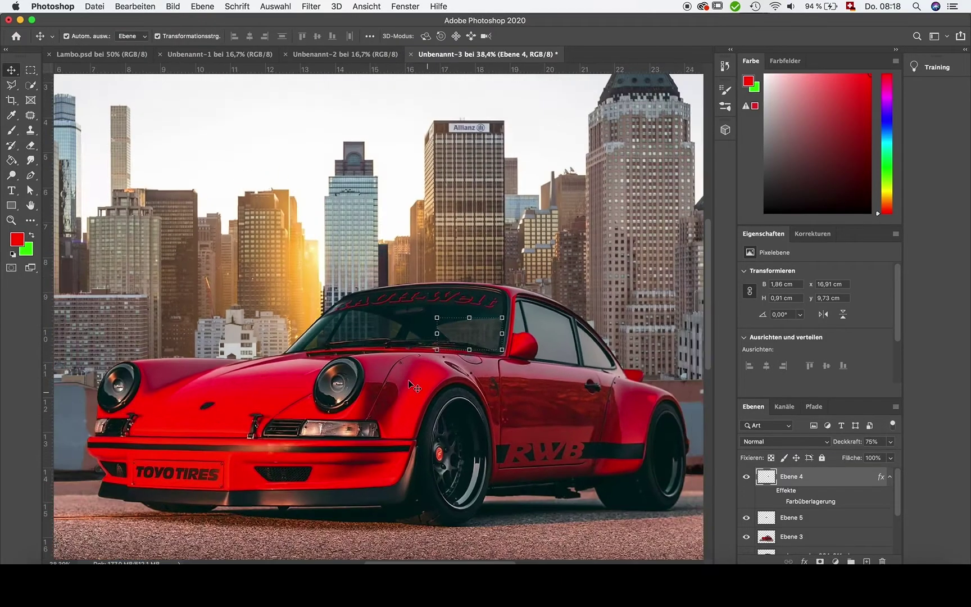
pyautogui.click(613, 271)
# Move car layers Ebene 5 and Ebene 3 lower and enlarge them to 132%.
pyautogui.scroll(-3, 625, 447)
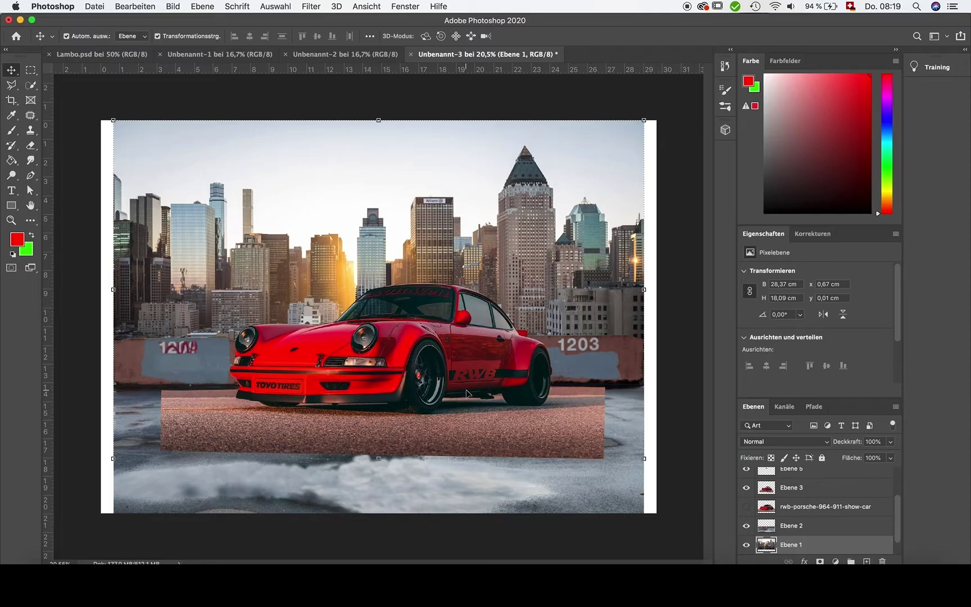
pyautogui.scroll(1, 821, 505)
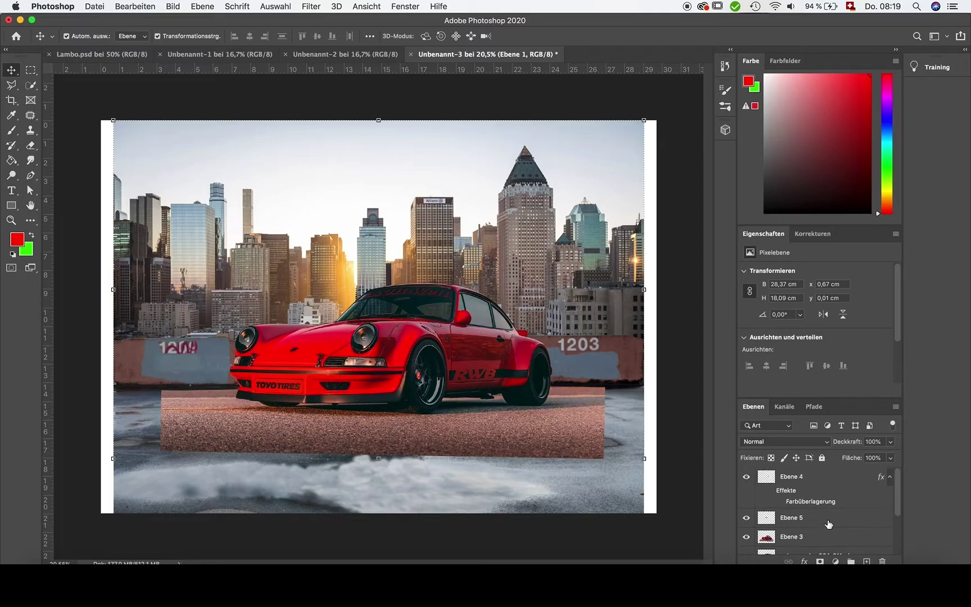
pyautogui.click(814, 495)
pyautogui.keyDown('shift'); pyautogui.click(815, 514); pyautogui.keyUp('shift')
pyautogui.moveTo(316, 422); pyautogui.dragTo(316, 473)
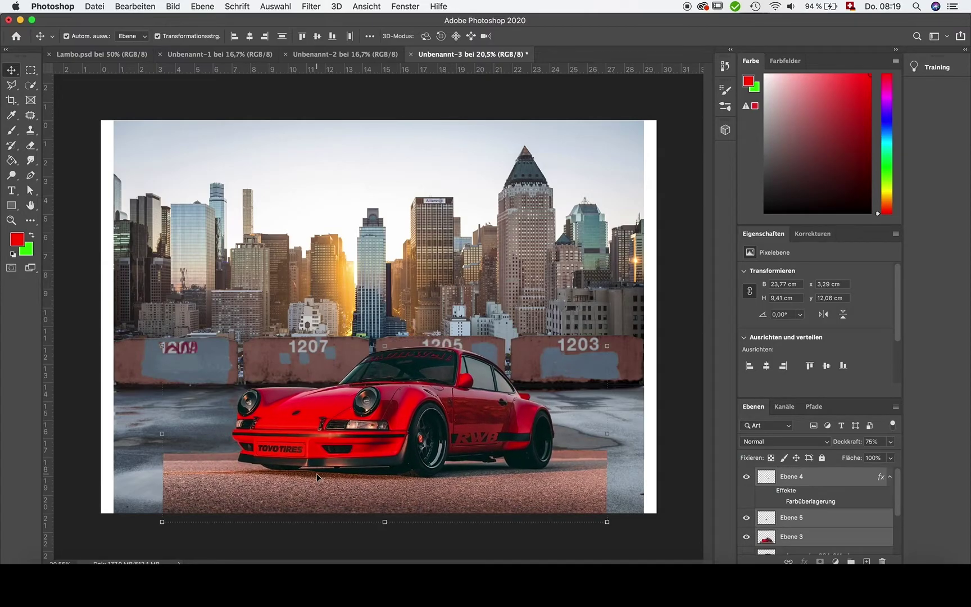
pyautogui.moveTo(384, 345); pyautogui.dragTo(386, 292)
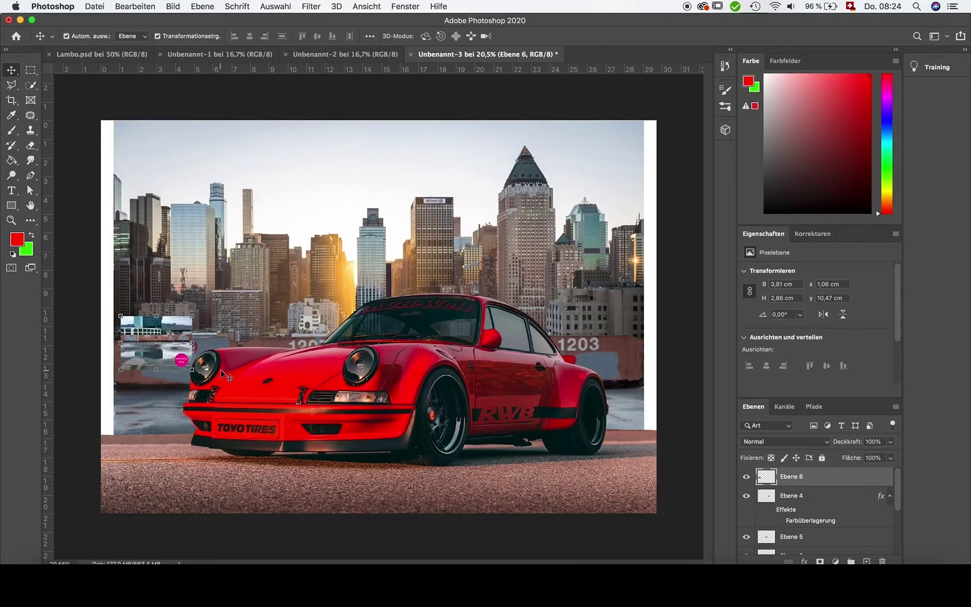
# Place the rooftop barrier photo and scale it to fill the canvas.
pyautogui.moveTo(163, 348)
pyautogui.mouseDown()
pyautogui.moveTo(336, 281)
pyautogui.moveTo(303, 514)
pyautogui.mouseUp()
pyautogui.hotkey('ctrl', 't')
pyautogui.click(594, 36)
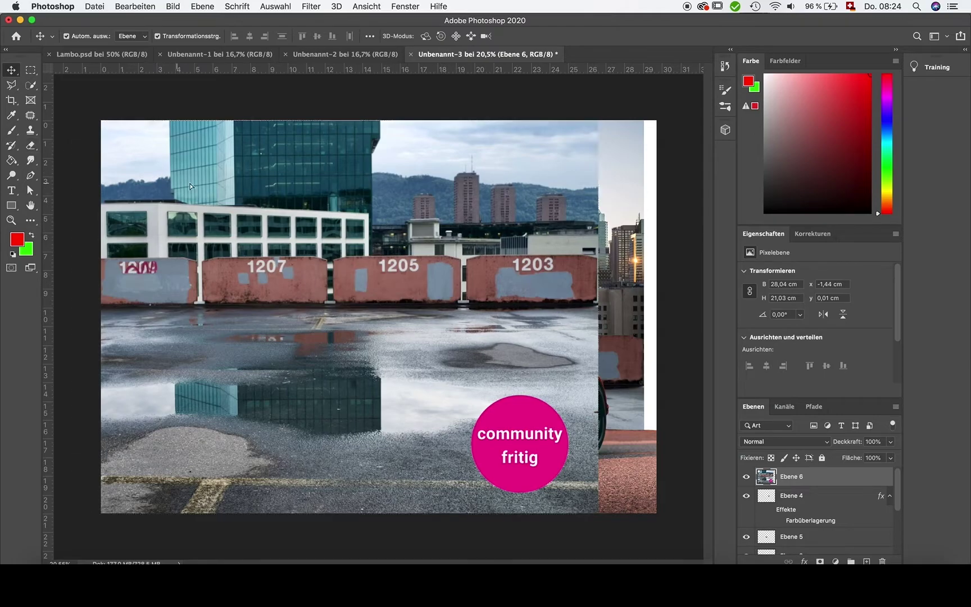
# Shift the barrier photo and erase its sky and foreground to reveal the car.
pyautogui.moveTo(190, 186); pyautogui.dragTo(229, 210)
pyautogui.press('e')
pyautogui.moveTo(134, 169)
pyautogui.mouseDown()
pyautogui.moveTo(553, 157)
pyautogui.moveTo(472, 236)
pyautogui.moveTo(129, 270)
pyautogui.mouseUp()
pyautogui.scroll(-2, 337, 337)
pyautogui.moveTo(169, 449)
pyautogui.mouseDown()
pyautogui.moveTo(541, 452)
pyautogui.moveTo(352, 382)
pyautogui.moveTo(140, 369)
pyautogui.moveTo(280, 362)
pyautogui.mouseUp()
pyautogui.scroll(2, 295, 315)
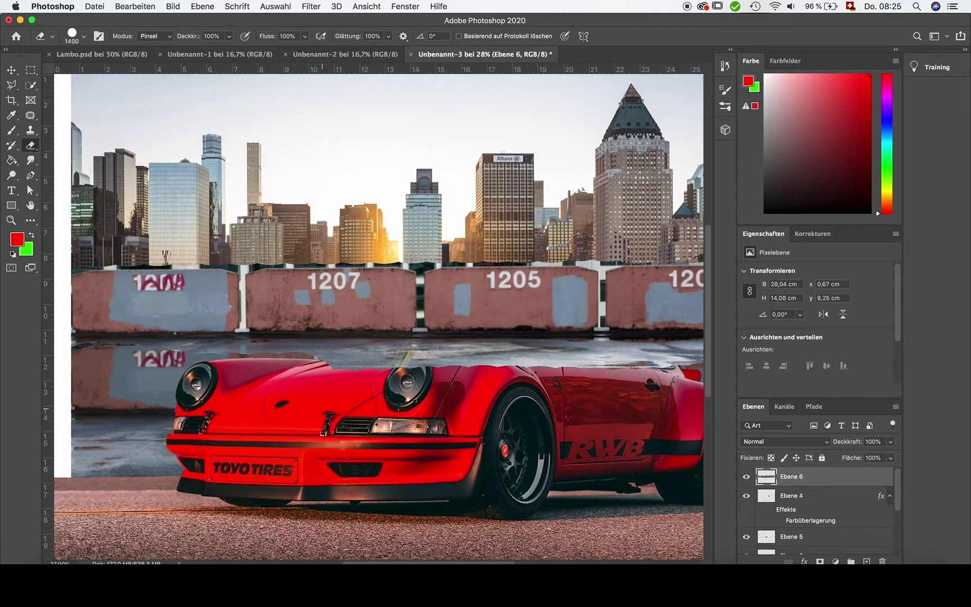
pyautogui.scroll(-1, 298, 316)
pyautogui.scroll(-1, 298, 316)
pyautogui.scroll(3, 567, 365)
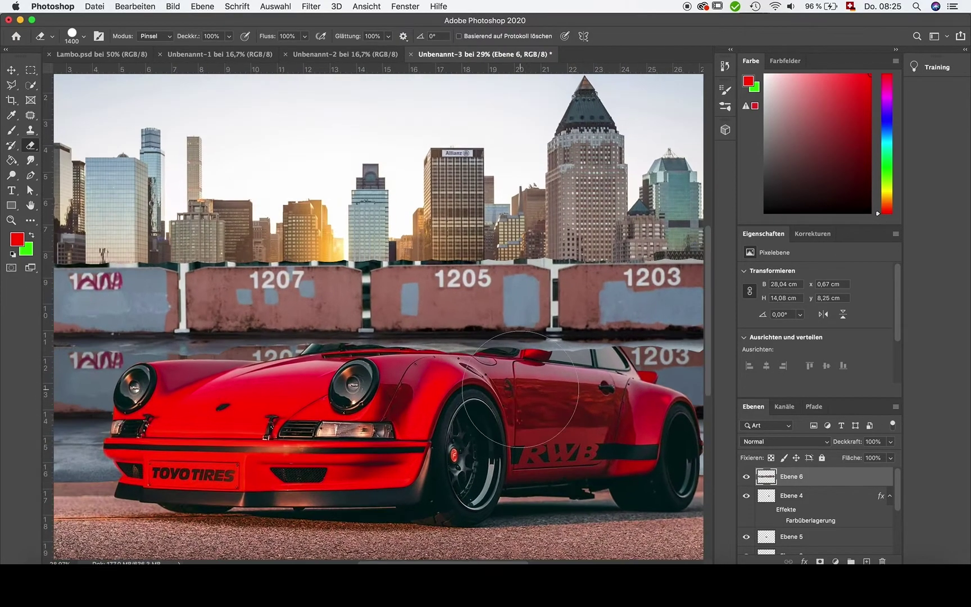
pyautogui.click(30, 175)
pyautogui.scroll(2, 137, 340)
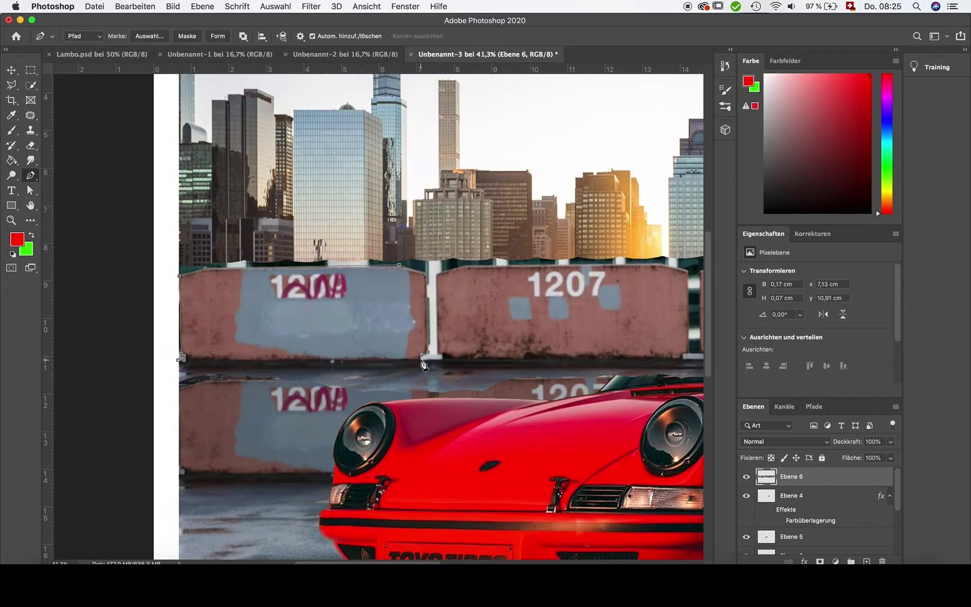
# Start a pen path along the 1209 wall's top edge after undoing a misplaced first attempt.
pyautogui.click(661, 262)
pyautogui.click(689, 271)
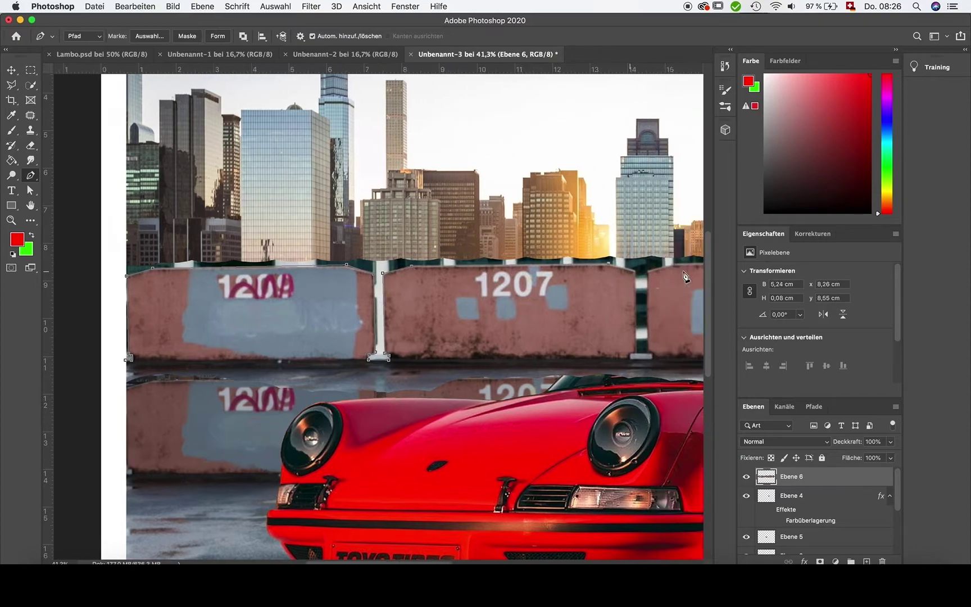
pyautogui.hscroll(3, 690, 270)
pyautogui.press('super+z')
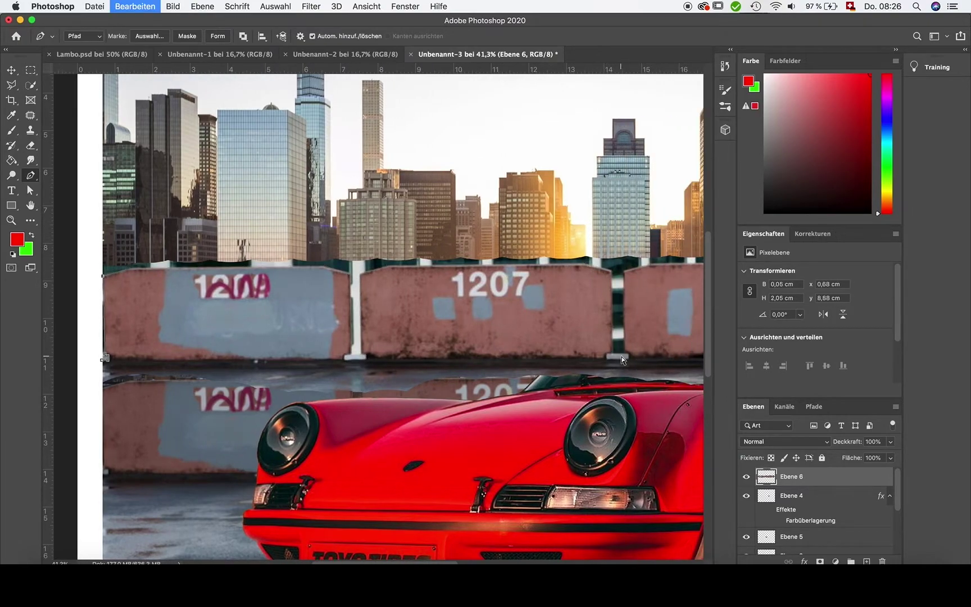
pyautogui.scroll(2, 101, 358)
pyautogui.scroll(2, 102, 359)
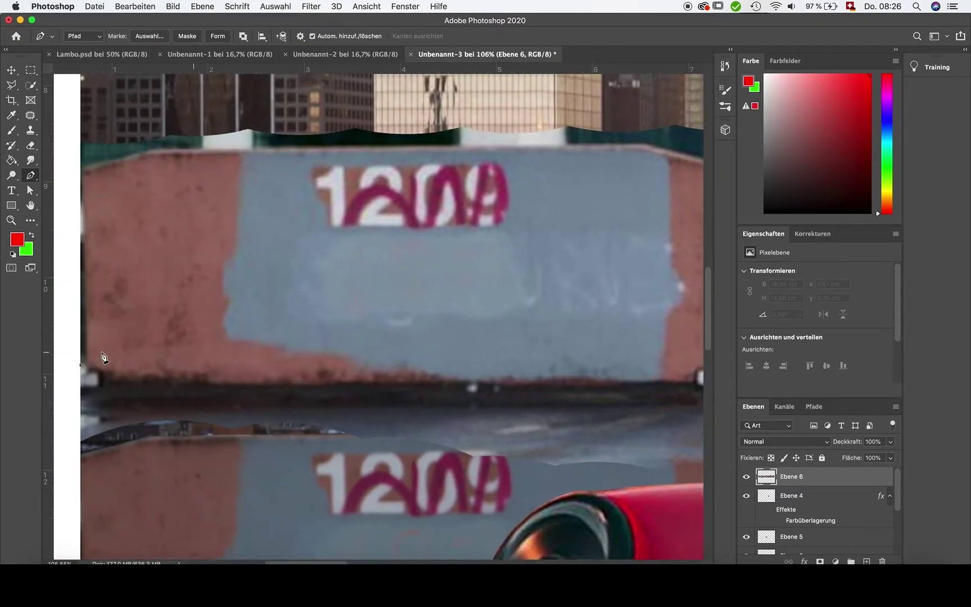
pyautogui.scroll(1, 102, 358)
pyautogui.hscroll(5, 215, 155)
pyautogui.click(514, 164)
pyautogui.click(582, 181)
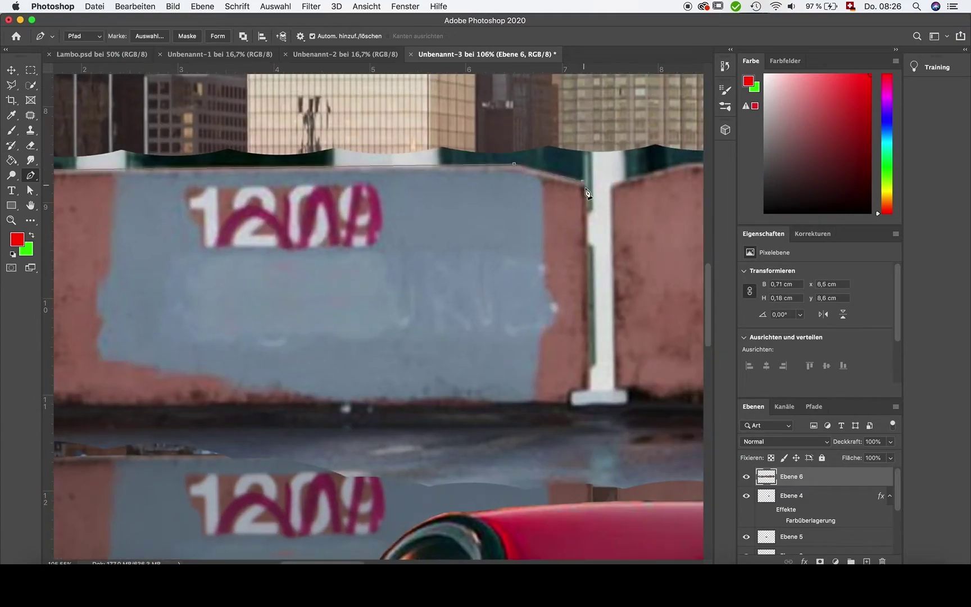
pyautogui.click(611, 186)
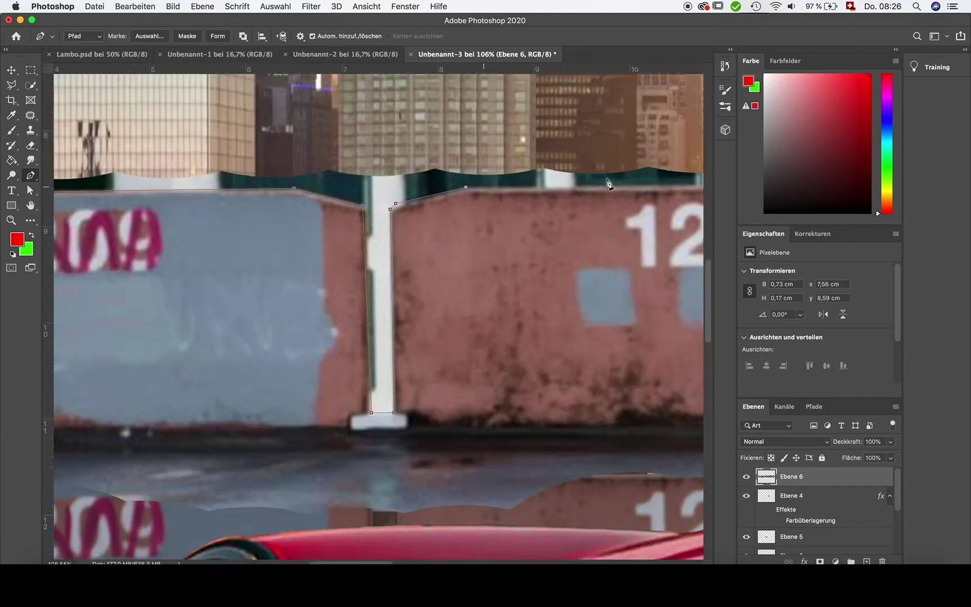
# Continue the pen path along the next wall tops to the 1203 wall's corners.
pyautogui.hscroll(20, 607, 183)
pyautogui.scroll(2, 607, 183)
pyautogui.click(370, 247)
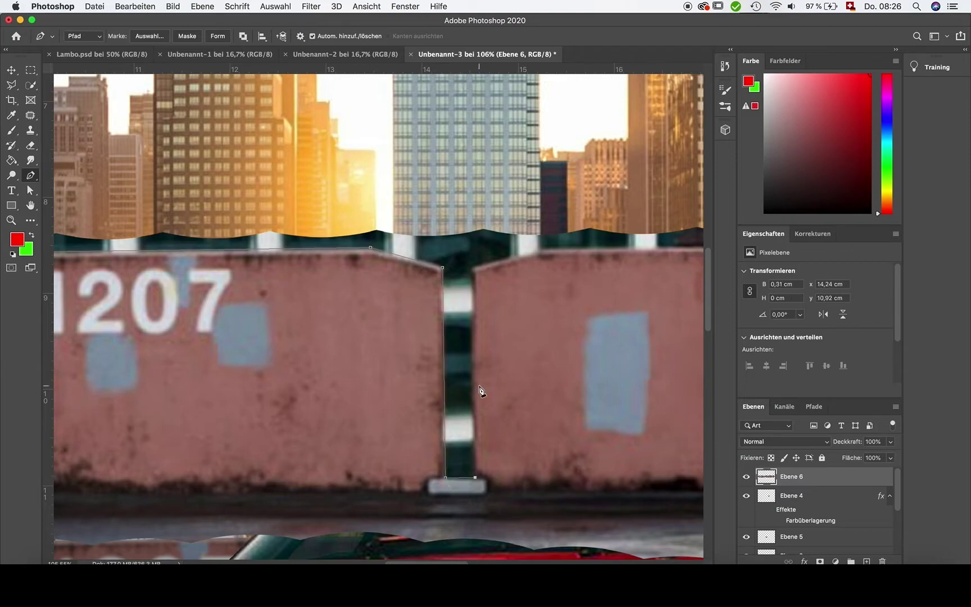
pyautogui.hscroll(13, 544, 254)
pyautogui.scroll(1, 578, 259)
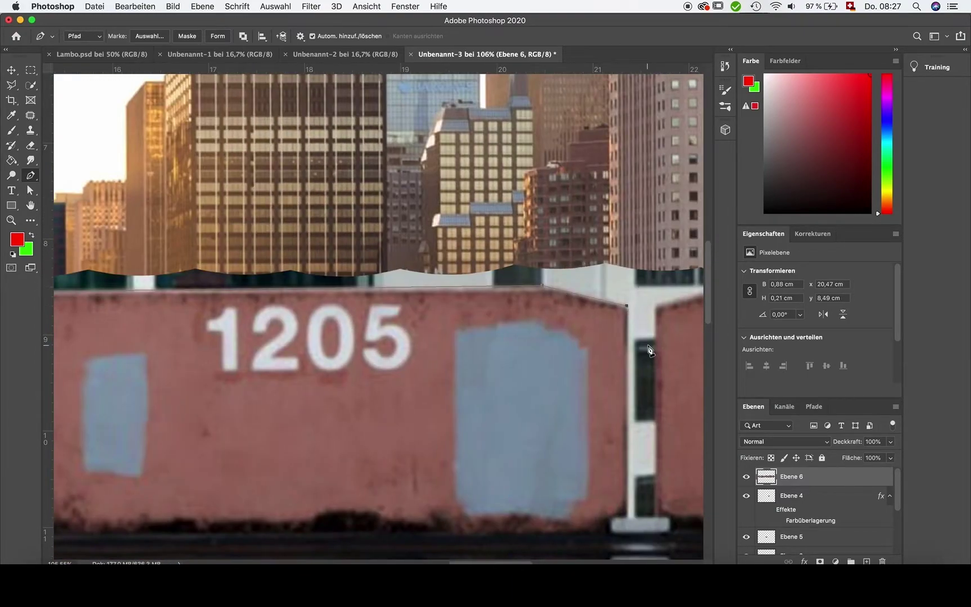
pyautogui.scroll(-5, 649, 349)
pyautogui.scroll(2, 656, 312)
pyautogui.hscroll(2, 657, 313)
pyautogui.click(542, 221)
pyautogui.click(609, 191)
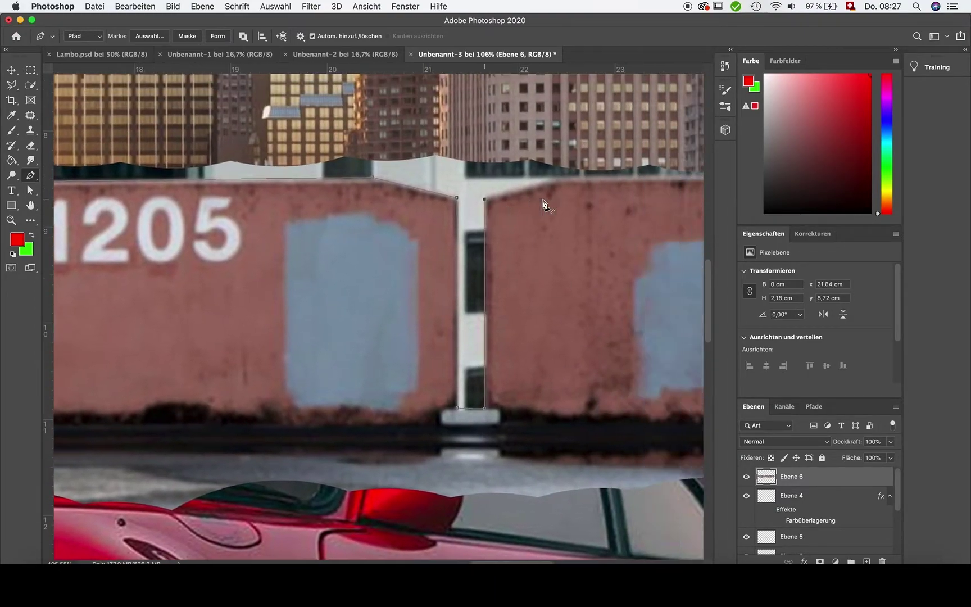
pyautogui.hscroll(9, 588, 186)
pyautogui.hscroll(-2, 588, 185)
pyautogui.hscroll(5, 587, 186)
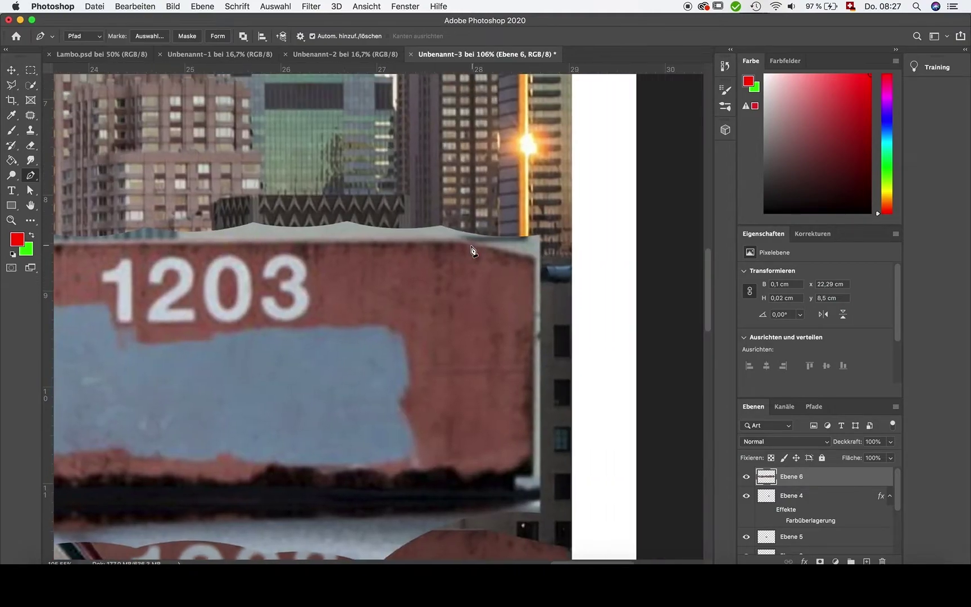
pyautogui.click(335, 134)
pyautogui.click(535, 260)
pyautogui.hscroll(-5, 493, 486)
pyautogui.hscroll(8, 492, 486)
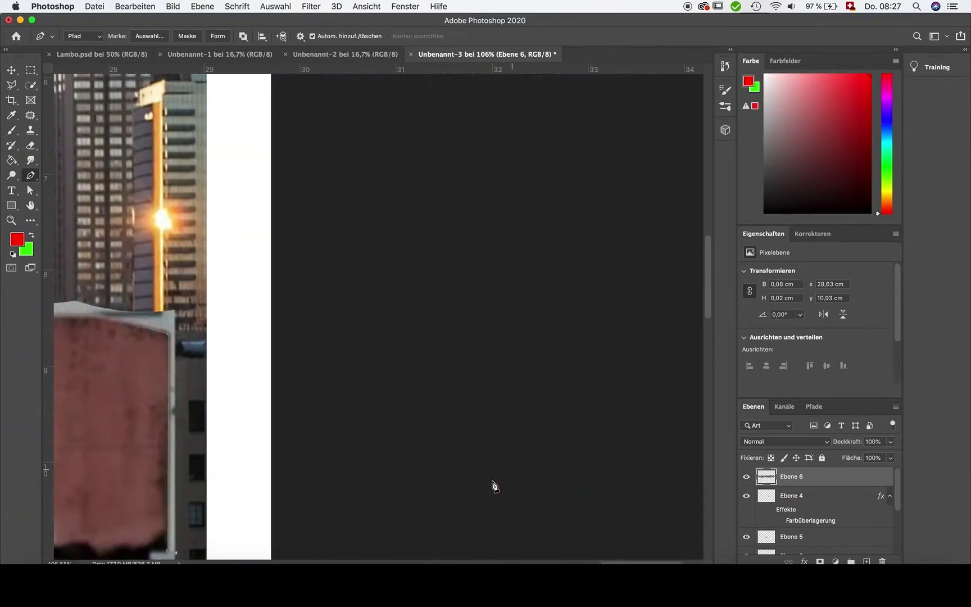
pyautogui.scroll(-3, 493, 486)
pyautogui.scroll(-2, 493, 486)
pyautogui.scroll(2, 449, 407)
pyautogui.scroll(2, 281, 337)
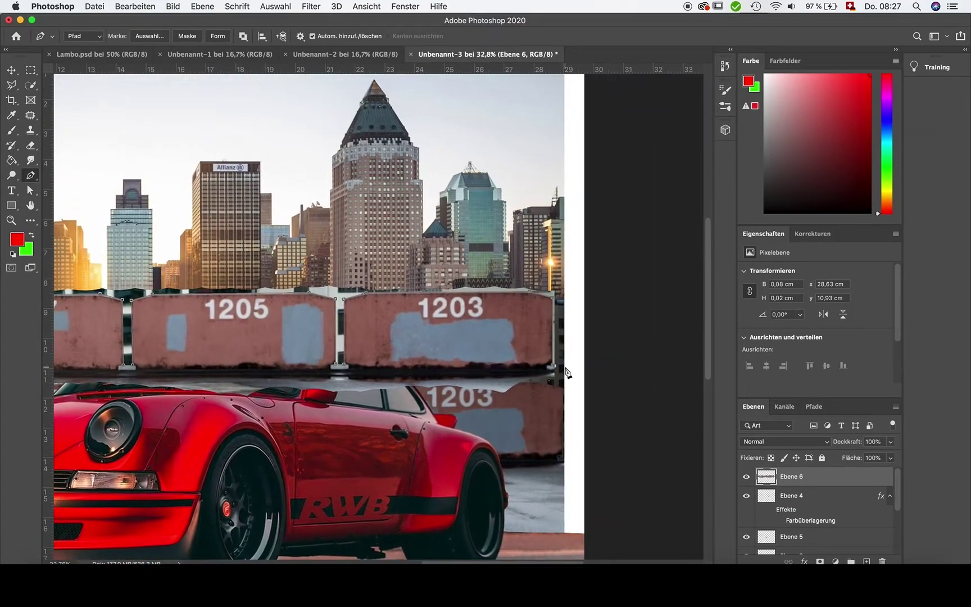
pyautogui.scroll(2, 128, 235)
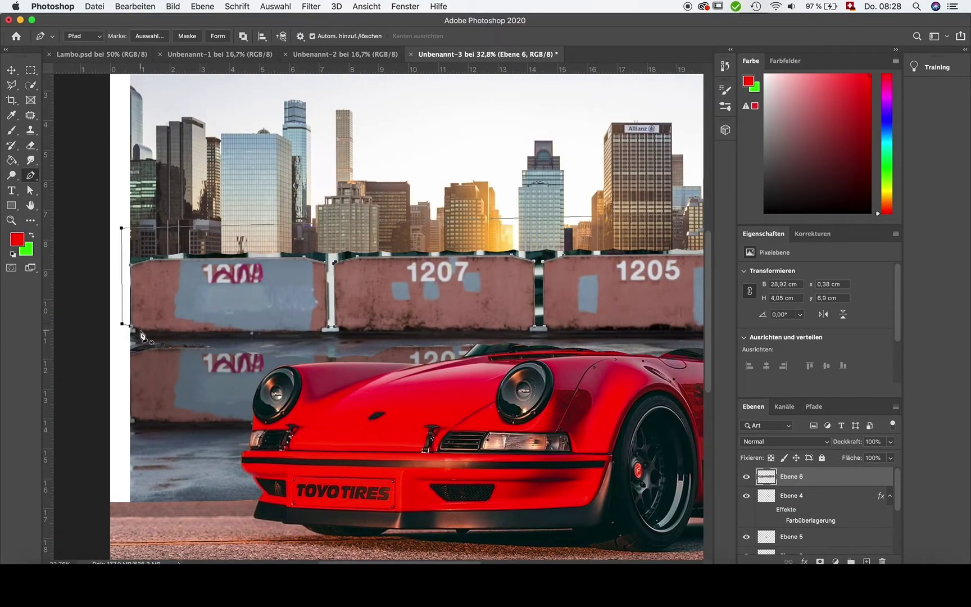
# Turn the traced path into a selection and cut it onto its own layer.
pyautogui.rightClick(145, 246)
pyautogui.click(208, 290)
pyautogui.click(546, 230)
pyautogui.press('w')
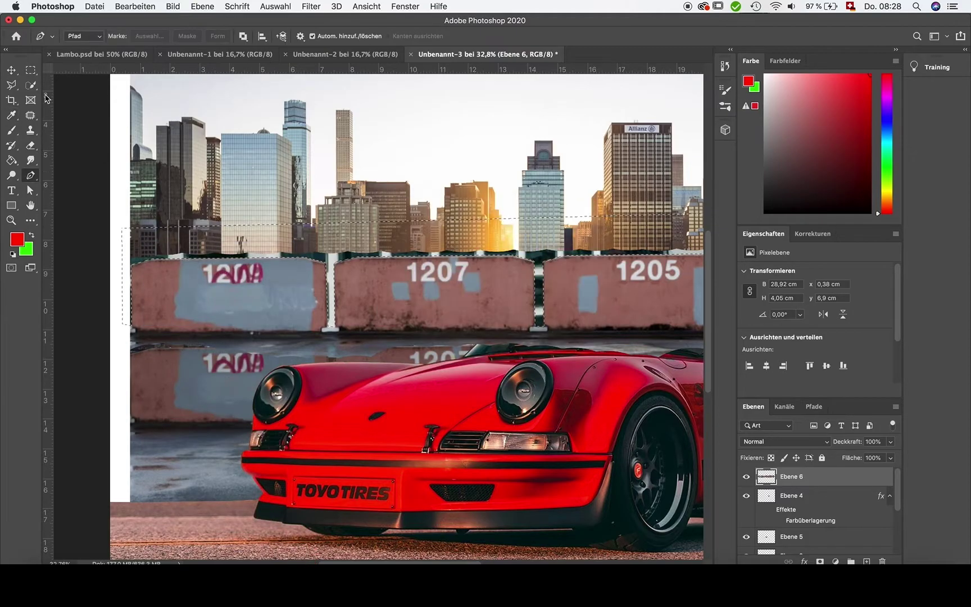
pyautogui.rightClick(174, 239)
pyautogui.click(222, 318)
pyautogui.rightClick(235, 236)
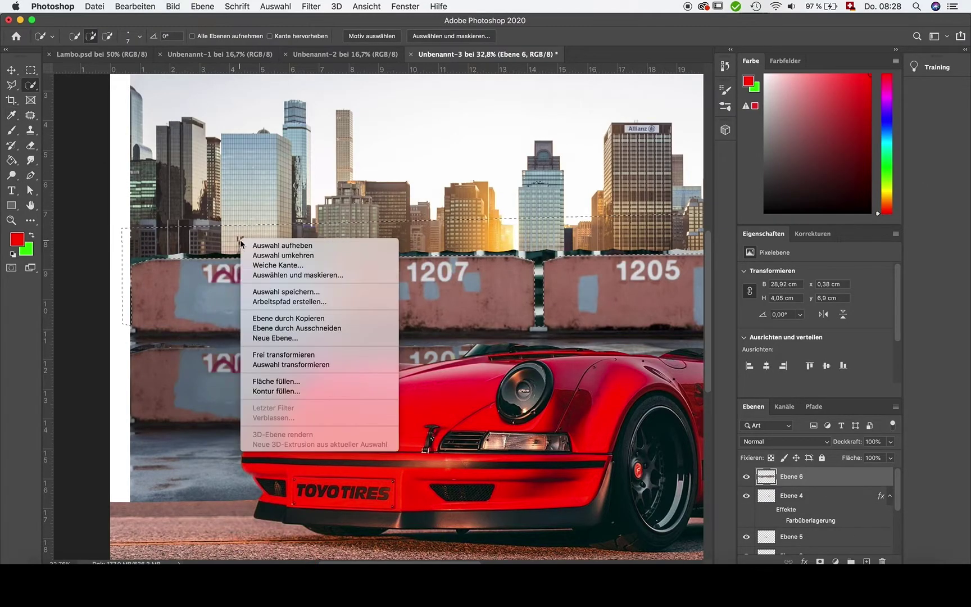
pyautogui.click(269, 329)
# Move barrier layer Ebene 6 down and place it below the rwb-porsche layer.
pyautogui.press('v')
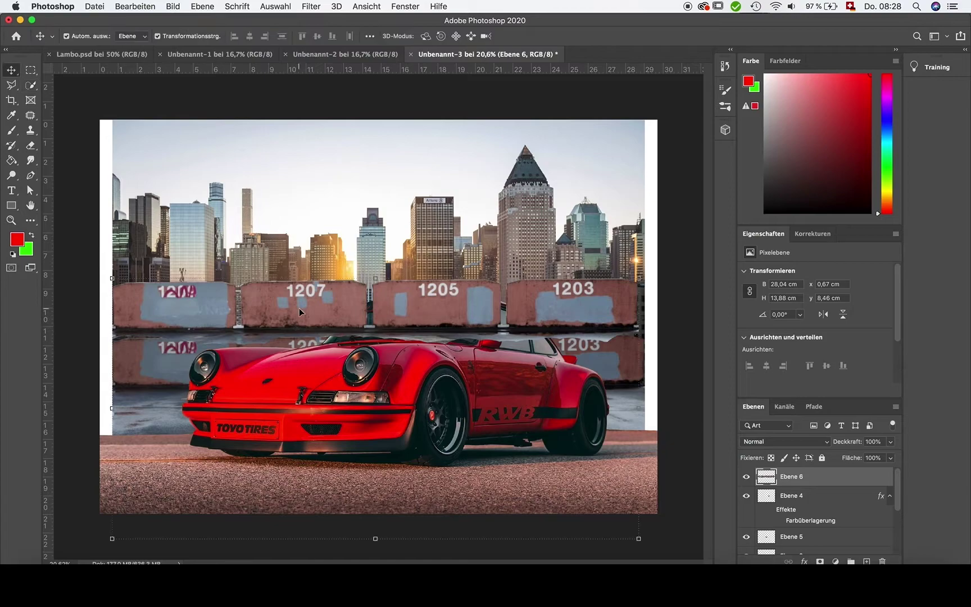
pyautogui.moveTo(306, 305); pyautogui.dragTo(290, 409)
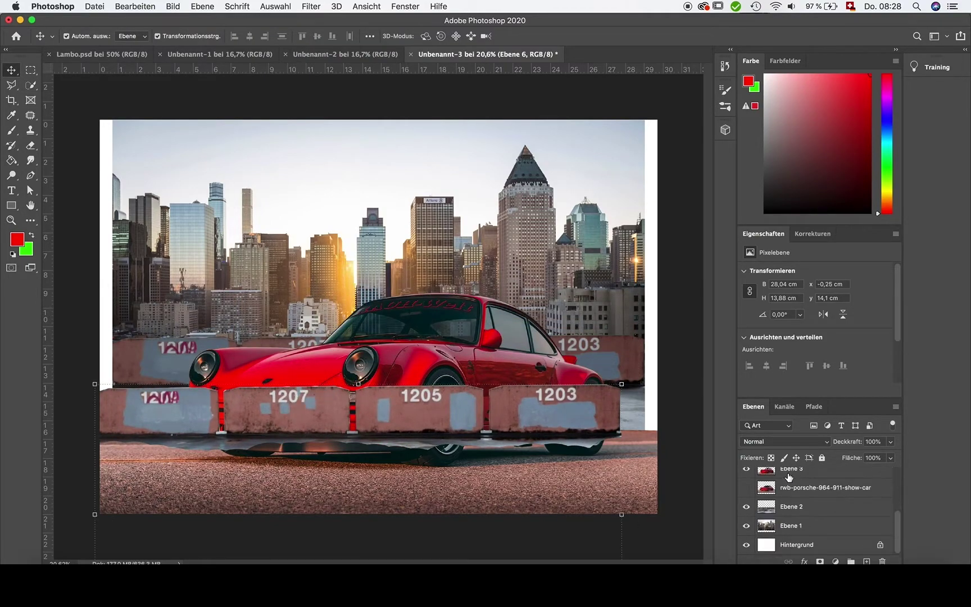
pyautogui.moveTo(770, 477); pyautogui.dragTo(786, 535)
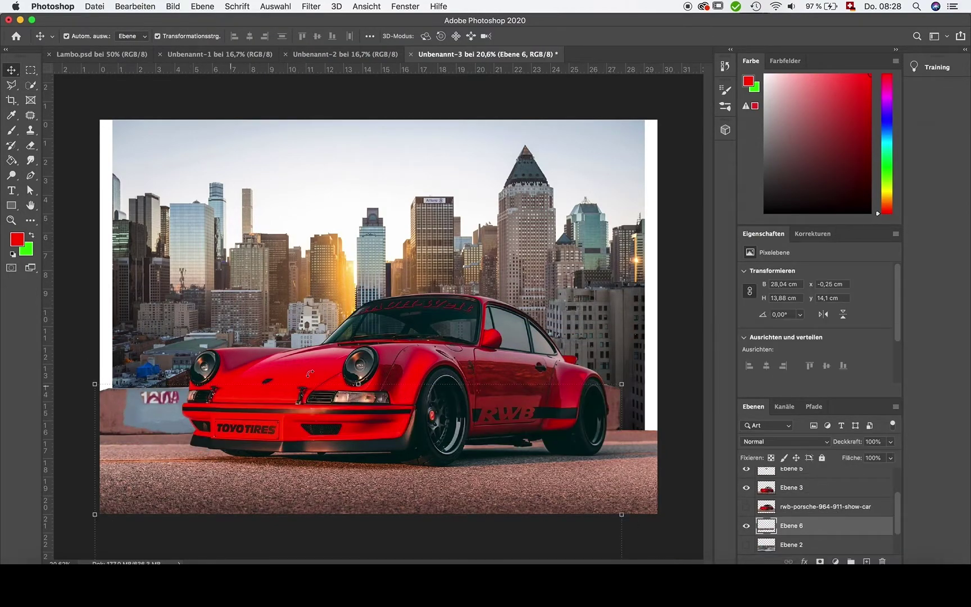
# Enlarge the barrier walls to about 168% and lower them along the rooftop behind the car.
pyautogui.moveTo(358, 385); pyautogui.dragTo(357, 274)
pyautogui.moveTo(274, 308); pyautogui.dragTo(274, 383)
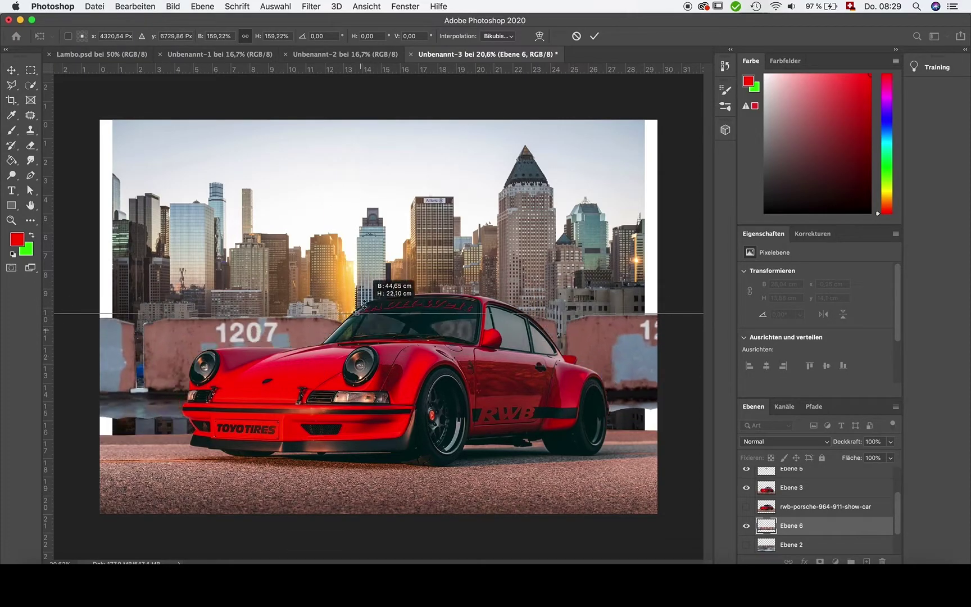
pyautogui.moveTo(359, 356); pyautogui.dragTo(367, 286)
pyautogui.moveTo(295, 312); pyautogui.dragTo(285, 371)
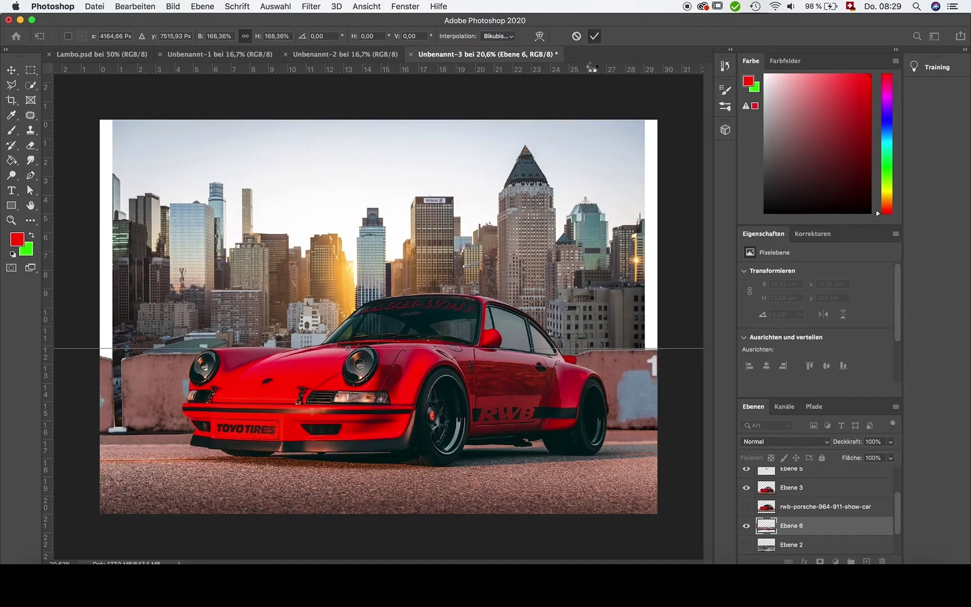
pyautogui.press('Return')
# Select barrier layer Ebene 6, take up the toning tool and adjust its brush settings.
pyautogui.scroll(3, 268, 353)
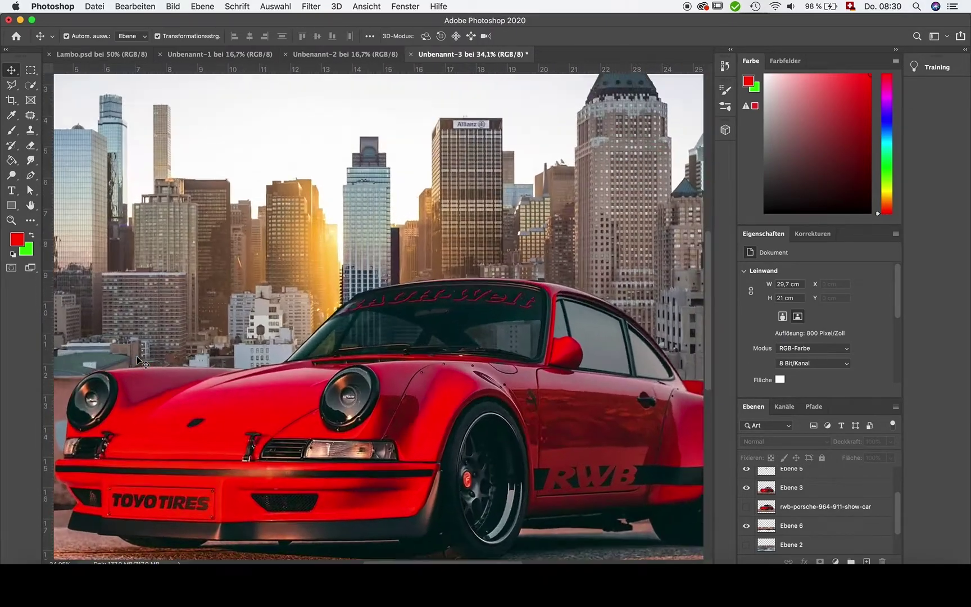
pyautogui.scroll(3, 137, 356)
pyautogui.click(112, 278)
pyautogui.press('o')
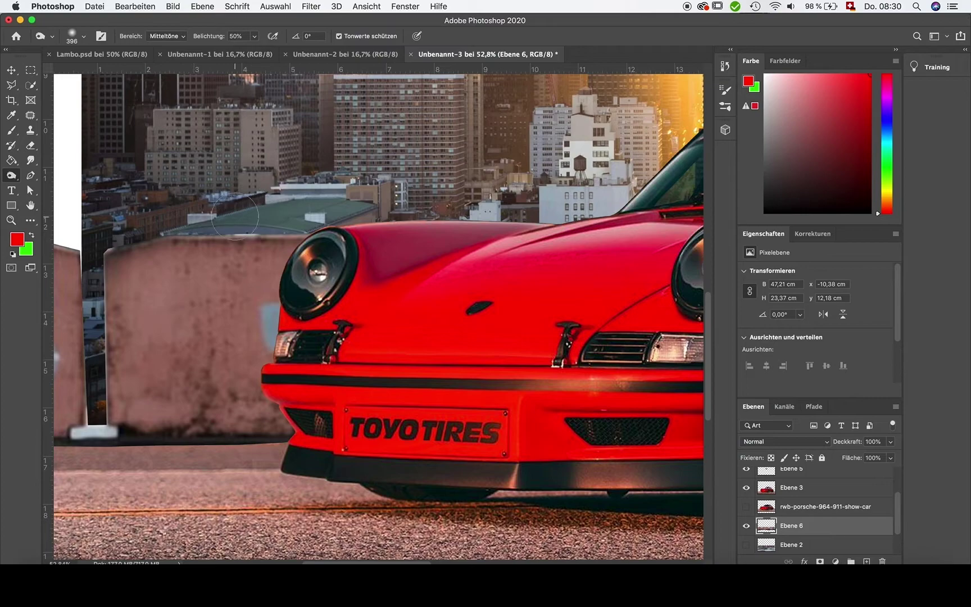
pyautogui.rightClick(142, 330)
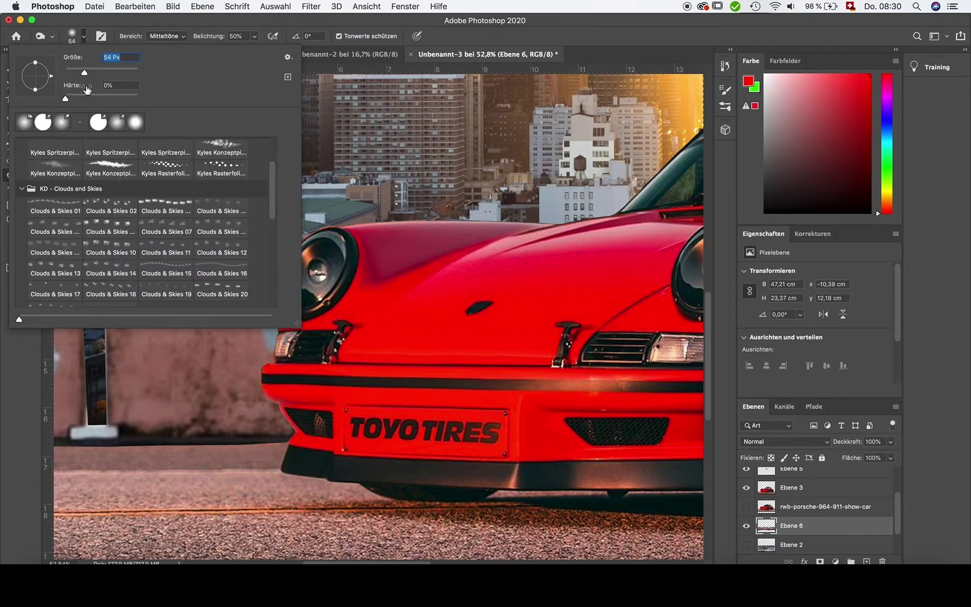
pyautogui.click(107, 422)
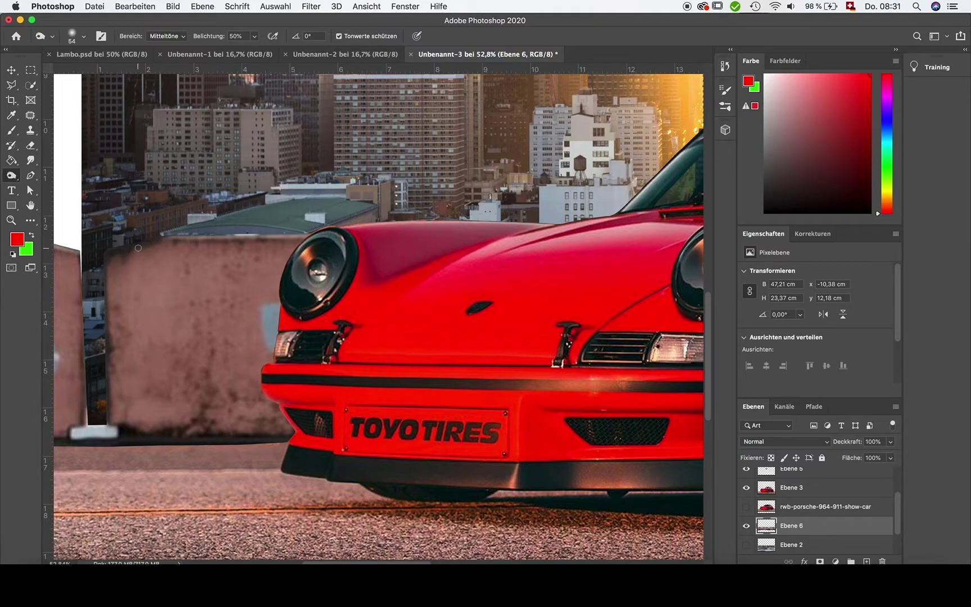
pyautogui.scroll(-3, 176, 243)
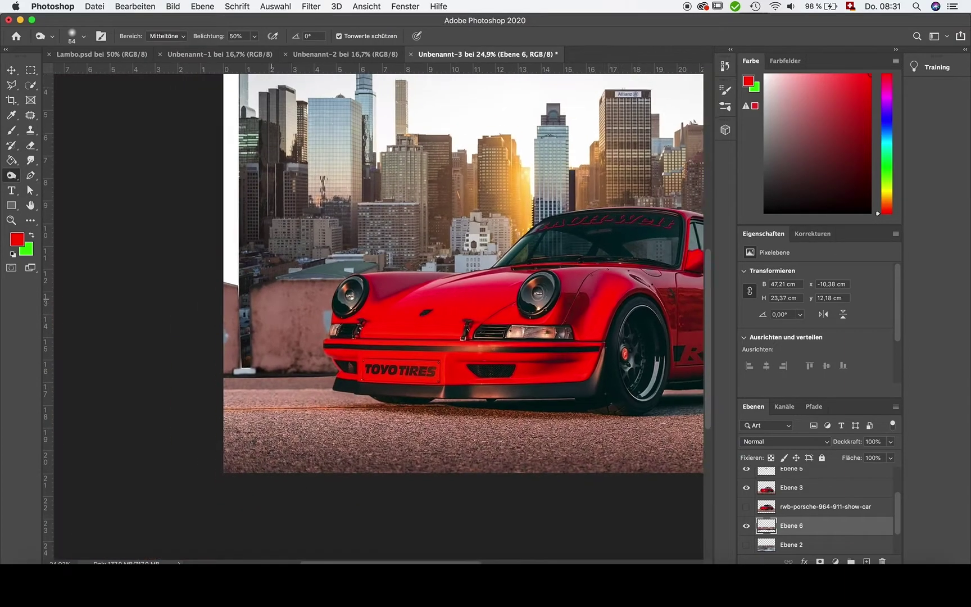
pyautogui.scroll(3, 175, 243)
# Switch from Sponge to the Dodge tool (Midtones, 50% exposure) with a 15 px soft brush.
pyautogui.rightClick(11, 174)
pyautogui.click(56, 176)
pyautogui.click(83, 36)
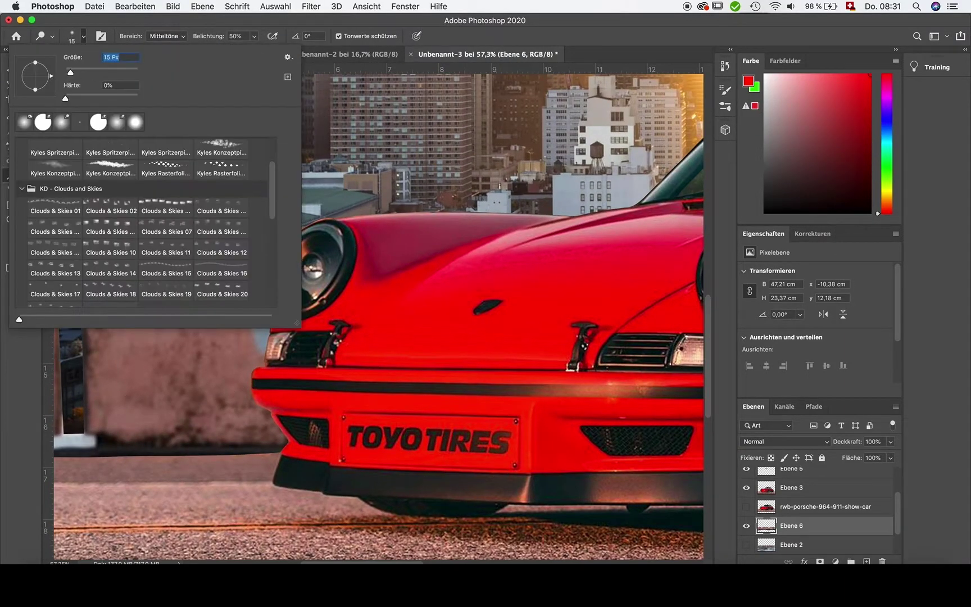
pyautogui.doubleClick(39, 98)
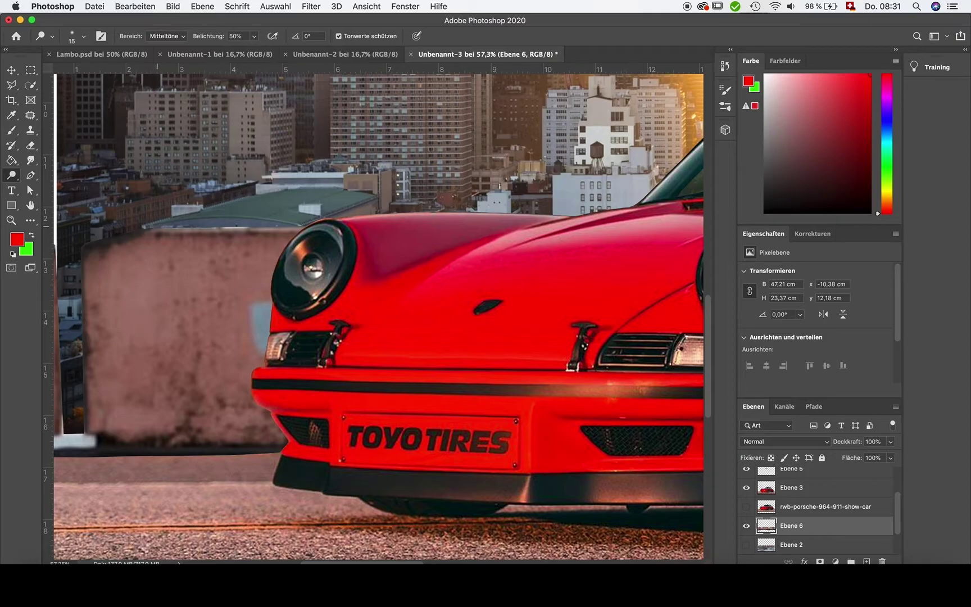
pyautogui.scroll(-5, 300, 227)
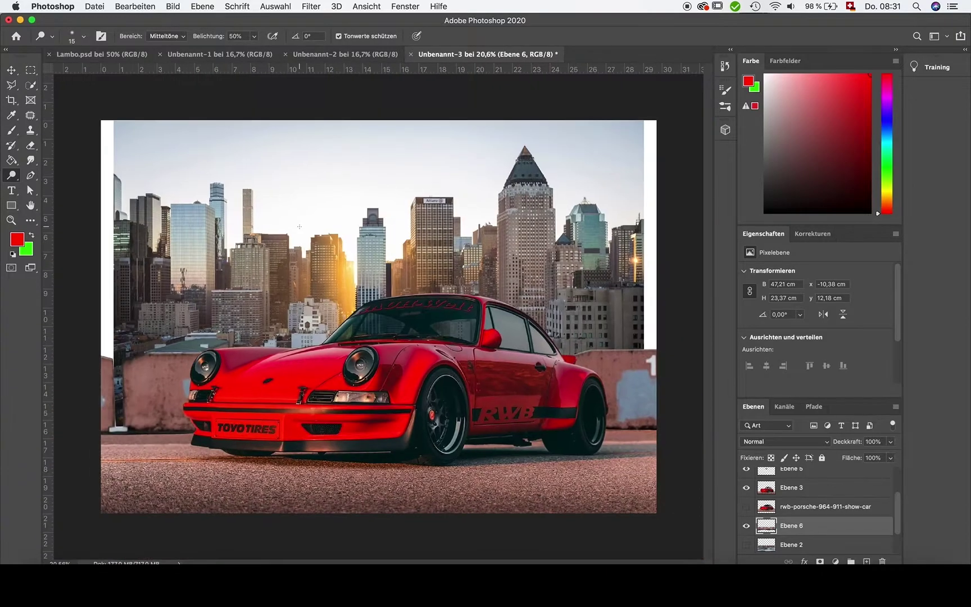
pyautogui.hotkey('alt', '[')
pyautogui.hotkey('alt', '[')
# Squash skyline layer Ebene 1 to about 69.5% height, leaving a white band above it.
pyautogui.hotkey('ctrl', 't')
pyautogui.moveTo(379, 120); pyautogui.dragTo(379, 99)
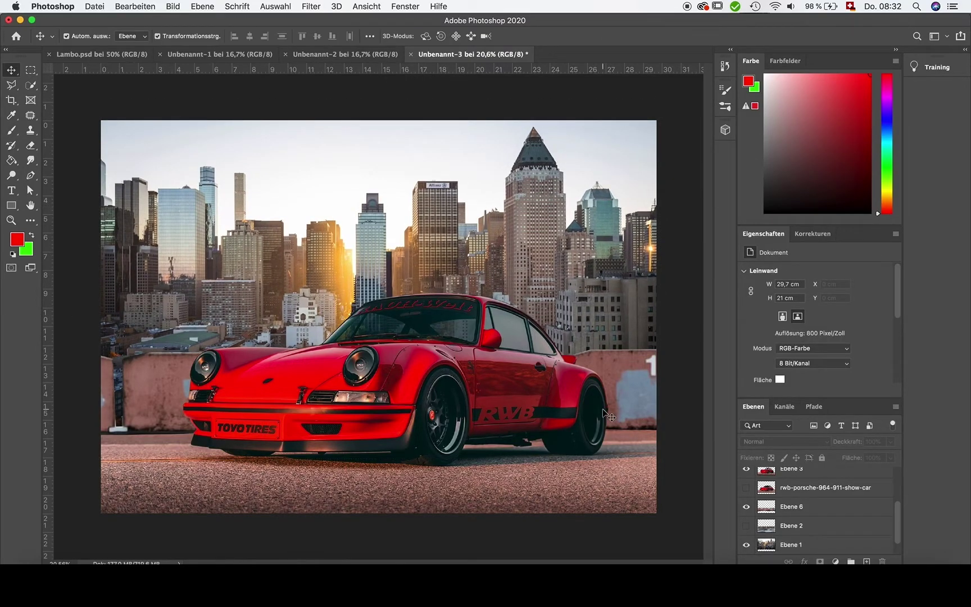
pyautogui.hotkey('alt', ',')
pyautogui.hotkey('ctrl', 't')
pyautogui.moveTo(379, 98); pyautogui.dragTo(375, 210)
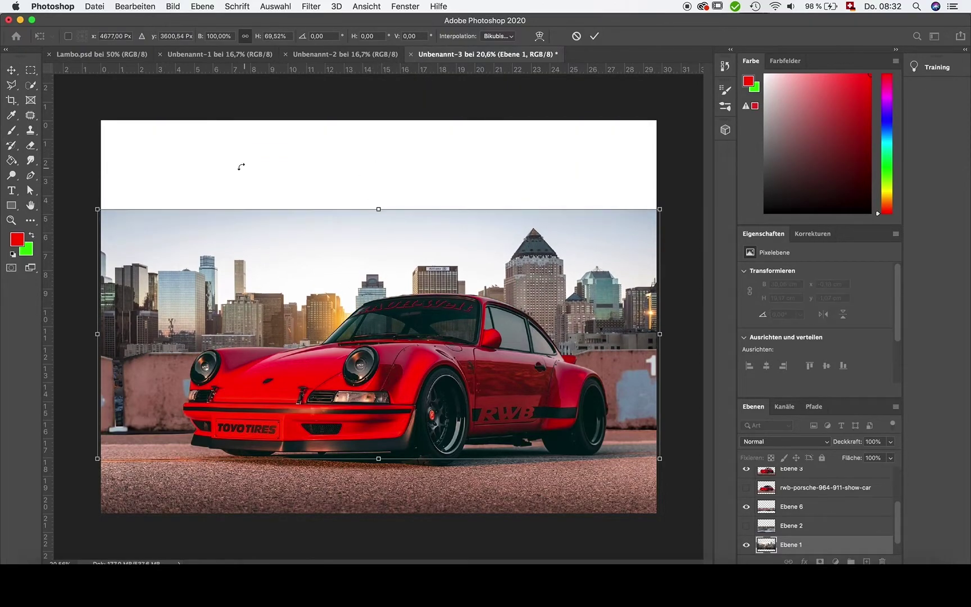
pyautogui.press('Return')
# Sample the sky's light bluish grey and fill the Hintergrund layer with it.
pyautogui.scroll(-1, 792, 515)
pyautogui.click(11, 115)
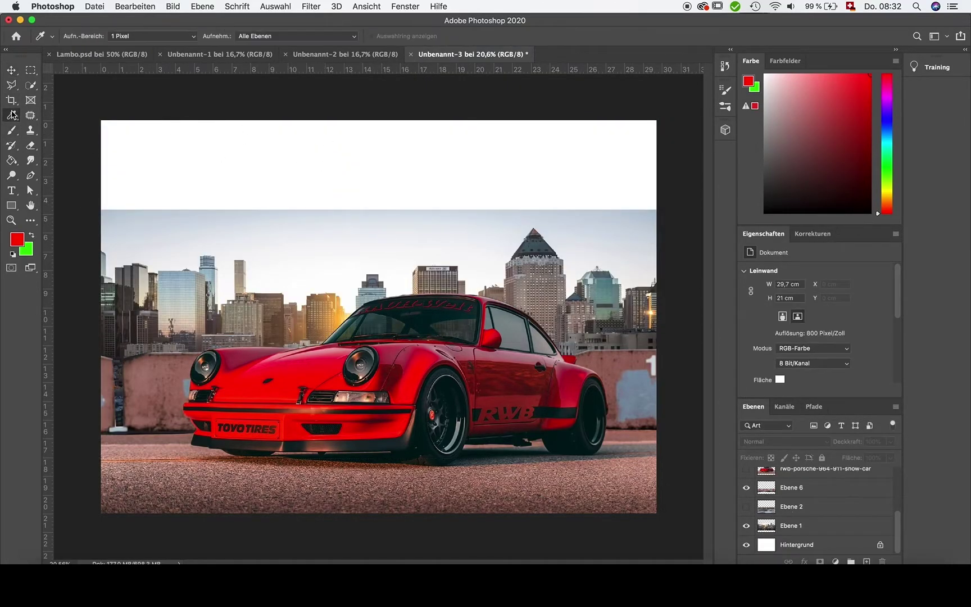
pyautogui.click(214, 224)
pyautogui.click(11, 160)
pyautogui.click(796, 544)
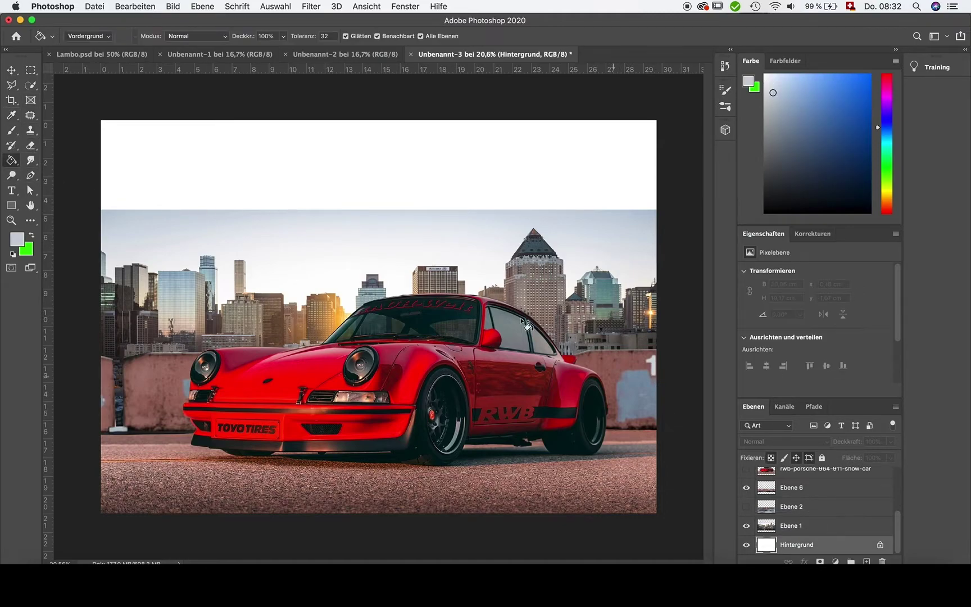
pyautogui.click(309, 155)
pyautogui.click(32, 146)
pyautogui.click(792, 525)
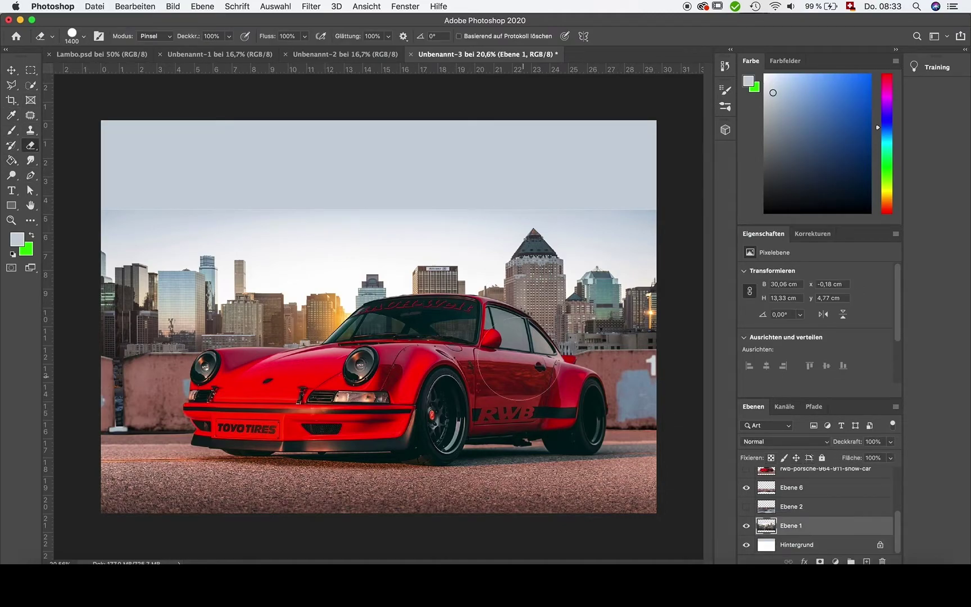
pyautogui.click(746, 525)
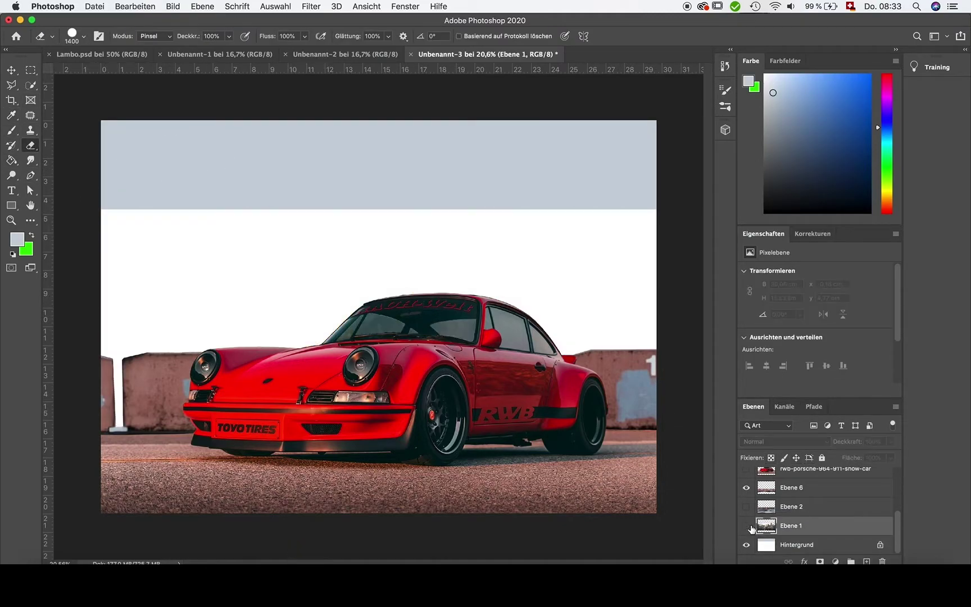
pyautogui.click(20, 161)
pyautogui.click(758, 545)
pyautogui.click(392, 277)
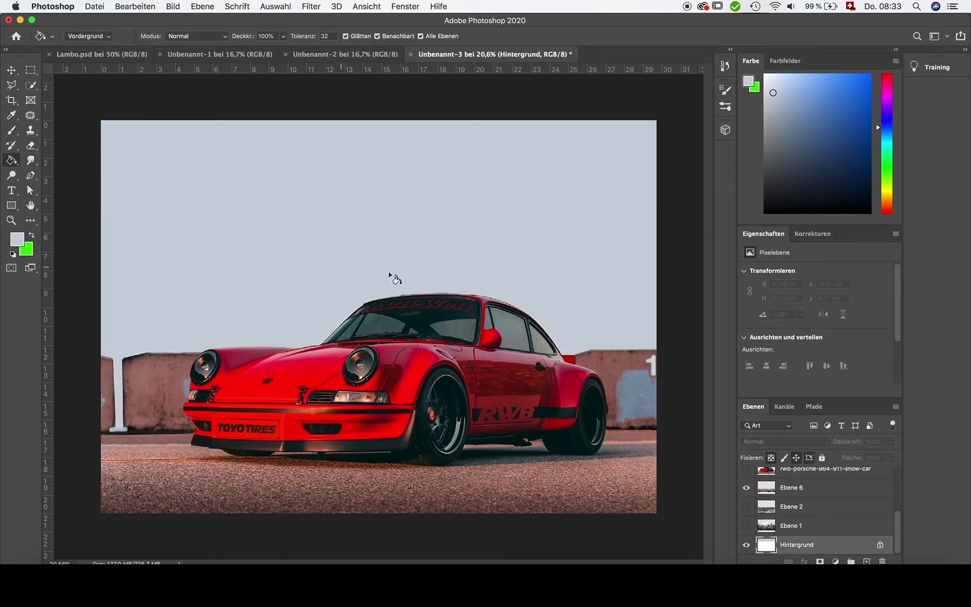
pyautogui.click(746, 525)
# Set a light grey background colour and soft-erase the skyline's hard top edge into the sky.
pyautogui.press('e')
pyautogui.click(26, 249)
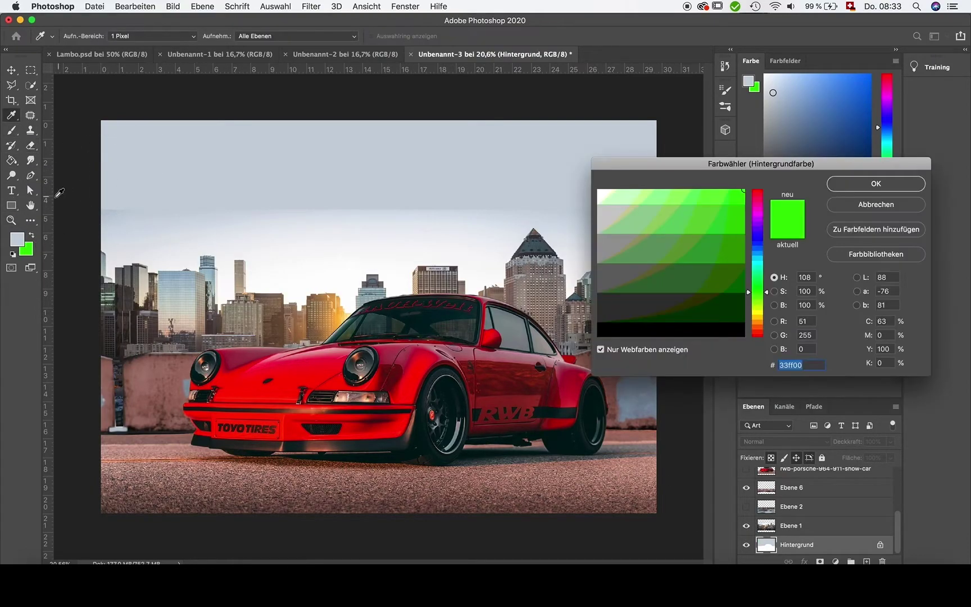
pyautogui.click(130, 140)
pyautogui.press('Return')
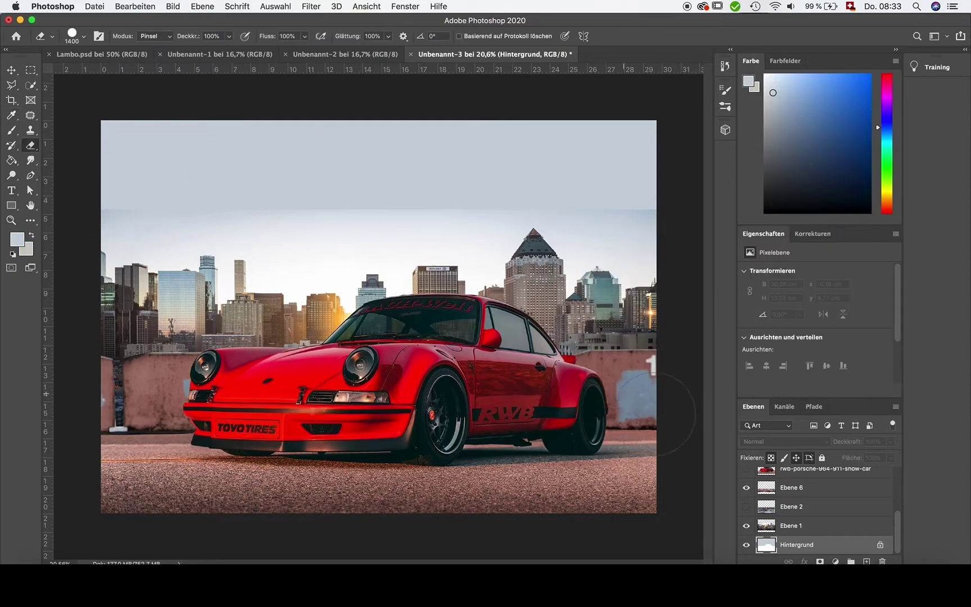
pyautogui.hotkey('alt', ']')
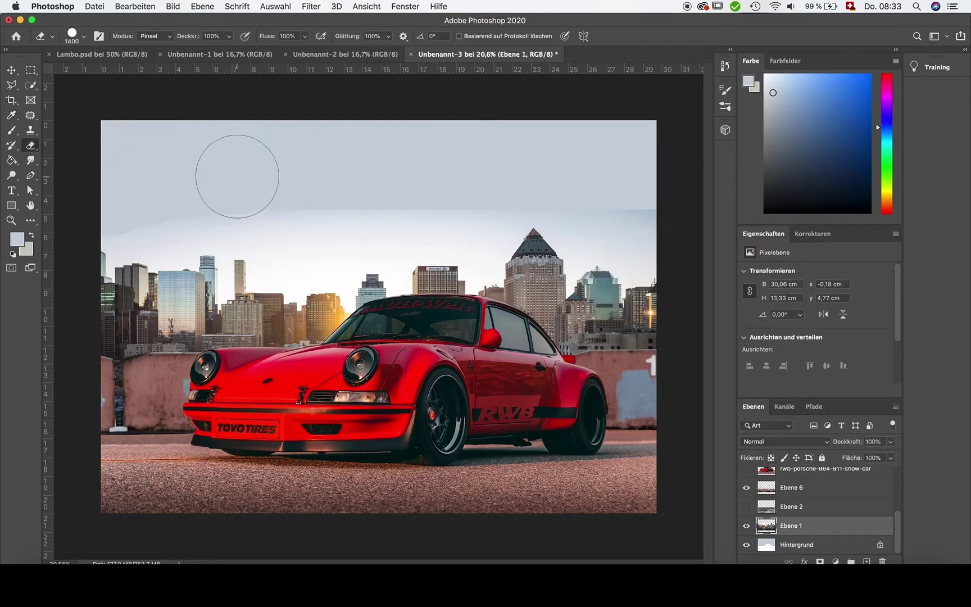
pyautogui.rightClick(100, 199)
pyautogui.press('Return')
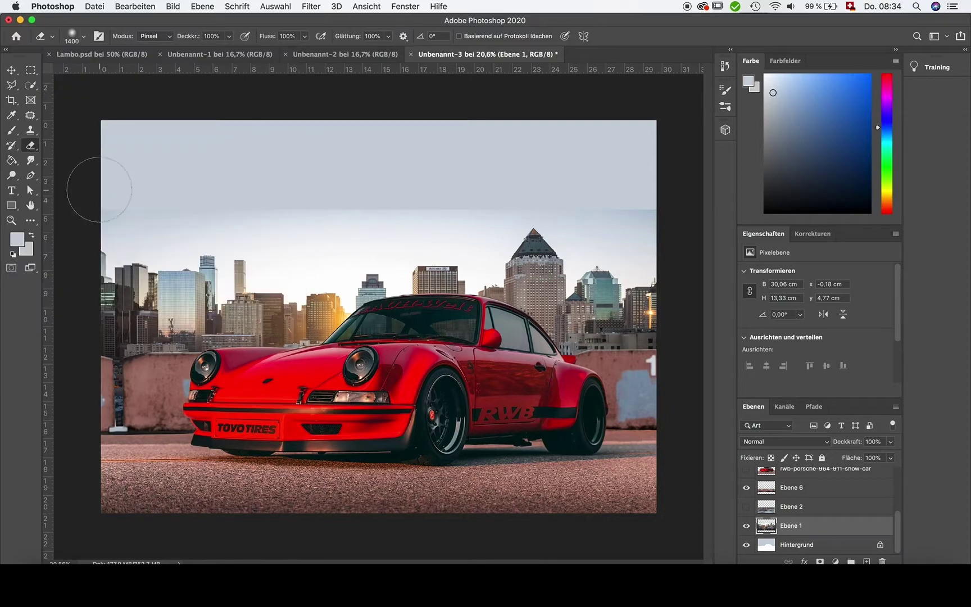
pyautogui.moveTo(271, 180); pyautogui.dragTo(584, 200)
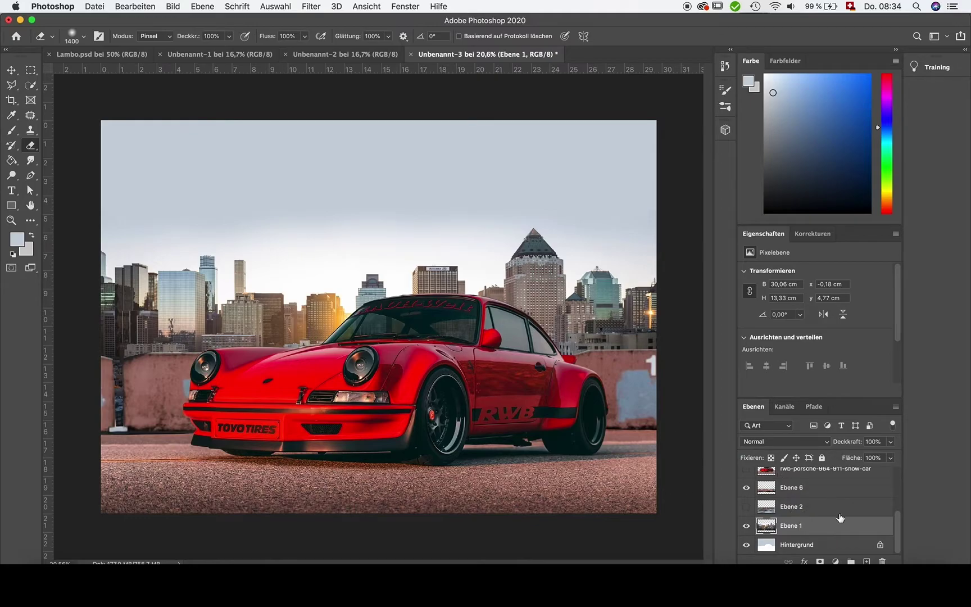
pyautogui.scroll(3, 840, 518)
pyautogui.click(826, 476)
# Create a new layer and stamp white clouds with the Clouds & Skies 01 brush.
pyautogui.click(202, 6)
pyautogui.click(573, 26)
pyautogui.press('b')
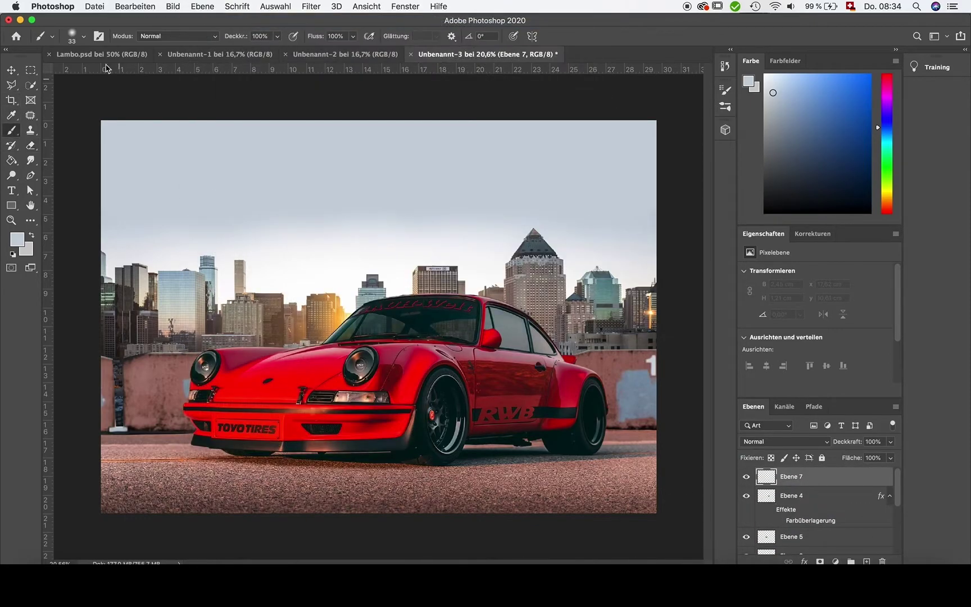
pyautogui.click(83, 36)
pyautogui.scroll(-2, 77, 224)
pyautogui.click(55, 191)
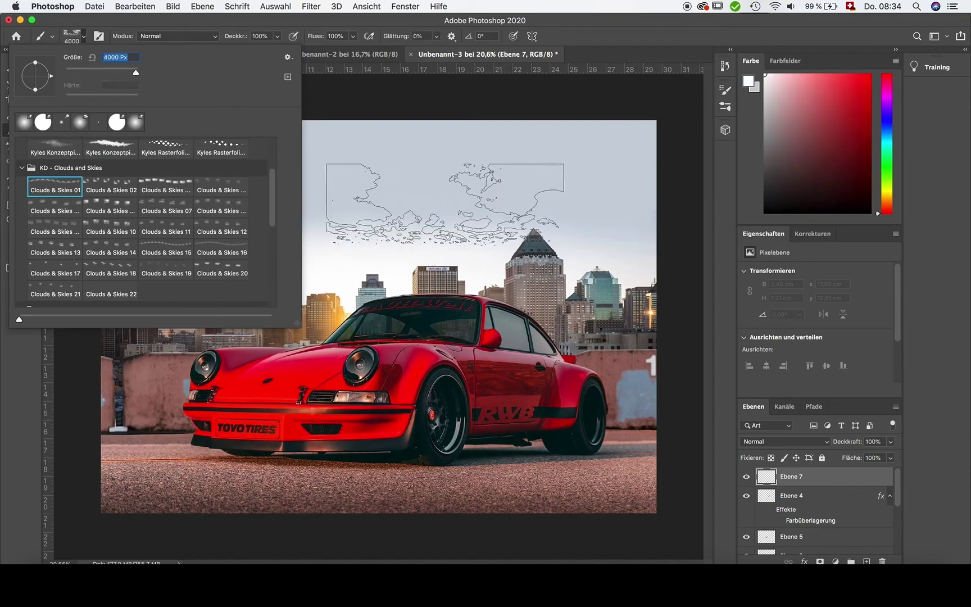
pyautogui.click(382, 175)
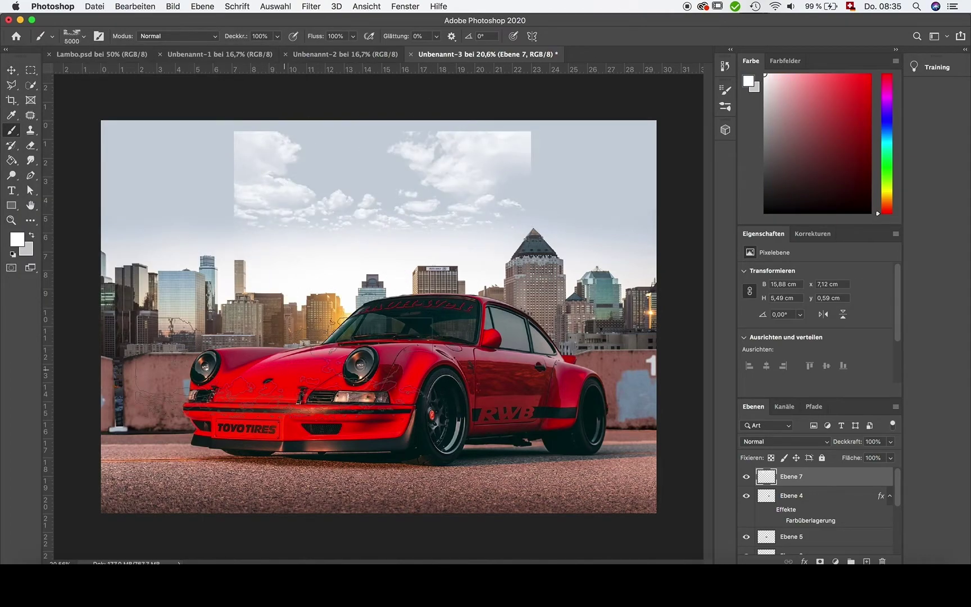
# Stretch the clouds into a wide band across the upper sky above the skyline.
pyautogui.hotkey('ctrl', 't')
pyautogui.moveTo(382, 230); pyautogui.dragTo(383, 311)
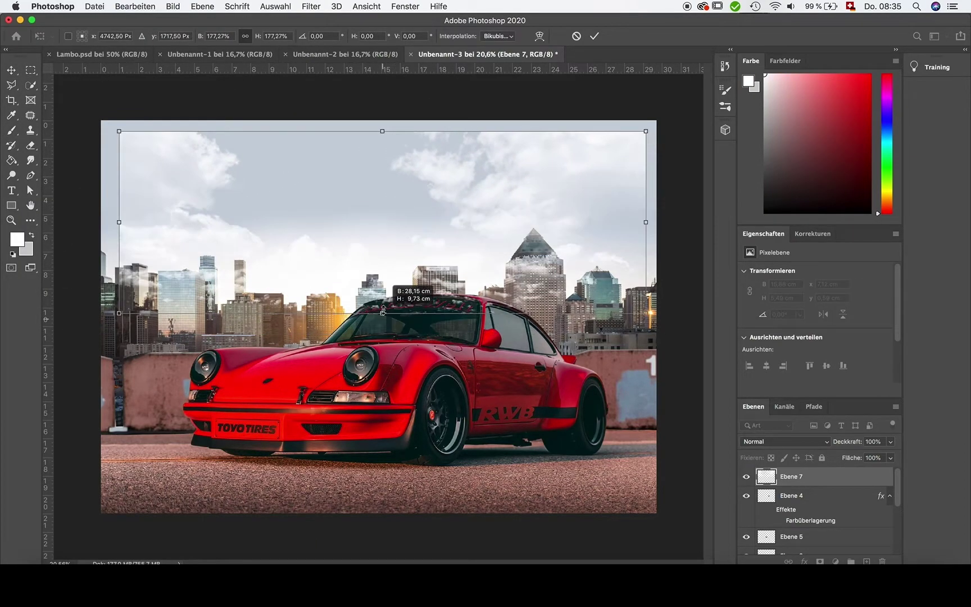
pyautogui.moveTo(521, 193); pyautogui.dragTo(535, 180)
pyautogui.moveTo(133, 210); pyautogui.dragTo(98, 209)
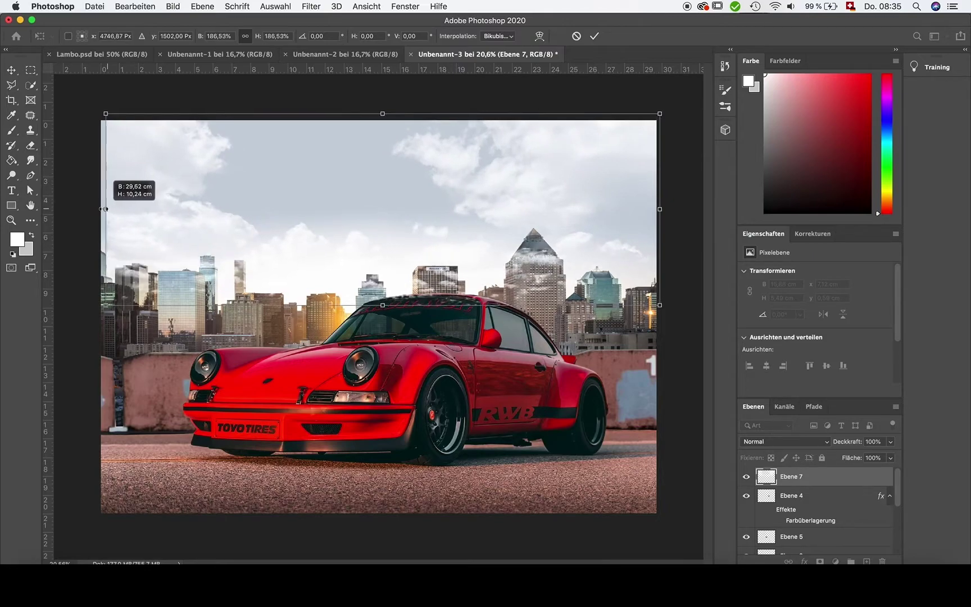
pyautogui.moveTo(396, 300); pyautogui.dragTo(385, 230)
pyautogui.press('Return')
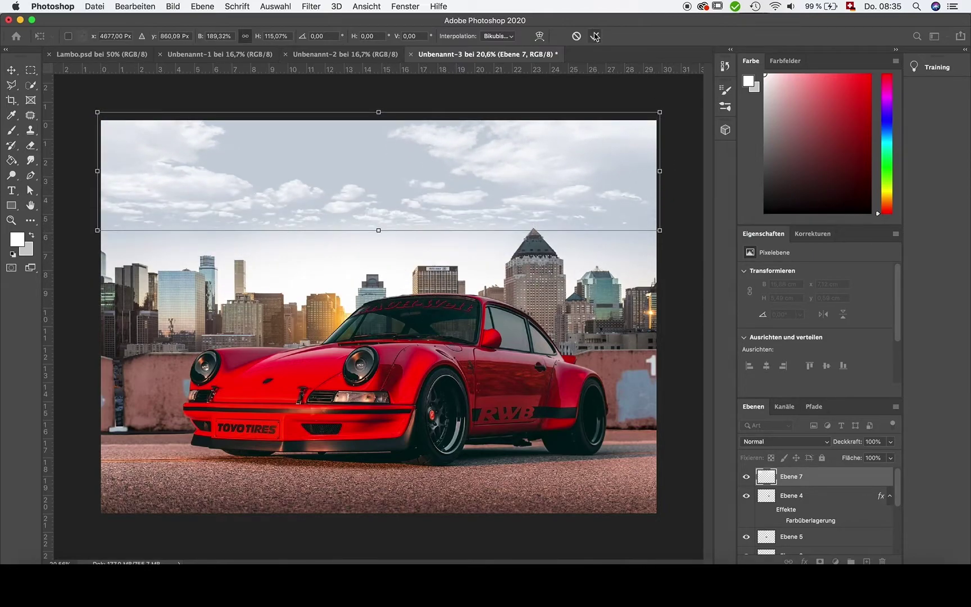
pyautogui.click(540, 159)
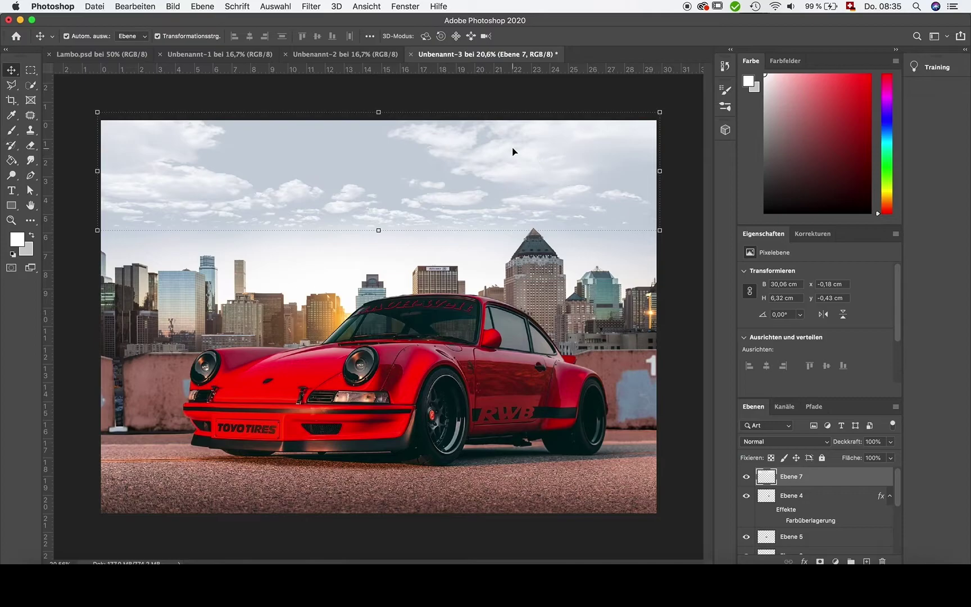
pyautogui.click(203, 6)
# Add a new layer and stamp a smaller, wispier cloud with a different cloud brush.
pyautogui.click(746, 495)
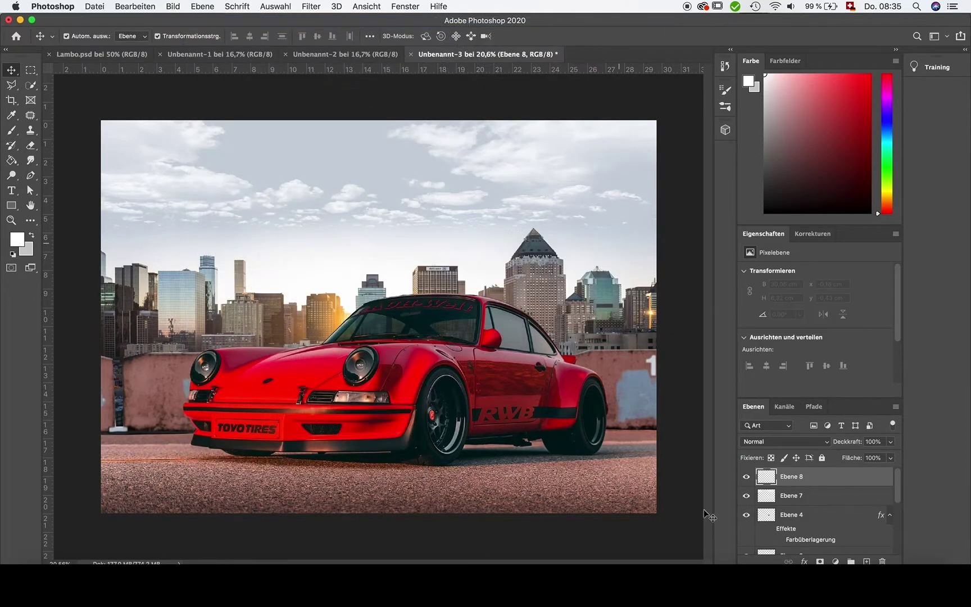
pyautogui.press('b')
pyautogui.click(77, 40)
pyautogui.click(163, 188)
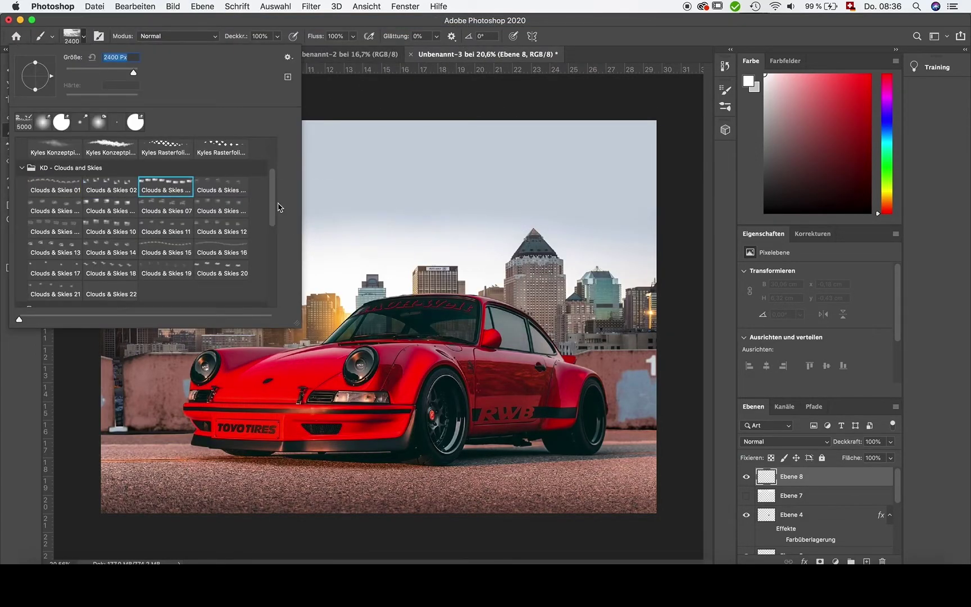
pyautogui.click(409, 193)
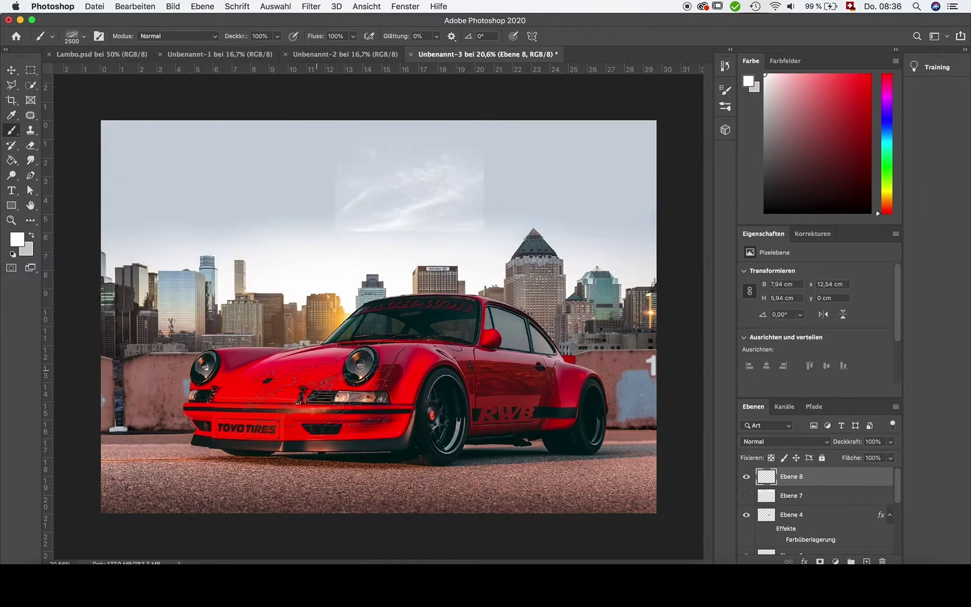
pyautogui.click(77, 39)
pyautogui.press('Escape')
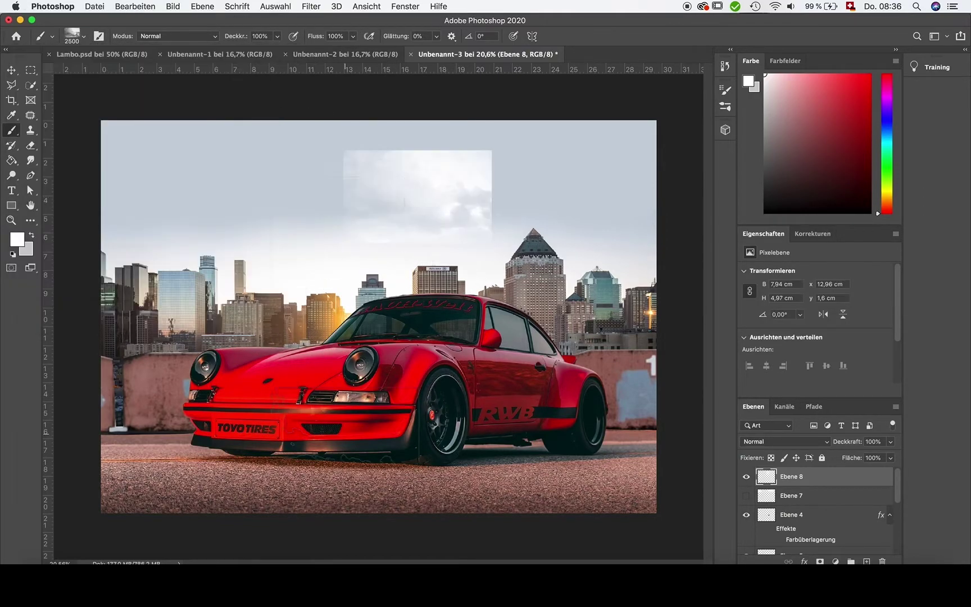
pyautogui.press('super+z')
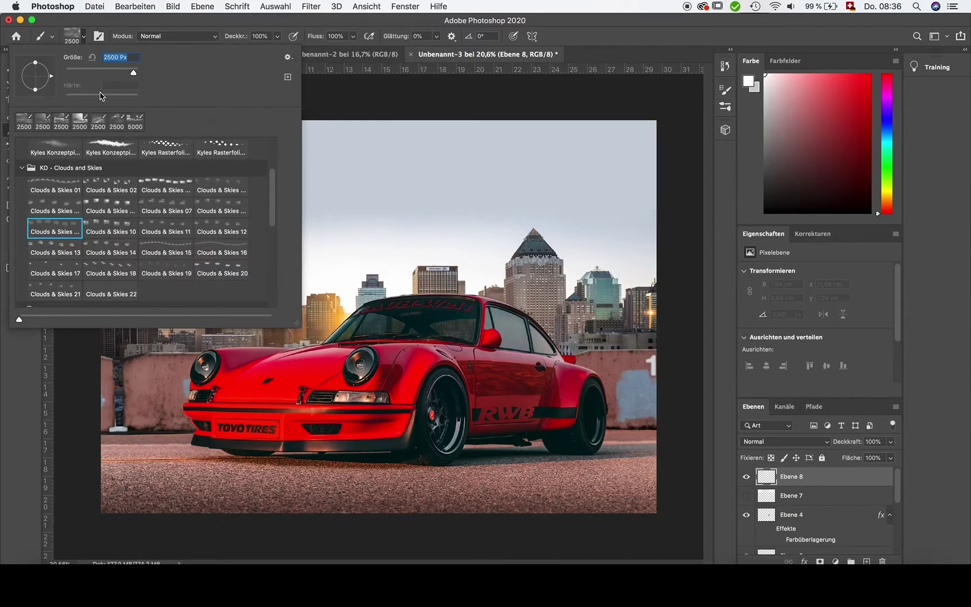
pyautogui.press('super+z')
pyautogui.click(399, 192)
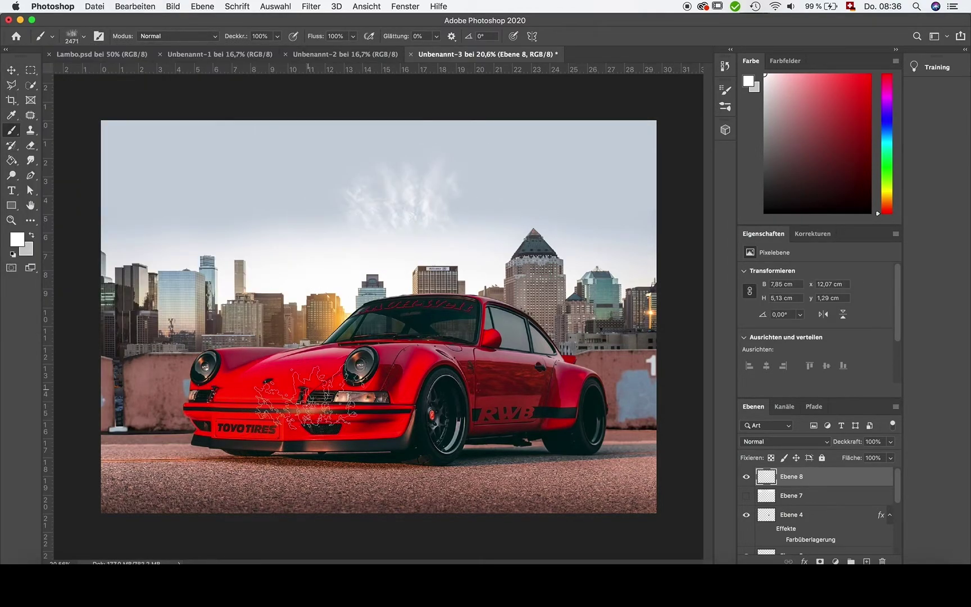
# Widen cloud layer Ebene 8 past both image edges and raise it into the sky.
pyautogui.press('v')
pyautogui.moveTo(400, 240); pyautogui.dragTo(416, 337)
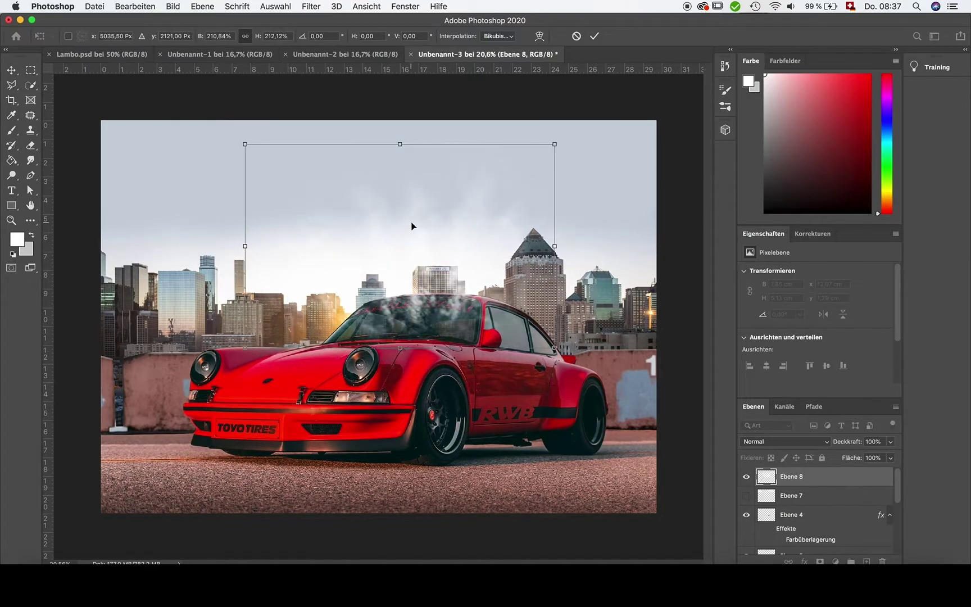
pyautogui.moveTo(427, 231); pyautogui.dragTo(406, 162)
pyautogui.moveTo(223, 170); pyautogui.dragTo(91, 169)
pyautogui.moveTo(533, 169); pyautogui.dragTo(696, 169)
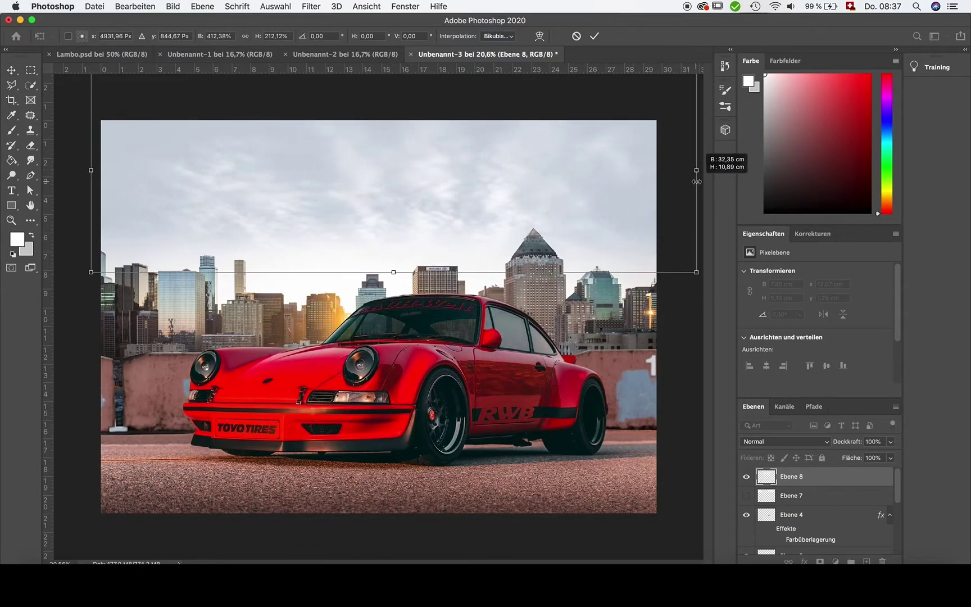
pyautogui.press('Return')
pyautogui.click(305, 263)
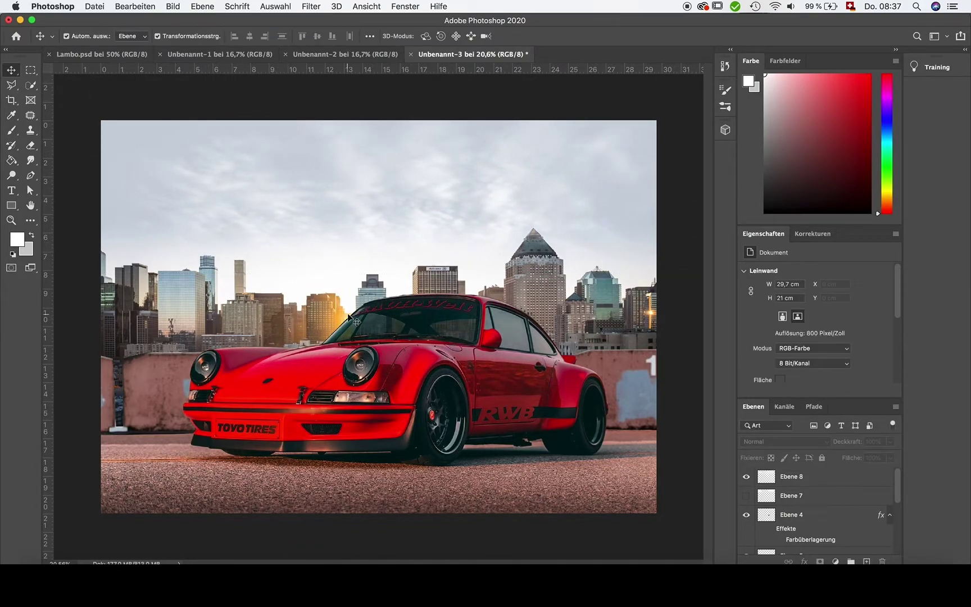
# Nudge cloud layer Ebene 8, then move the smoke on Ebene 9 up off the car into the sky.
pyautogui.scroll(3, 356, 321)
pyautogui.scroll(-3, 276, 238)
pyautogui.click(364, 183)
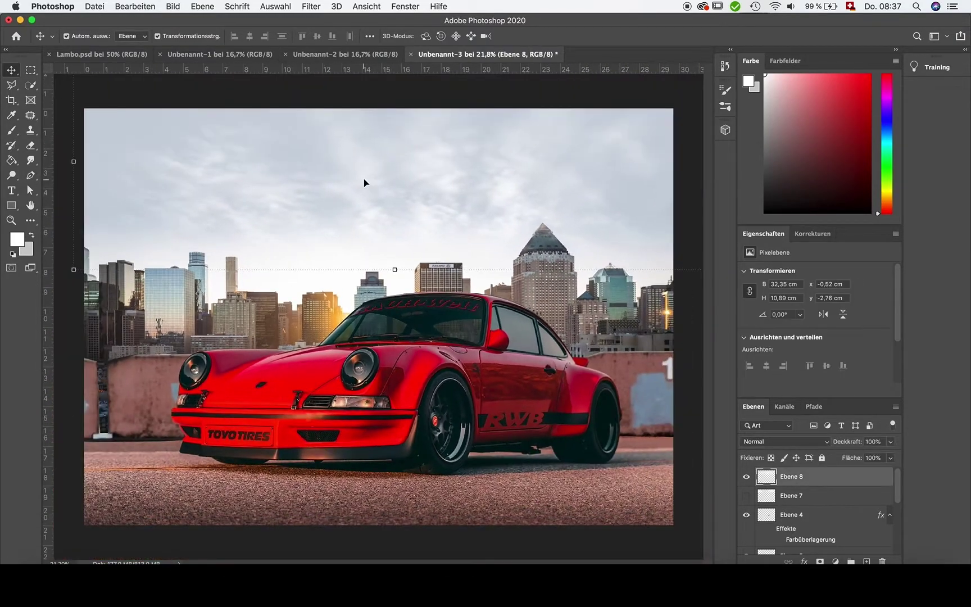
pyautogui.moveTo(358, 156); pyautogui.dragTo(348, 145)
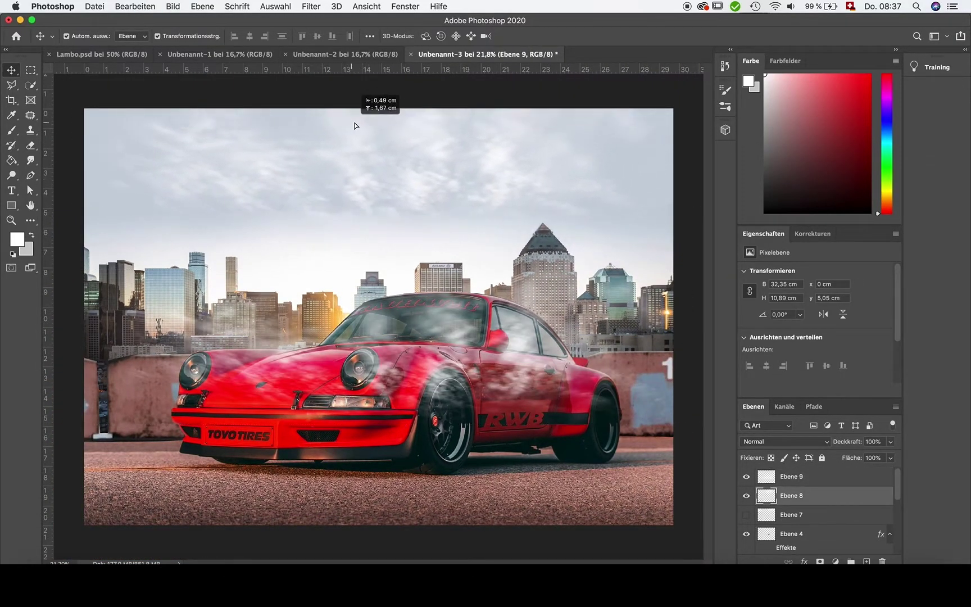
pyautogui.click(387, 374)
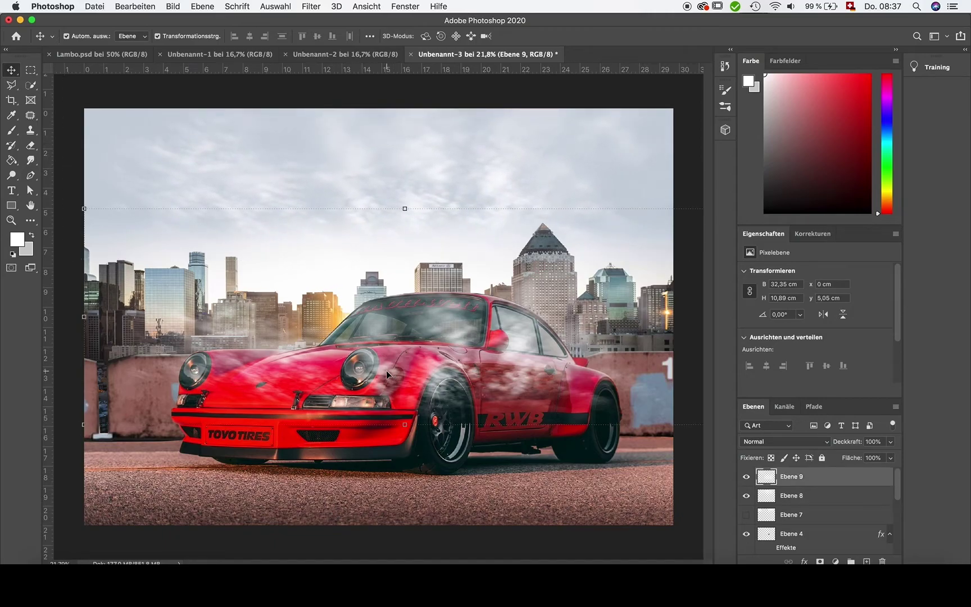
pyautogui.rightClick(785, 476)
pyautogui.press('Escape')
pyautogui.moveTo(429, 371); pyautogui.dragTo(368, 220)
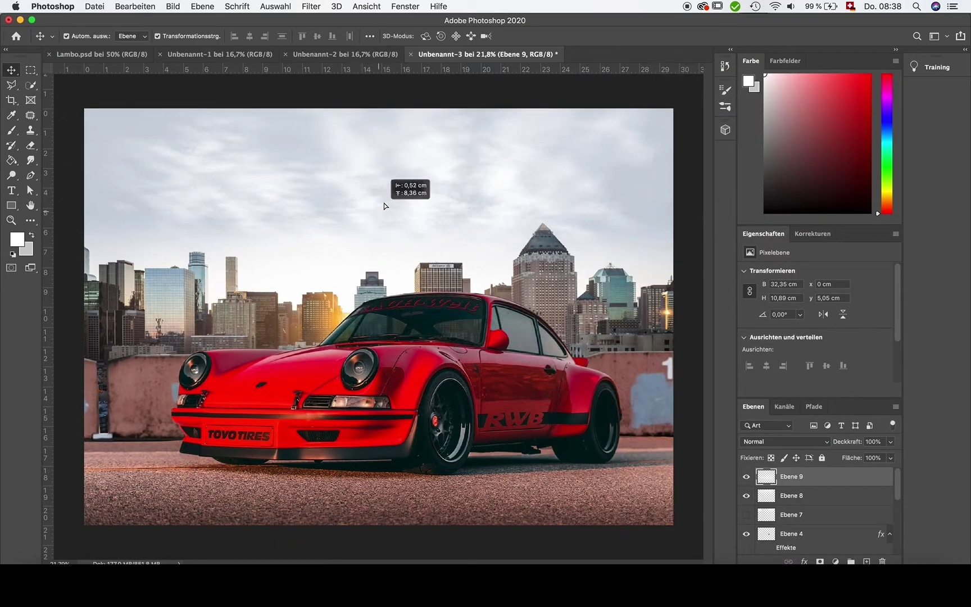
# Add a new layer Ebene 10 in Farbe blend mode, clipped to the layer below.
pyautogui.click(203, 6)
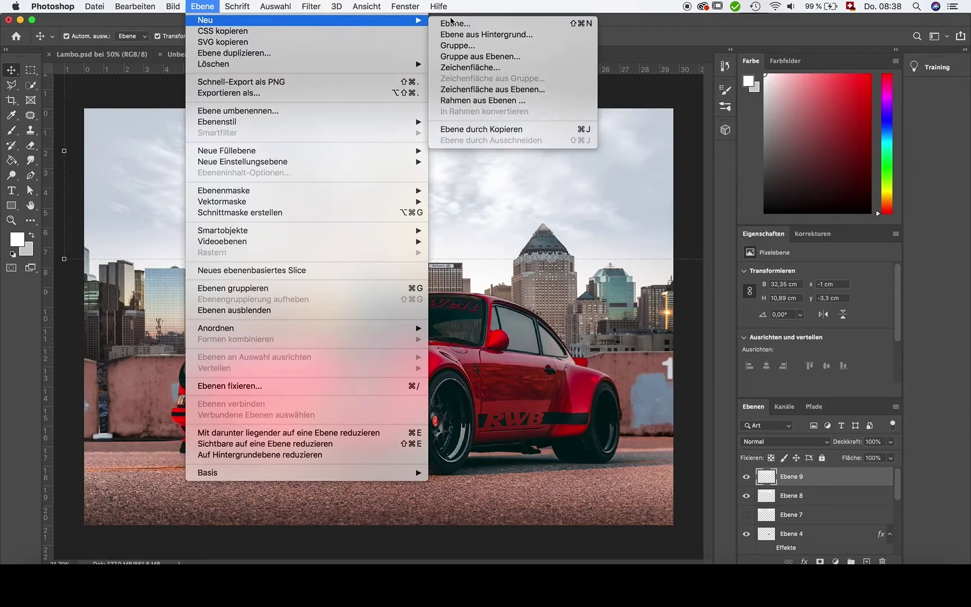
pyautogui.click(444, 23)
pyautogui.click(381, 293)
pyautogui.click(351, 546)
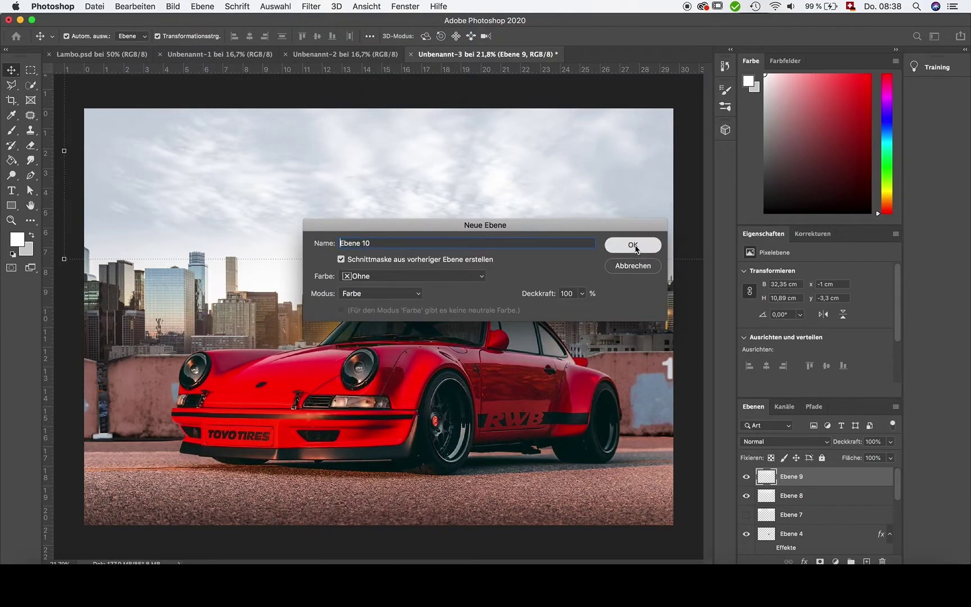
pyautogui.click(633, 246)
# Sample the warm sunset orange from the image as the foreground colour.
pyautogui.click(12, 115)
pyautogui.click(17, 239)
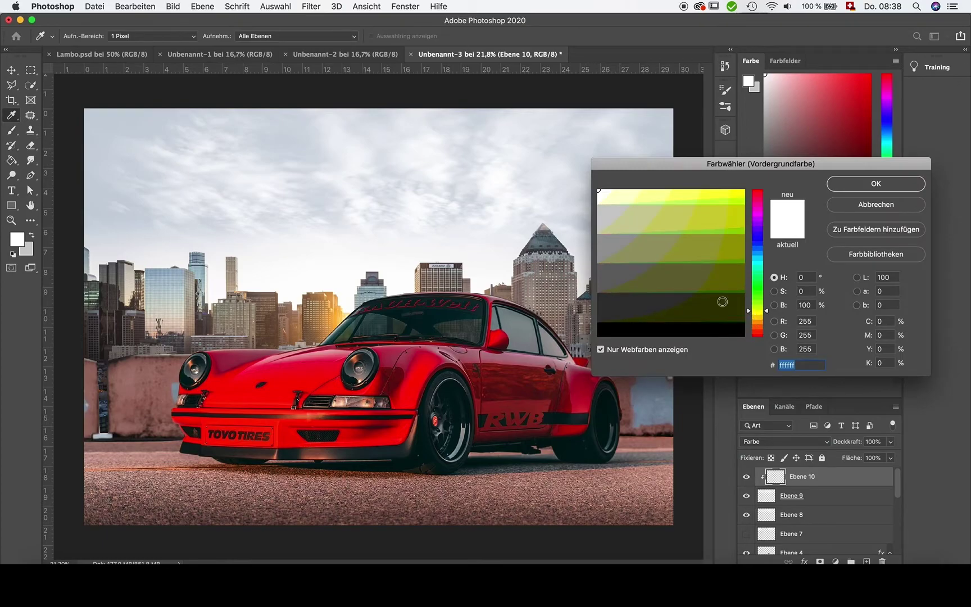
pyautogui.click(341, 310)
pyautogui.press('Return')
# Paint orange over the sky with a soft round brush from Allgemeine Pinsel.
pyautogui.press('b')
pyautogui.click(83, 36)
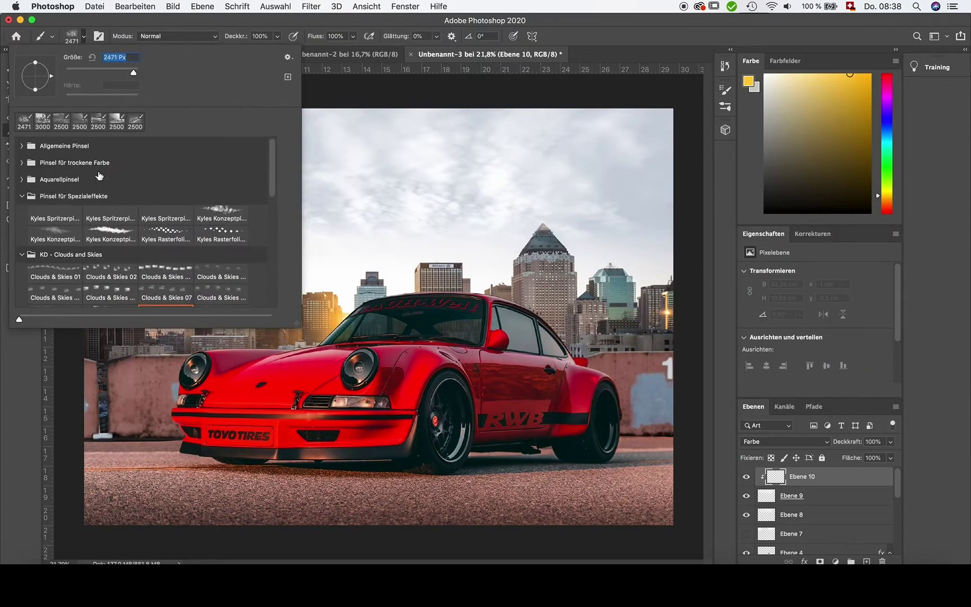
pyautogui.click(22, 145)
pyautogui.doubleClick(56, 190)
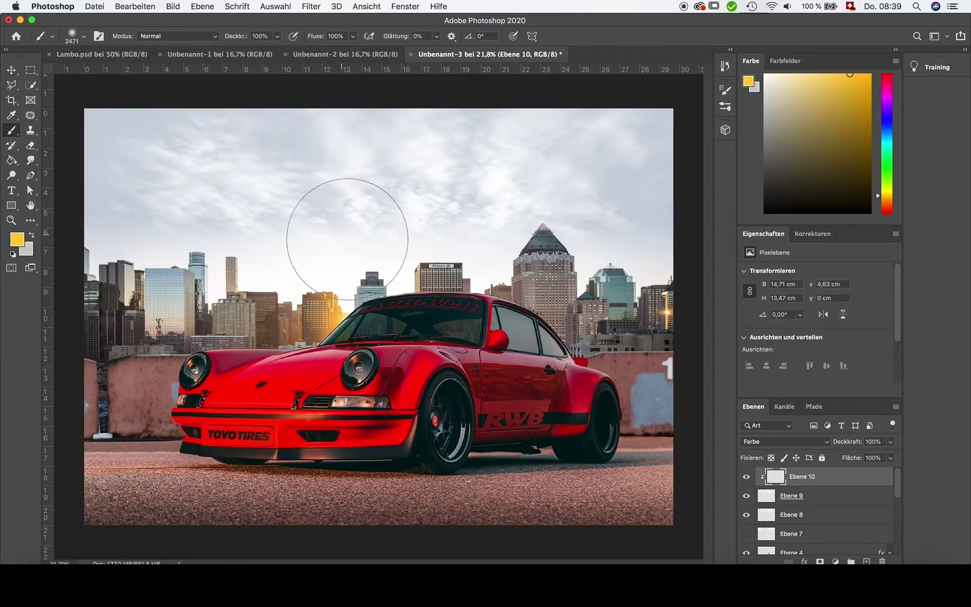
pyautogui.moveTo(484, 212); pyautogui.dragTo(504, 311)
# Discard the trial orange paint and create a fresh Ebene 10 layer in its place.
pyautogui.press('BackSpace')
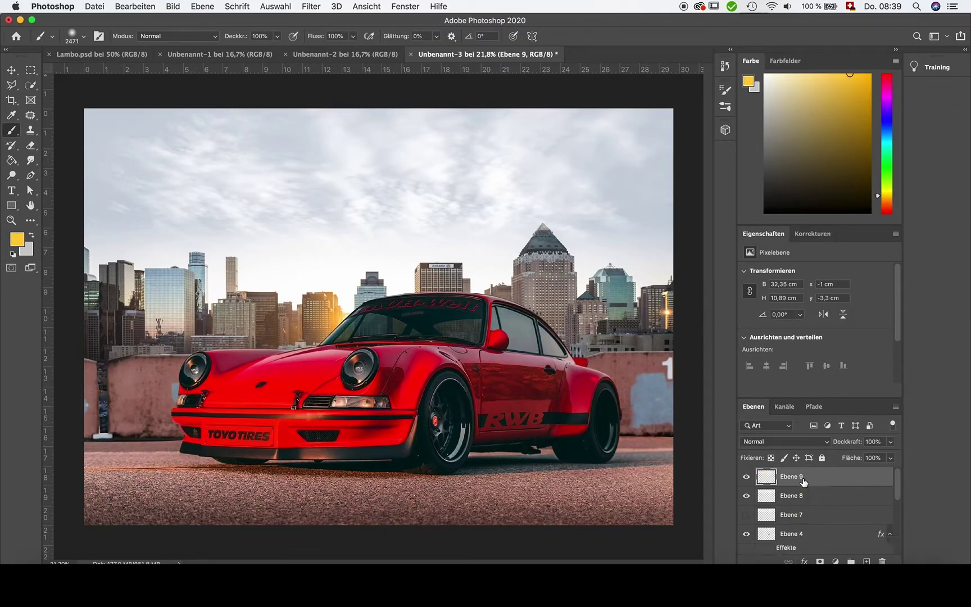
pyautogui.rightClick(811, 478)
pyautogui.click(366, 6)
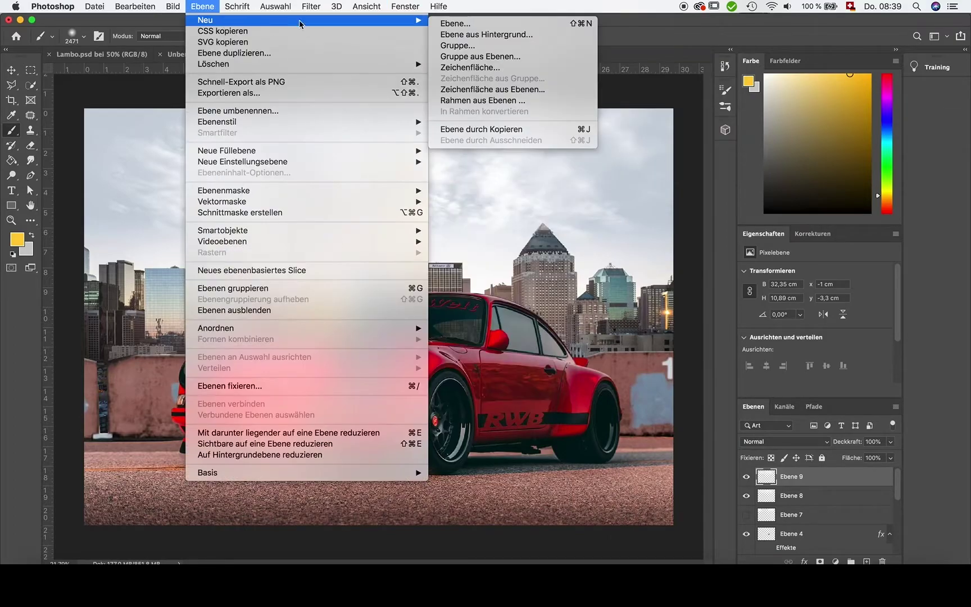
pyautogui.click(523, 24)
pyautogui.click(325, 258)
pyautogui.click(393, 275)
pyautogui.click(359, 547)
pyautogui.click(628, 245)
# Paint golden-orange clouds in the upper sky and start scaling them wider.
pyautogui.moveTo(251, 219)
pyautogui.mouseDown()
pyautogui.moveTo(523, 253)
pyautogui.moveTo(629, 206)
pyautogui.mouseUp()
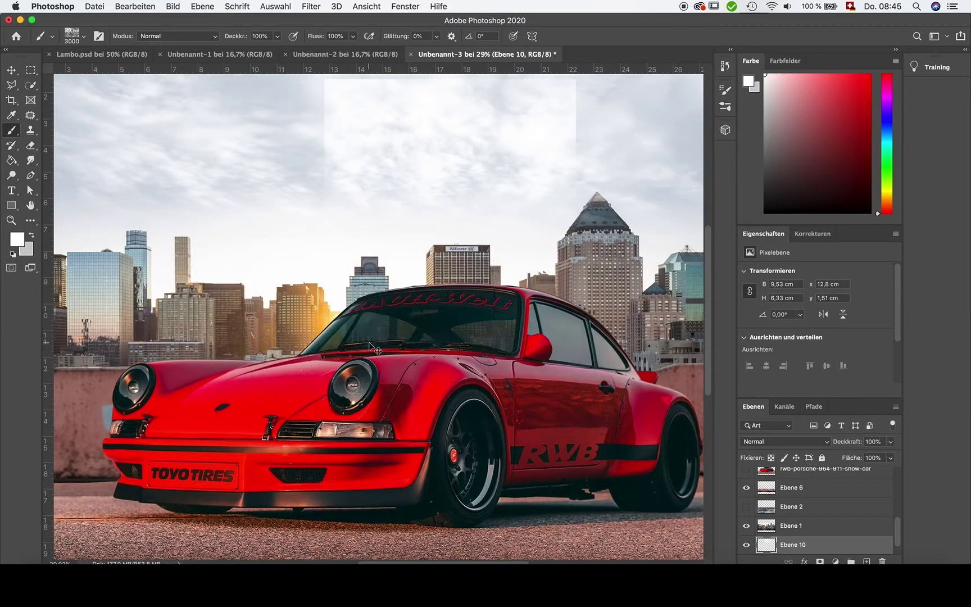
pyautogui.keyDown('alt'); pyautogui.click(282, 274); pyautogui.keyUp('alt')
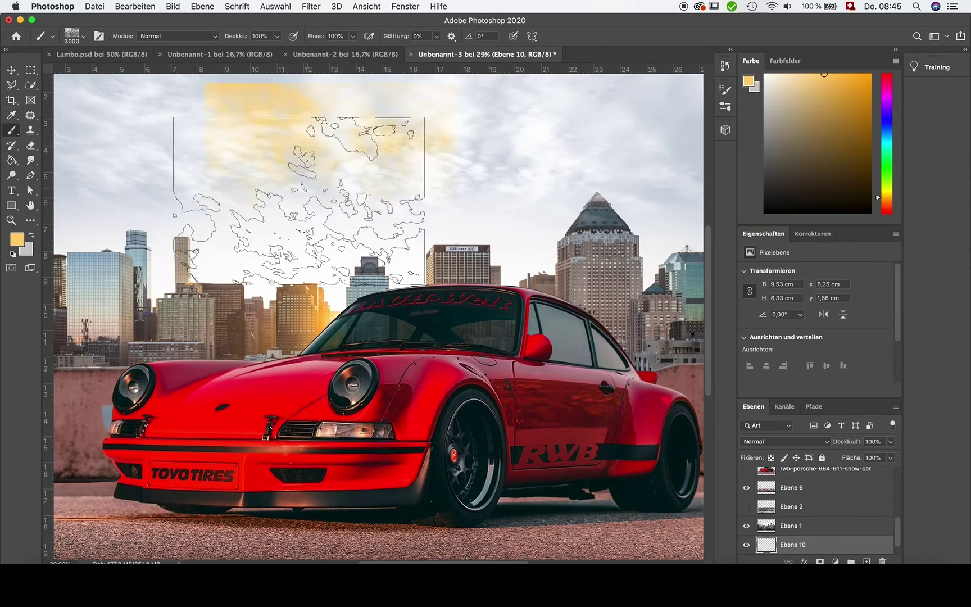
pyautogui.hotkey('ctrl', 't')
pyautogui.moveTo(456, 252); pyautogui.dragTo(699, 417)
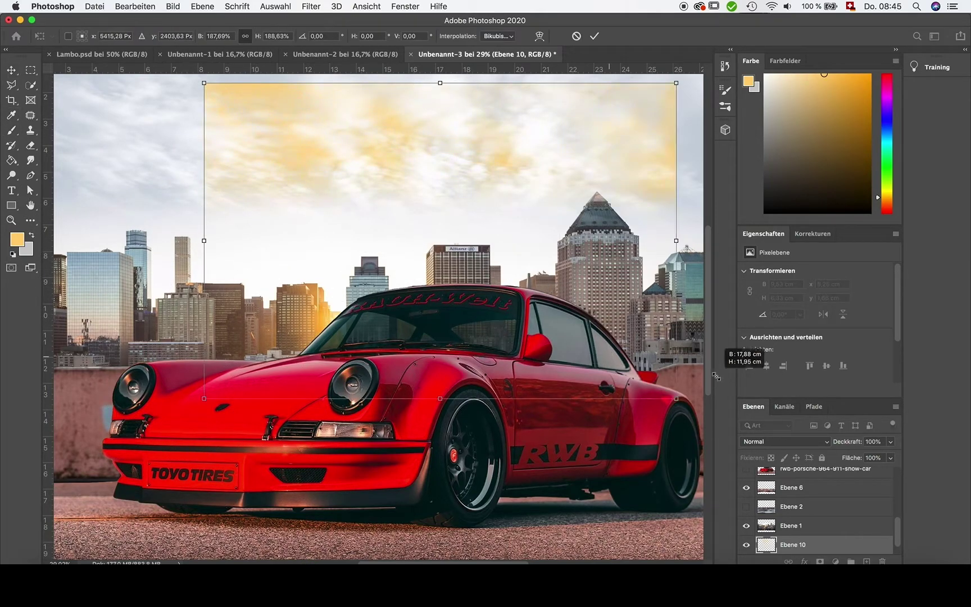
pyautogui.moveTo(442, 82); pyautogui.dragTo(442, 68)
pyautogui.moveTo(184, 246); pyautogui.dragTo(102, 270)
# Stretch the clouds over the whole sky, nudge them down, apply, and move the layer above Ebene 7.
pyautogui.hotkey('ctrl', '-')
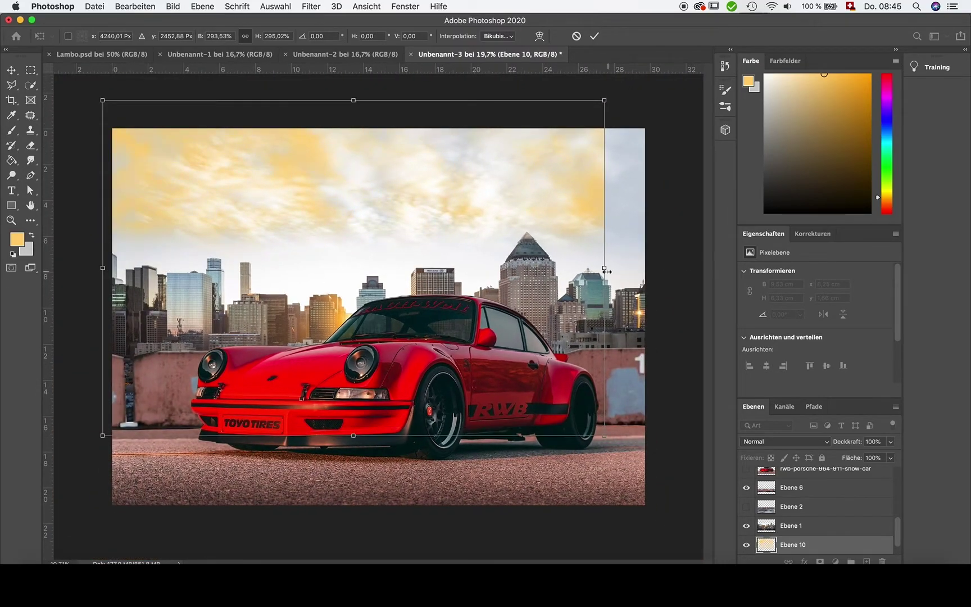
pyautogui.moveTo(603, 268); pyautogui.dragTo(647, 275)
pyautogui.hotkey('shift', 'Down')
pyautogui.hotkey('shift', 'Down')
pyautogui.hotkey('shift', 'Down')
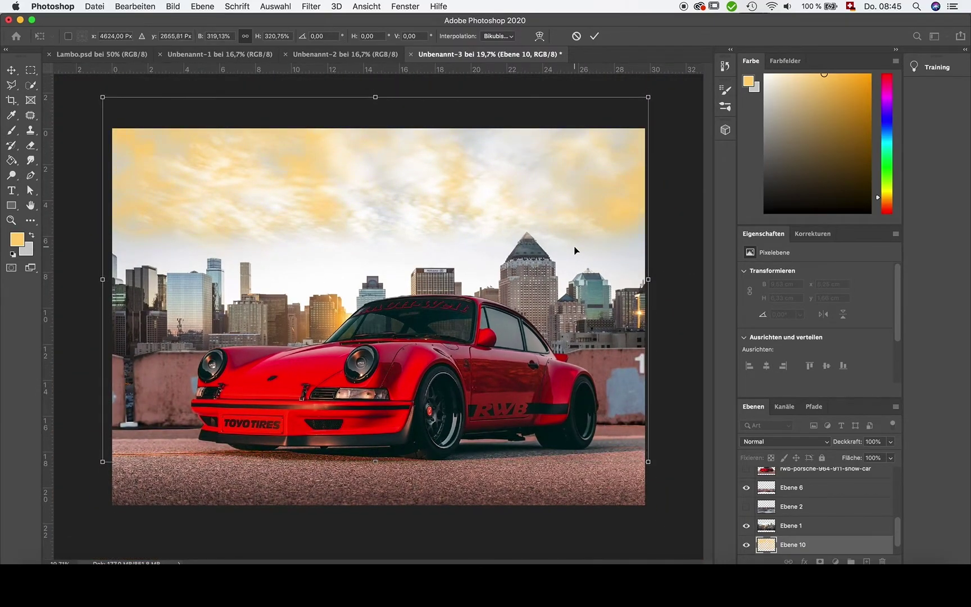
pyautogui.hotkey('shift', 'Down')
pyautogui.hotkey('shift', 'Down')
pyautogui.hotkey('shift', 'Down')
pyautogui.hotkey('shift', 'Down')
pyautogui.hotkey('shift', 'Down')
pyautogui.hotkey('shift', 'Down')
pyautogui.hotkey('shift', 'Down')
pyautogui.hotkey('shift', 'Down')
pyautogui.hotkey('shift', 'Down')
pyautogui.press('Return')
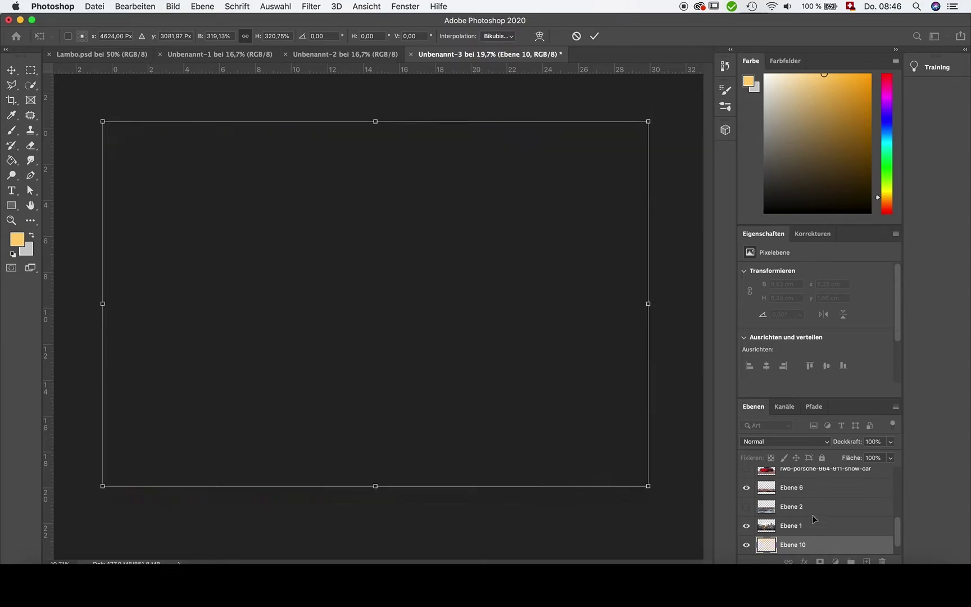
pyautogui.moveTo(819, 525)
pyautogui.mouseDown()
pyautogui.moveTo(812, 497)
pyautogui.moveTo(820, 483)
pyautogui.mouseUp()
pyautogui.scroll(3, 802, 539)
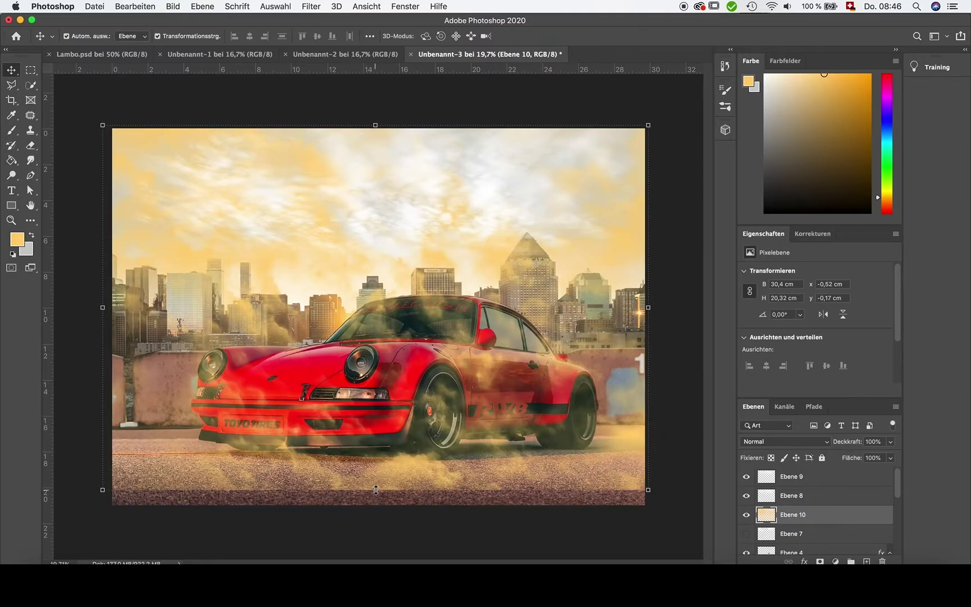
# Raise the golden layer's bottom edge and erase its tint from the car.
pyautogui.moveTo(376, 490); pyautogui.dragTo(375, 412)
pyautogui.press('Return')
pyautogui.press('e')
pyautogui.moveTo(131, 413); pyautogui.dragTo(216, 279)
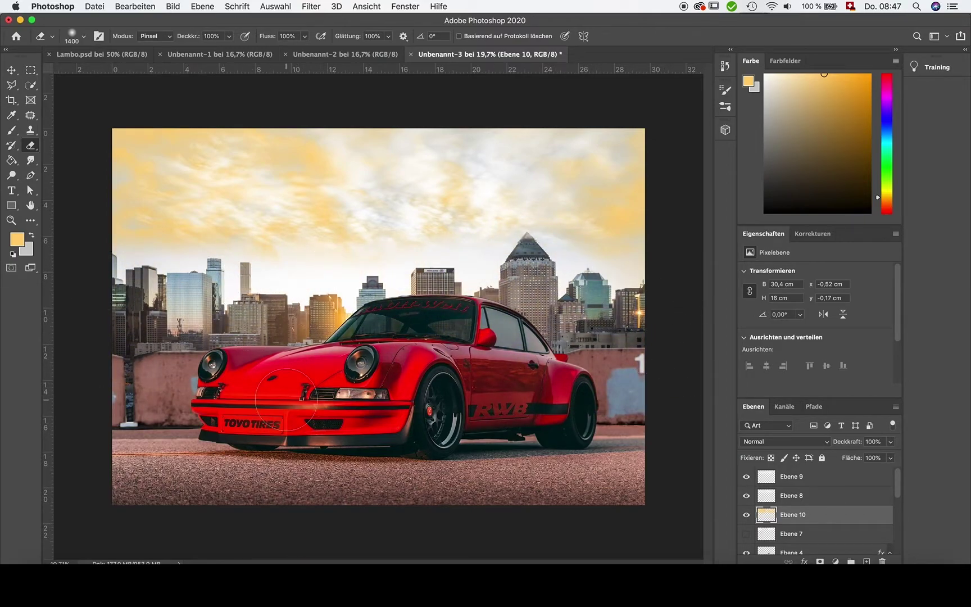
# Lower the golden layer's opacity and erase clouds from the upper-right sky and left edge.
pyautogui.moveTo(890, 442); pyautogui.dragTo(882, 457)
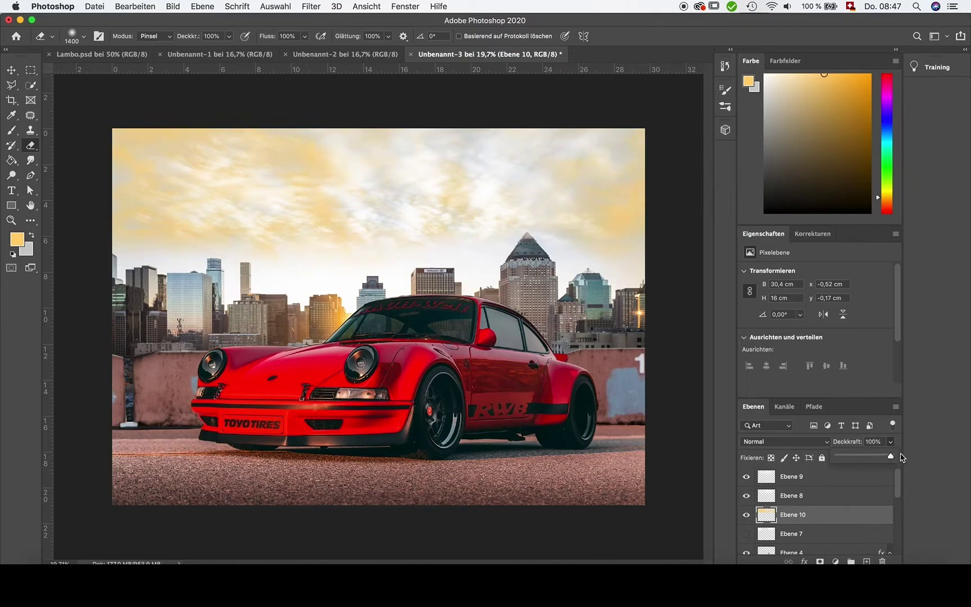
pyautogui.click(113, 112)
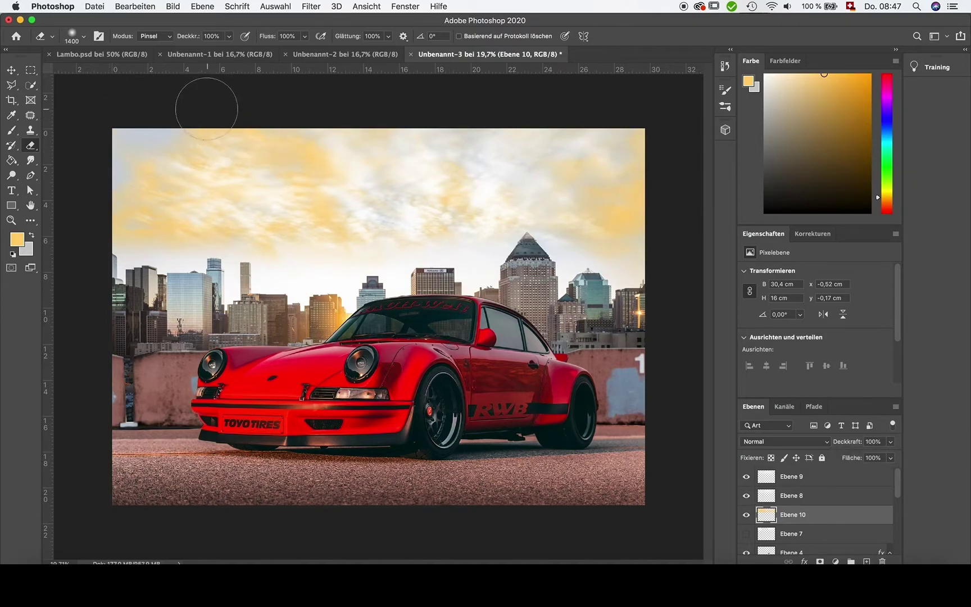
pyautogui.moveTo(585, 167); pyautogui.dragTo(591, 246)
pyautogui.moveTo(146, 241); pyautogui.dragTo(215, 253)
pyautogui.scroll(-3, 190, 299)
pyautogui.scroll(3, 189, 299)
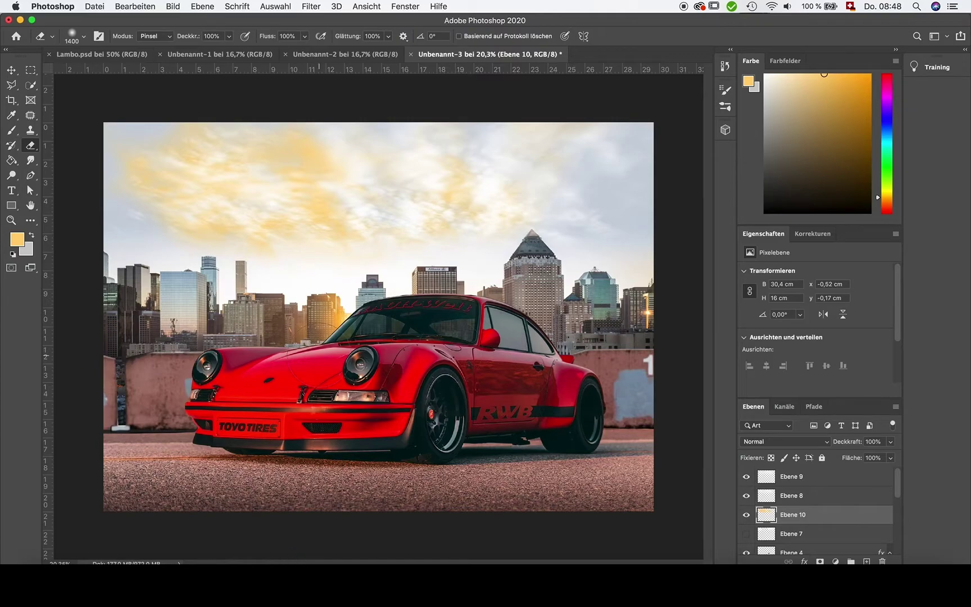
pyautogui.scroll(-1, 351, 509)
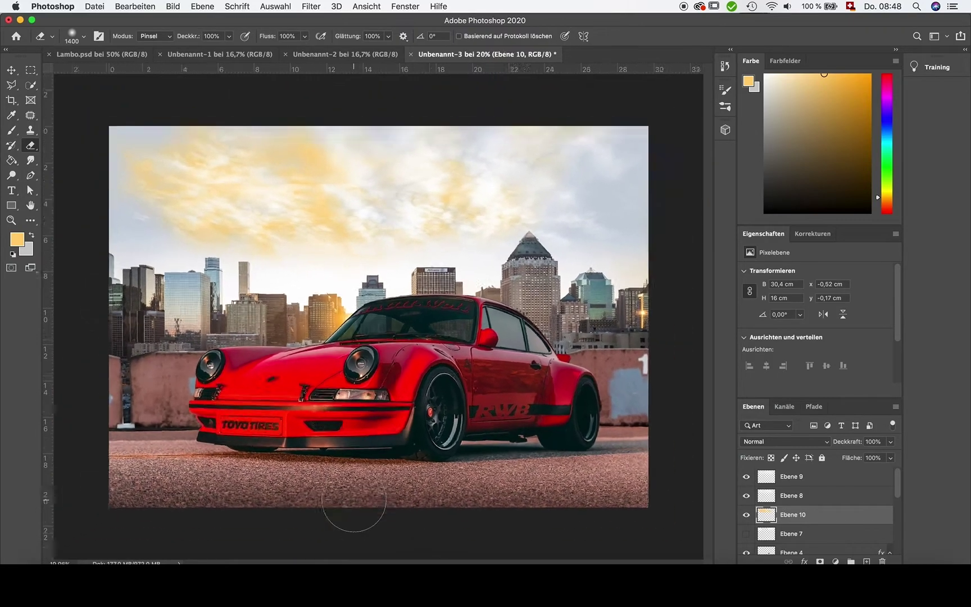
pyautogui.press('v')
pyautogui.click(330, 427)
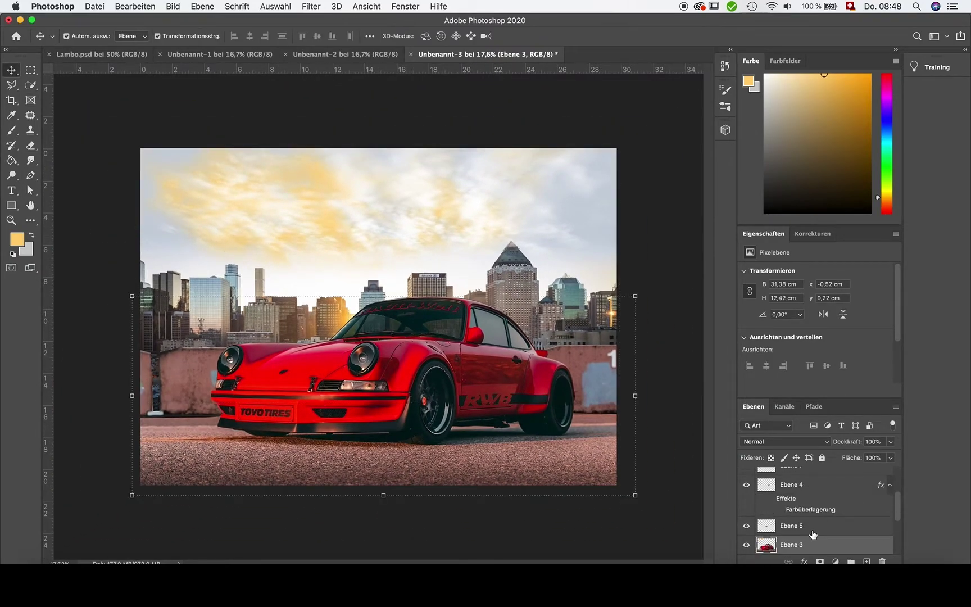
# Paste a merged copy of Ebene 3, 4 and 5 as Ebene 11 above Ebene 4, aligned on the car.
pyautogui.keyDown('shift'); pyautogui.click(813, 486); pyautogui.keyUp('shift')
pyautogui.click(812, 544)
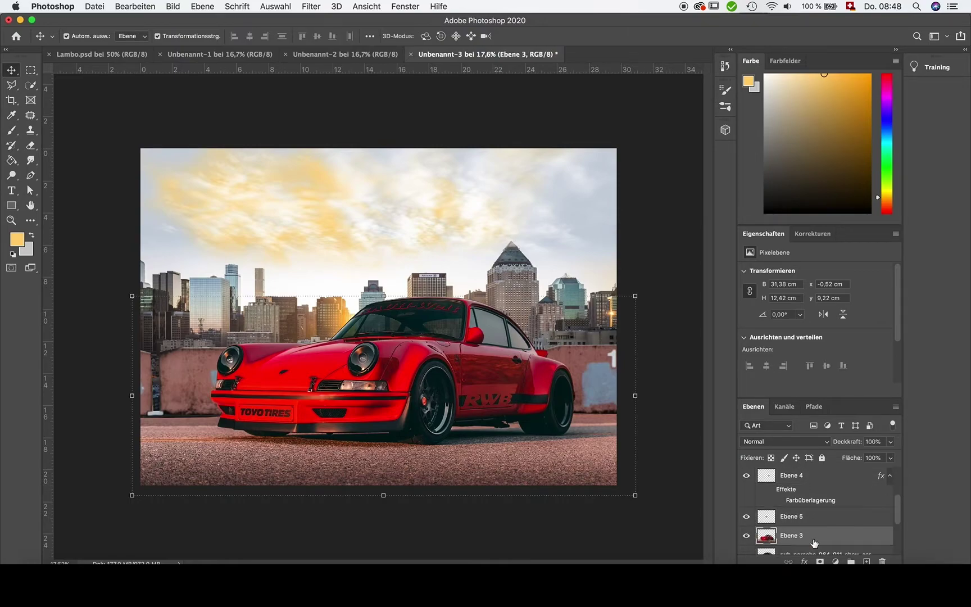
pyautogui.press('super+v')
pyautogui.moveTo(799, 503); pyautogui.dragTo(801, 478)
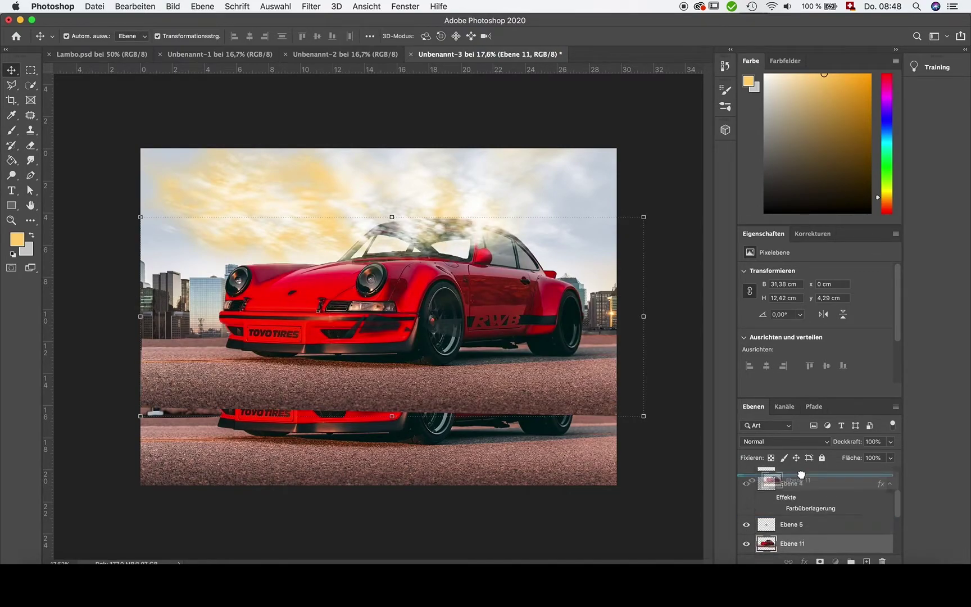
pyautogui.moveTo(373, 331); pyautogui.dragTo(383, 396)
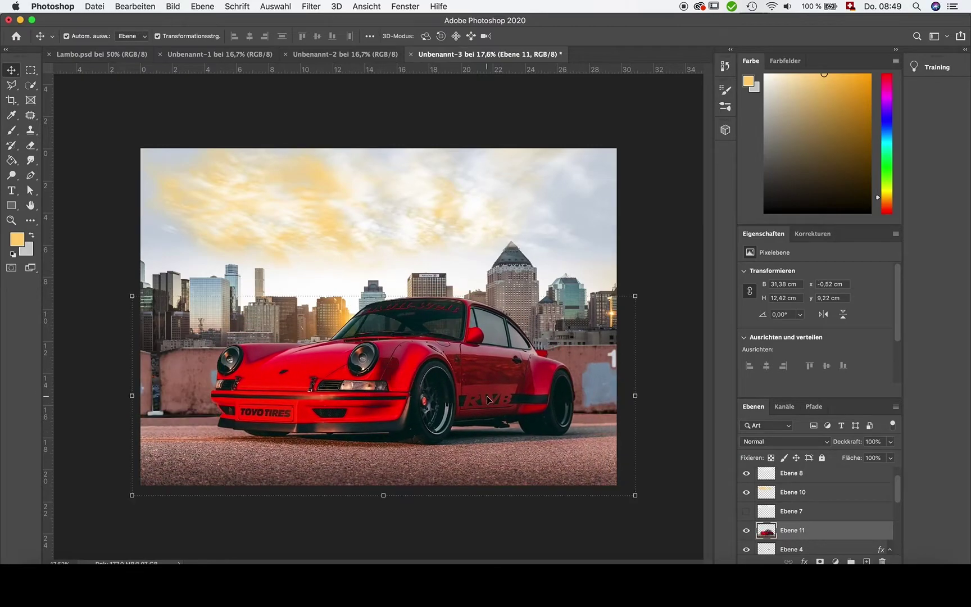
pyautogui.scroll(3, 519, 434)
pyautogui.scroll(-2, 520, 434)
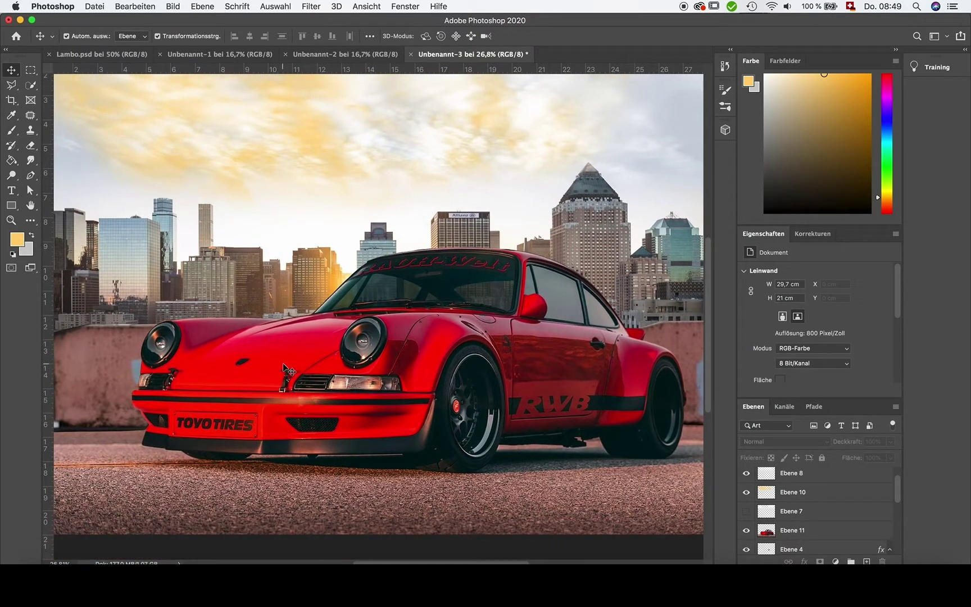
# Start a pen path along the lower edge of the car's bumper.
pyautogui.click(31, 175)
pyautogui.scroll(1, 261, 494)
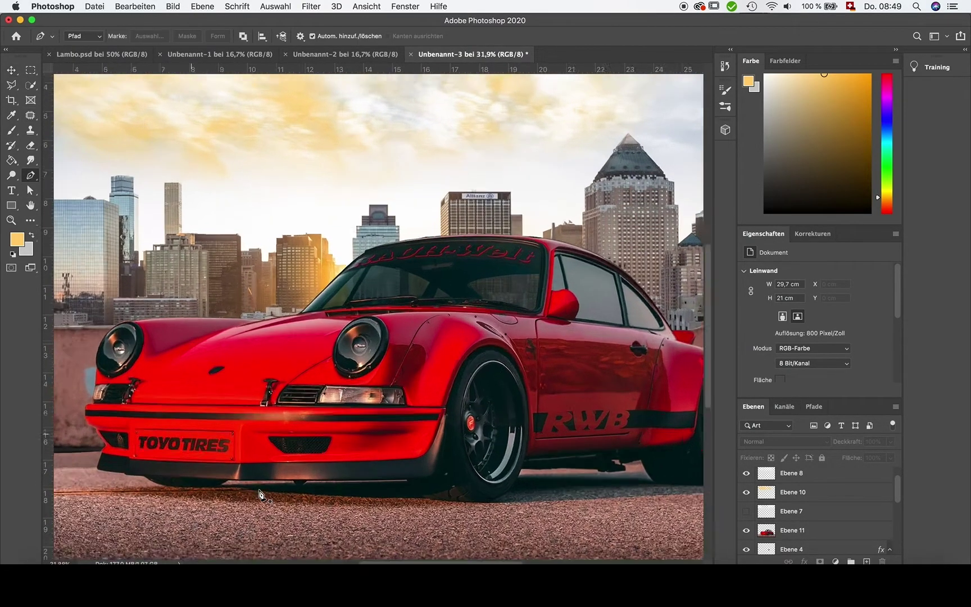
pyautogui.scroll(1, 260, 495)
pyautogui.scroll(1, 260, 495)
pyautogui.scroll(2, 587, 407)
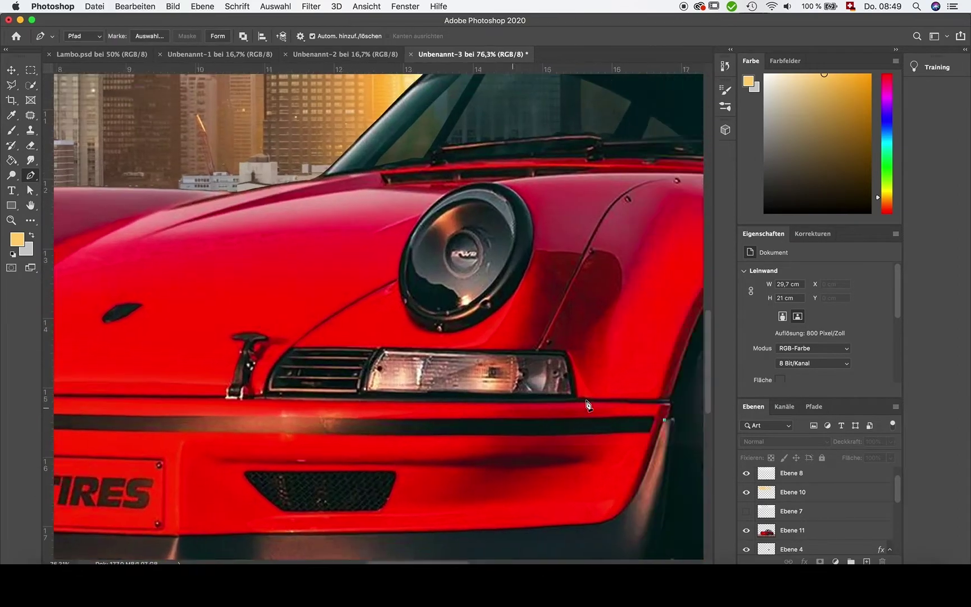
pyautogui.scroll(1, 517, 447)
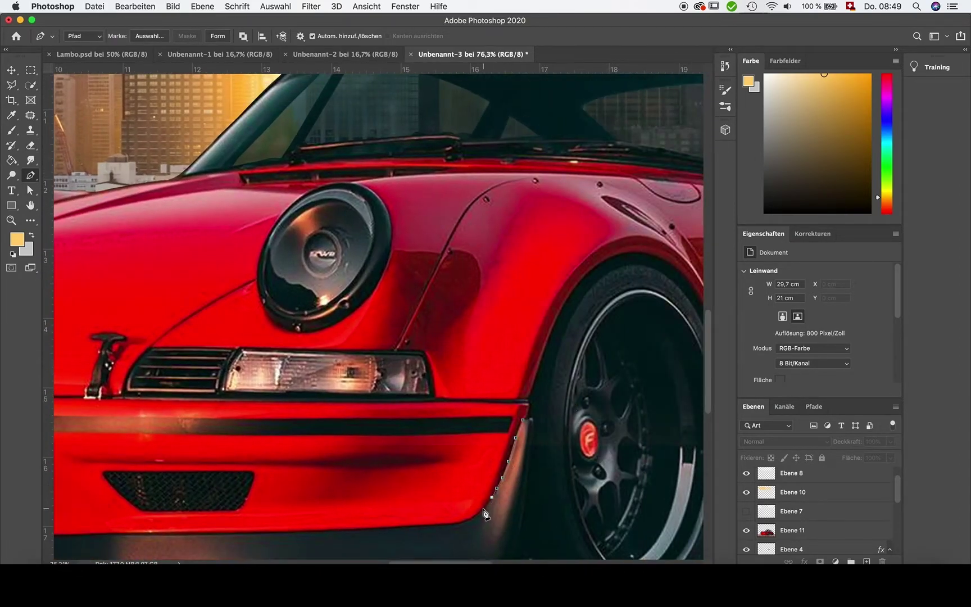
pyautogui.click(366, 529)
pyautogui.hscroll(-5, 393, 532)
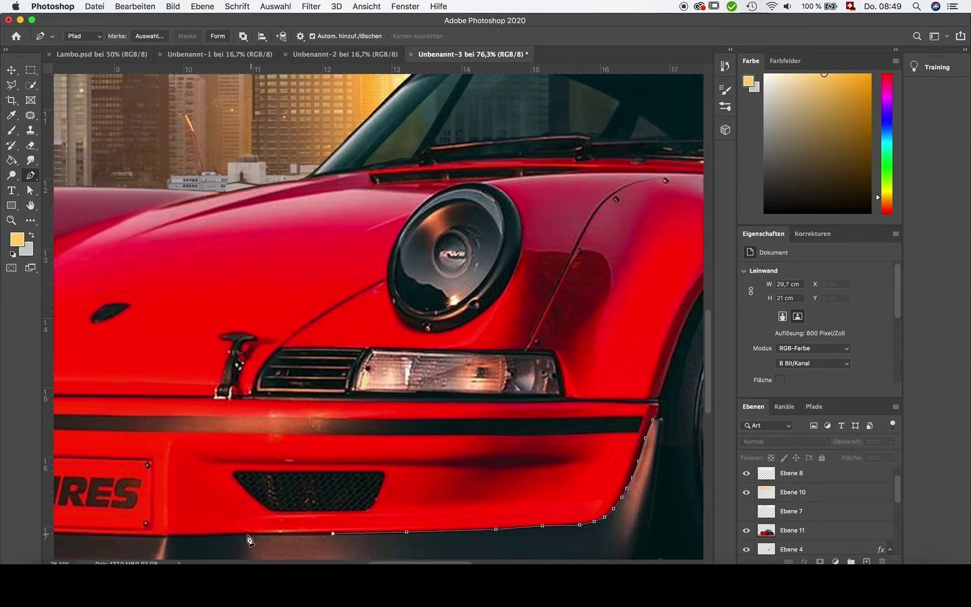
pyautogui.click(164, 536)
pyautogui.hscroll(-6, 243, 538)
pyautogui.hscroll(-6, 236, 538)
pyautogui.scroll(-2, 253, 523)
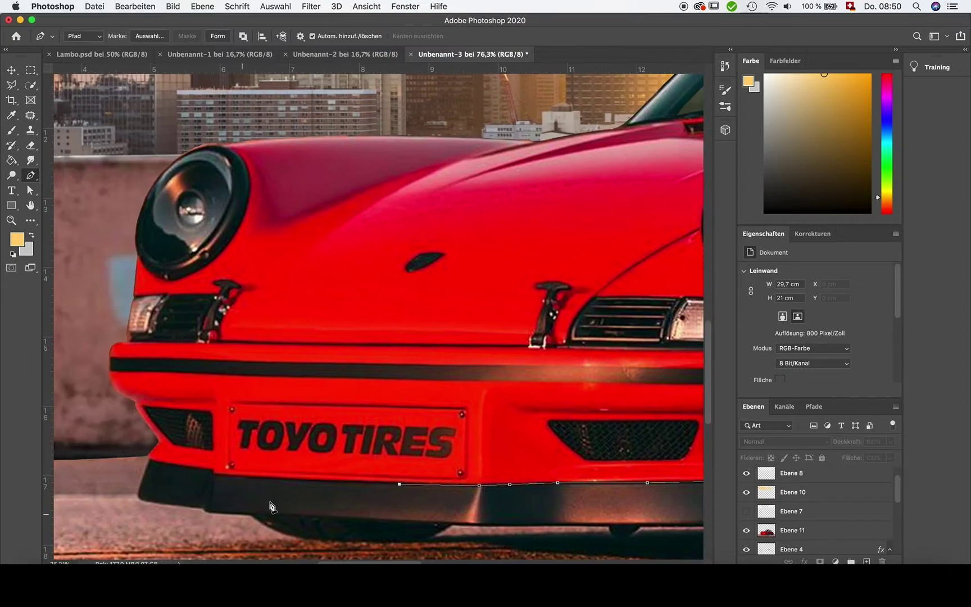
pyautogui.click(230, 476)
pyautogui.click(217, 472)
pyautogui.press('super+plus')
pyautogui.press('super+plus')
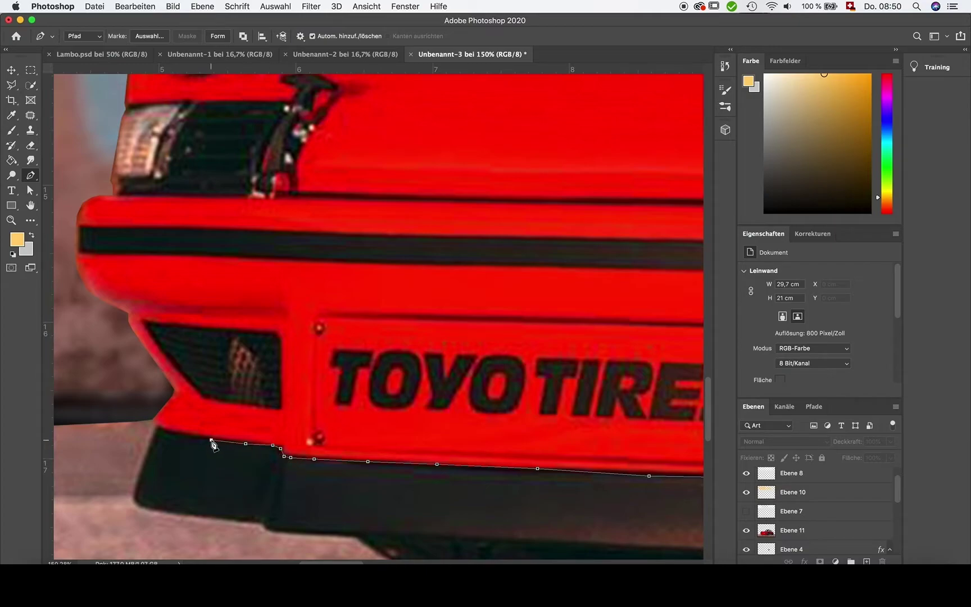
pyautogui.scroll(-5, 171, 417)
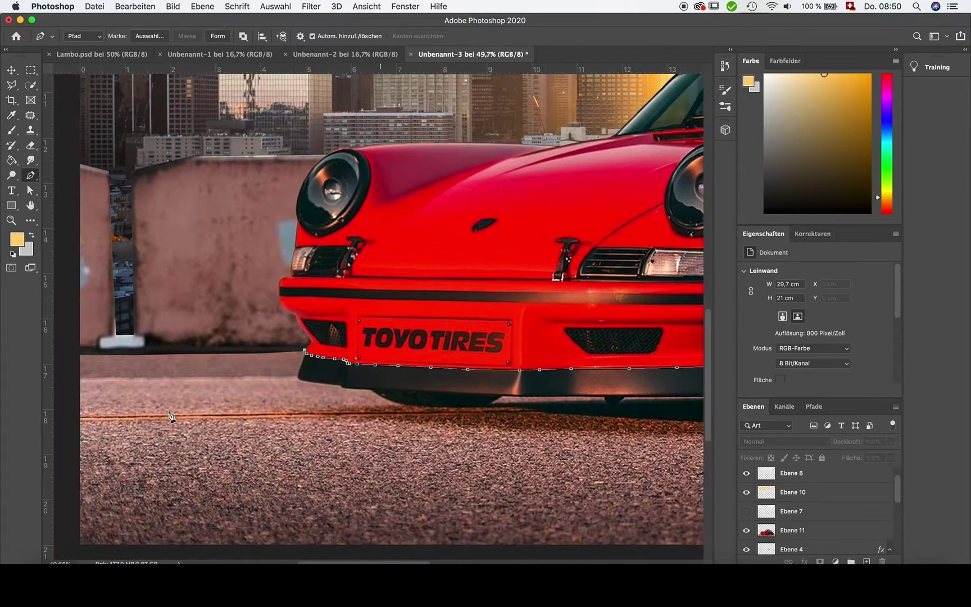
# Extend the path out to the image's left, bottom and right edges, then toward the rear wheel.
pyautogui.click(76, 220)
pyautogui.click(76, 444)
pyautogui.scroll(-3, 129, 425)
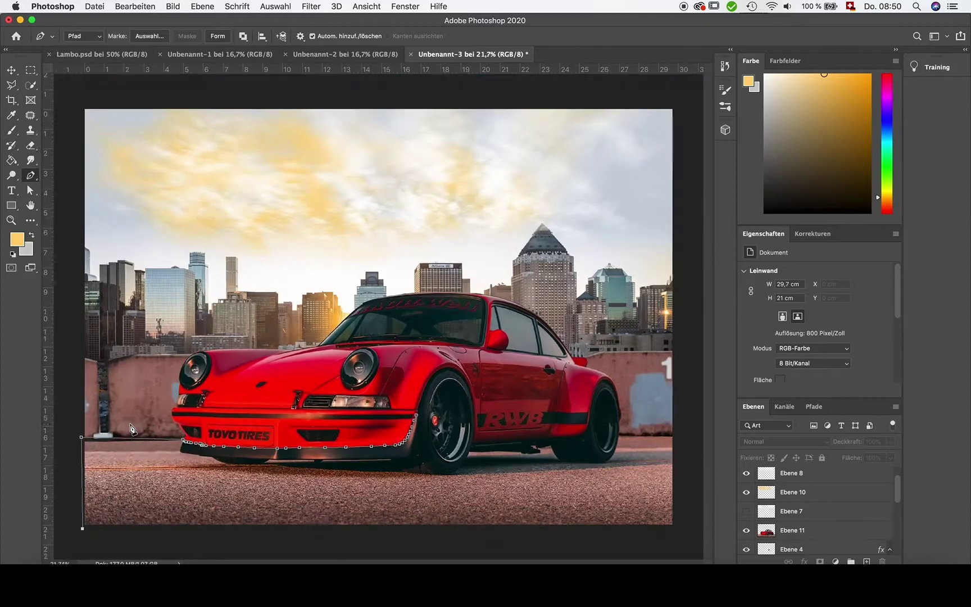
pyautogui.click(682, 529)
pyautogui.click(682, 438)
pyautogui.scroll(2, 683, 444)
pyautogui.scroll(3, 683, 448)
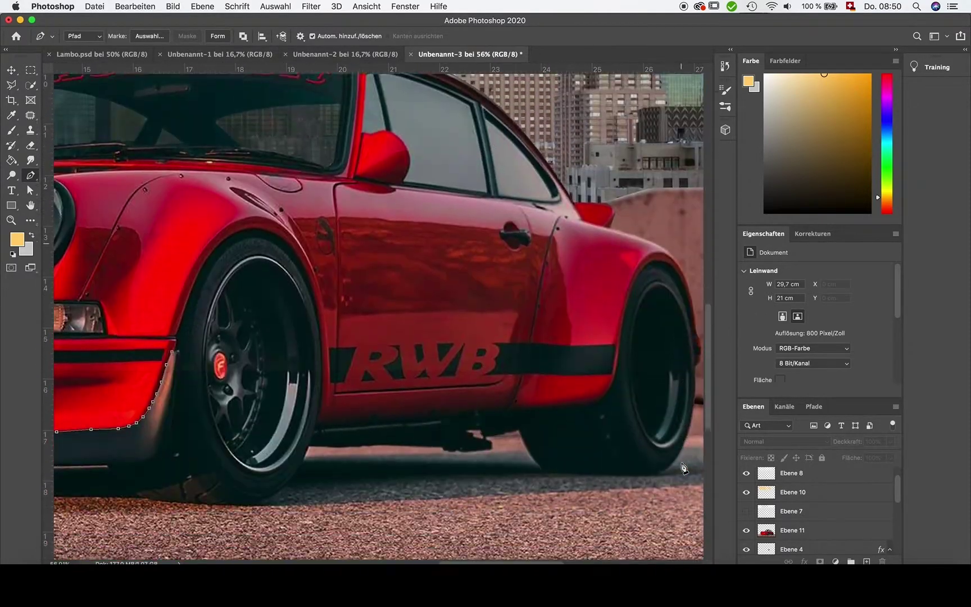
pyautogui.scroll(-2, 680, 466)
pyautogui.click(489, 404)
pyautogui.scroll(3, 492, 406)
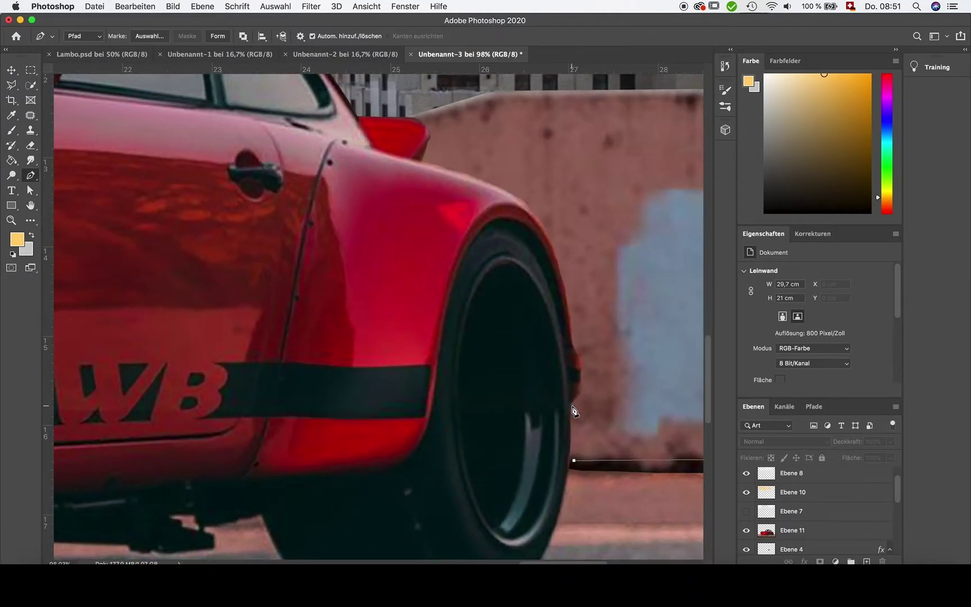
pyautogui.scroll(3, 582, 385)
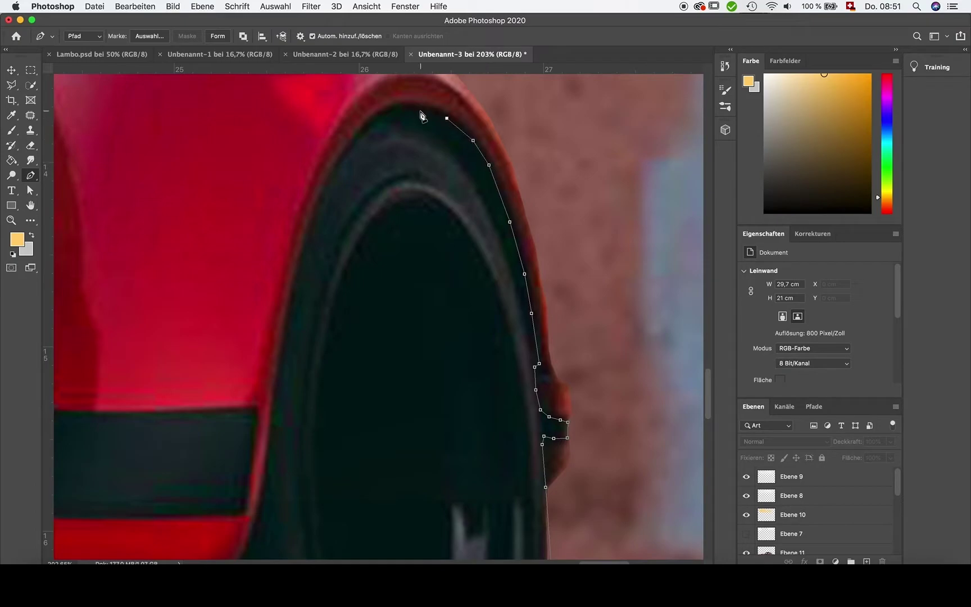
# Trace the rear wheel arch and the sill below the door to the front wheel.
pyautogui.click(289, 322)
pyautogui.click(281, 357)
pyautogui.scroll(-3, 275, 315)
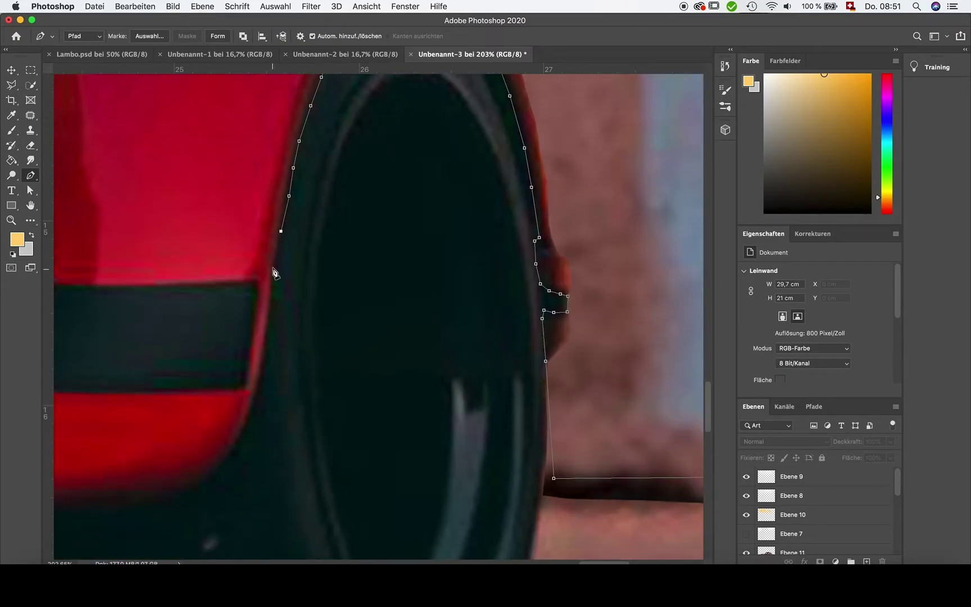
pyautogui.click(247, 419)
pyautogui.scroll(-2, 264, 393)
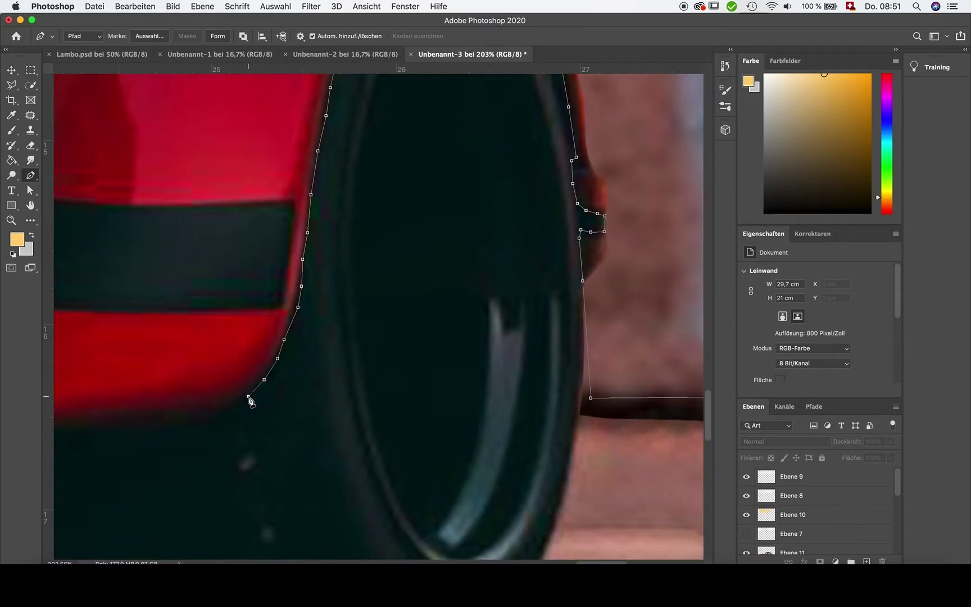
pyautogui.scroll(-5, 239, 416)
pyautogui.click(113, 388)
pyautogui.hscroll(-5, 148, 362)
pyautogui.hscroll(-3, 208, 368)
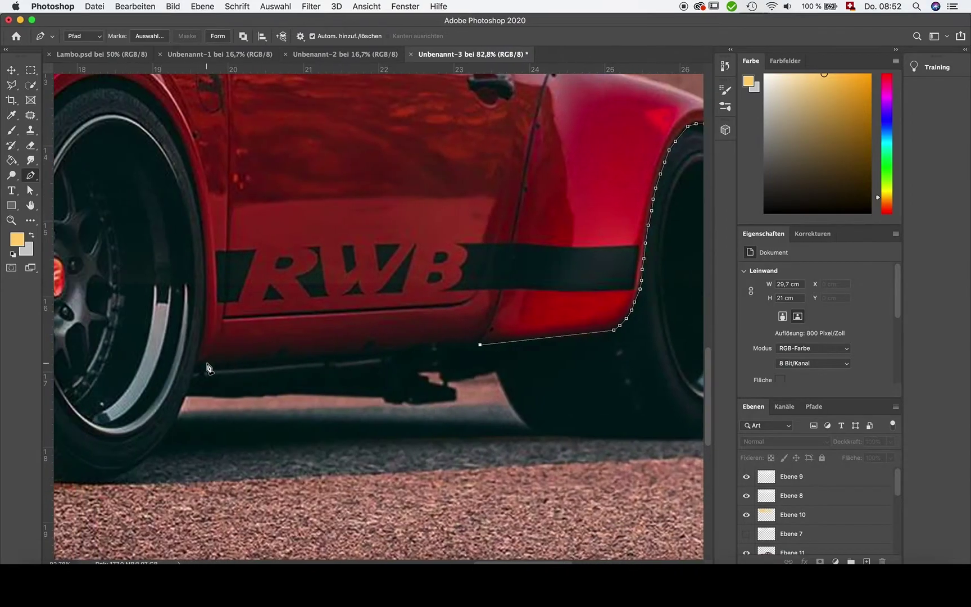
pyautogui.scroll(3, 205, 365)
pyautogui.click(145, 375)
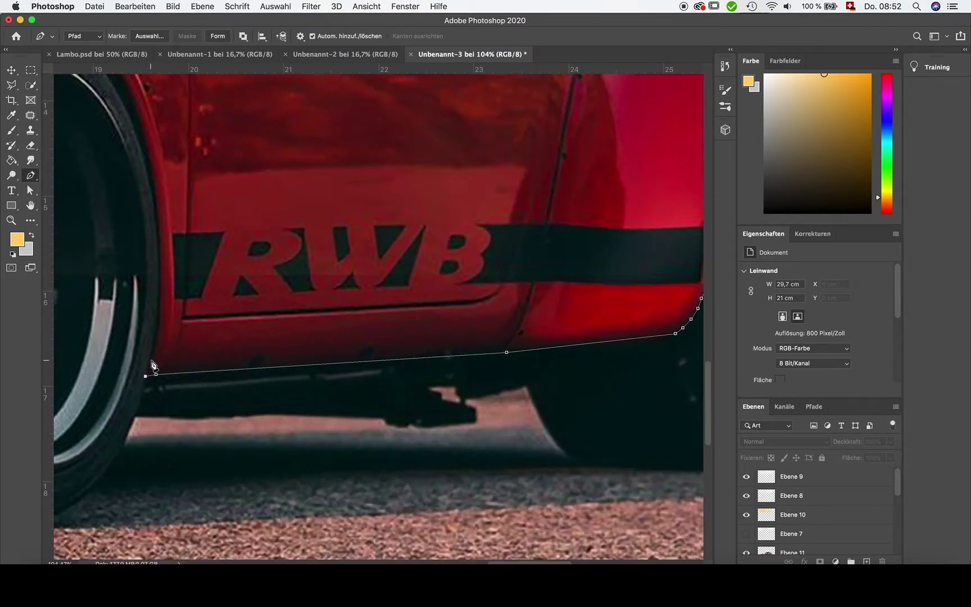
# Trace the front wheel arch down to the bumper and close the path.
pyautogui.click(134, 125)
pyautogui.scroll(3, 224, 169)
pyautogui.hscroll(-4, 281, 197)
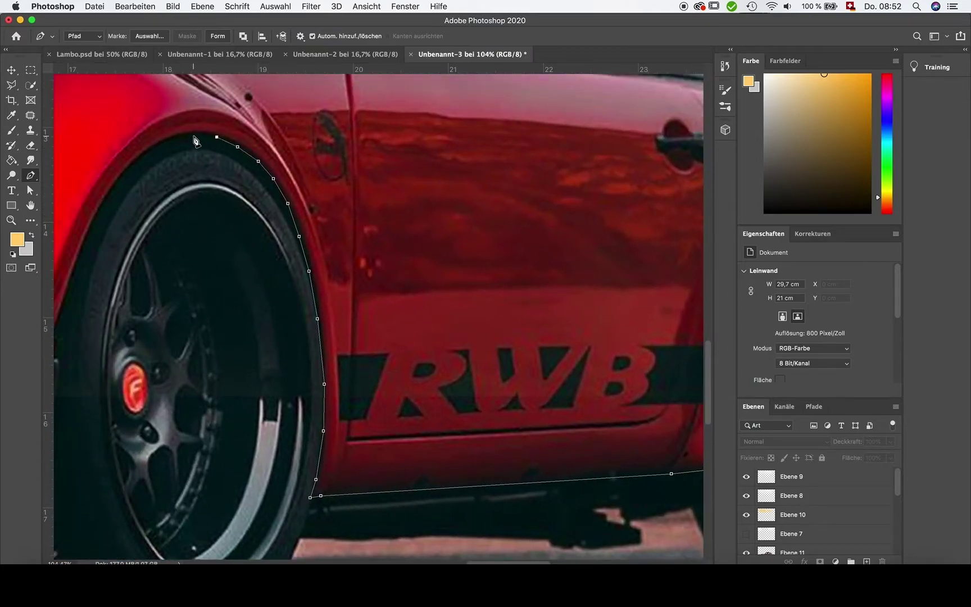
pyautogui.click(88, 238)
pyautogui.scroll(-4, 88, 245)
pyautogui.hscroll(-3, 89, 245)
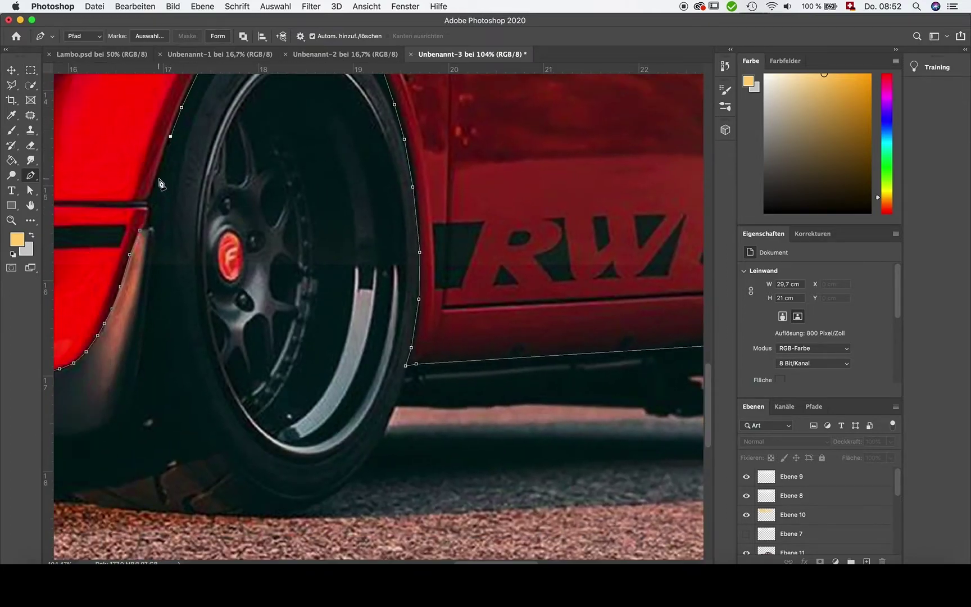
pyautogui.click(149, 230)
pyautogui.scroll(-5, 149, 230)
pyautogui.scroll(-3, 270, 373)
# Convert the path to a selection and cut that area out of Ebene 11 via Ebene durch Ausschneiden.
pyautogui.rightClick(270, 374)
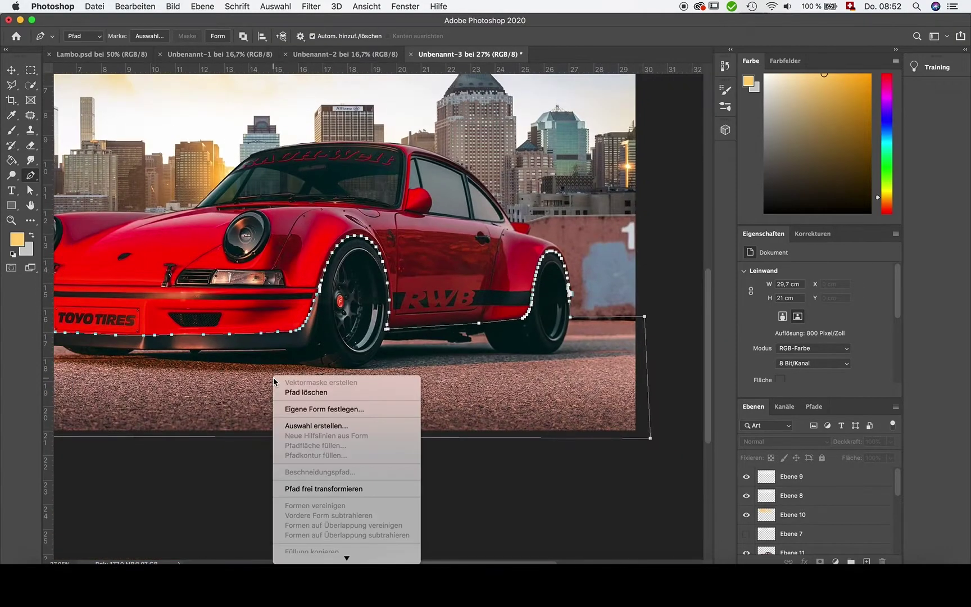
pyautogui.click(293, 425)
pyautogui.click(559, 227)
pyautogui.click(30, 85)
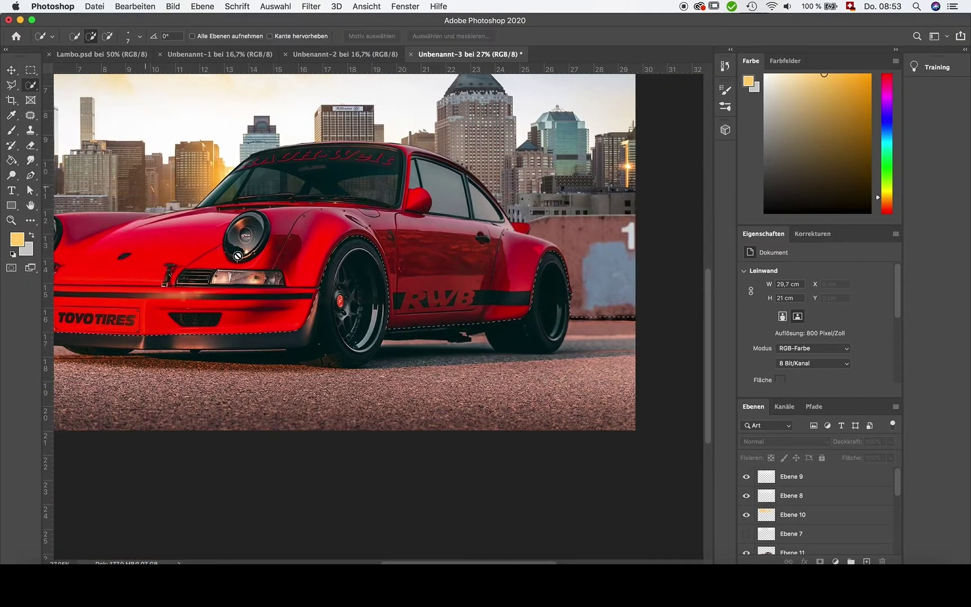
pyautogui.rightClick(372, 351)
pyautogui.rightClick(346, 328)
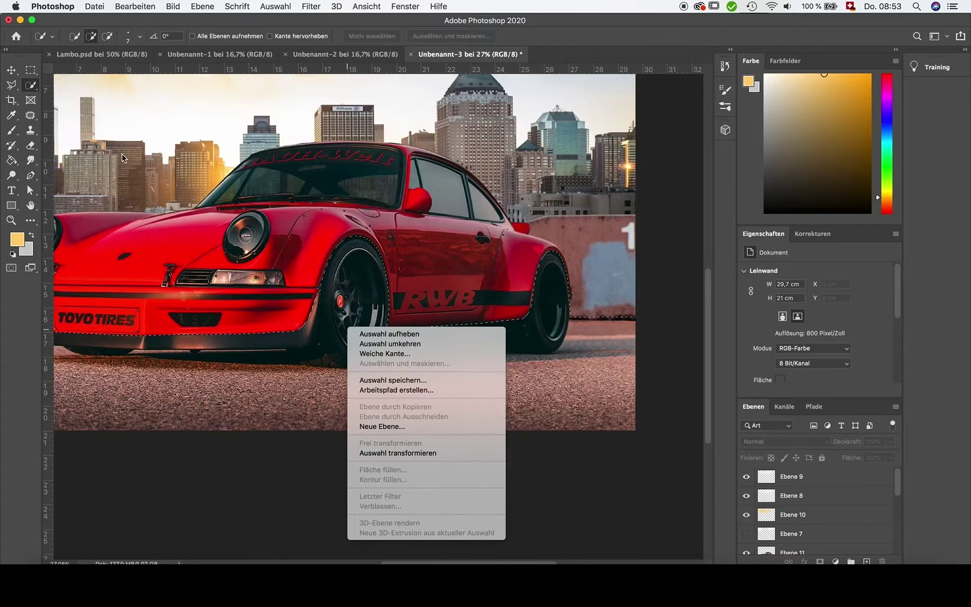
pyautogui.press('Escape')
pyautogui.press('v')
pyautogui.click(31, 85)
pyautogui.rightClick(338, 295)
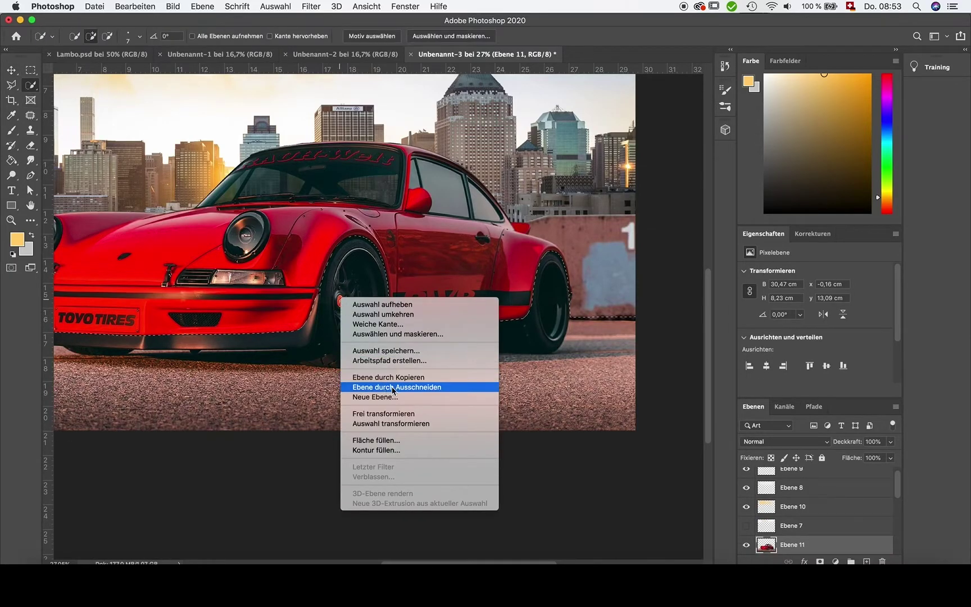
pyautogui.click(388, 387)
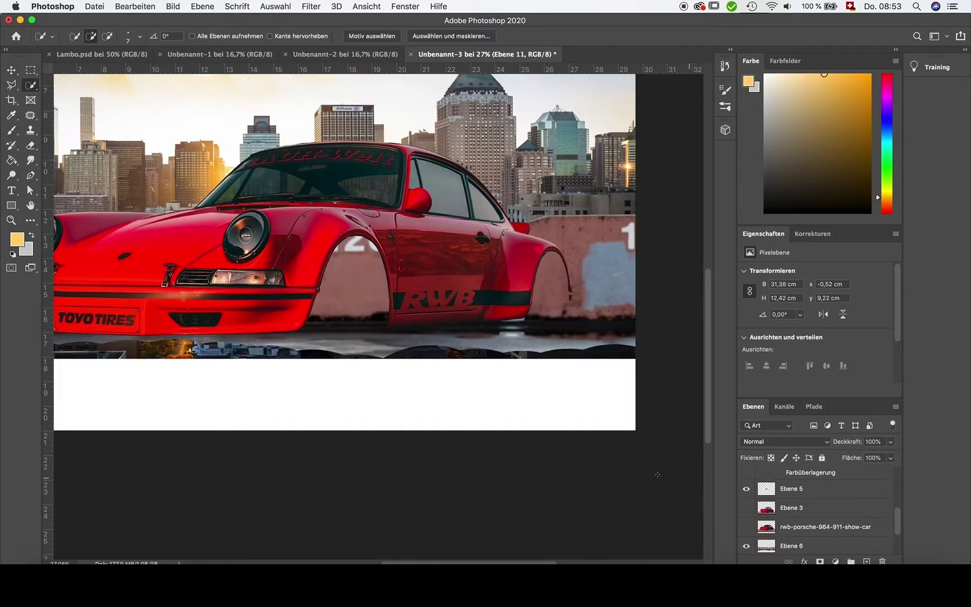
pyautogui.scroll(3, 380, 361)
# Pen-trace the windshield from its upper left along the roof edge to the upper right corner.
pyautogui.scroll(2, 379, 361)
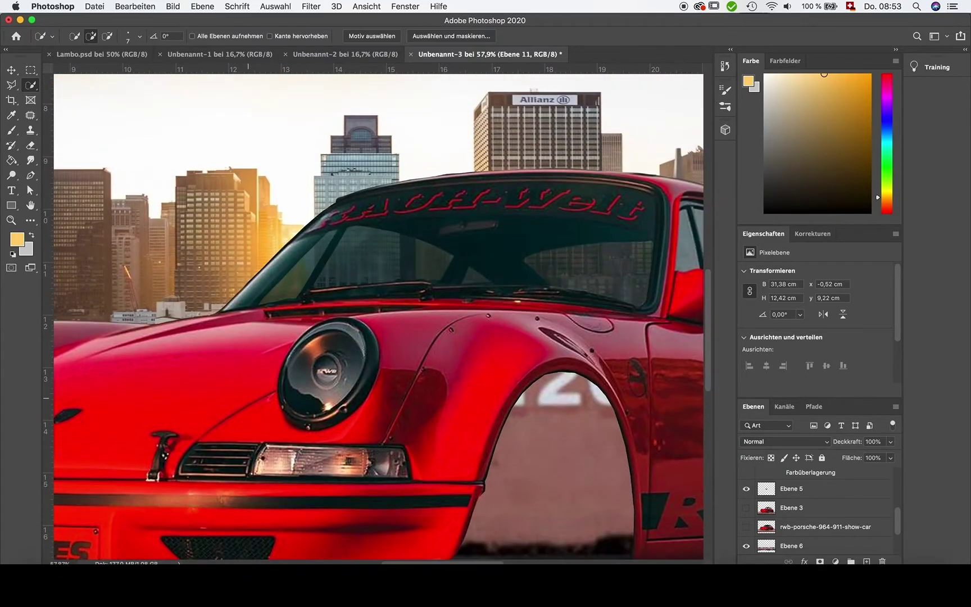
pyautogui.moveTo(428, 213); pyautogui.dragTo(451, 227)
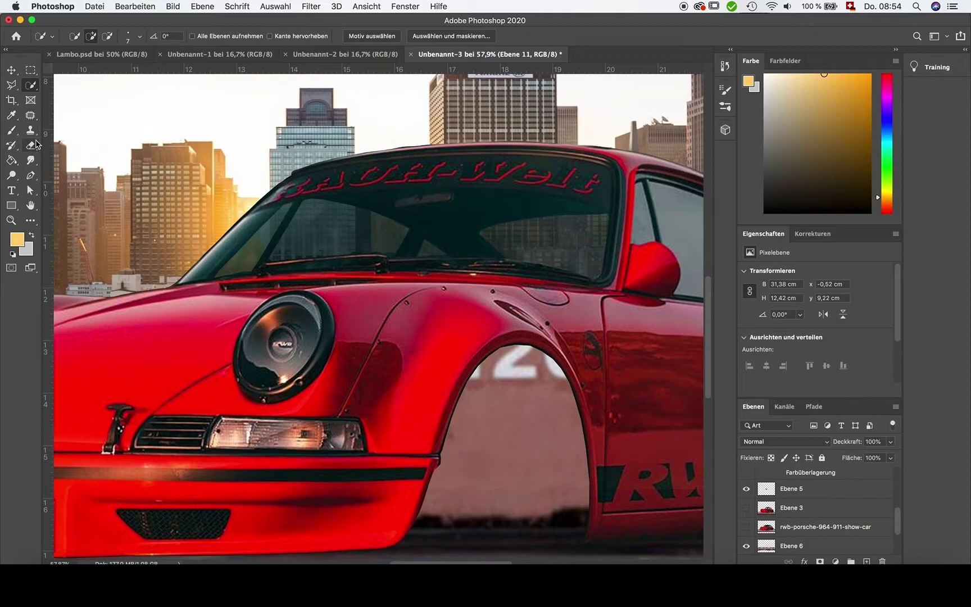
pyautogui.click(31, 175)
pyautogui.scroll(2, 255, 210)
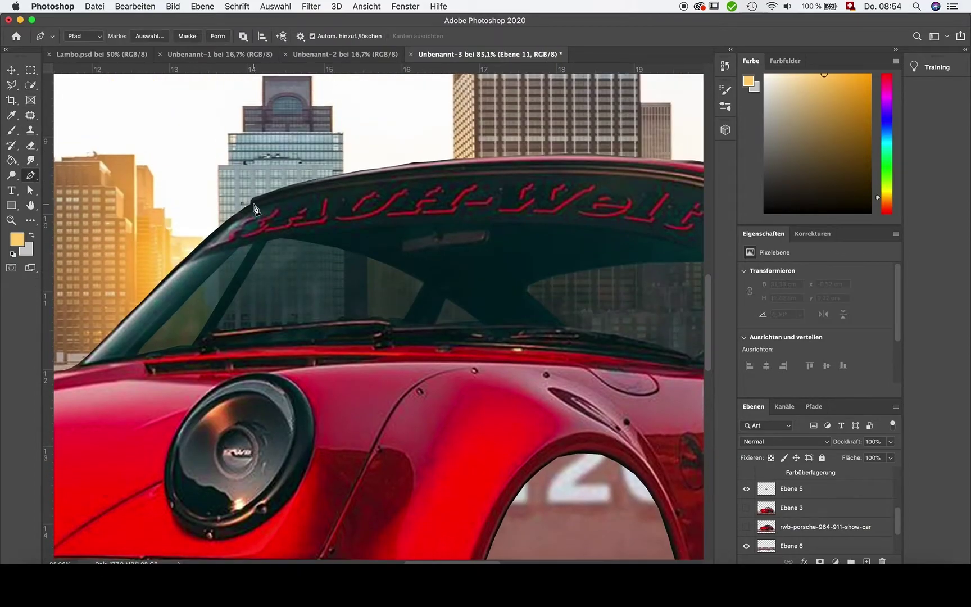
pyautogui.moveTo(253, 203); pyautogui.dragTo(265, 199)
pyautogui.click(396, 171)
pyautogui.click(445, 167)
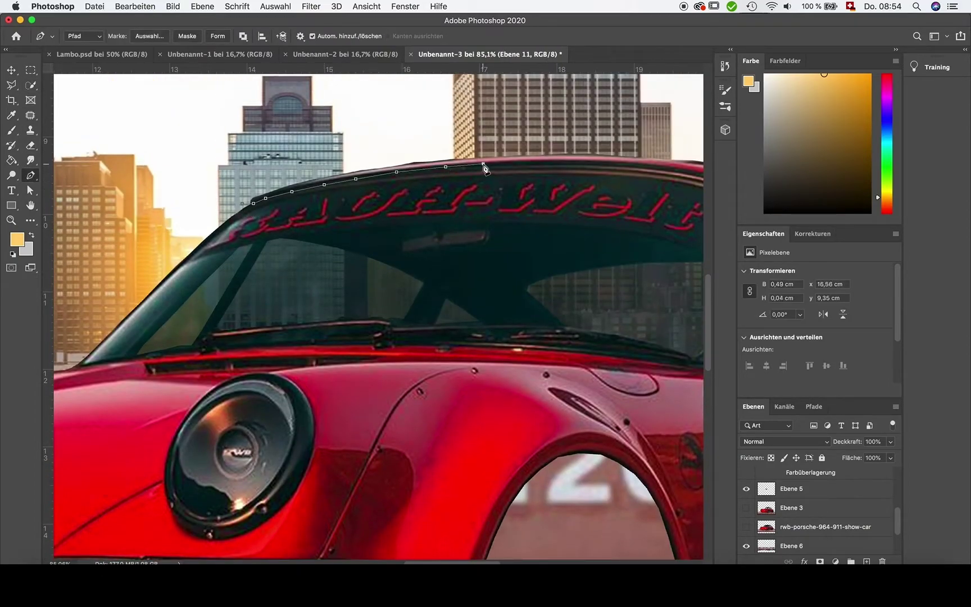
pyautogui.click(524, 163)
pyautogui.click(608, 164)
pyautogui.hscroll(5, 608, 164)
pyautogui.click(509, 166)
pyautogui.click(545, 171)
pyautogui.click(569, 176)
pyautogui.click(587, 183)
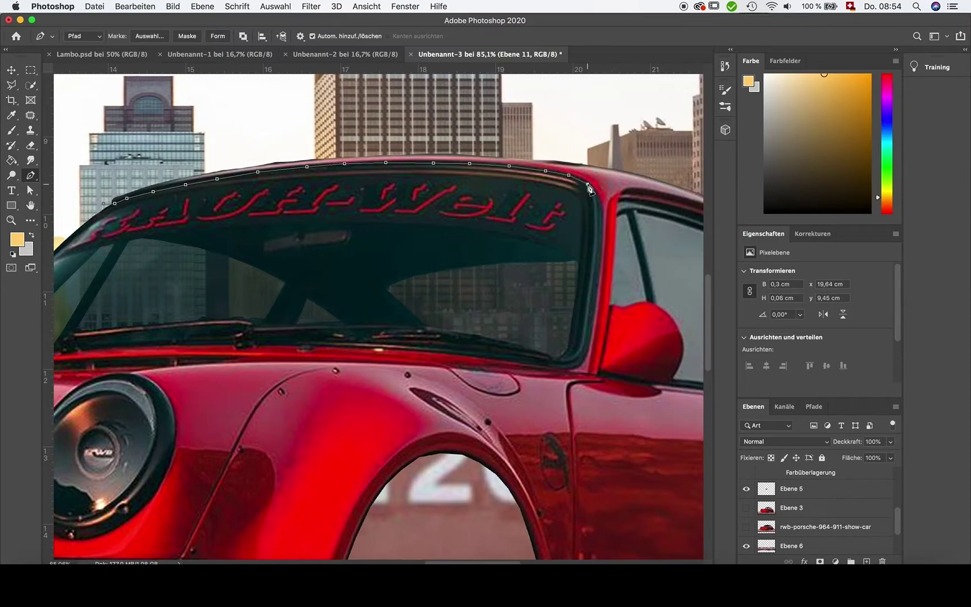
# Trace down the windshield pillar and along its lower edge, closing the path at the start.
pyautogui.click(599, 267)
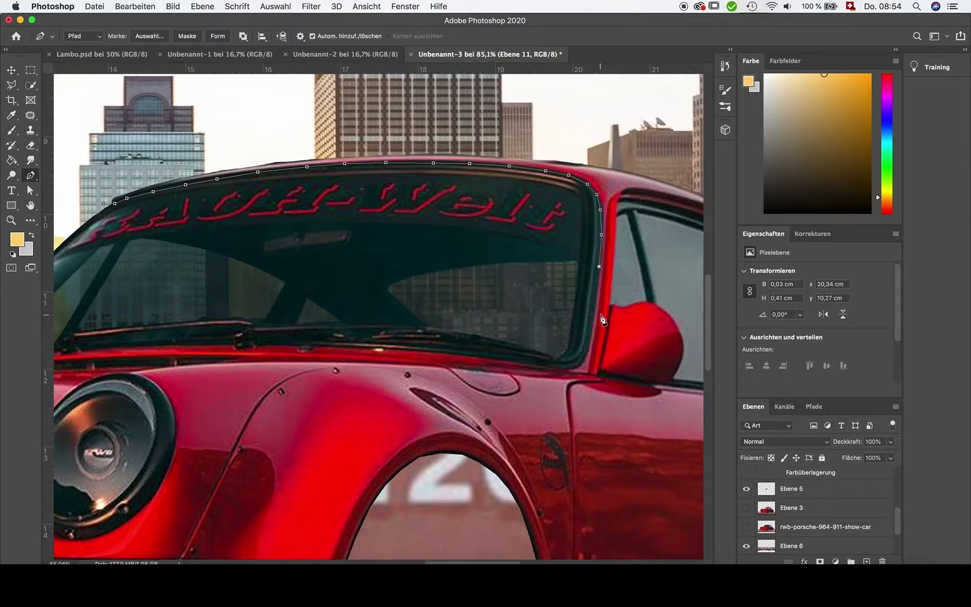
pyautogui.click(589, 342)
pyautogui.click(585, 354)
pyautogui.click(581, 360)
pyautogui.click(555, 367)
pyautogui.click(518, 360)
pyautogui.click(450, 350)
pyautogui.click(381, 348)
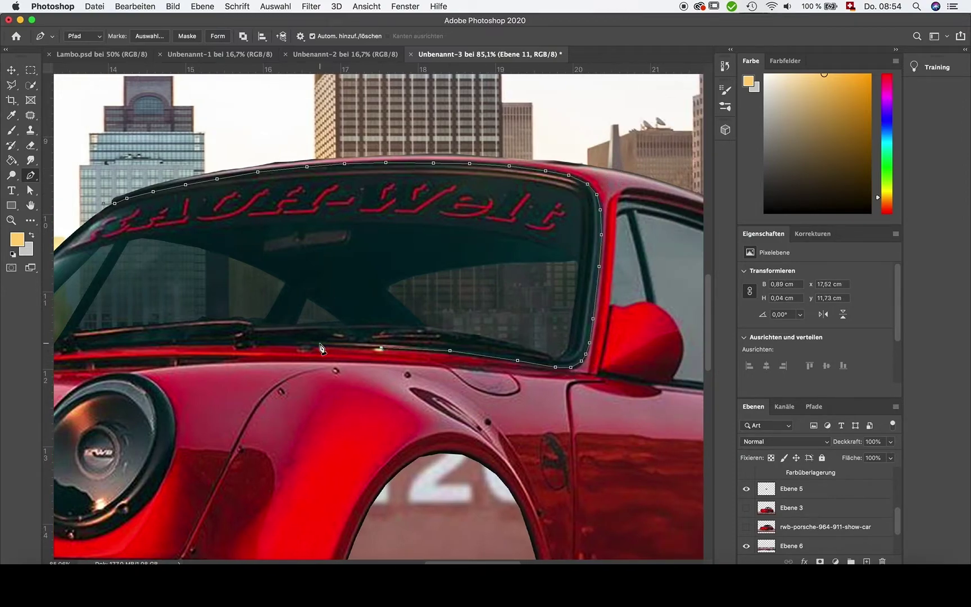
pyautogui.hscroll(-3, 314, 344)
pyautogui.click(232, 344)
pyautogui.hscroll(-5, 233, 346)
pyautogui.click(278, 349)
pyautogui.click(248, 352)
pyautogui.click(206, 357)
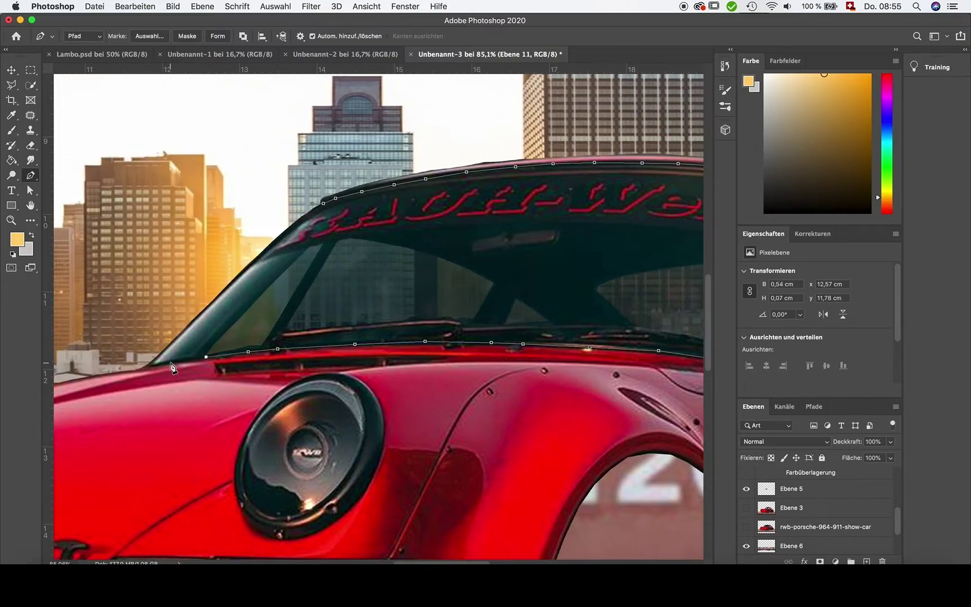
pyautogui.click(312, 203)
# Turn the windshield path into a selection and cut it out of Ebene 11 with Layer via Cut.
pyautogui.rightClick(336, 229)
pyautogui.click(379, 278)
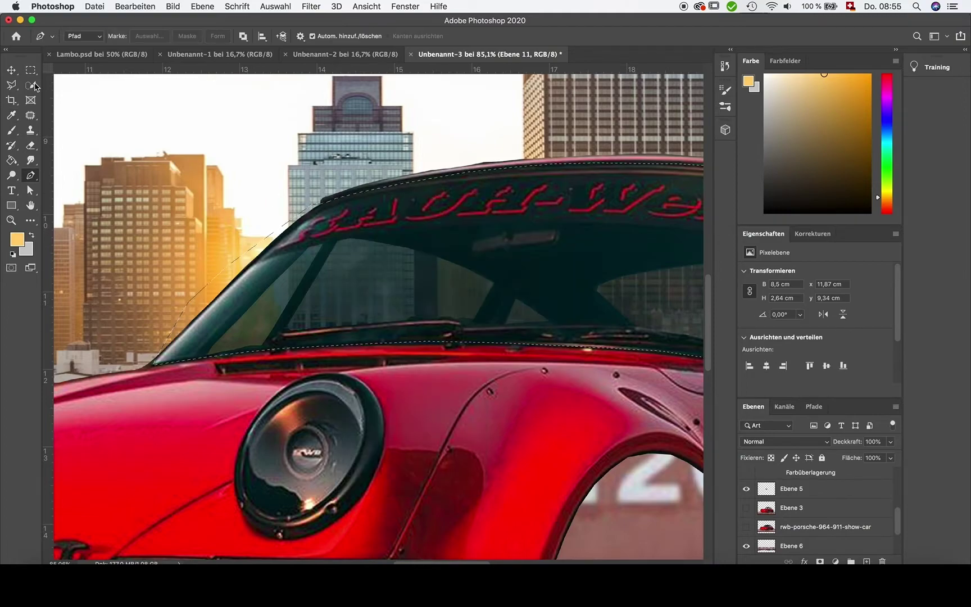
pyautogui.press('w')
pyautogui.rightClick(331, 257)
pyautogui.click(387, 339)
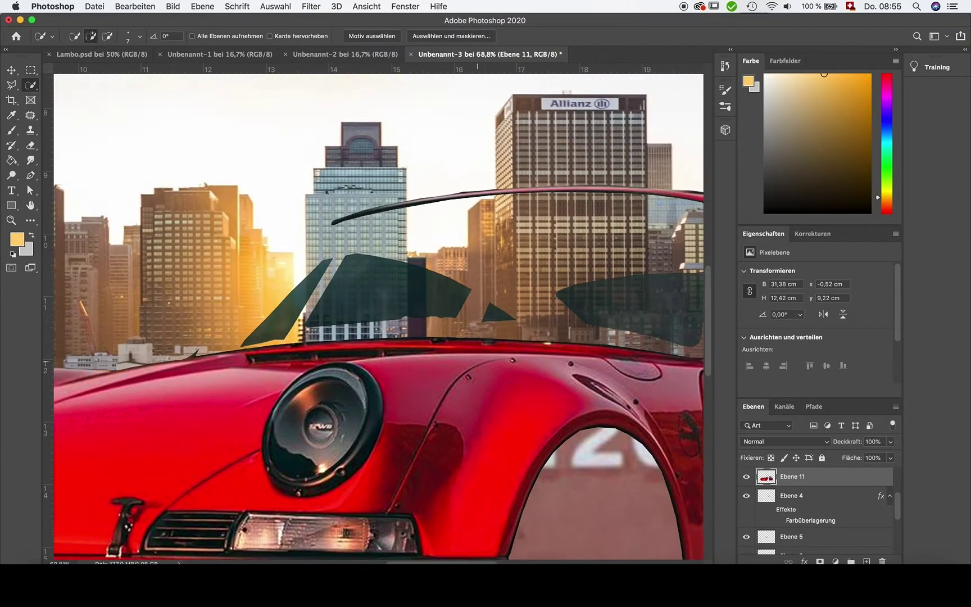
# Pen-trace the upper edge of the dark strip below the windshield.
pyautogui.scroll(-5, 545, 225)
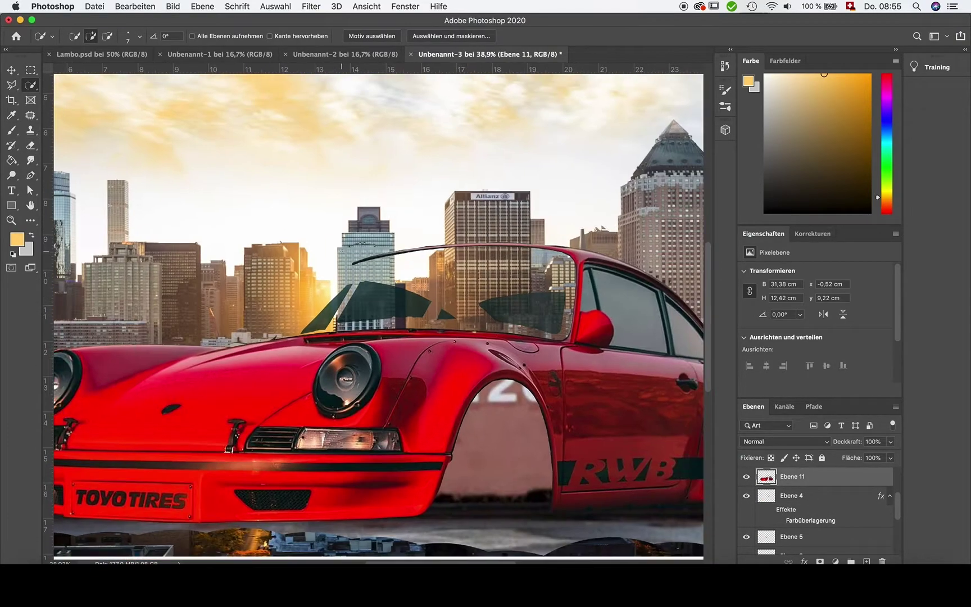
pyautogui.scroll(-3, 544, 224)
pyautogui.scroll(2, 387, 227)
pyautogui.scroll(2, 387, 227)
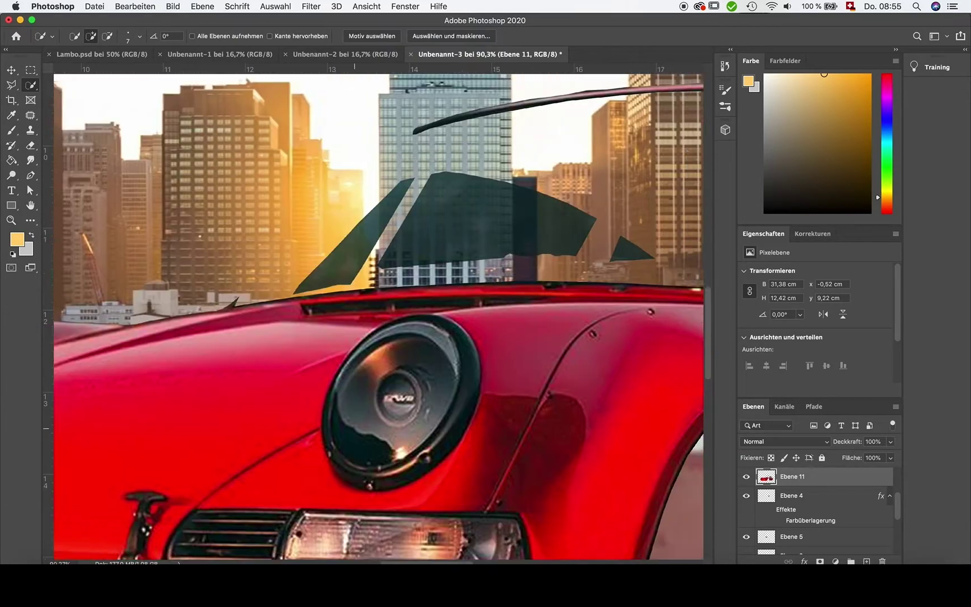
pyautogui.scroll(2, 387, 227)
pyautogui.scroll(1, 388, 227)
pyautogui.click(35, 175)
pyautogui.click(224, 368)
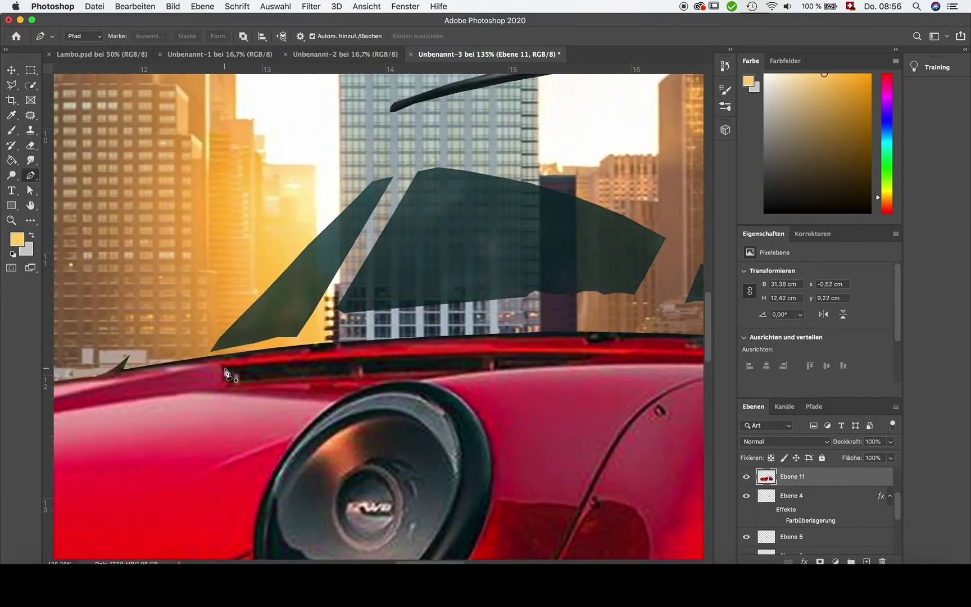
pyautogui.click(287, 363)
pyautogui.click(326, 360)
pyautogui.click(368, 357)
pyautogui.click(418, 355)
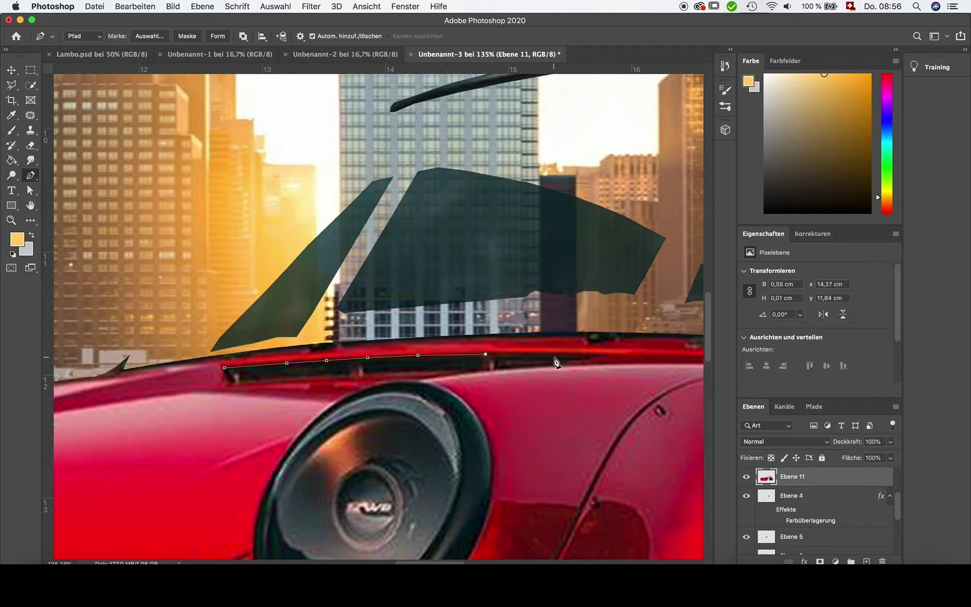
# Trace back along the strip's lower edge and close the path around it.
pyautogui.click(606, 354)
pyautogui.click(587, 356)
pyautogui.click(564, 360)
pyautogui.click(482, 358)
pyautogui.click(475, 369)
pyautogui.click(365, 372)
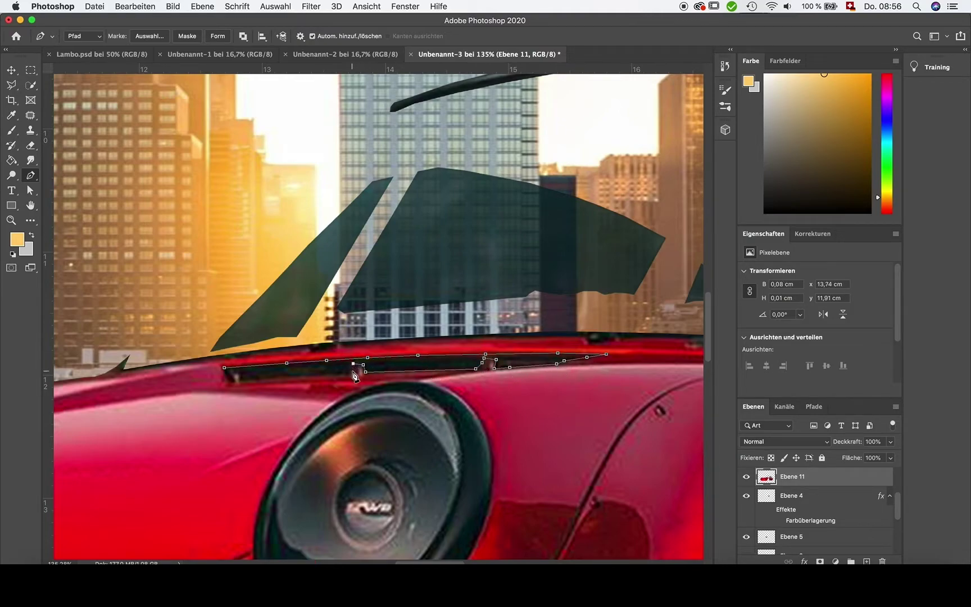
pyautogui.click(235, 380)
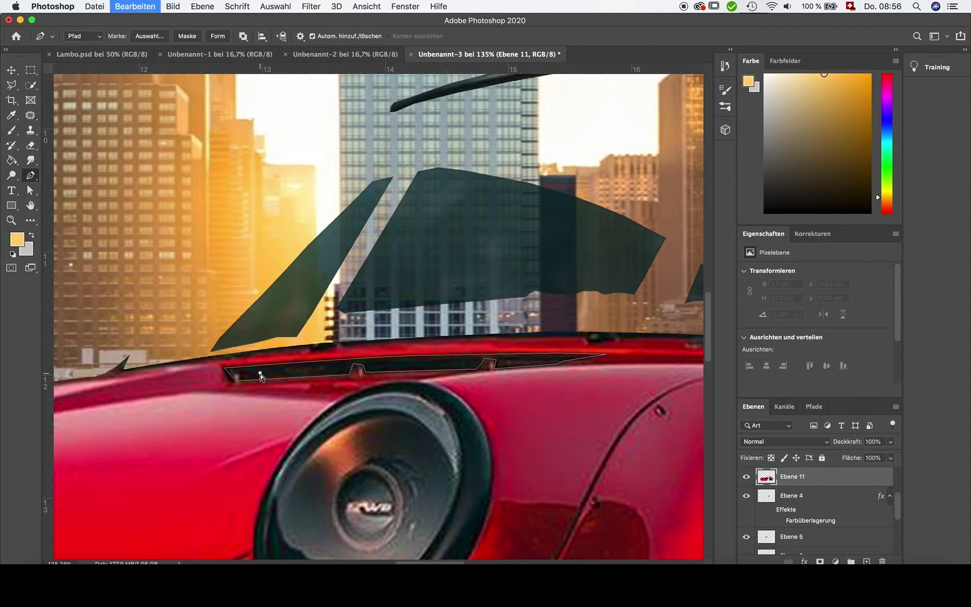
pyautogui.rightClick(259, 376)
pyautogui.click(293, 416)
# Convert the strip path to a selection and cut it out of Ebene 11 with Layer via Cut.
pyautogui.click(579, 232)
pyautogui.press('w')
pyautogui.rightClick(308, 368)
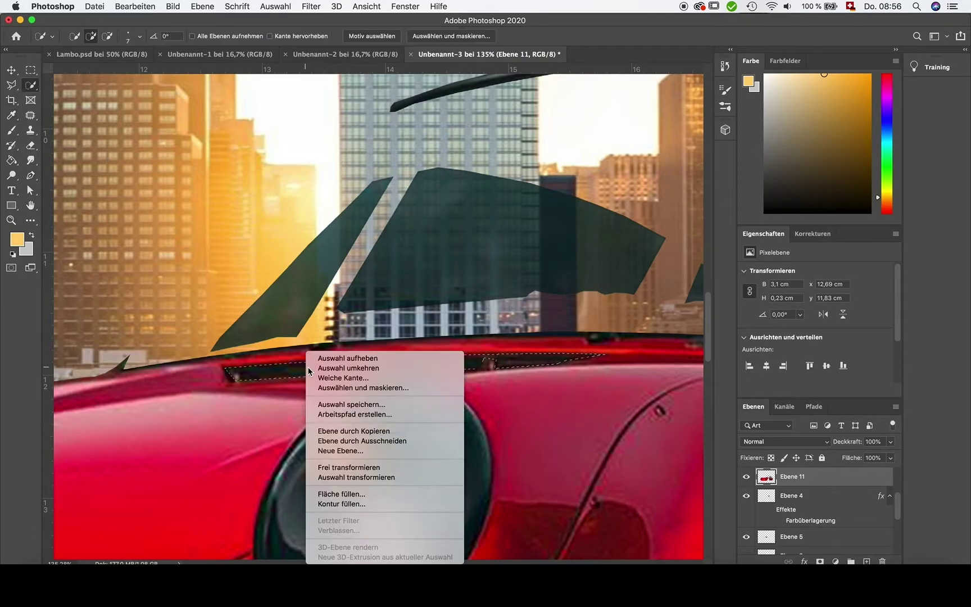
pyautogui.click(370, 440)
pyautogui.scroll(-3, 382, 108)
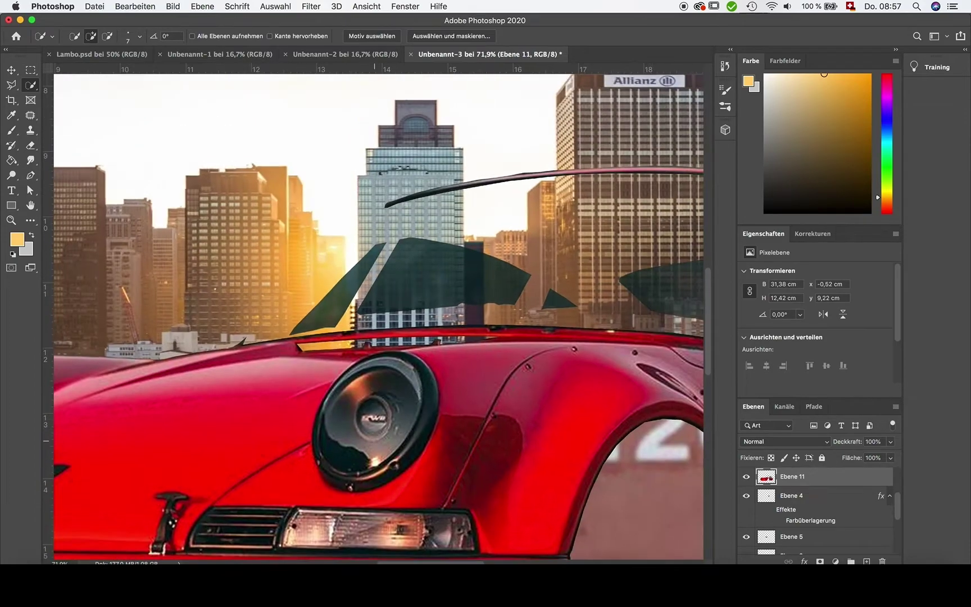
pyautogui.press('p')
pyautogui.scroll(2, 210, 438)
# Pen-trace the vent's curved left edge and the indicator light's top edge to its right corner.
pyautogui.click(229, 406)
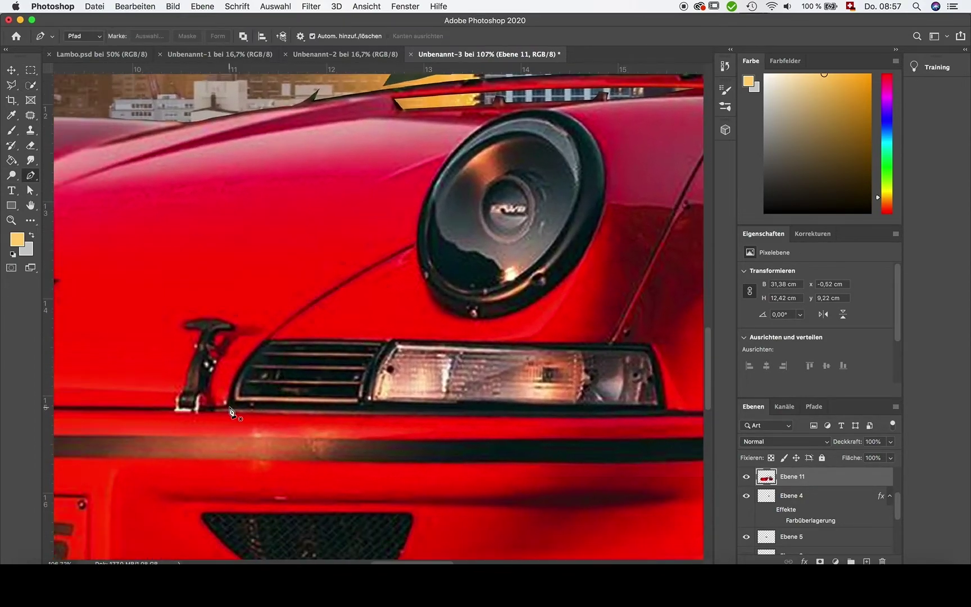
pyautogui.click(236, 378)
pyautogui.scroll(2, 239, 376)
pyautogui.click(197, 379)
pyautogui.click(217, 357)
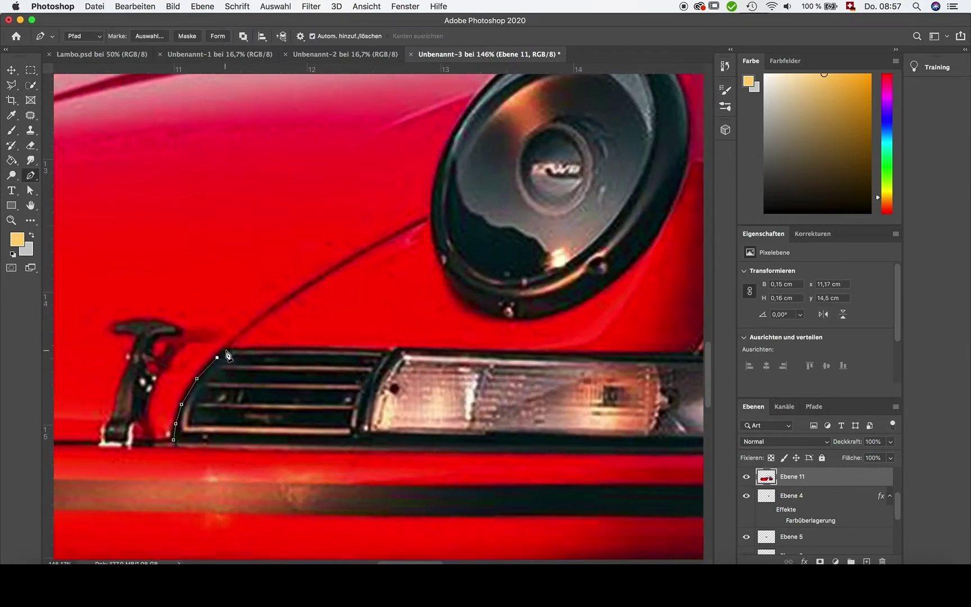
pyautogui.click(391, 355)
pyautogui.hscroll(5, 391, 355)
pyautogui.click(556, 372)
pyautogui.click(618, 373)
pyautogui.click(625, 388)
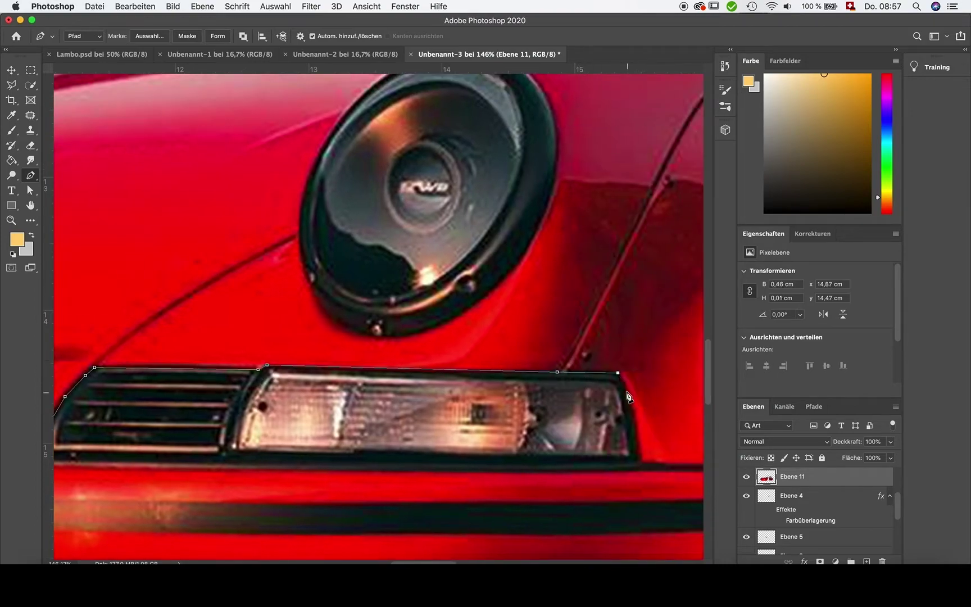
pyautogui.click(631, 407)
# Trace down the light's right edge and along the bottom, closing the vent-and-light path.
pyautogui.click(636, 434)
pyautogui.click(637, 454)
pyautogui.click(563, 466)
pyautogui.click(467, 465)
pyautogui.click(331, 464)
pyautogui.click(227, 464)
pyautogui.hscroll(-3, 226, 464)
pyautogui.click(107, 458)
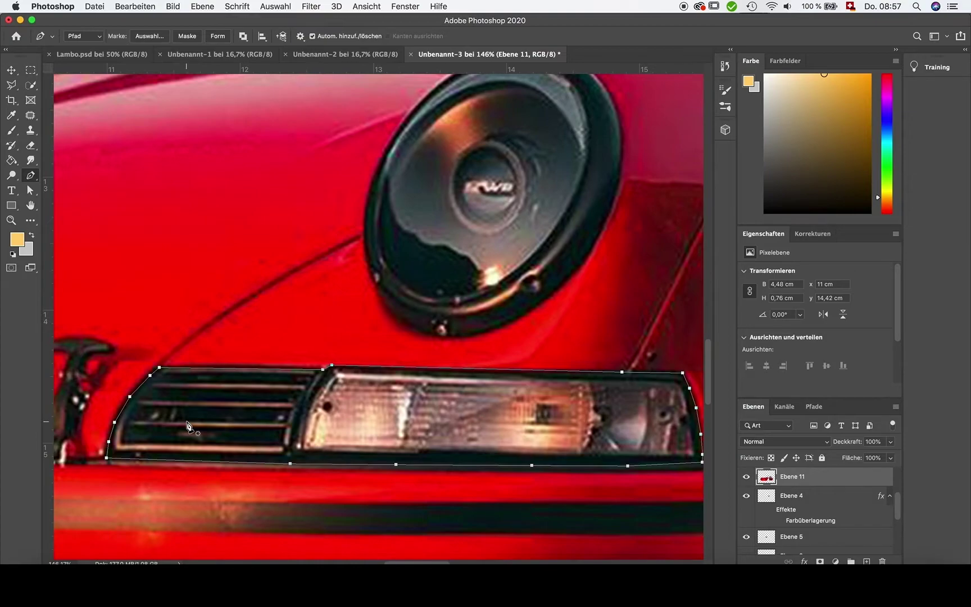
# Make a selection from the vent-and-light path and cut it out with Layer via Cut.
pyautogui.rightClick(187, 426)
pyautogui.click(247, 465)
pyautogui.press('Return')
pyautogui.click(31, 85)
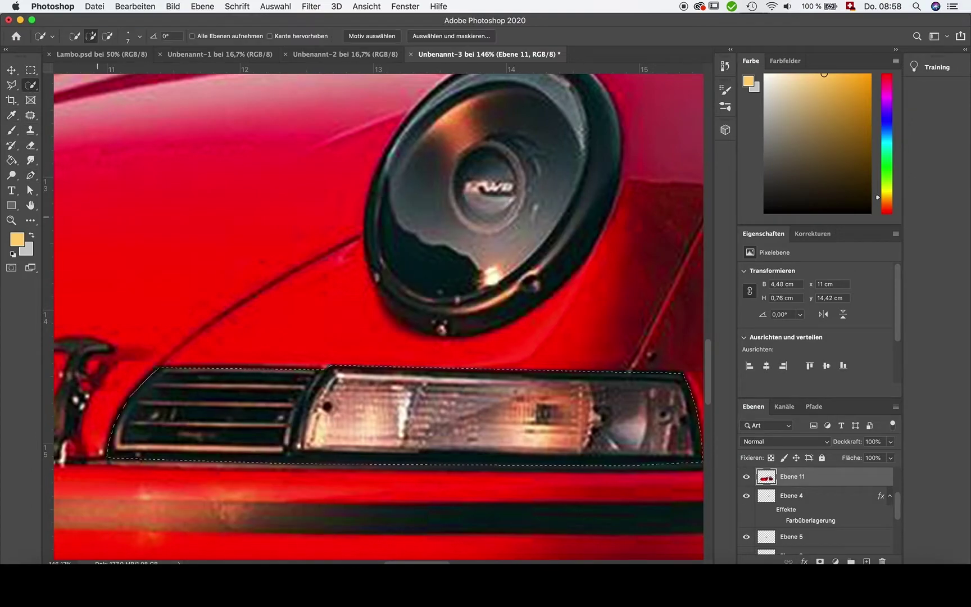
pyautogui.rightClick(202, 352)
pyautogui.click(242, 435)
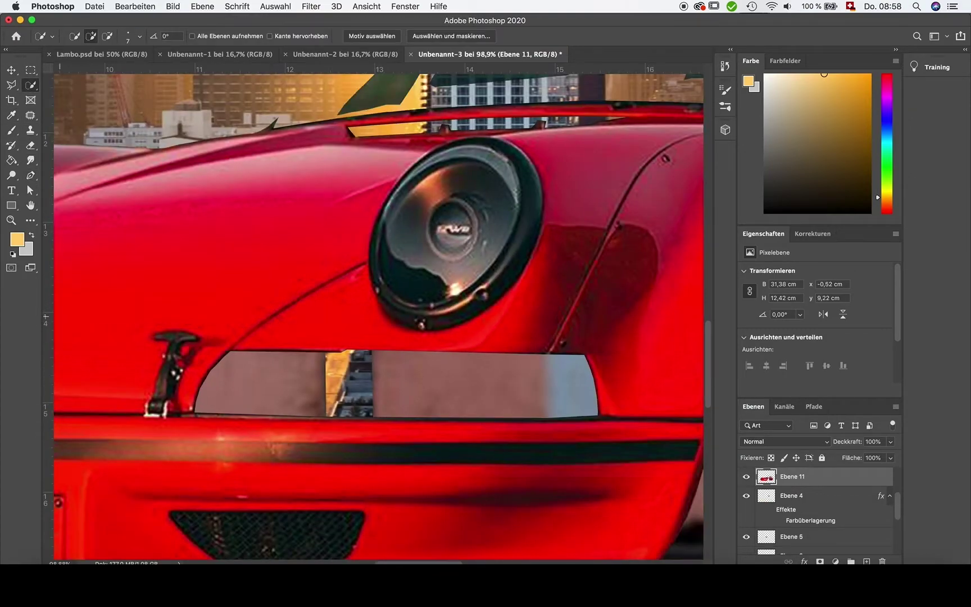
pyautogui.press('p')
# Pen-trace the headlight ring's bottom, left edge and upper left curve.
pyautogui.scroll(3, 516, 321)
pyautogui.click(471, 336)
pyautogui.click(448, 339)
pyautogui.click(417, 331)
pyautogui.click(389, 310)
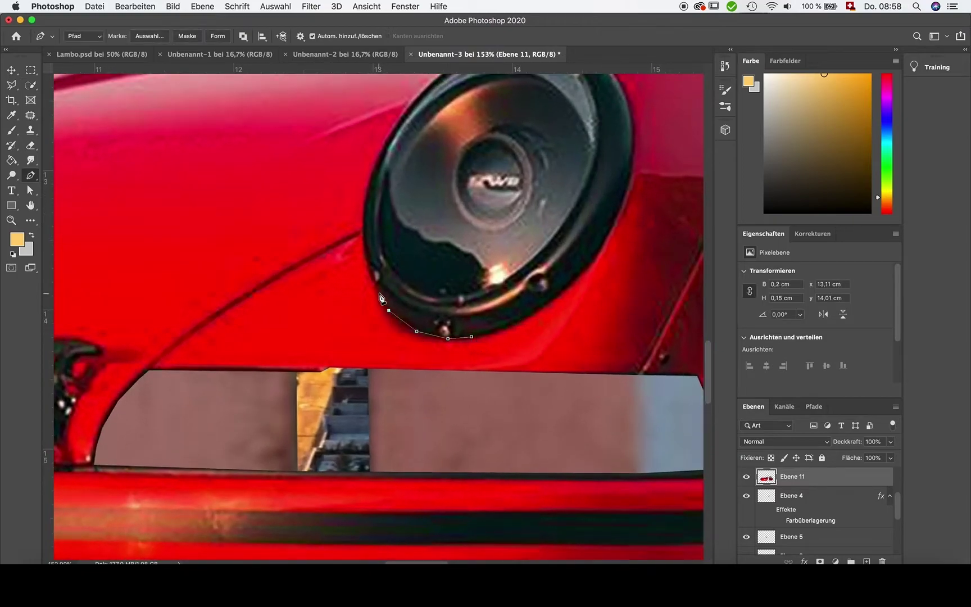
pyautogui.click(364, 254)
pyautogui.click(364, 218)
pyautogui.click(382, 150)
pyautogui.click(397, 126)
pyautogui.hscroll(5, 397, 128)
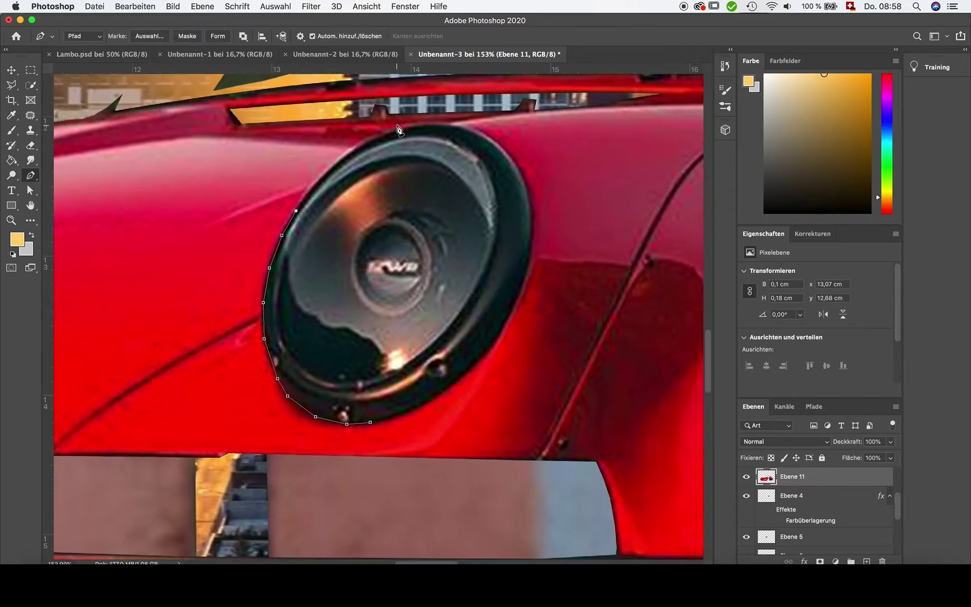
pyautogui.click(307, 196)
pyautogui.click(333, 167)
pyautogui.click(359, 147)
# Continue the headlight path across the top, down the right edge and along the lower rim.
pyautogui.click(376, 139)
pyautogui.click(393, 131)
pyautogui.click(465, 129)
pyautogui.click(495, 146)
pyautogui.click(521, 182)
pyautogui.click(529, 206)
pyautogui.click(529, 239)
pyautogui.click(521, 282)
pyautogui.click(503, 323)
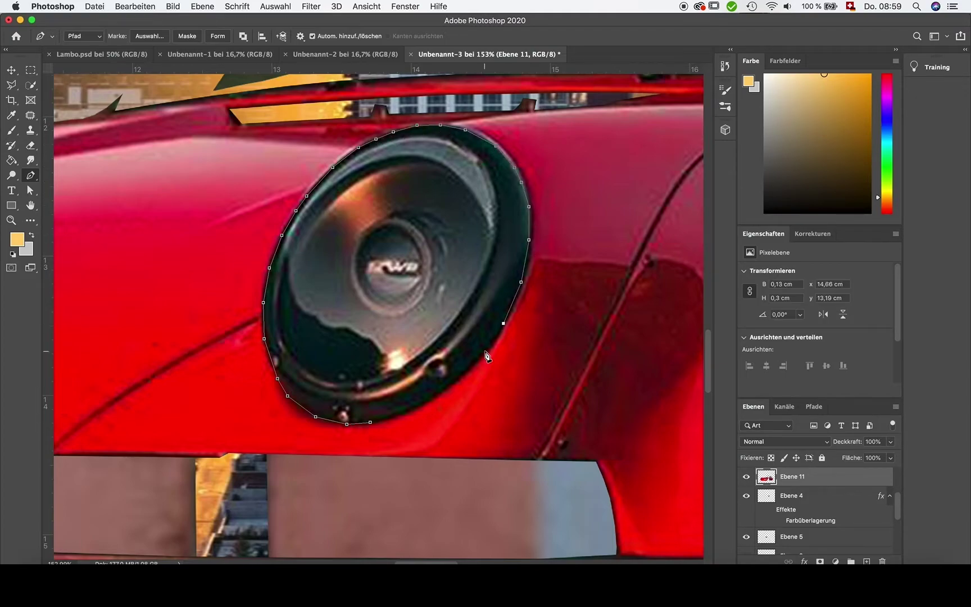
pyautogui.click(430, 395)
pyautogui.click(390, 416)
# Close the headlight path, turn it into a selection and bring up its context menu.
pyautogui.rightClick(382, 357)
pyautogui.click(410, 394)
pyautogui.click(559, 225)
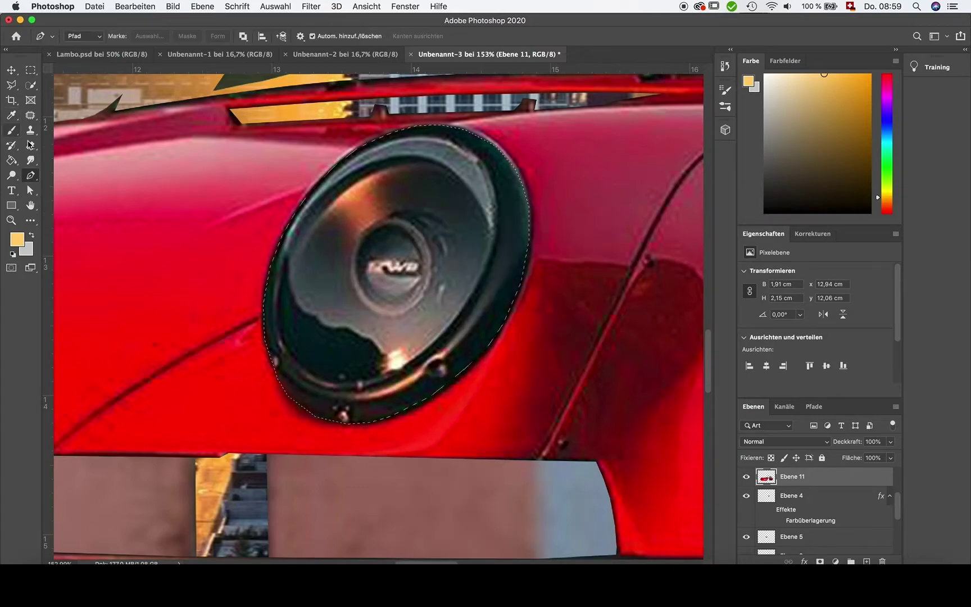
pyautogui.press('e')
pyautogui.rightClick(371, 270)
pyautogui.click(31, 86)
pyautogui.rightClick(379, 256)
# Cut the round headlight out of the car layer with Layer via Cut.
pyautogui.click(456, 354)
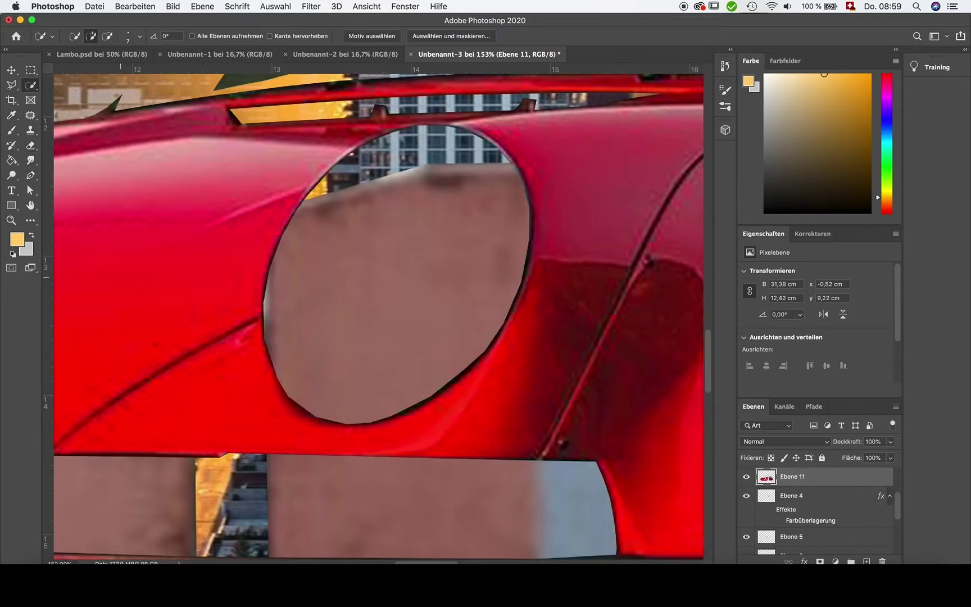
pyautogui.scroll(-3, 371, 281)
pyautogui.scroll(-3, 371, 281)
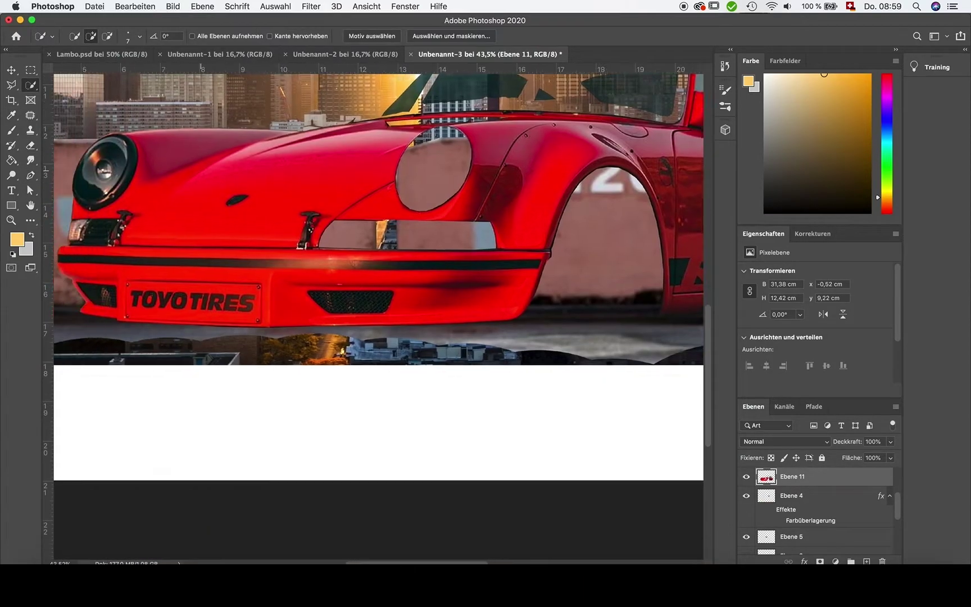
pyautogui.scroll(2, 147, 182)
pyautogui.scroll(3, 147, 182)
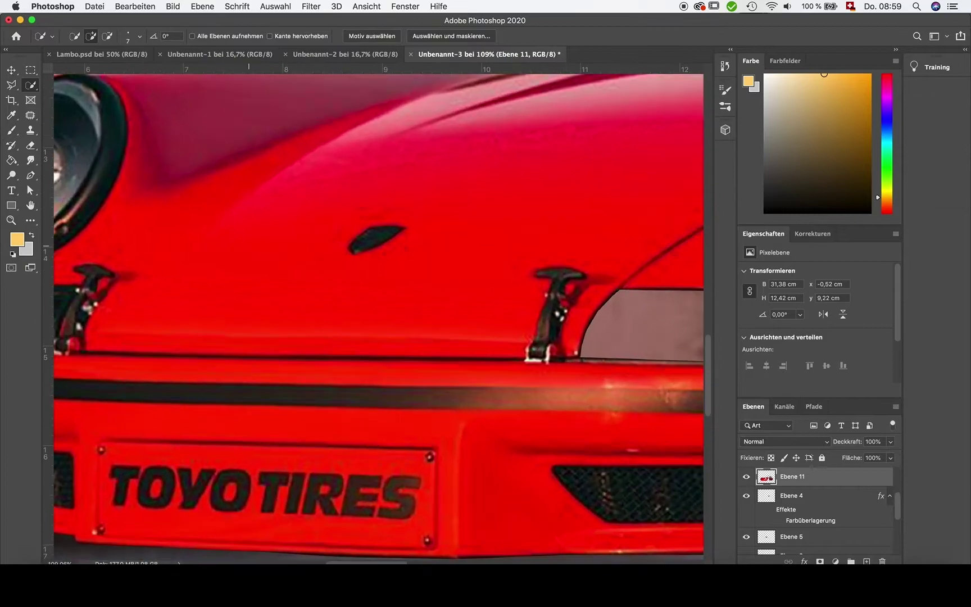
# Pen-trace the small dark hood emblem, make it a selection and cut it via Layer via Cut.
pyautogui.click(31, 174)
pyautogui.click(369, 227)
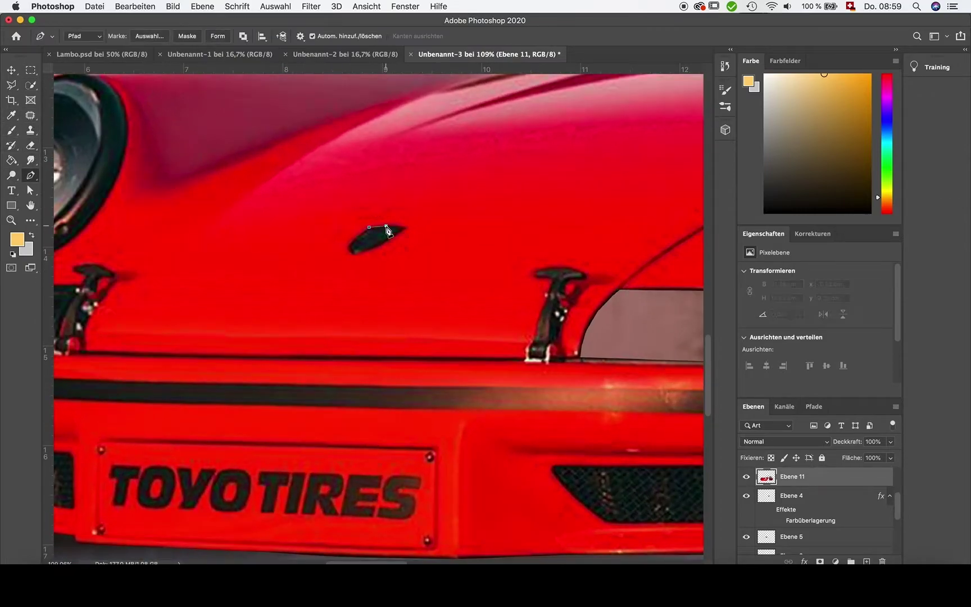
pyautogui.click(405, 227)
pyautogui.rightClick(358, 240)
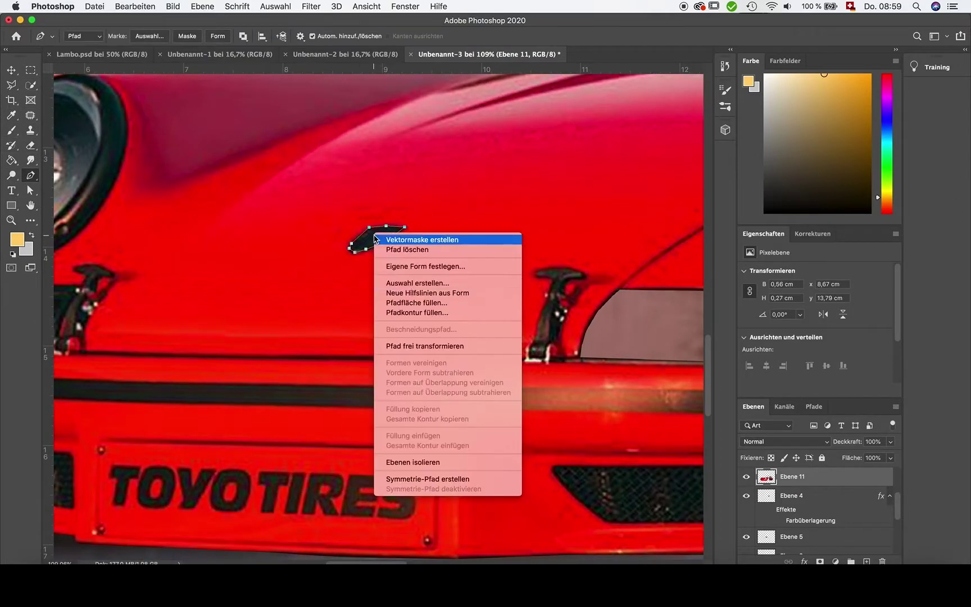
pyautogui.click(394, 238)
pyautogui.press('w')
pyautogui.rightClick(373, 235)
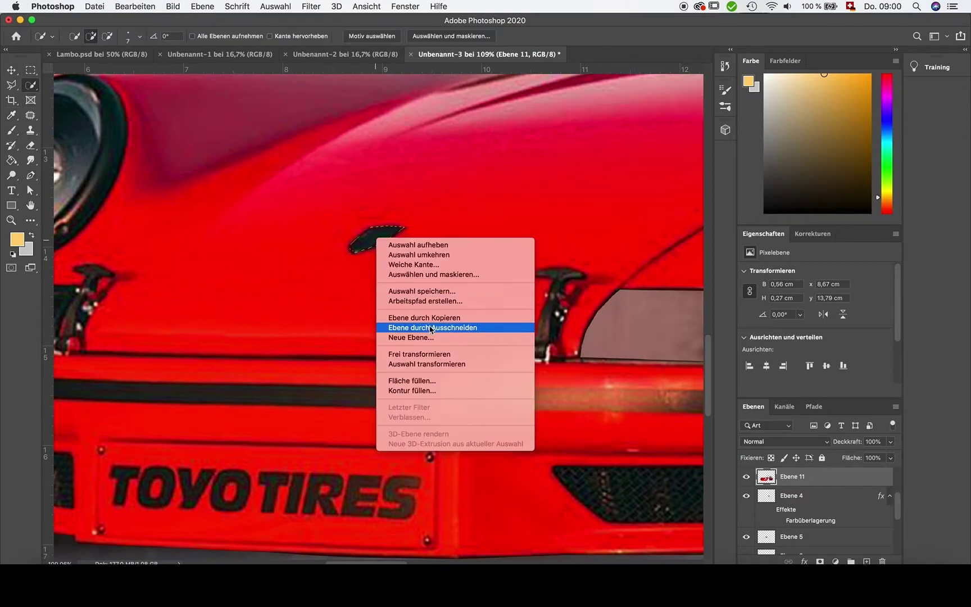
pyautogui.click(444, 327)
# Begin a pen path along the lower edge of the second headlight.
pyautogui.hscroll(-10, 394, 315)
pyautogui.scroll(3, 393, 314)
pyautogui.click(31, 175)
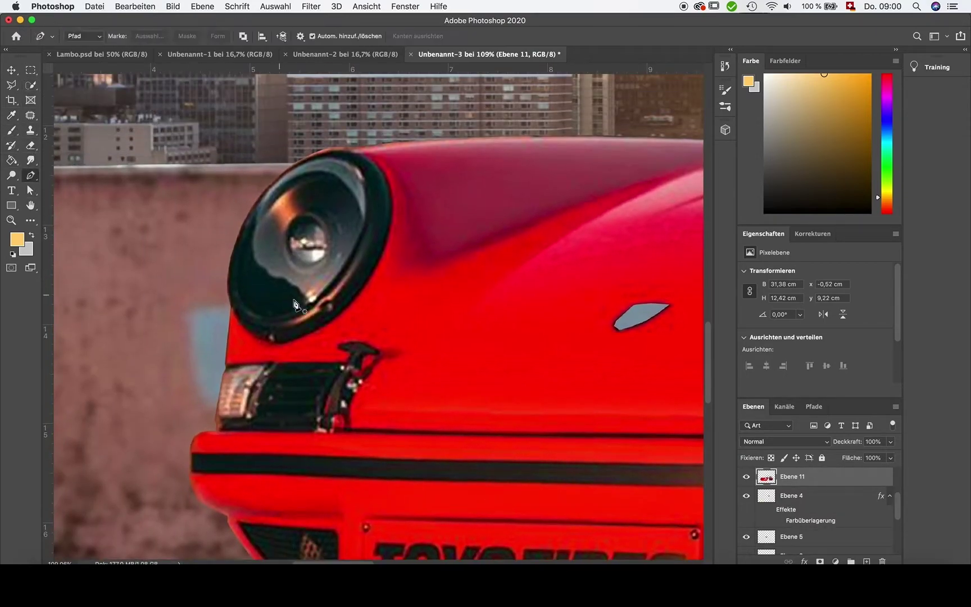
pyautogui.click(280, 342)
pyautogui.click(264, 339)
pyautogui.click(237, 319)
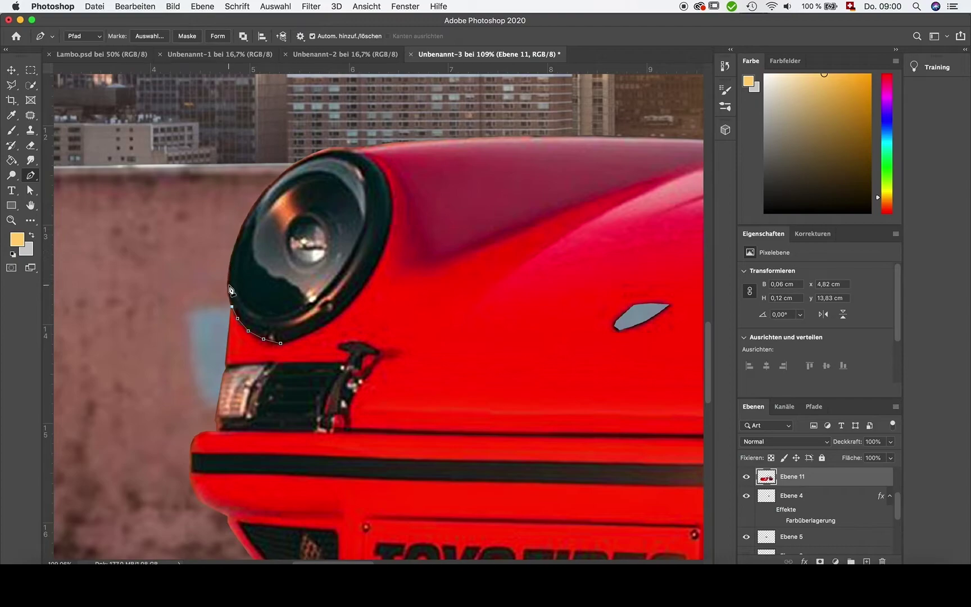
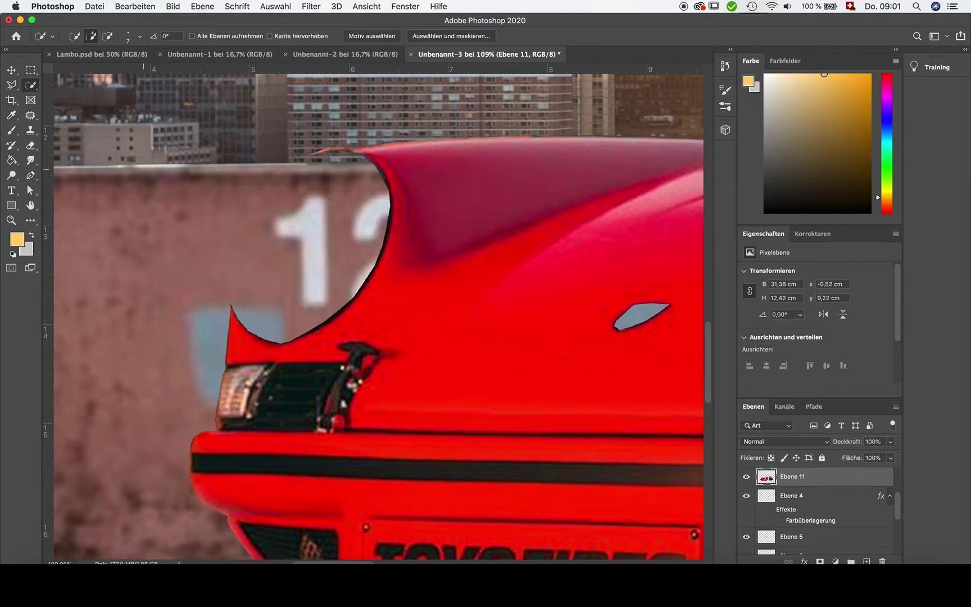
# Pen-trace the left headlight edge and up the dark opening's inner edge.
pyautogui.click(31, 174)
pyautogui.click(210, 417)
pyautogui.click(212, 399)
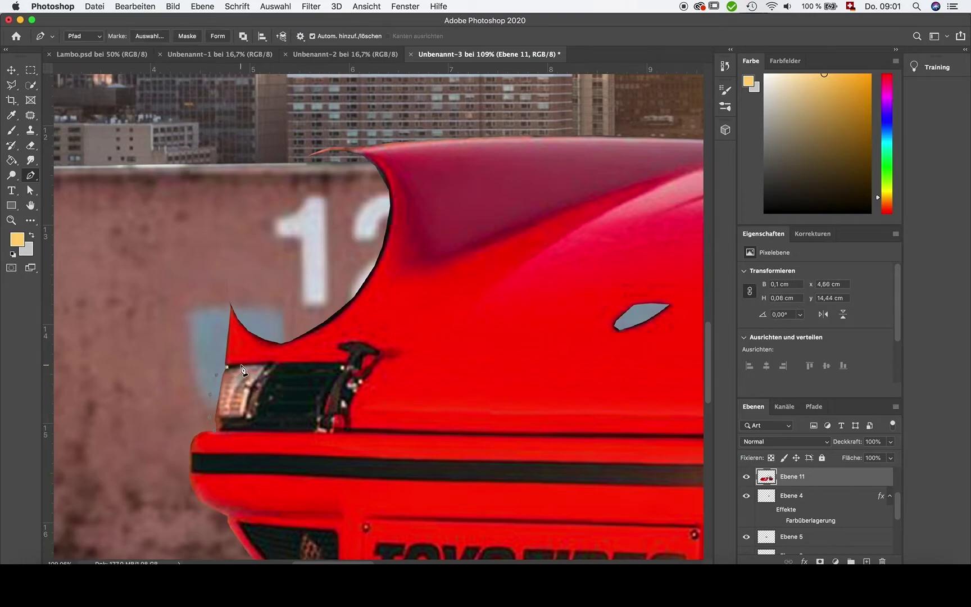
pyautogui.click(343, 362)
pyautogui.scroll(5, 345, 366)
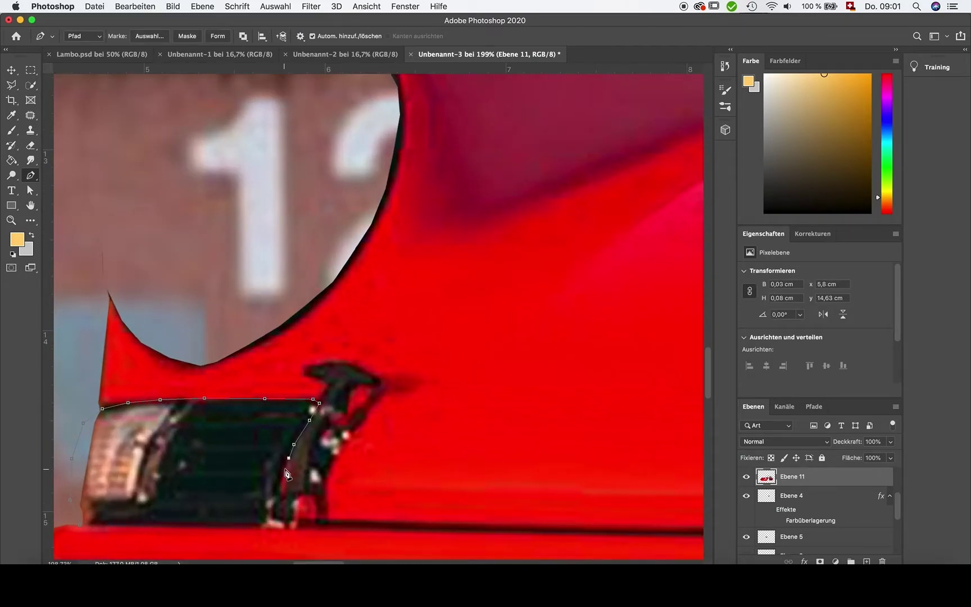
pyautogui.scroll(5, 291, 503)
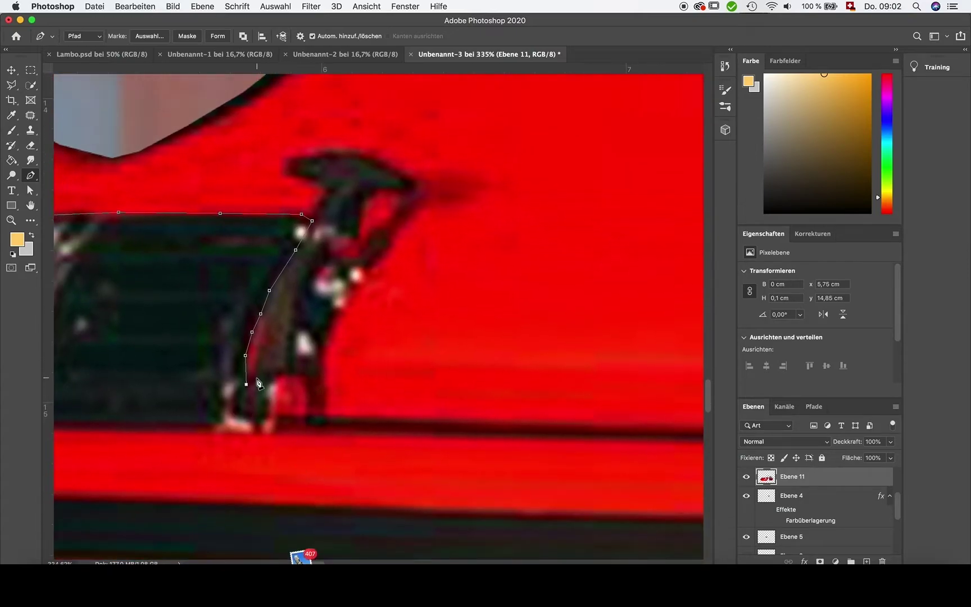
pyautogui.click(255, 382)
pyautogui.click(258, 360)
pyautogui.click(257, 337)
pyautogui.click(266, 300)
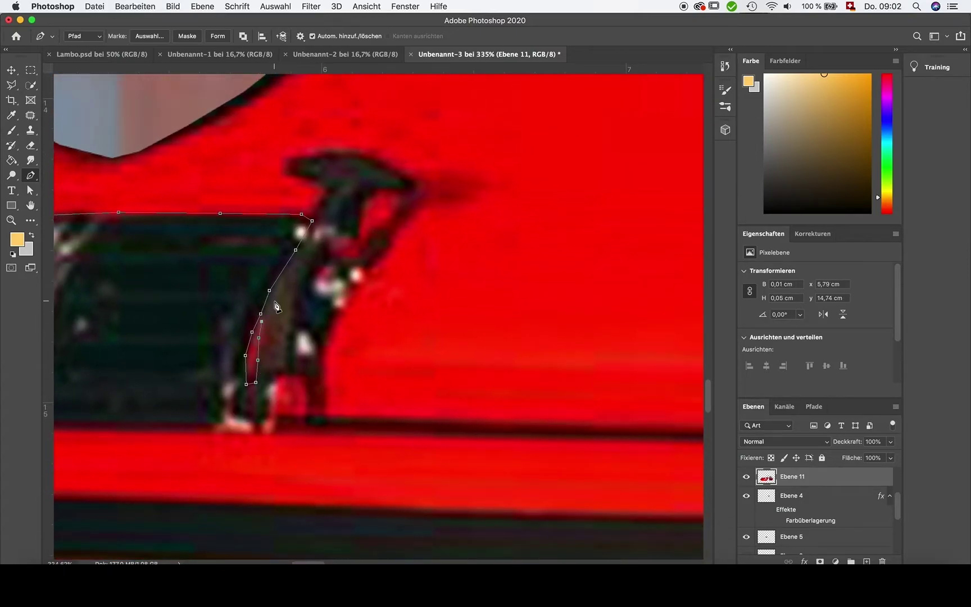
pyautogui.scroll(10, 275, 305)
pyautogui.scroll(-5, 153, 151)
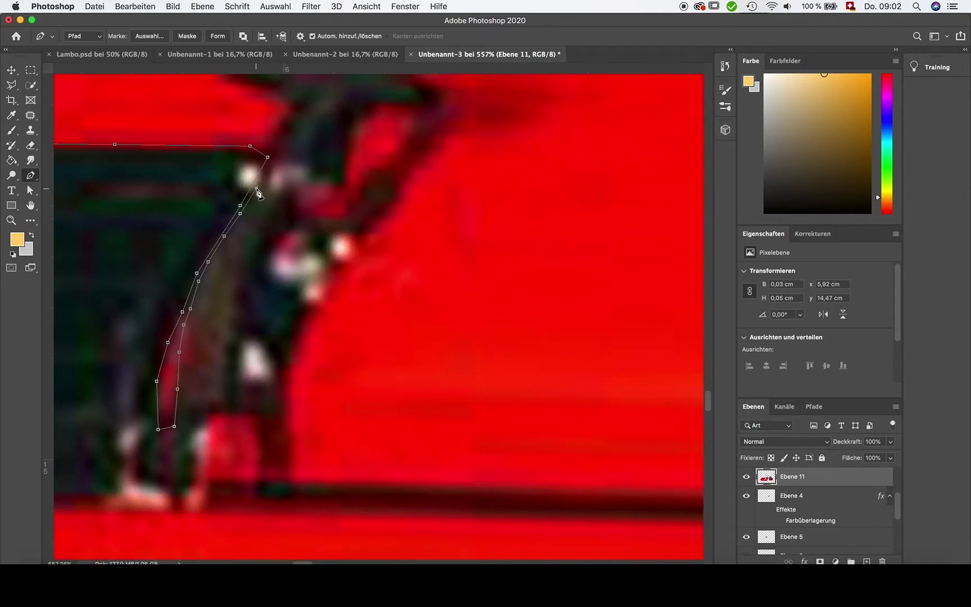
pyautogui.scroll(3, 292, 134)
# Continue the path around the latch's top edge and down its right side.
pyautogui.click(260, 138)
pyautogui.click(206, 105)
pyautogui.click(270, 93)
pyautogui.click(361, 112)
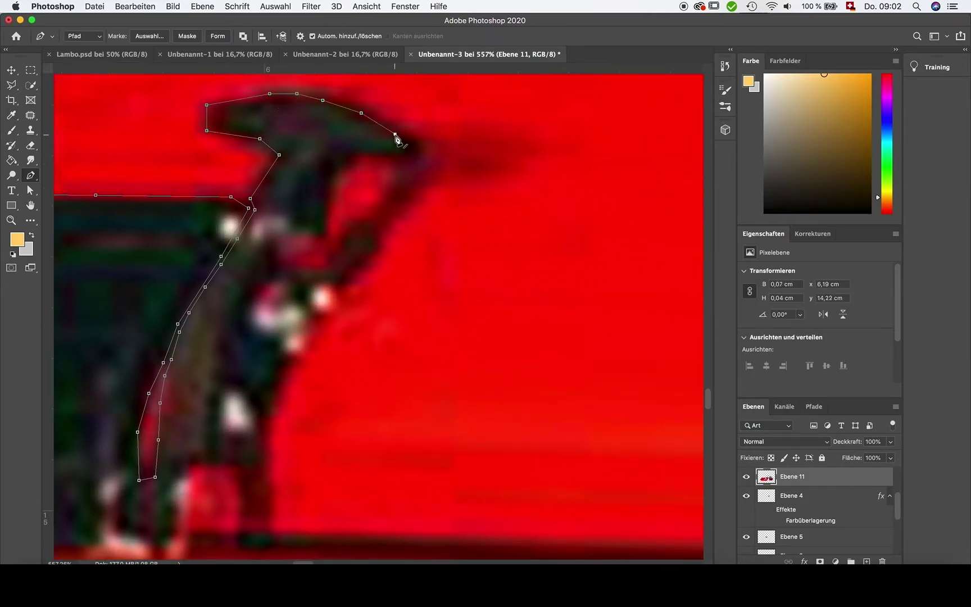
pyautogui.click(356, 152)
pyautogui.click(308, 235)
pyautogui.click(273, 234)
pyautogui.click(270, 253)
pyautogui.click(280, 269)
pyautogui.click(333, 272)
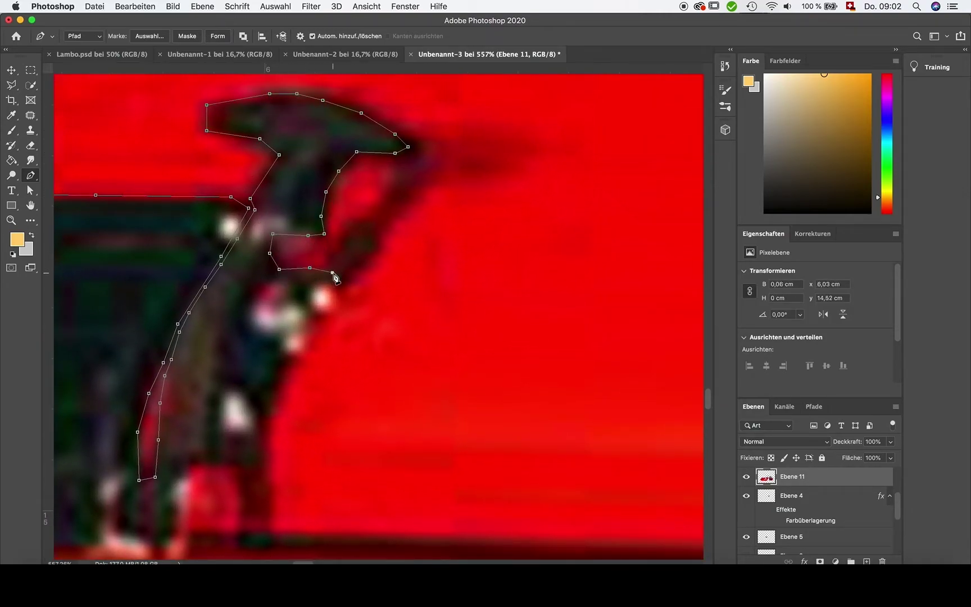
pyautogui.click(306, 306)
# Run the path down and along the opening's bottom edge, closing it at the start.
pyautogui.scroll(-3, 259, 447)
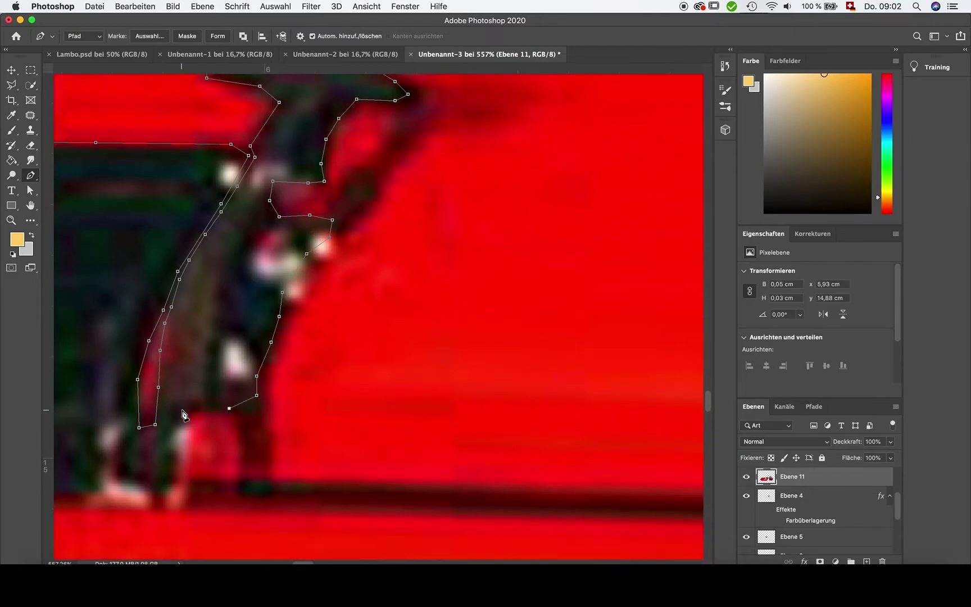
pyautogui.click(323, 353)
pyautogui.click(287, 388)
pyautogui.click(236, 404)
pyautogui.scroll(-2, 174, 416)
pyautogui.hscroll(-5, 173, 413)
pyautogui.click(159, 387)
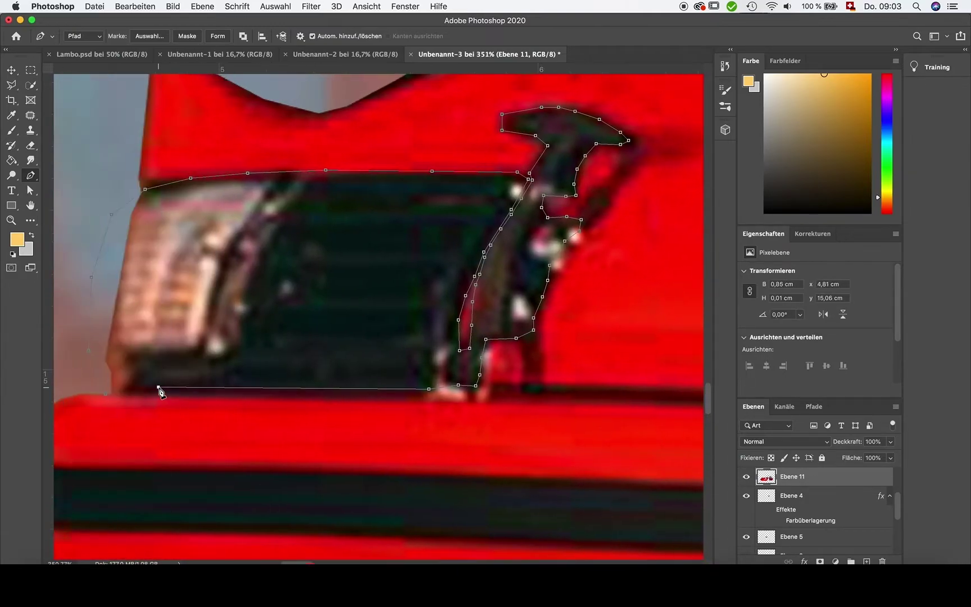
pyautogui.click(105, 394)
# Turn the closed headlight-corner path into an active selection.
pyautogui.rightClick(201, 331)
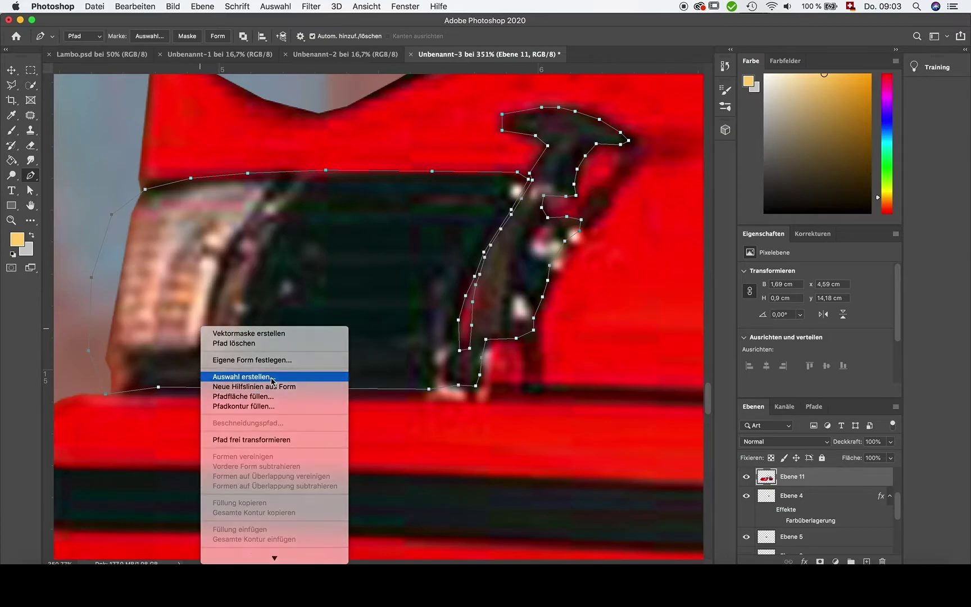
pyautogui.click(258, 373)
pyautogui.click(561, 228)
pyautogui.press('w')
pyautogui.rightClick(337, 315)
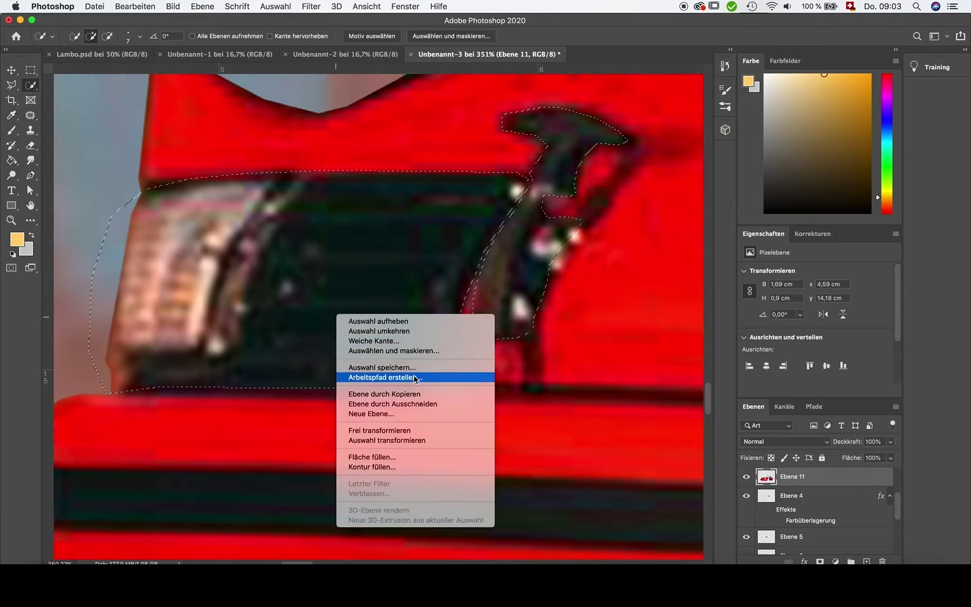
pyautogui.click(393, 403)
# Set the Eraser to 36 px and adjust its hardness.
pyautogui.click(29, 147)
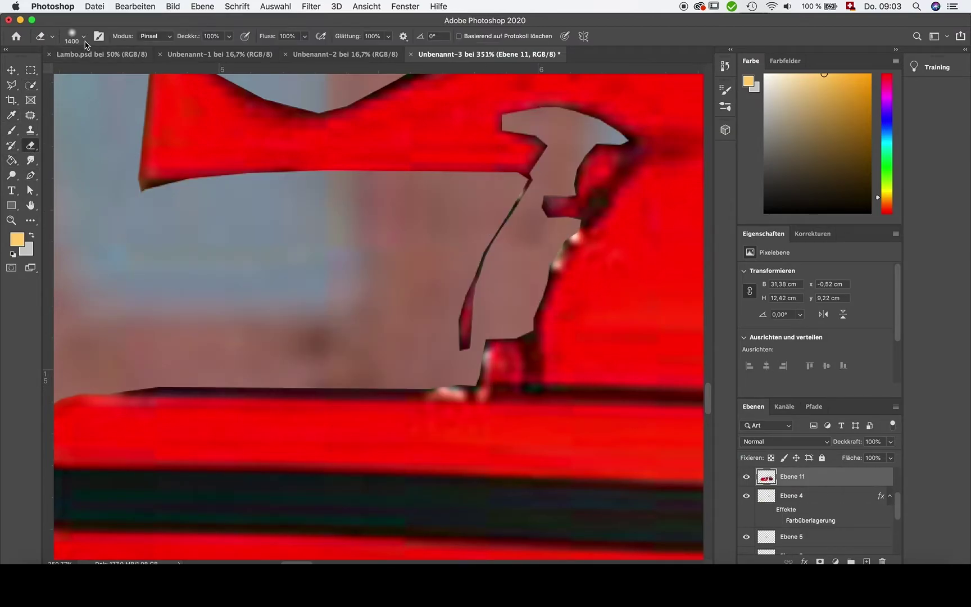
pyautogui.click(83, 36)
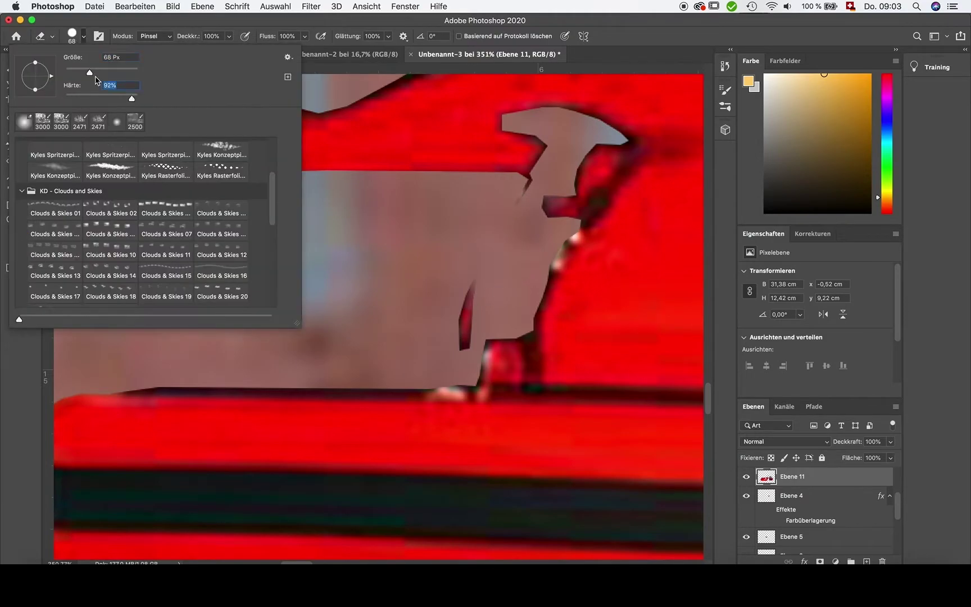
pyautogui.moveTo(84, 67); pyautogui.dragTo(53, 68)
pyautogui.click(519, 195)
pyautogui.scroll(-10, 515, 219)
pyautogui.scroll(2, 474, 326)
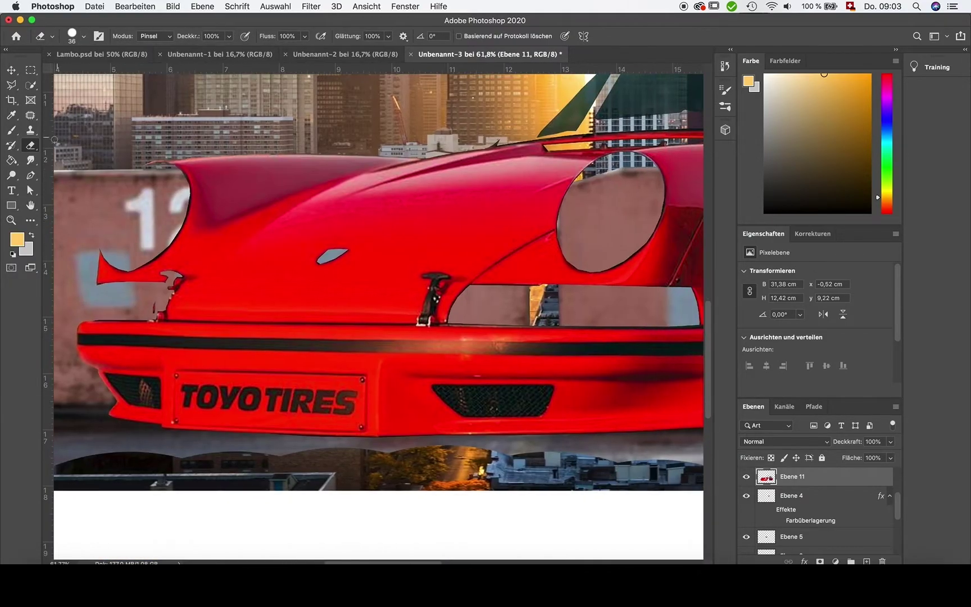
# Pen-trace the right hood latch from its base, up its right edge and across its top.
pyautogui.press('p')
pyautogui.scroll(2, 475, 326)
pyautogui.scroll(2, 475, 326)
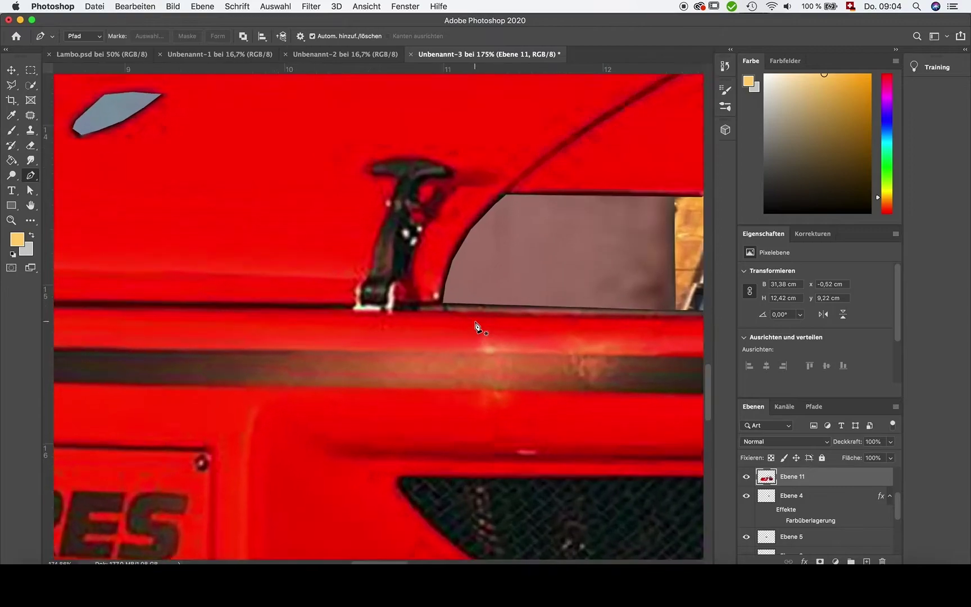
pyautogui.click(390, 307)
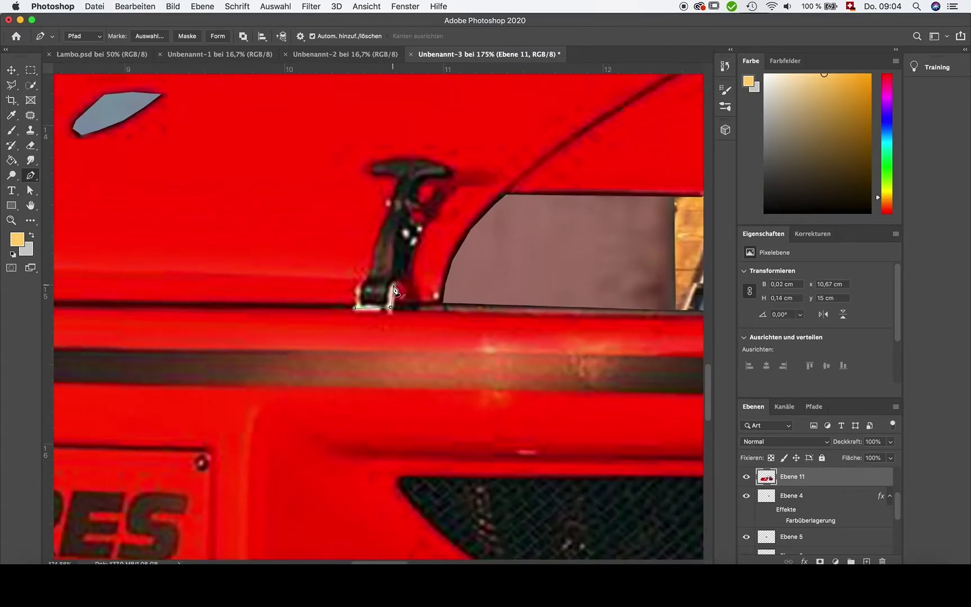
pyautogui.click(411, 250)
pyautogui.click(416, 240)
pyautogui.click(417, 205)
pyautogui.click(415, 199)
pyautogui.click(445, 177)
pyautogui.click(453, 172)
pyautogui.click(439, 165)
pyautogui.click(394, 161)
pyautogui.click(376, 163)
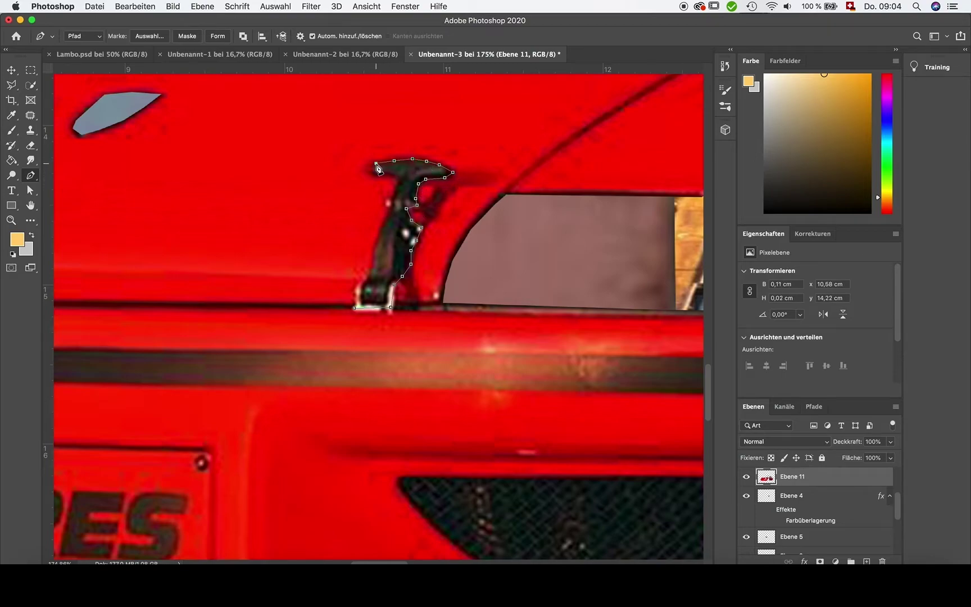
# Trace down the latch's left edge and close the path around it.
pyautogui.click(399, 179)
pyautogui.click(395, 193)
pyautogui.click(379, 241)
pyautogui.click(374, 250)
pyautogui.click(368, 280)
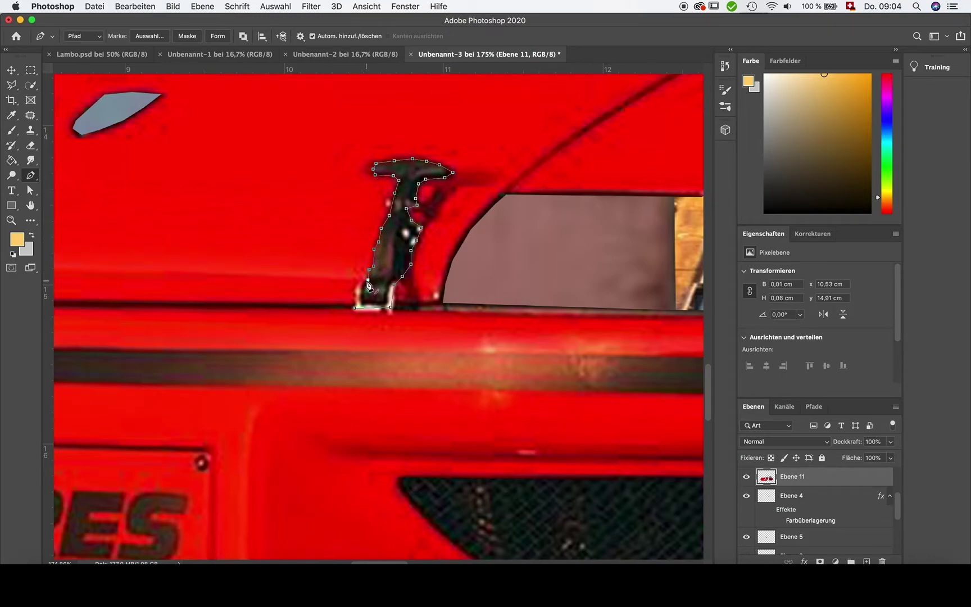
pyautogui.click(356, 312)
# Make a selection from the latch path, delete its pixels and zoom out.
pyautogui.rightClick(388, 250)
pyautogui.click(438, 320)
pyautogui.click(543, 227)
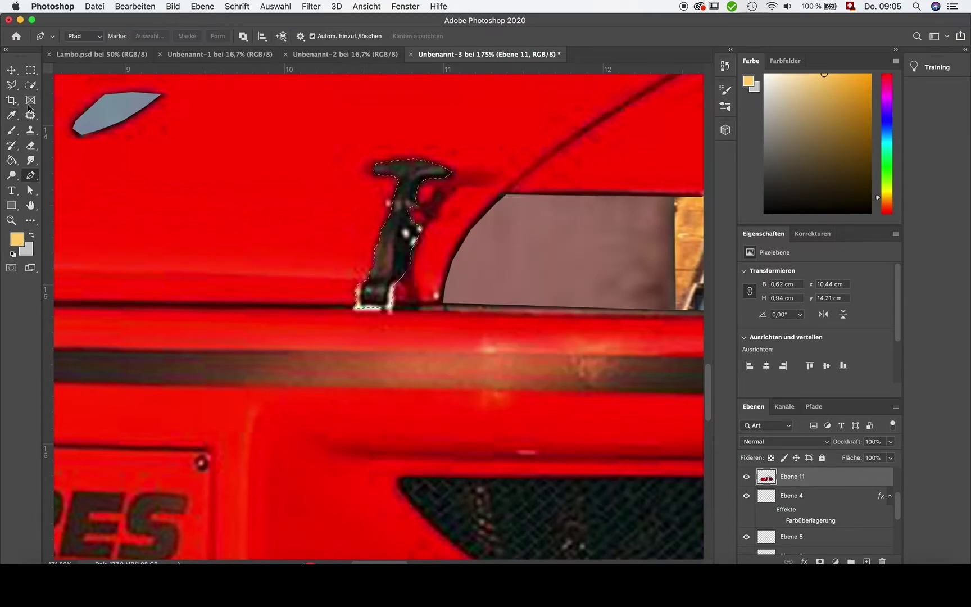
pyautogui.click(31, 85)
pyautogui.rightClick(396, 249)
pyautogui.press('Escape')
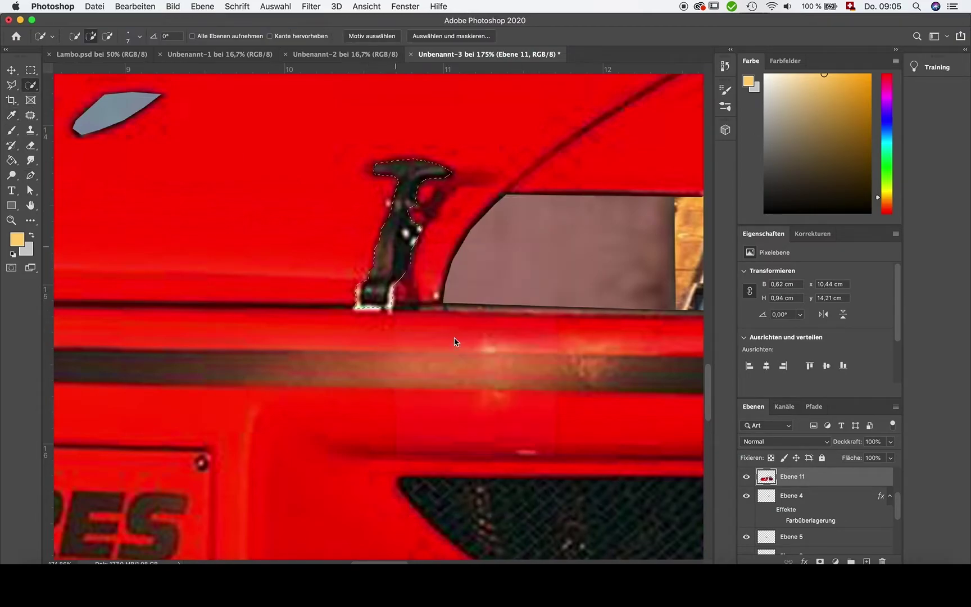
pyautogui.press('Delete')
pyautogui.hotkey('ctrl', '0')
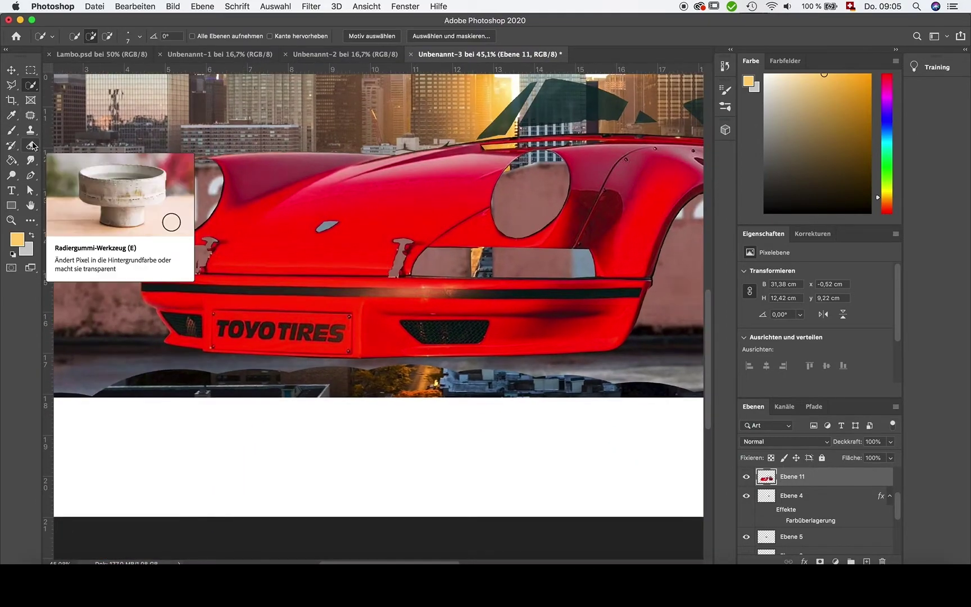
# Pen-trace the dark bumper stripe's top edge from its left side.
pyautogui.click(30, 175)
pyautogui.scroll(3, 379, 309)
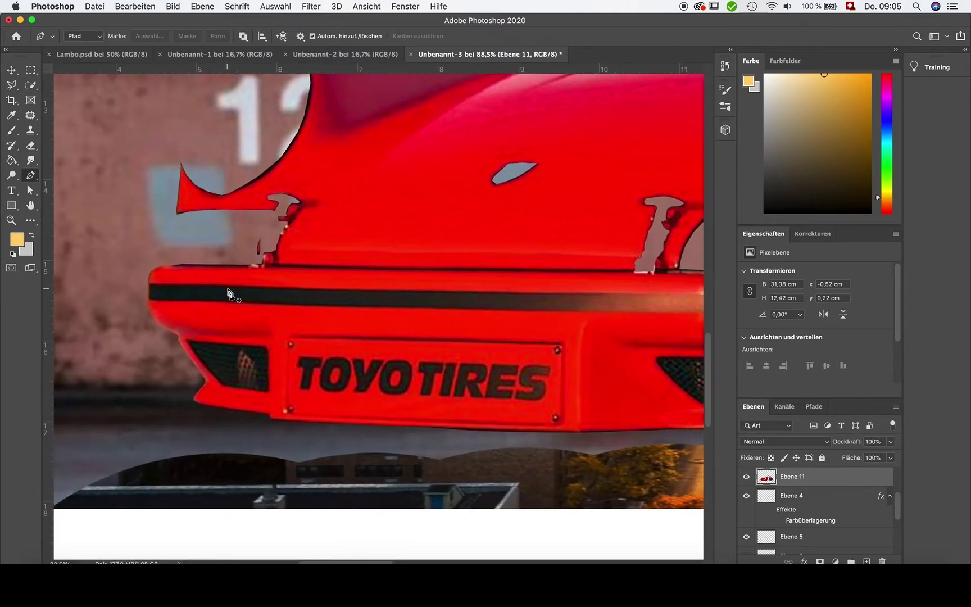
pyautogui.scroll(1, 126, 282)
pyautogui.scroll(2, 129, 279)
pyautogui.click(131, 250)
pyautogui.click(149, 250)
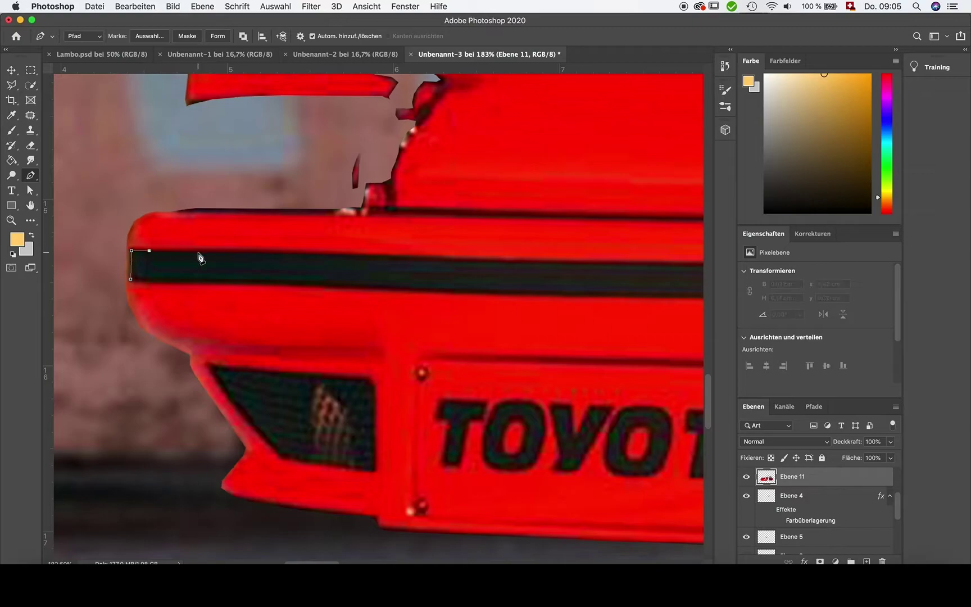
pyautogui.click(198, 252)
pyautogui.click(260, 253)
pyautogui.click(333, 255)
pyautogui.click(437, 259)
pyautogui.click(545, 263)
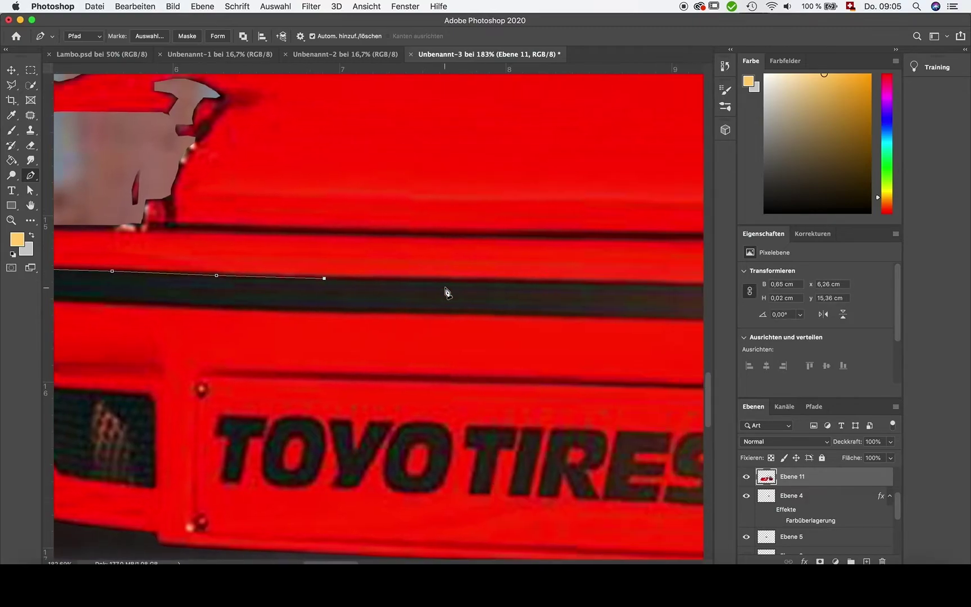
pyautogui.click(449, 284)
pyautogui.click(563, 285)
# Extend the stripe path further right along the bumper.
pyautogui.hscroll(5, 506, 289)
pyautogui.click(403, 302)
pyautogui.click(511, 304)
pyautogui.hscroll(8, 586, 307)
pyautogui.scroll(1, 437, 338)
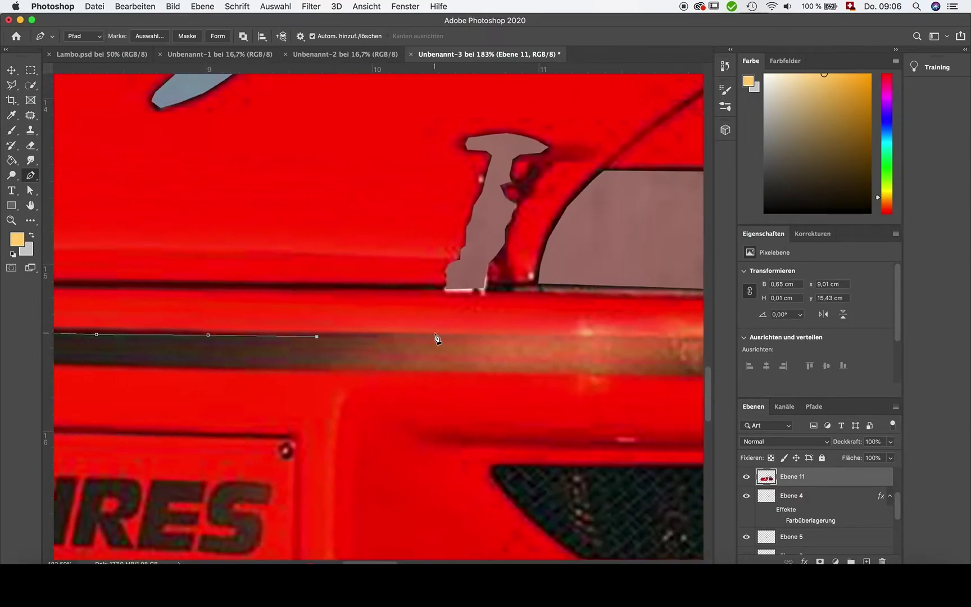
pyautogui.click(373, 338)
pyautogui.click(412, 337)
pyautogui.click(462, 337)
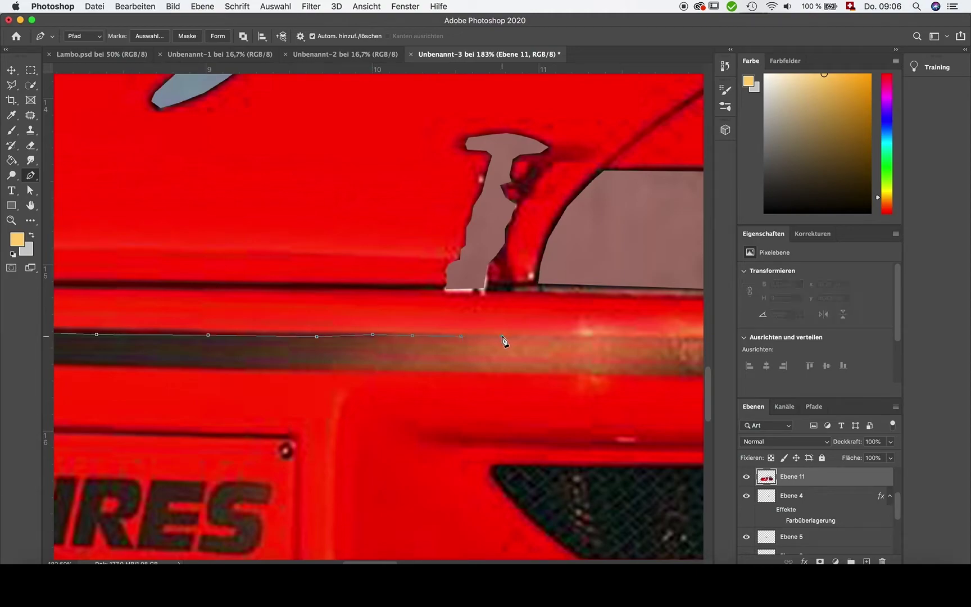
pyautogui.scroll(-2, 504, 343)
pyautogui.scroll(-5, 504, 343)
pyautogui.scroll(5, 503, 341)
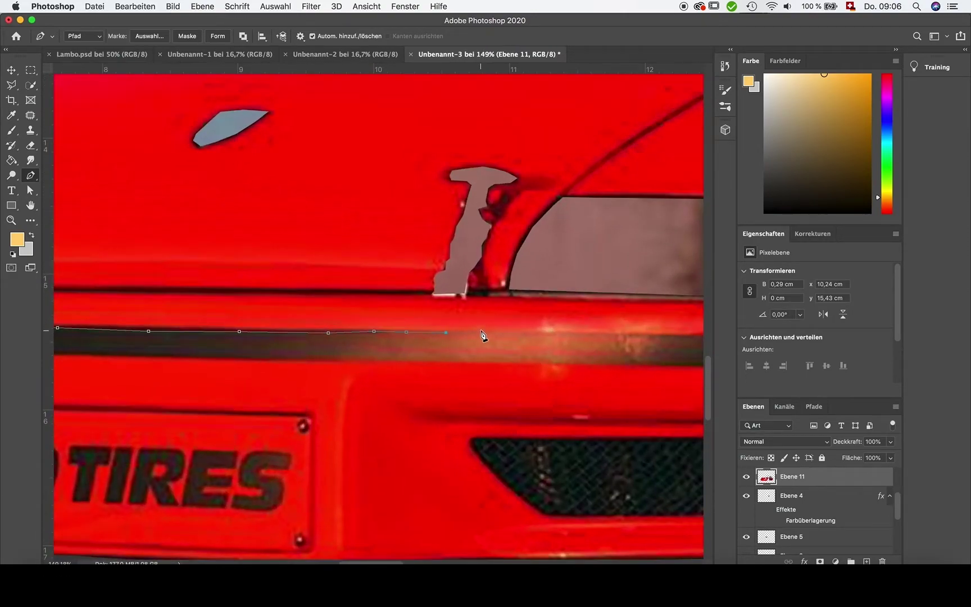
# Trace the stripe path to its right end and around it.
pyautogui.click(631, 337)
pyautogui.hscroll(5, 562, 343)
pyautogui.click(576, 340)
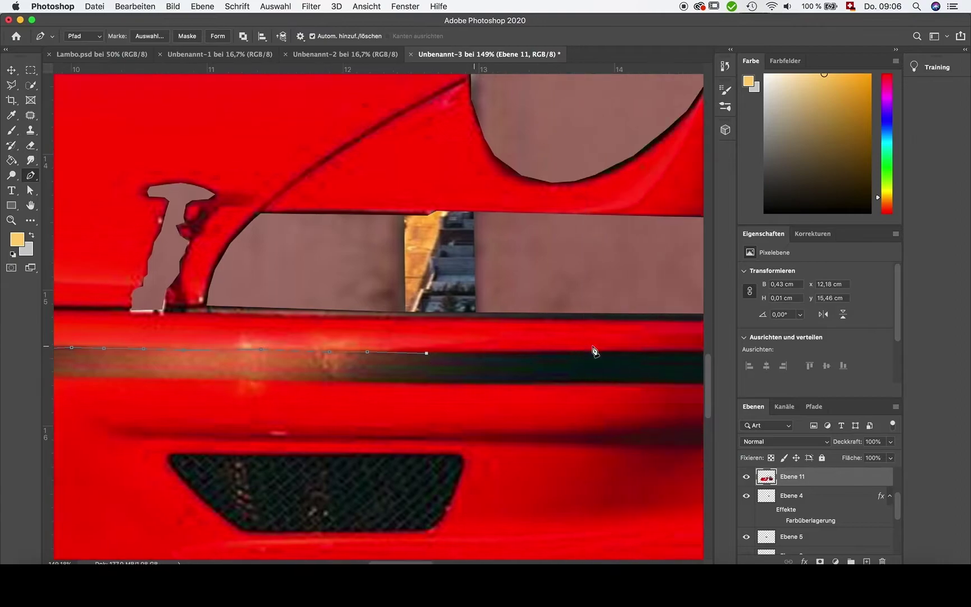
pyautogui.click(521, 349)
pyautogui.click(572, 348)
pyautogui.hscroll(5, 541, 365)
pyautogui.click(513, 359)
pyautogui.click(590, 359)
pyautogui.hscroll(3, 596, 371)
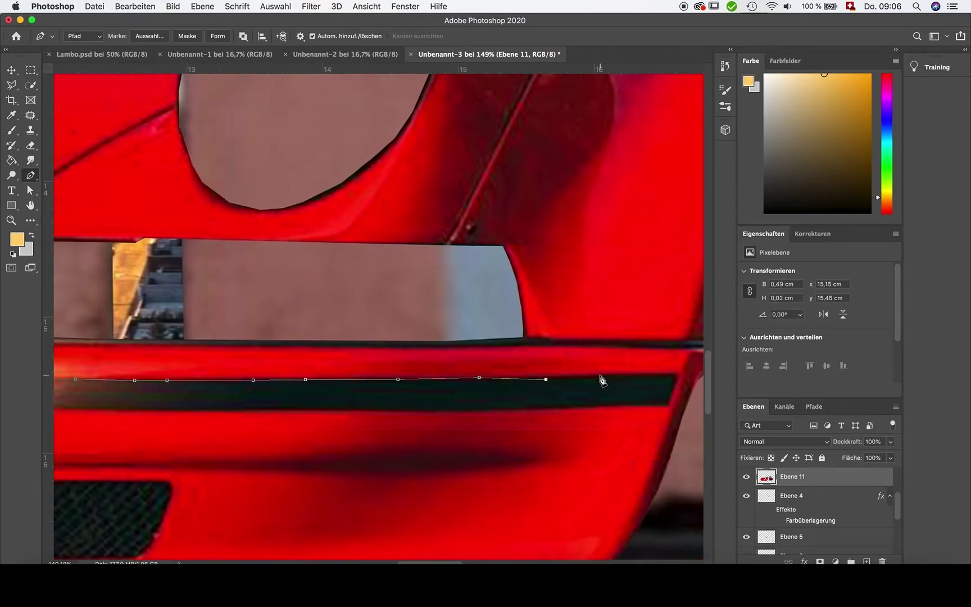
pyautogui.click(604, 381)
pyautogui.click(677, 381)
pyautogui.scroll(2, 697, 414)
pyautogui.hscroll(3, 618, 422)
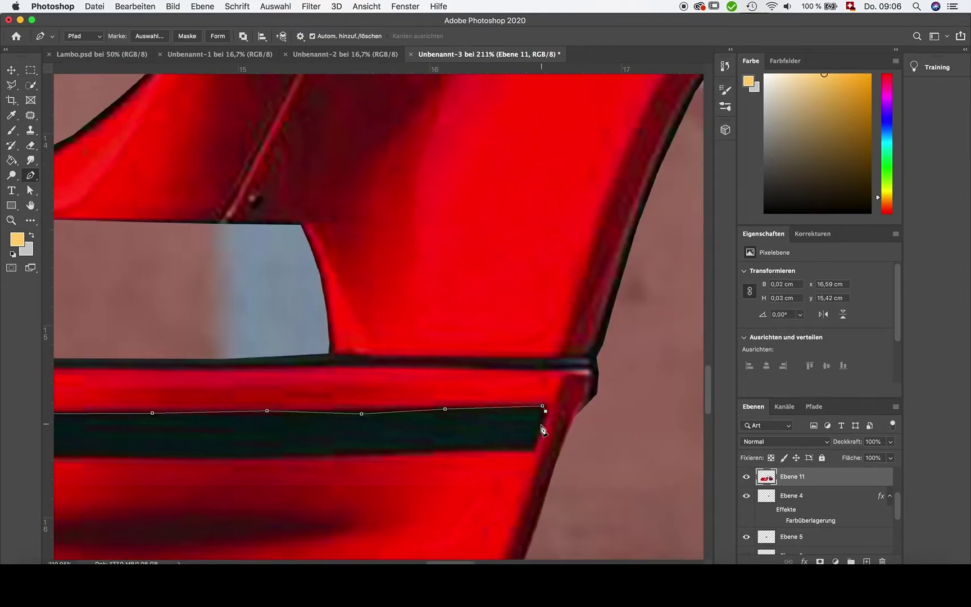
# Trace back along the stripe's lower edge and close the outline at its left end.
pyautogui.click(431, 454)
pyautogui.hscroll(-4, 256, 460)
pyautogui.hscroll(-4, 245, 459)
pyautogui.click(241, 458)
pyautogui.click(174, 450)
pyautogui.hscroll(-5, 192, 454)
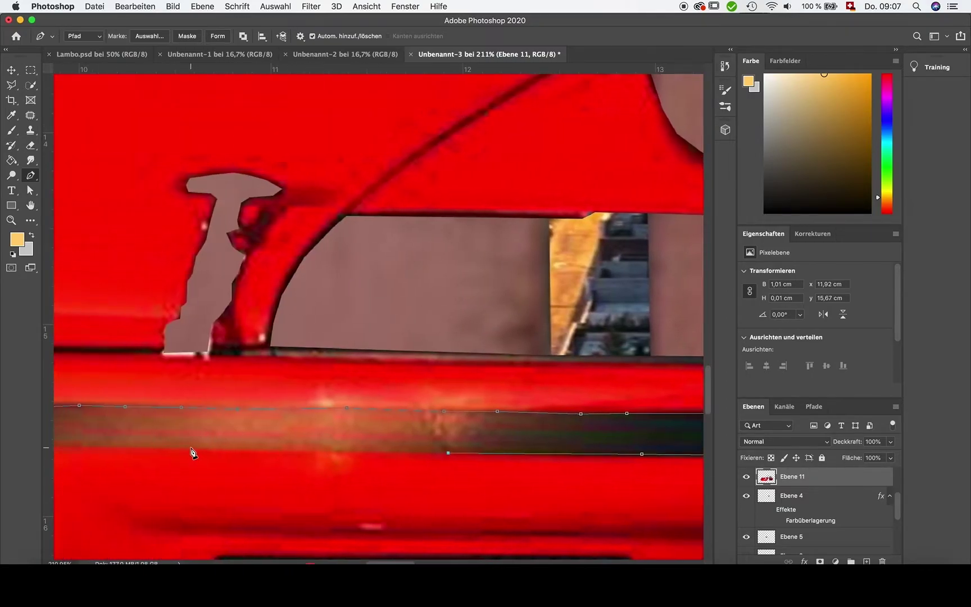
pyautogui.hscroll(-4, 185, 444)
pyautogui.click(180, 437)
pyautogui.hscroll(-8, 191, 436)
pyautogui.hscroll(-4, 196, 422)
pyautogui.click(199, 411)
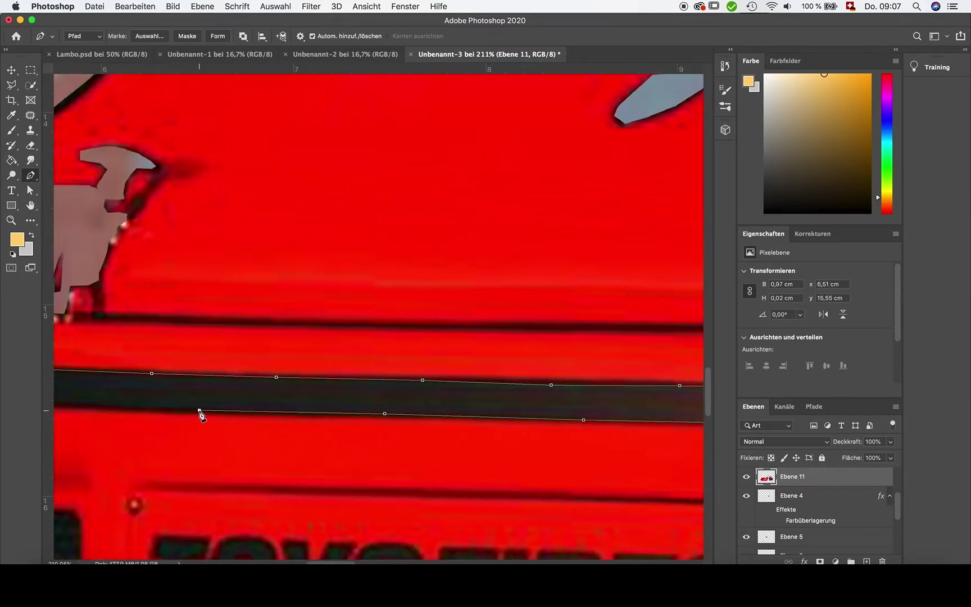
pyautogui.hscroll(-7, 200, 415)
pyautogui.click(259, 399)
pyautogui.click(170, 397)
pyautogui.click(170, 364)
# Make a selection from the stripe outline and cut it out of Ebene 11.
pyautogui.rightClick(225, 386)
pyautogui.click(264, 390)
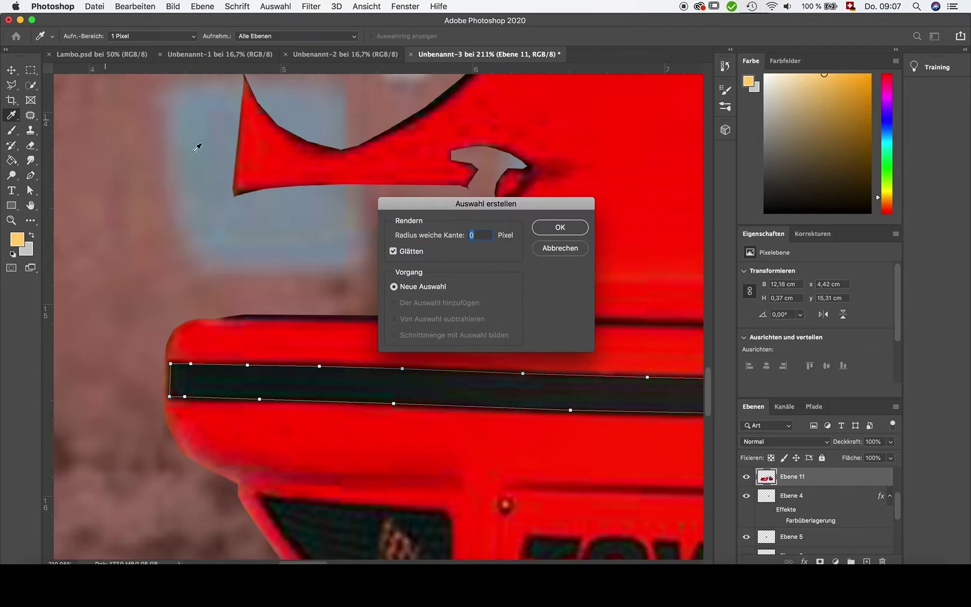
pyautogui.press('Return')
pyautogui.press('w')
pyautogui.rightClick(295, 350)
pyautogui.click(364, 437)
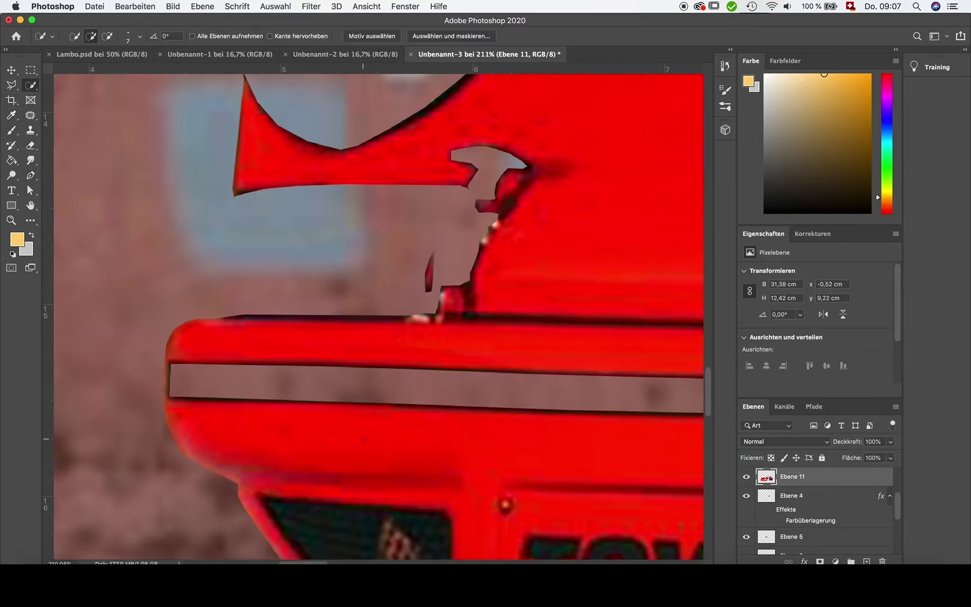
# Duplicate the current layer with Ctrl+J.
pyautogui.scroll(-3, 363, 438)
pyautogui.hotkey('ctrl', 'j')
pyautogui.scroll(4, 365, 449)
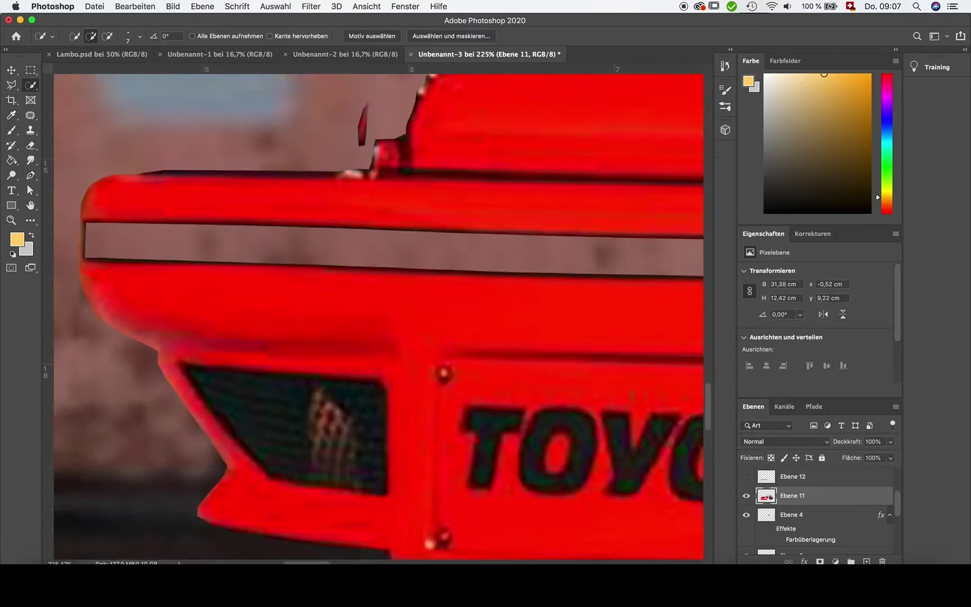
pyautogui.scroll(1, 116, 393)
# Trace the first lower grille opening with a closed Pen path.
pyautogui.click(30, 176)
pyautogui.click(193, 330)
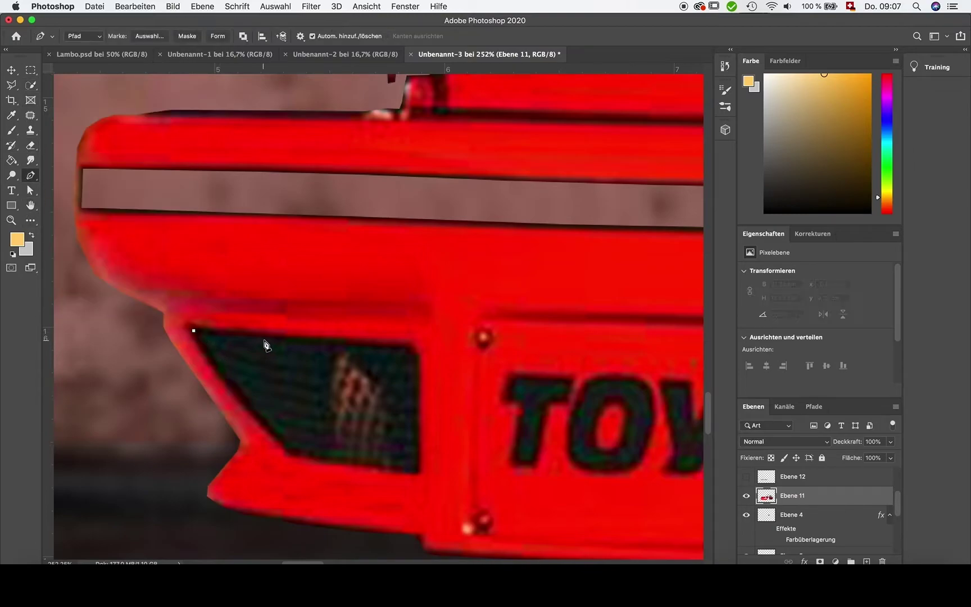
pyautogui.click(266, 338)
pyautogui.click(345, 342)
pyautogui.click(420, 355)
pyautogui.click(417, 470)
pyautogui.click(290, 452)
pyautogui.click(236, 391)
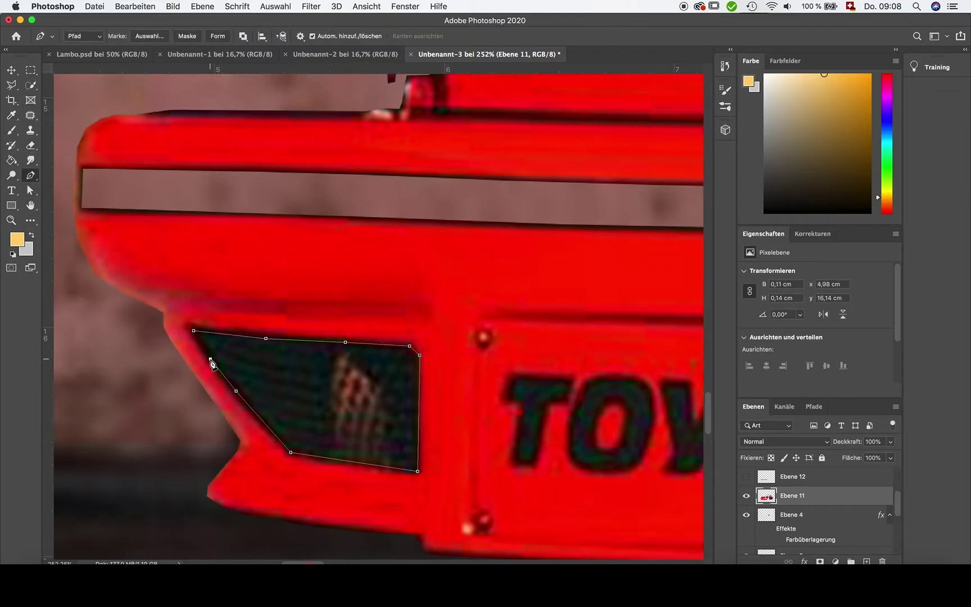
pyautogui.click(193, 330)
# Convert the first grille path into a selection and clear its mesh.
pyautogui.rightClick(220, 352)
pyautogui.click(315, 423)
pyautogui.press('Return')
pyautogui.press('w')
pyautogui.rightClick(353, 392)
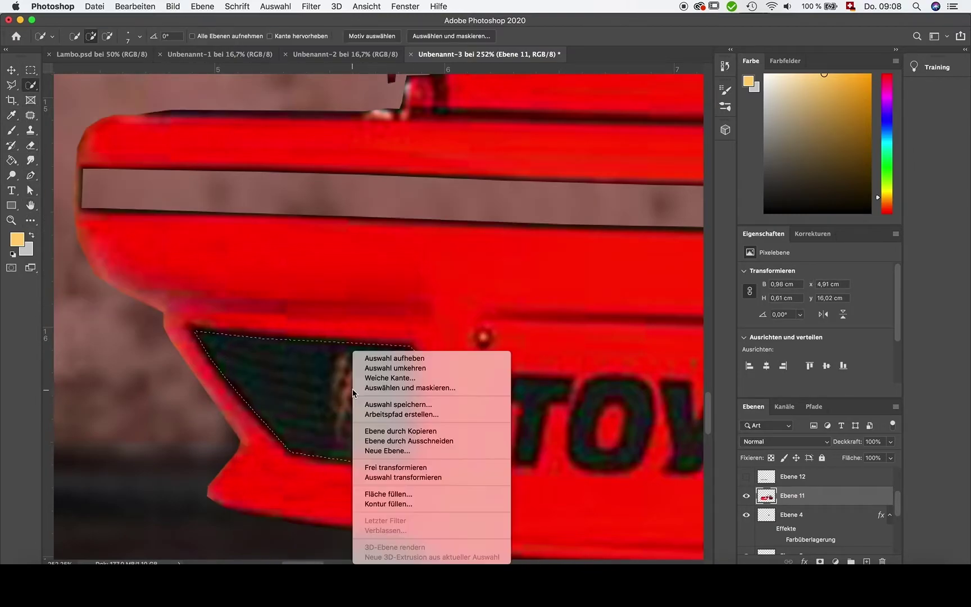
pyautogui.press('Escape')
# Trace the other grille opening beside the number plate with a closed Pen path.
pyautogui.hscroll(10, 337, 393)
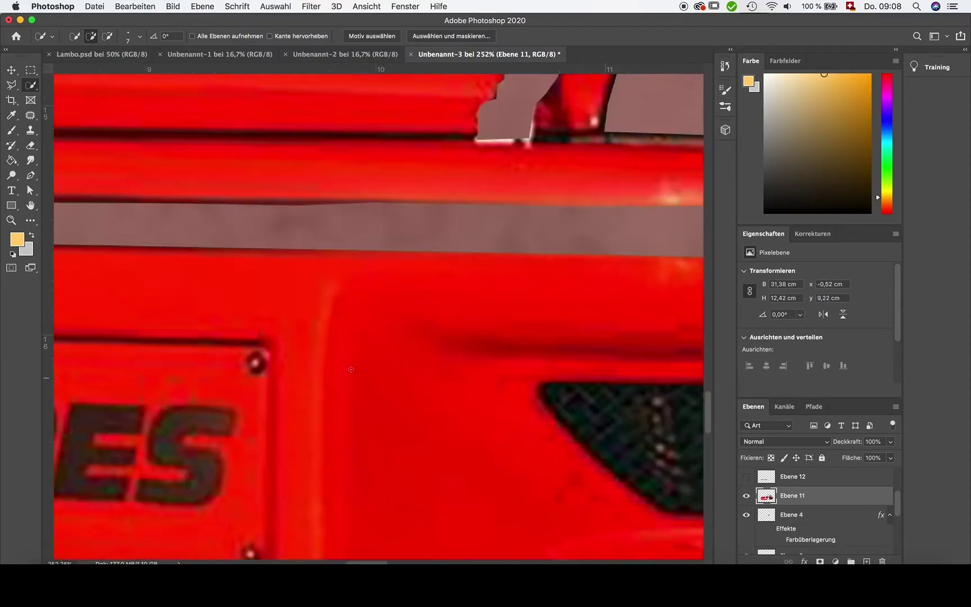
pyautogui.hscroll(10, 253, 410)
pyautogui.press('p')
pyautogui.click(254, 510)
pyautogui.click(156, 431)
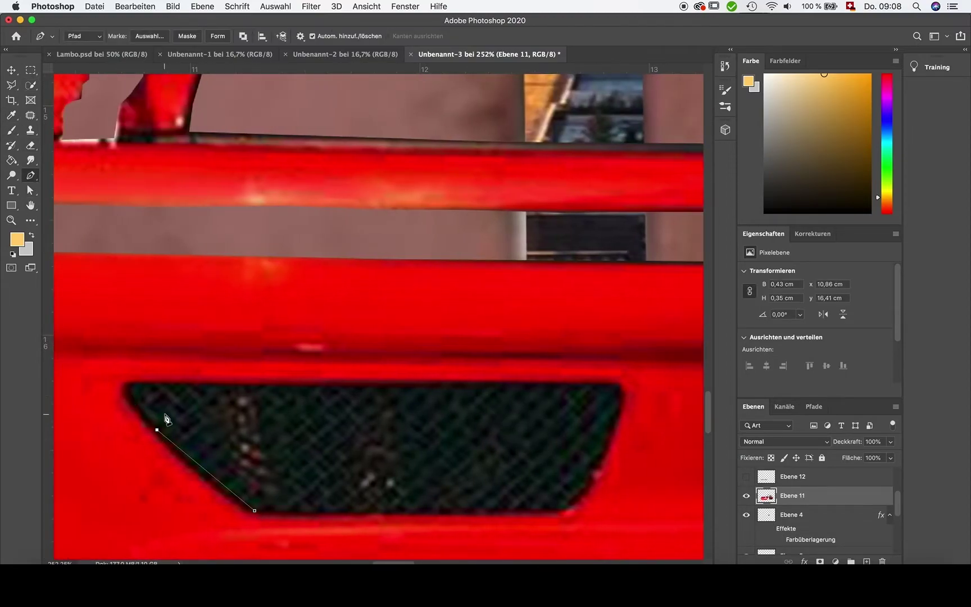
pyautogui.click(230, 494)
pyautogui.click(192, 465)
pyautogui.click(150, 419)
pyautogui.click(131, 396)
pyautogui.click(333, 388)
pyautogui.click(463, 387)
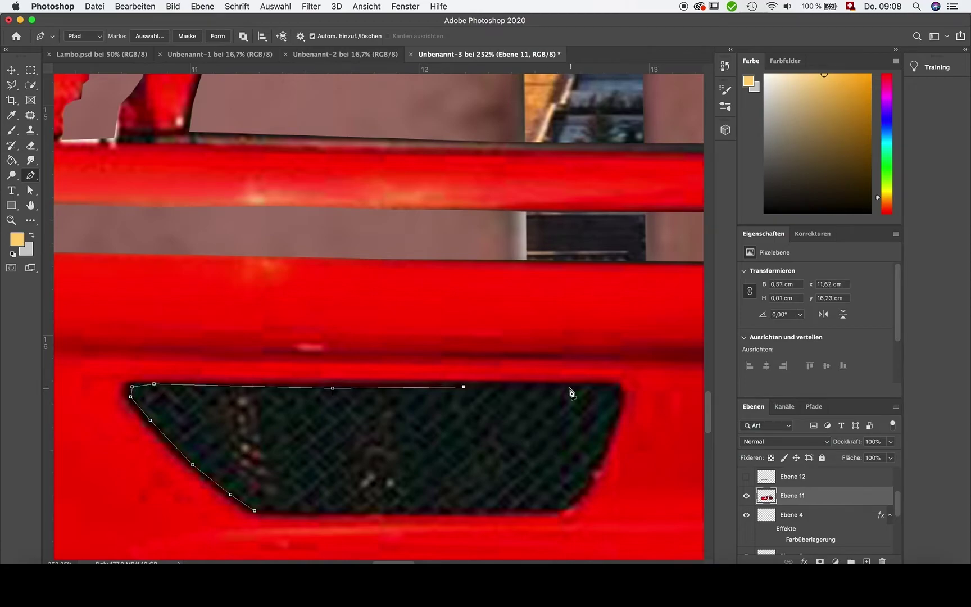
pyautogui.click(615, 386)
pyautogui.click(619, 395)
pyautogui.click(615, 422)
pyautogui.click(594, 472)
pyautogui.click(581, 494)
pyautogui.click(554, 507)
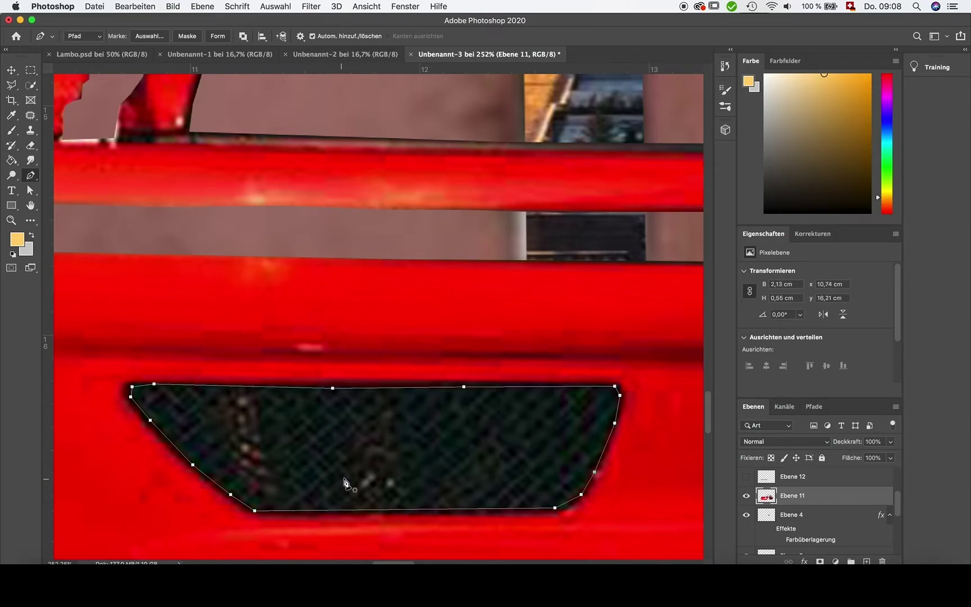
# Turn the second grille path into a selection and clear its mesh.
pyautogui.rightClick(356, 453)
pyautogui.click(444, 498)
pyautogui.press('Return')
pyautogui.press('w')
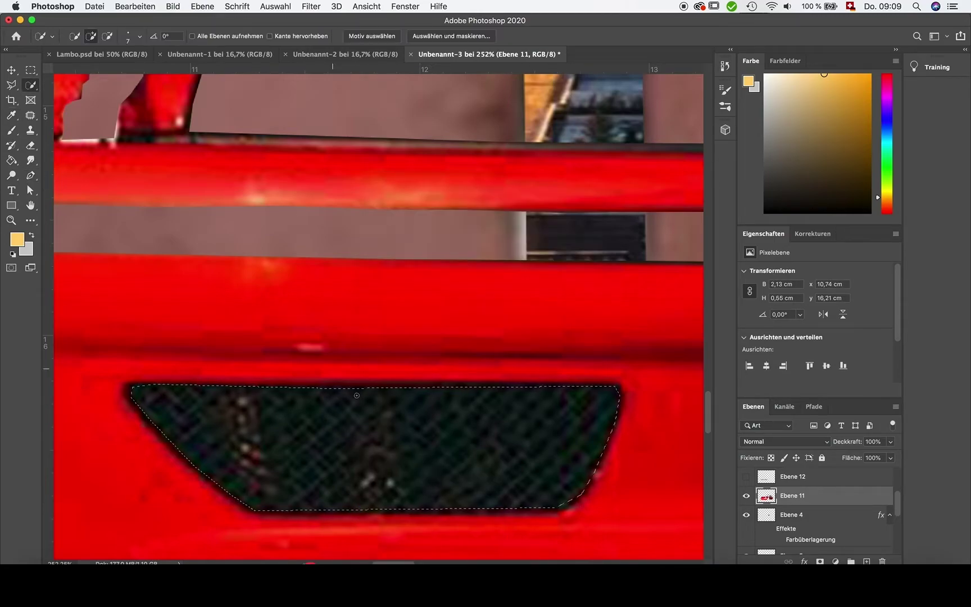
pyautogui.rightClick(356, 395)
pyautogui.press('Escape')
pyautogui.scroll(-10, 416, 442)
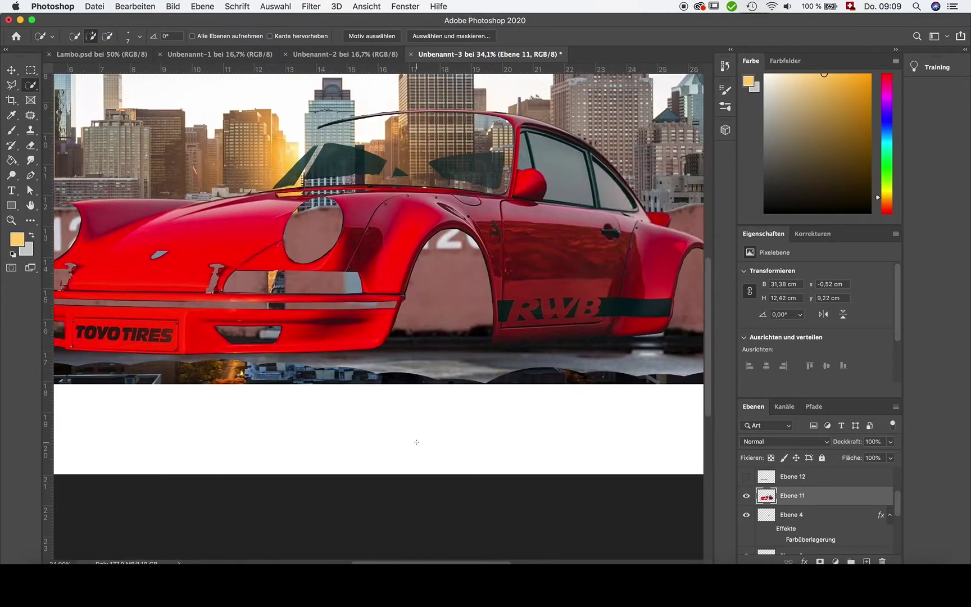
pyautogui.scroll(3, 112, 334)
pyautogui.scroll(3, 112, 334)
pyautogui.scroll(2, 112, 334)
# Set up the Eraser with a small hard brush.
pyautogui.press('e')
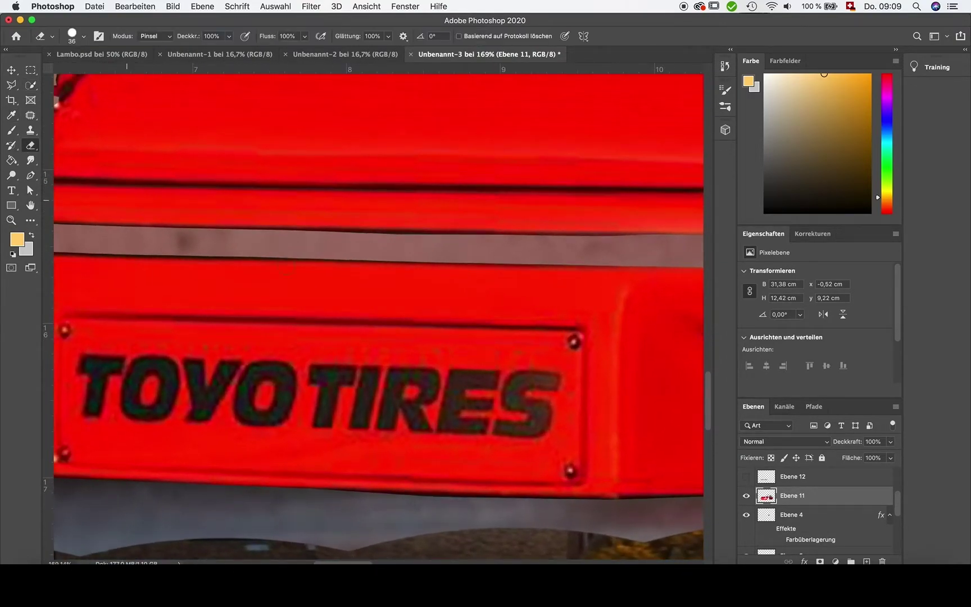
pyautogui.click(84, 36)
pyautogui.click(574, 474)
pyautogui.hscroll(-5, 241, 449)
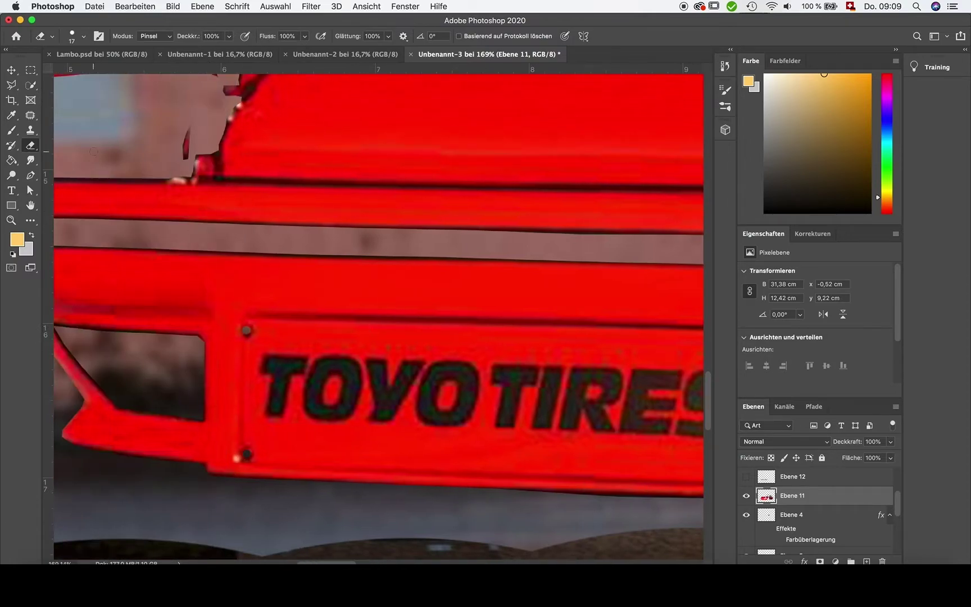
pyautogui.moveTo(30, 84); pyautogui.dragTo(73, 111)
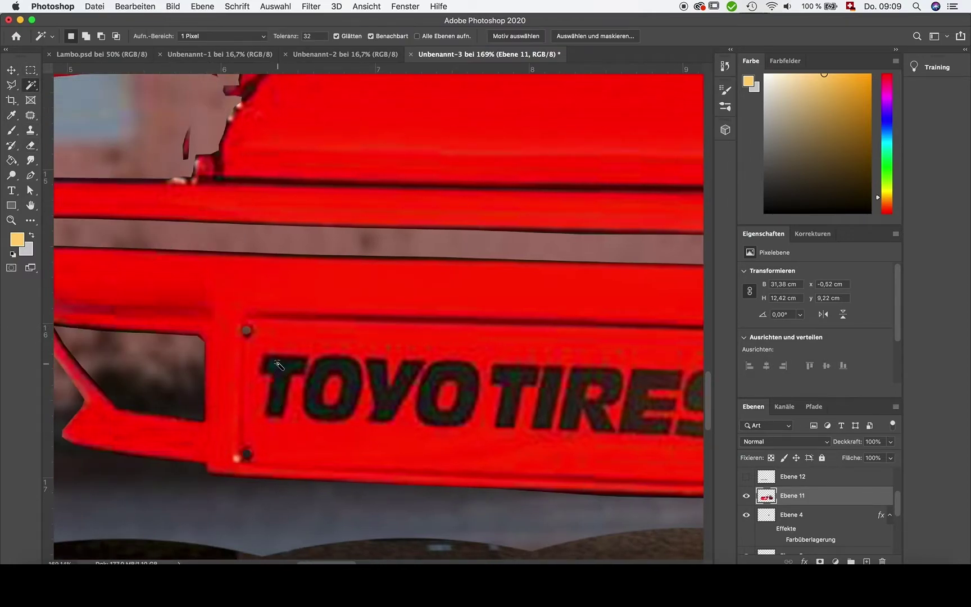
pyautogui.press('e')
# Erase the green fill from the T, O, Y and I letters of TOYO TIRES.
pyautogui.keyDown('shift'); pyautogui.click(304, 361); pyautogui.keyUp('shift')
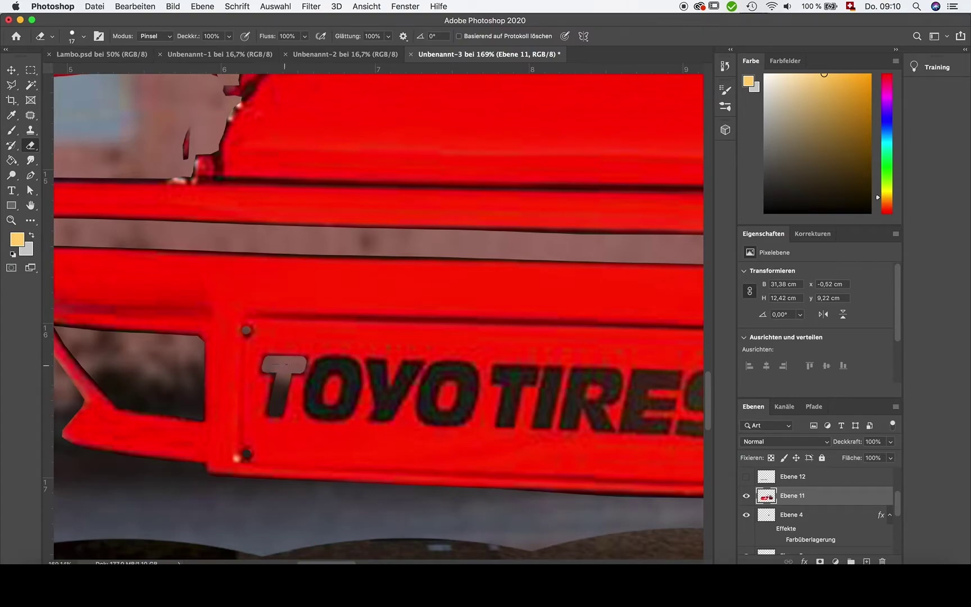
pyautogui.moveTo(337, 363); pyautogui.dragTo(357, 382)
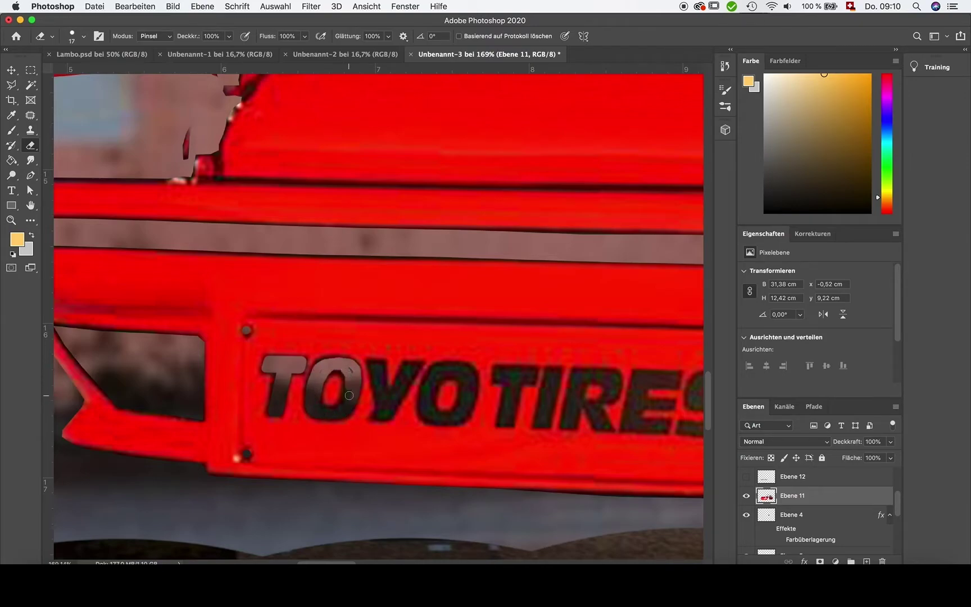
pyautogui.scroll(2, 352, 377)
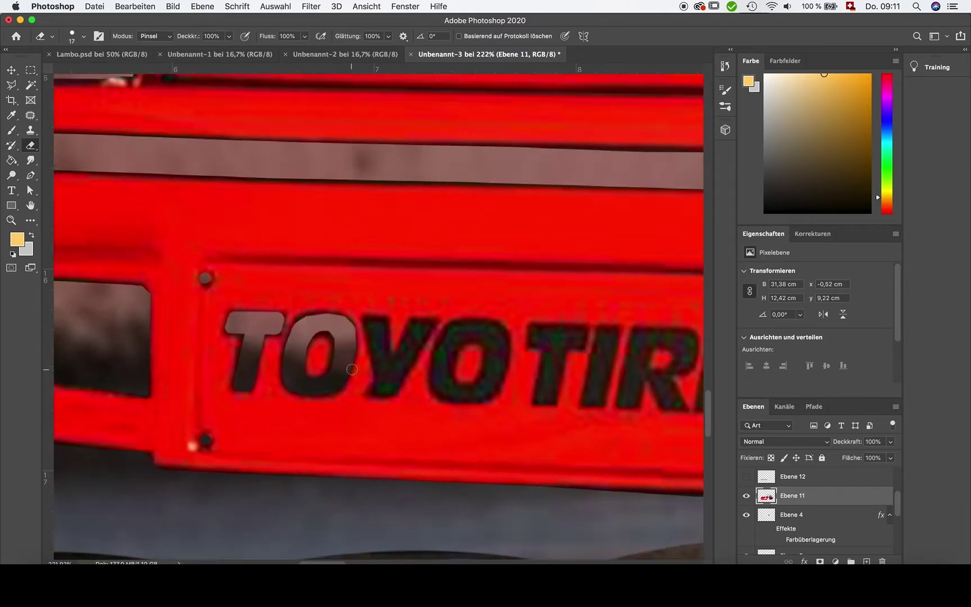
pyautogui.moveTo(372, 332)
pyautogui.mouseDown()
pyautogui.moveTo(387, 356)
pyautogui.moveTo(401, 350)
pyautogui.moveTo(410, 365)
pyautogui.moveTo(475, 324)
pyautogui.moveTo(499, 375)
pyautogui.moveTo(449, 344)
pyautogui.moveTo(540, 344)
pyautogui.moveTo(541, 398)
pyautogui.mouseUp()
pyautogui.moveTo(601, 330)
pyautogui.mouseDown()
pyautogui.moveTo(594, 385)
pyautogui.moveTo(600, 357)
pyautogui.mouseUp()
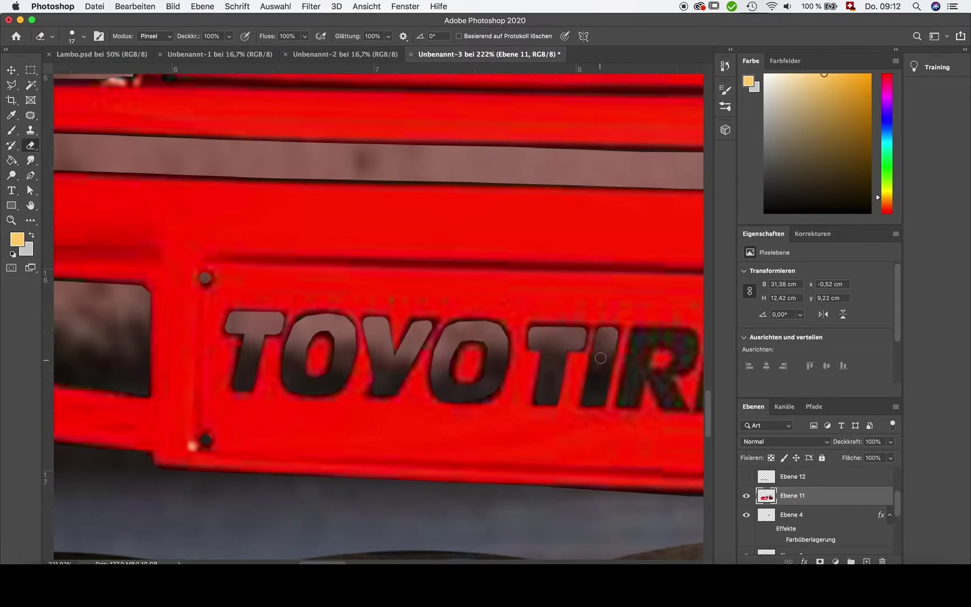
pyautogui.moveTo(650, 337)
pyautogui.mouseDown()
pyautogui.moveTo(646, 360)
pyautogui.moveTo(635, 350)
pyautogui.mouseUp()
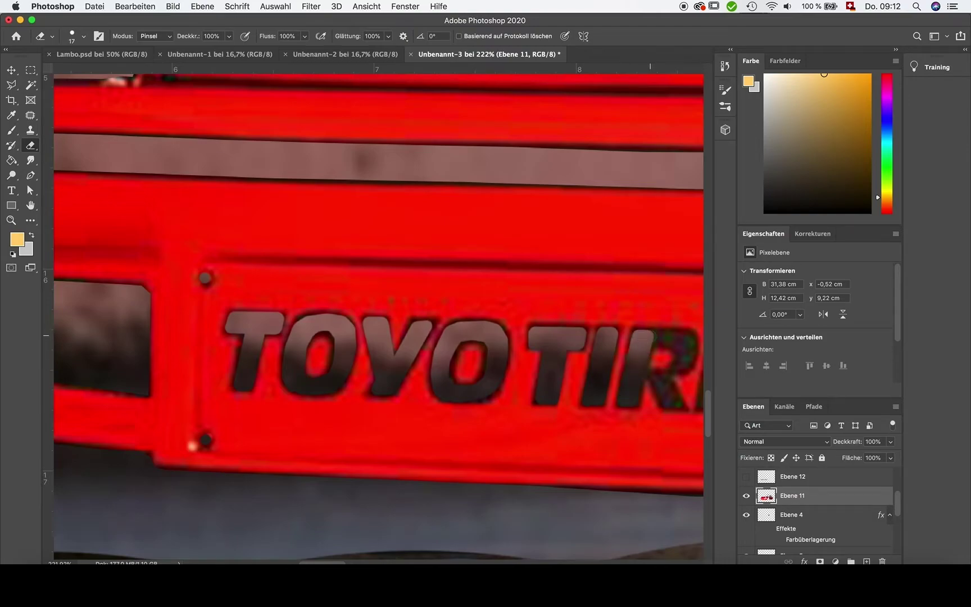
# Erase the green fill from the R, E and S letters.
pyautogui.hscroll(10, 401, 333)
pyautogui.moveTo(421, 334); pyautogui.dragTo(468, 355)
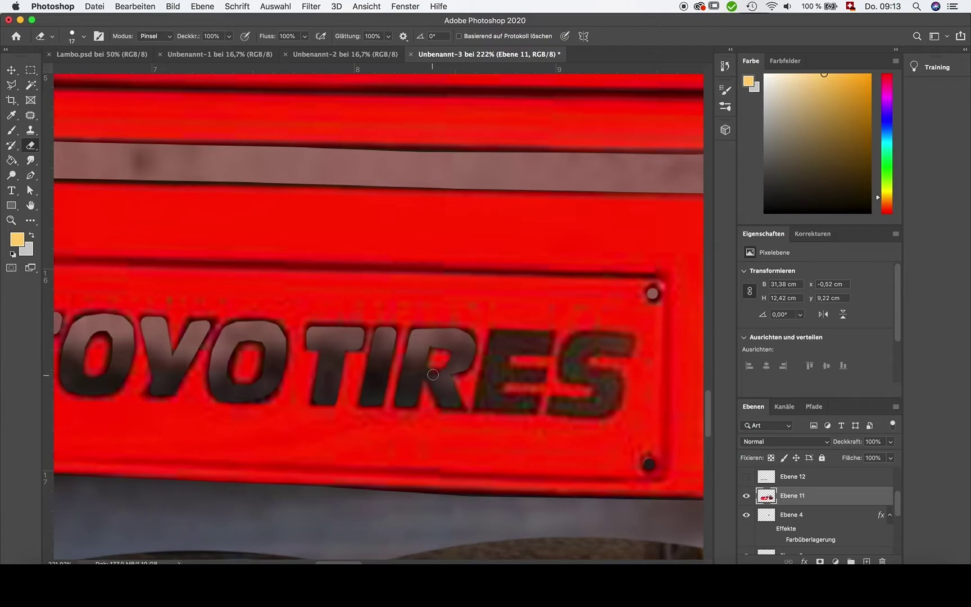
pyautogui.moveTo(482, 410)
pyautogui.mouseDown()
pyautogui.moveTo(543, 338)
pyautogui.moveTo(489, 401)
pyautogui.moveTo(506, 370)
pyautogui.mouseUp()
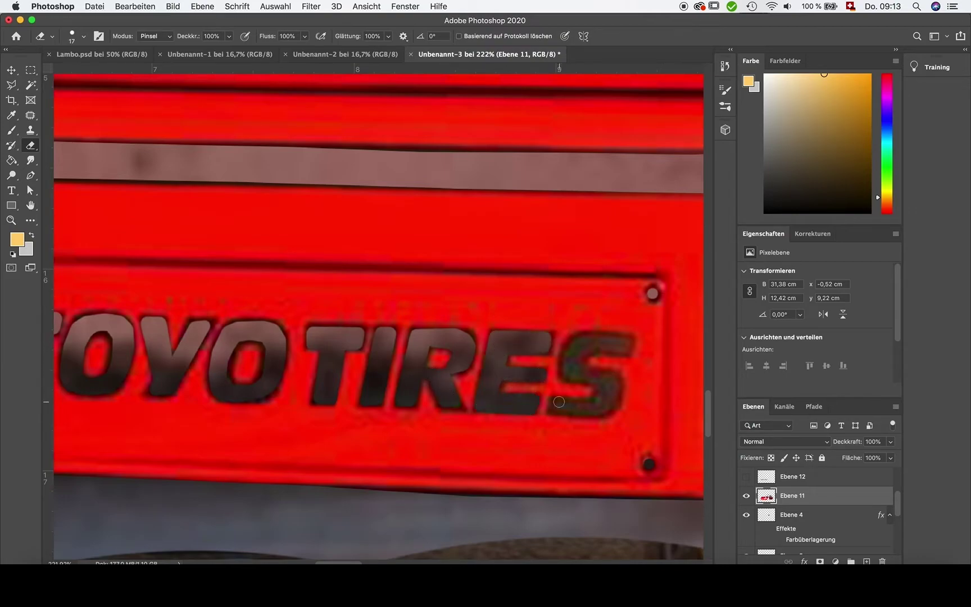
pyautogui.moveTo(559, 402)
pyautogui.mouseDown()
pyautogui.moveTo(602, 388)
pyautogui.moveTo(570, 354)
pyautogui.moveTo(627, 341)
pyautogui.moveTo(581, 351)
pyautogui.mouseUp()
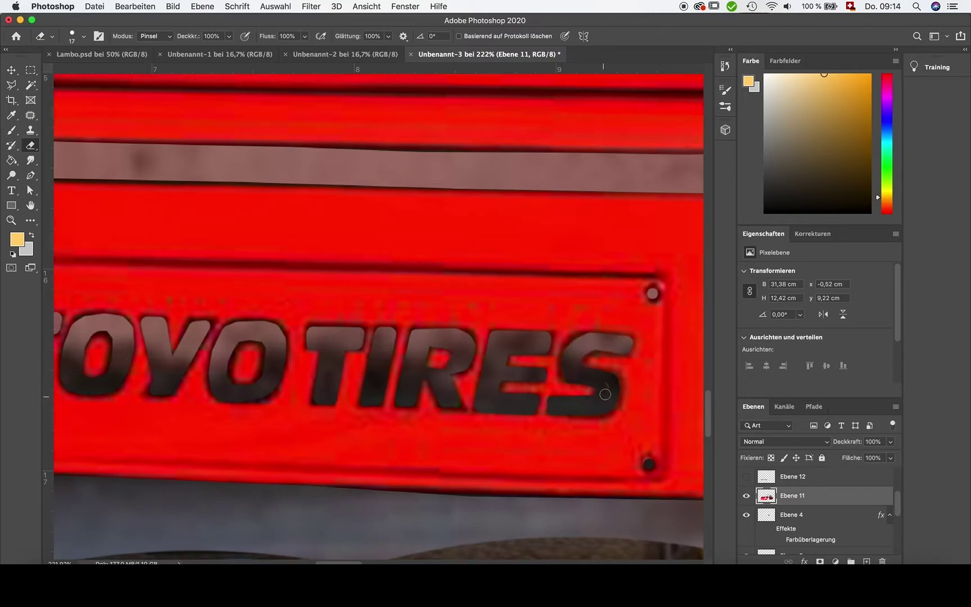
# Erase the dark parallelogram fill beside the RWB lettering.
pyautogui.scroll(-10, 589, 402)
pyautogui.scroll(2, 510, 237)
pyautogui.scroll(2, 510, 237)
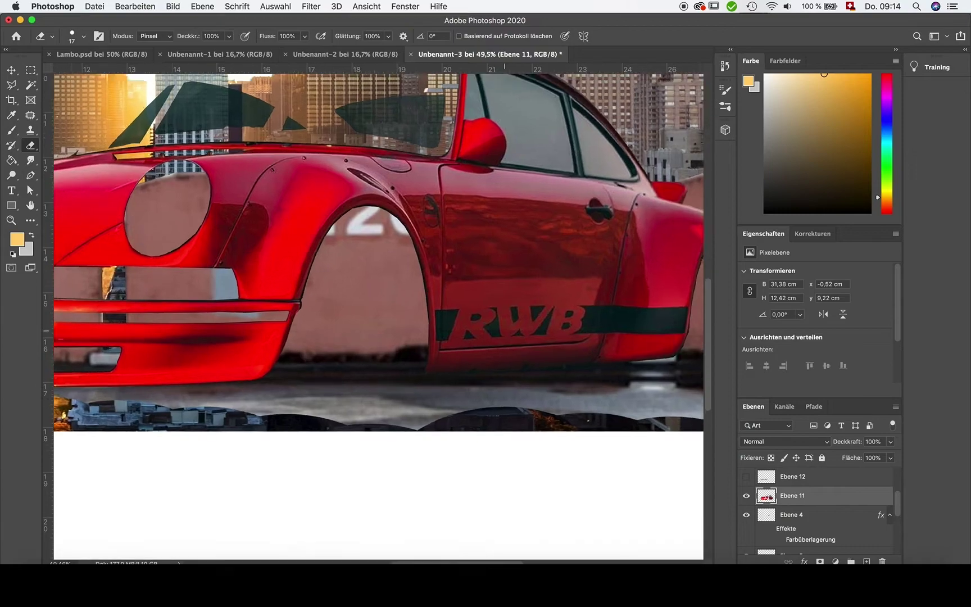
pyautogui.scroll(2, 509, 237)
pyautogui.scroll(3, 510, 237)
pyautogui.scroll(1, 349, 284)
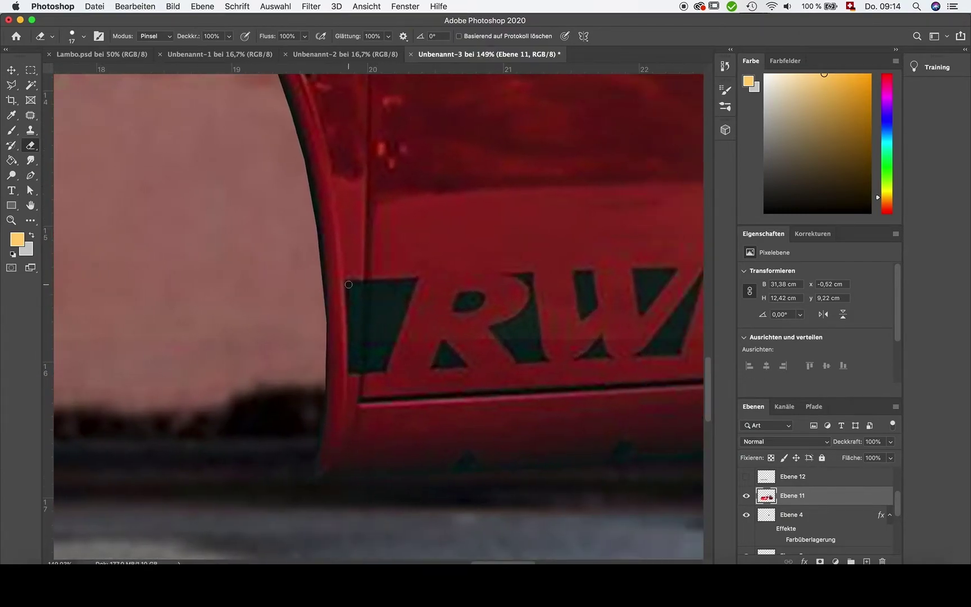
pyautogui.keyDown('shift'); pyautogui.click(413, 280); pyautogui.keyUp('shift')
pyautogui.keyDown('shift'); pyautogui.click(386, 369); pyautogui.keyUp('shift')
pyautogui.keyDown('shift'); pyautogui.click(352, 371); pyautogui.keyUp('shift')
pyautogui.keyDown('shift'); pyautogui.click(348, 285); pyautogui.keyUp('shift')
pyautogui.moveTo(351, 290)
pyautogui.mouseDown()
pyautogui.moveTo(405, 285)
pyautogui.moveTo(356, 293)
pyautogui.moveTo(375, 360)
pyautogui.moveTo(361, 297)
pyautogui.moveTo(379, 354)
pyautogui.mouseUp()
# Erase the dark fill inside the R with a smaller eraser.
pyautogui.click(83, 36)
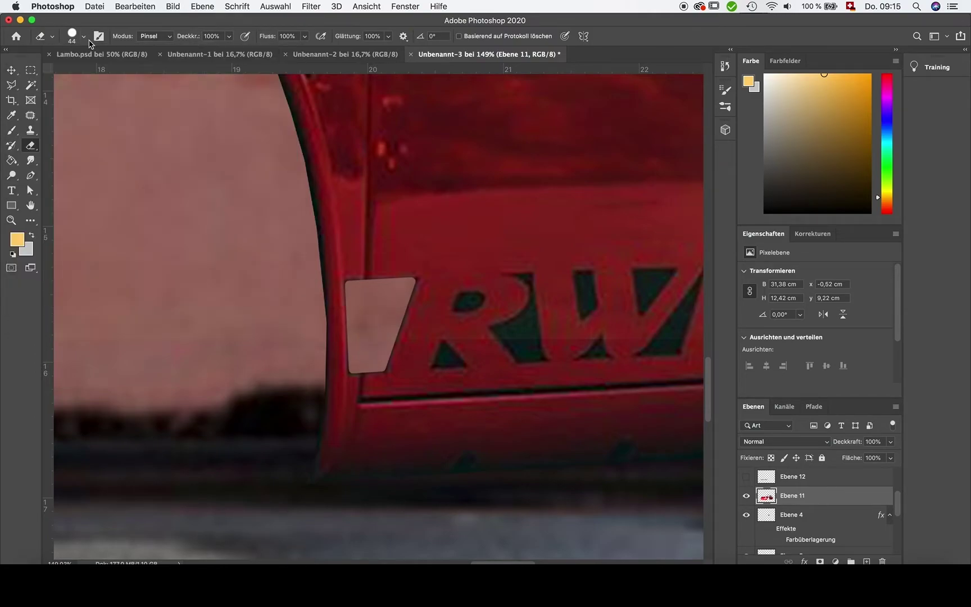
pyautogui.press('Return')
pyautogui.moveTo(458, 306); pyautogui.dragTo(480, 299)
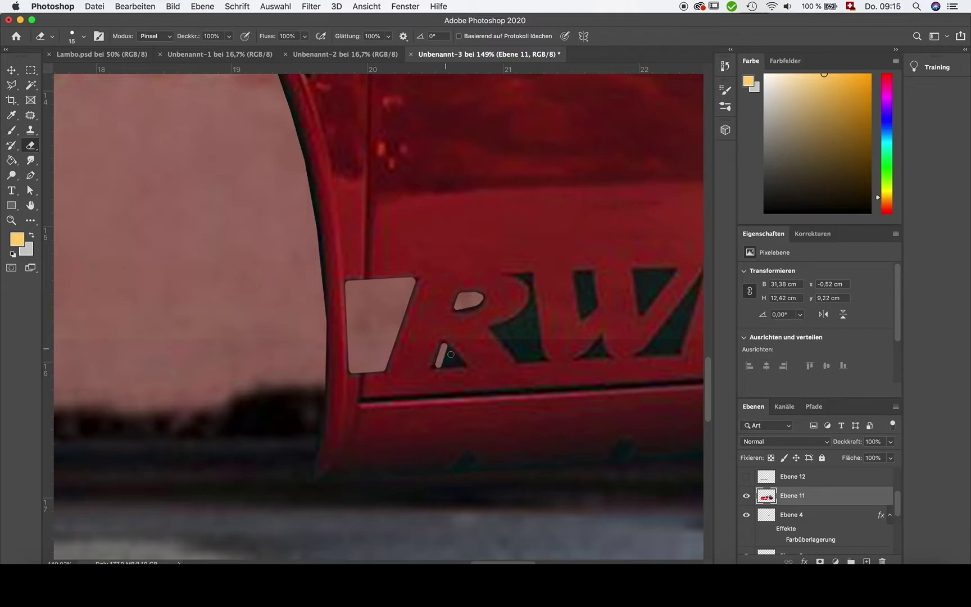
pyautogui.hscroll(3, 448, 357)
pyautogui.moveTo(400, 343)
pyautogui.mouseDown()
pyautogui.moveTo(451, 373)
pyautogui.moveTo(438, 291)
pyautogui.mouseUp()
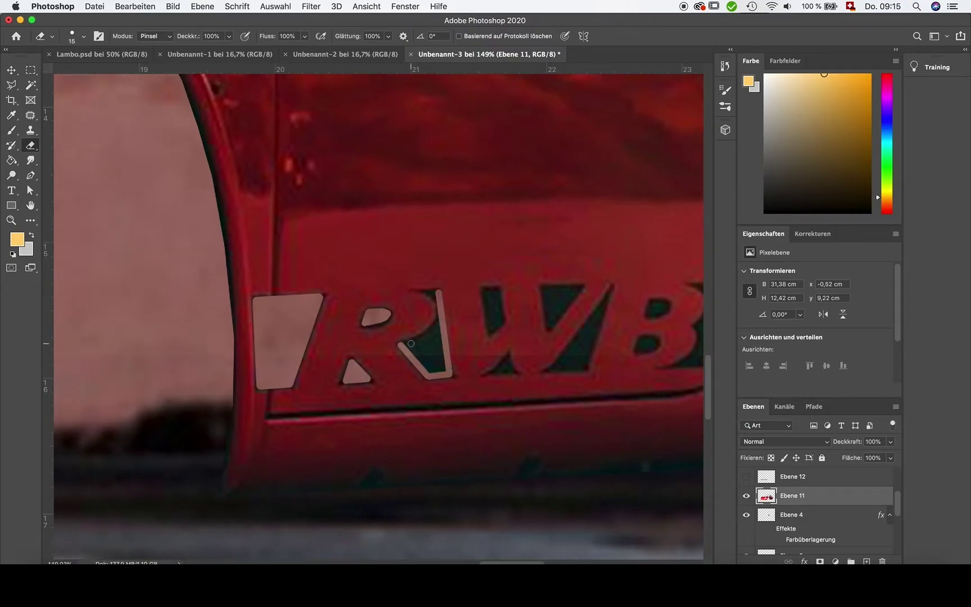
pyautogui.click(83, 36)
pyautogui.moveTo(424, 337); pyautogui.dragTo(444, 365)
pyautogui.click(83, 36)
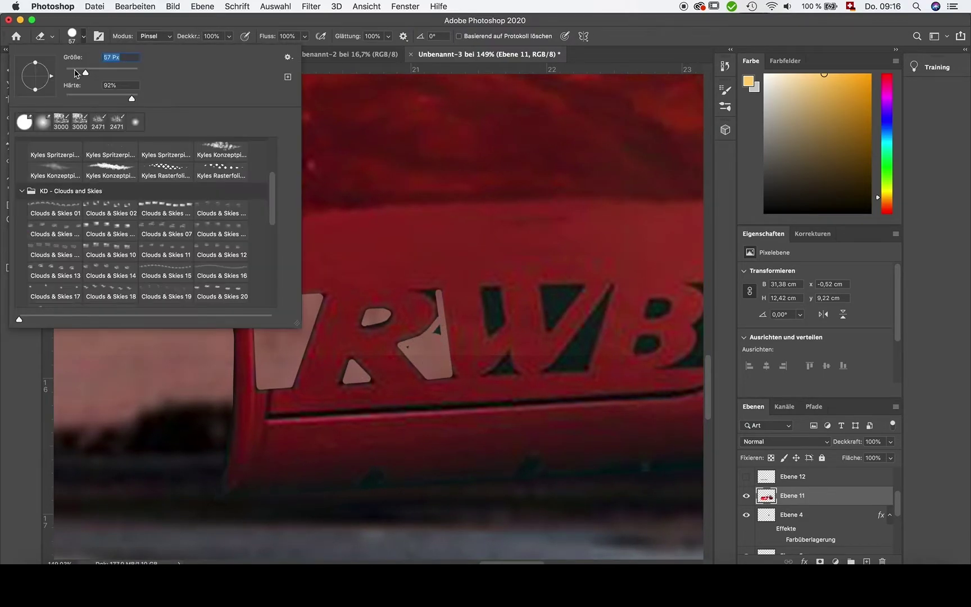
pyautogui.press('Return')
pyautogui.click(437, 295)
# Erase the dark fill from the W's strokes and its small triangle.
pyautogui.hscroll(3, 456, 304)
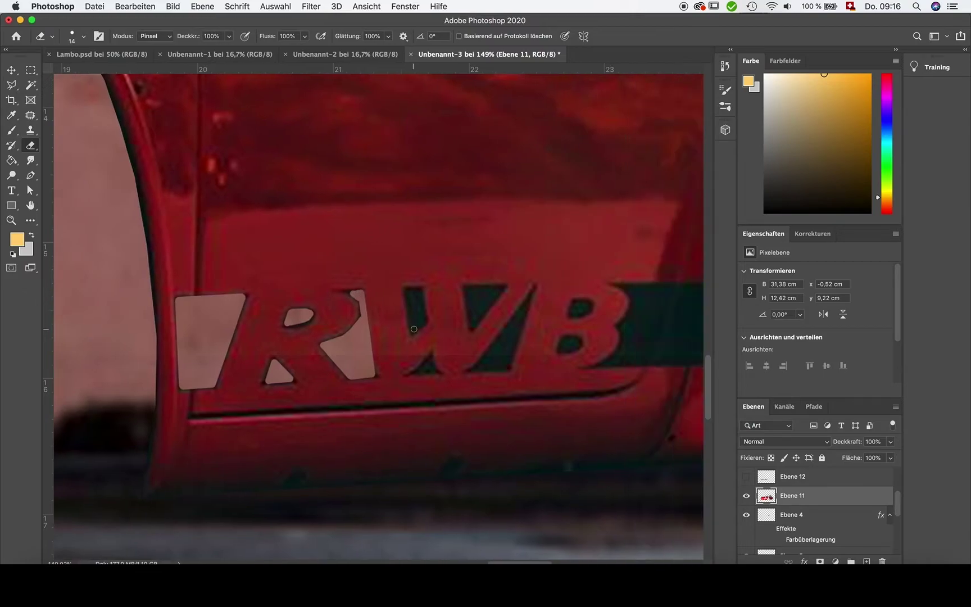
pyautogui.moveTo(413, 329); pyautogui.dragTo(425, 319)
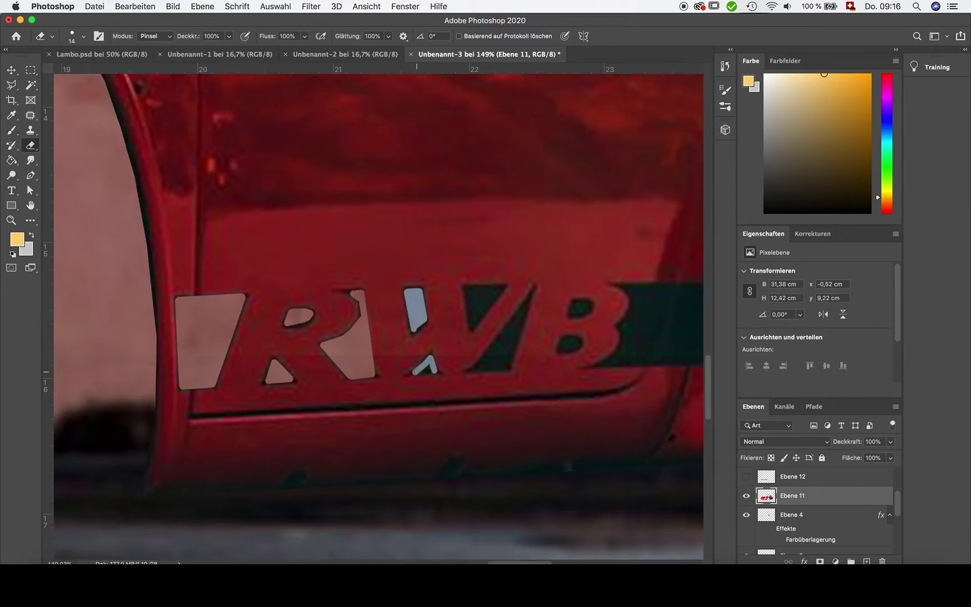
pyautogui.moveTo(527, 304); pyautogui.dragTo(496, 359)
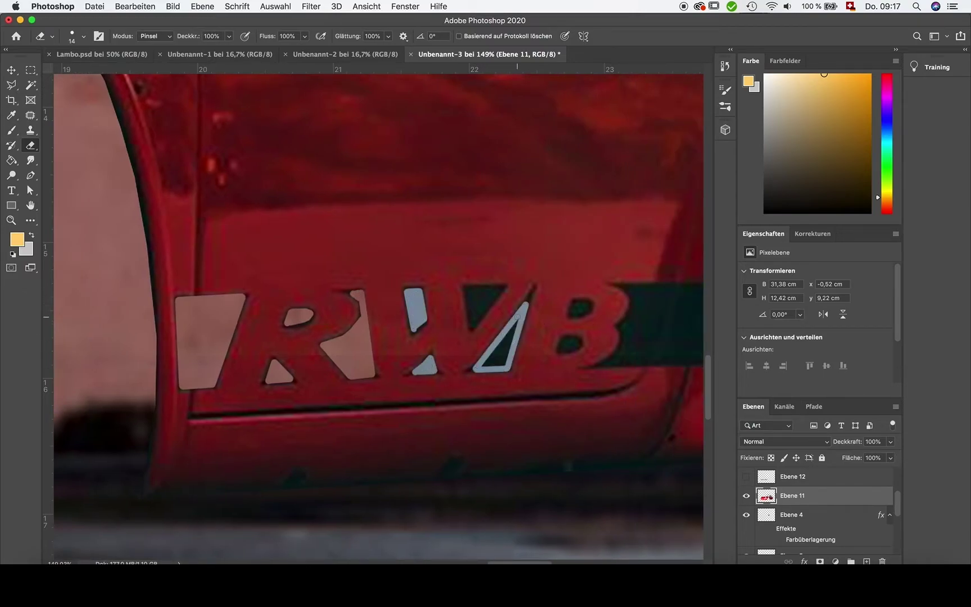
pyautogui.moveTo(472, 323); pyautogui.dragTo(479, 303)
pyautogui.moveTo(582, 310); pyautogui.dragTo(597, 307)
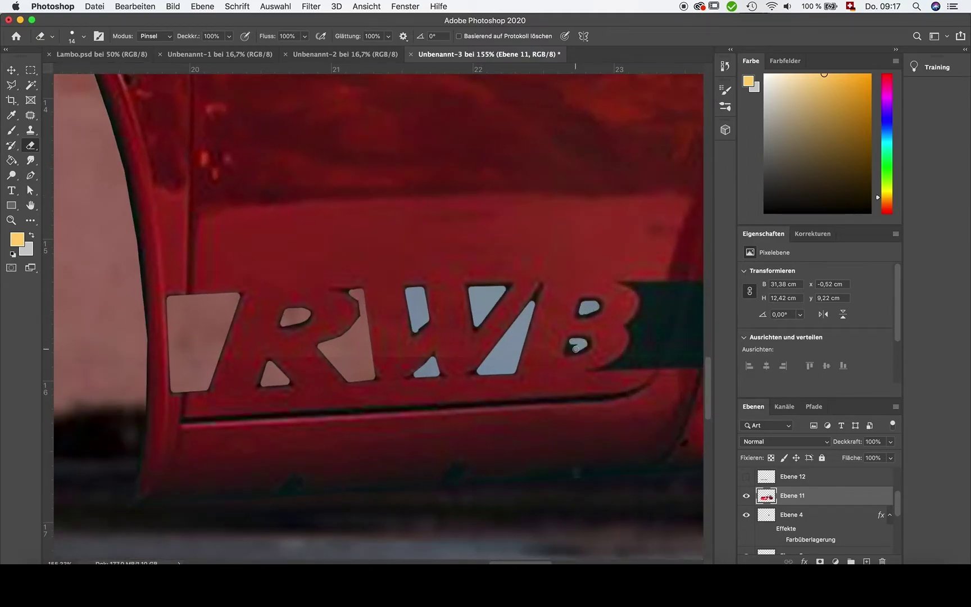
# Erase the dark band following the B of the RWB lettering.
pyautogui.hscroll(5, 590, 345)
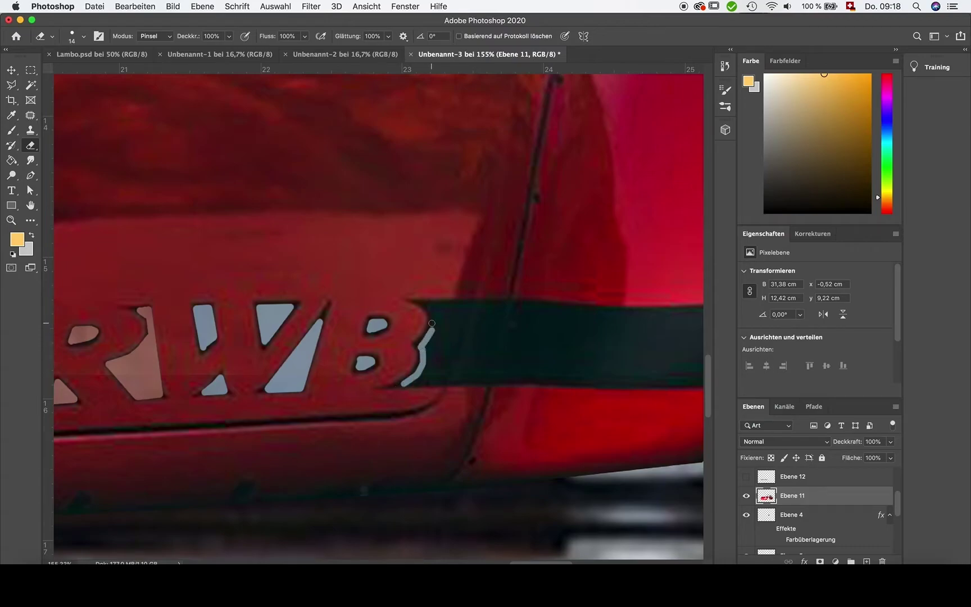
pyautogui.moveTo(512, 304); pyautogui.dragTo(433, 302)
pyautogui.hscroll(4, 565, 314)
pyautogui.moveTo(590, 322)
pyautogui.mouseDown()
pyautogui.moveTo(487, 396)
pyautogui.moveTo(277, 384)
pyautogui.mouseUp()
pyautogui.click(83, 36)
pyautogui.moveTo(393, 337); pyautogui.dragTo(566, 366)
pyautogui.hotkey('ctrl', 'z')
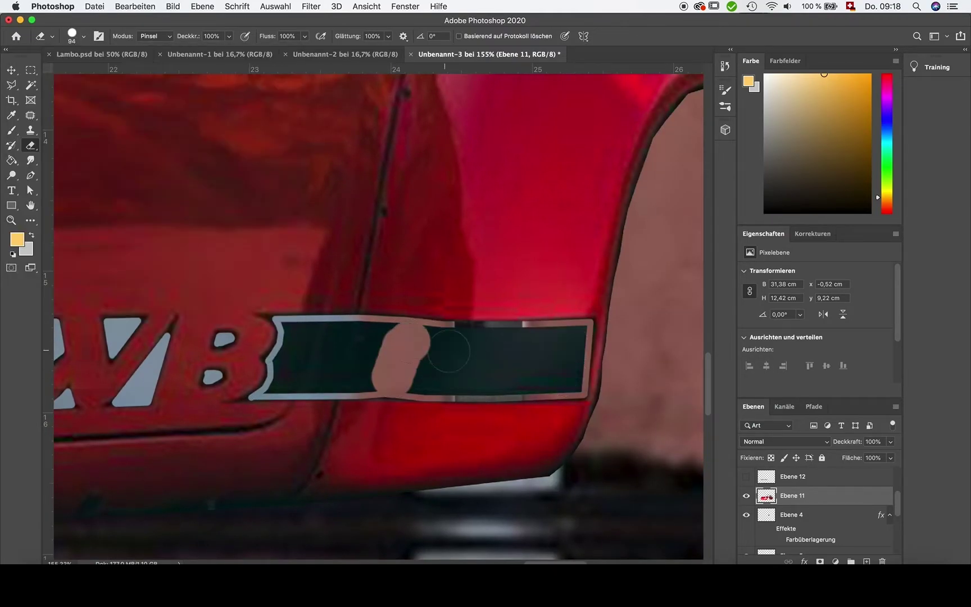
pyautogui.moveTo(439, 345)
pyautogui.mouseDown()
pyautogui.moveTo(567, 360)
pyautogui.moveTo(474, 381)
pyautogui.mouseUp()
pyautogui.moveTo(396, 327)
pyautogui.mouseDown()
pyautogui.moveTo(292, 382)
pyautogui.moveTo(394, 332)
pyautogui.mouseUp()
pyautogui.press('[')
pyautogui.press('[')
pyautogui.press('[')
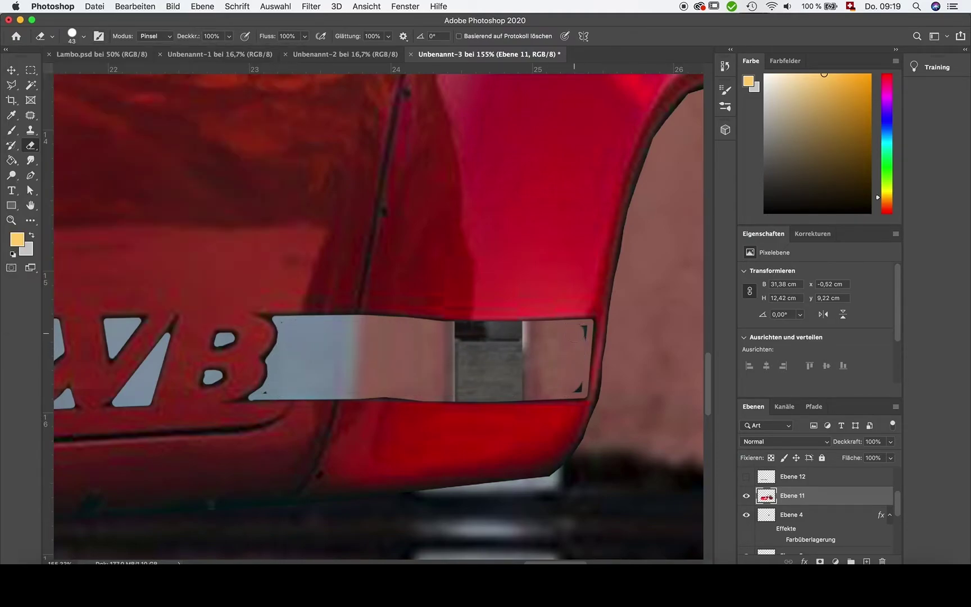
# Reduce the eraser to 19 and erase both door handle recesses.
pyautogui.click(84, 36)
pyautogui.moveTo(84, 54); pyautogui.dragTo(56, 54)
pyautogui.press('Return')
pyautogui.scroll(-5, 371, 315)
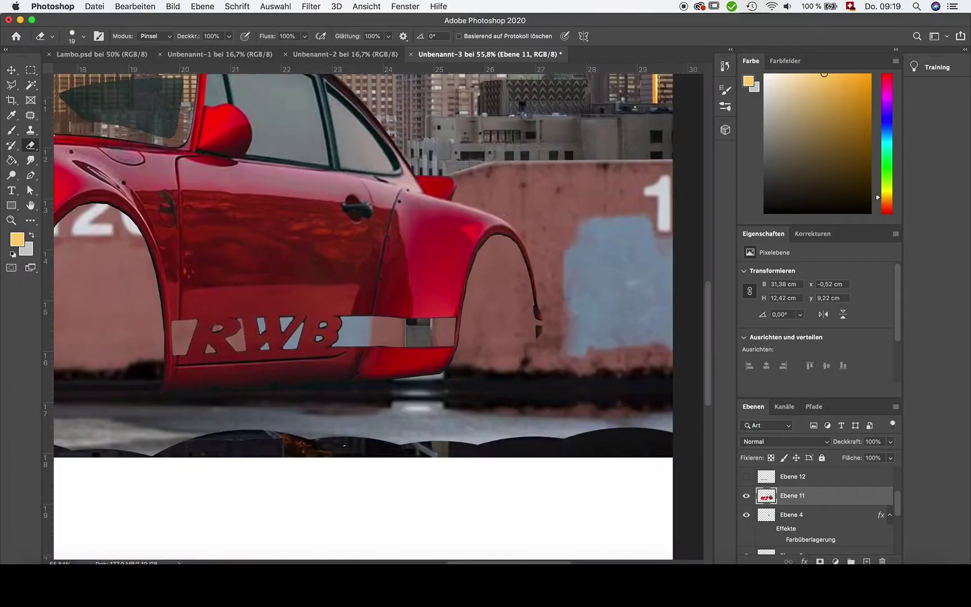
pyautogui.scroll(5, 341, 458)
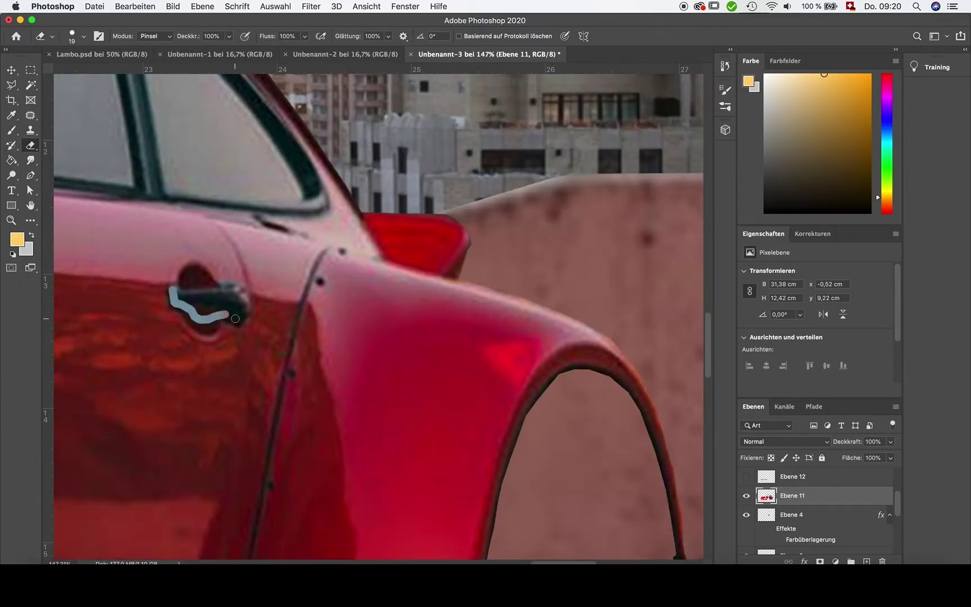
pyautogui.moveTo(235, 318)
pyautogui.mouseDown()
pyautogui.moveTo(226, 288)
pyautogui.moveTo(196, 302)
pyautogui.mouseUp()
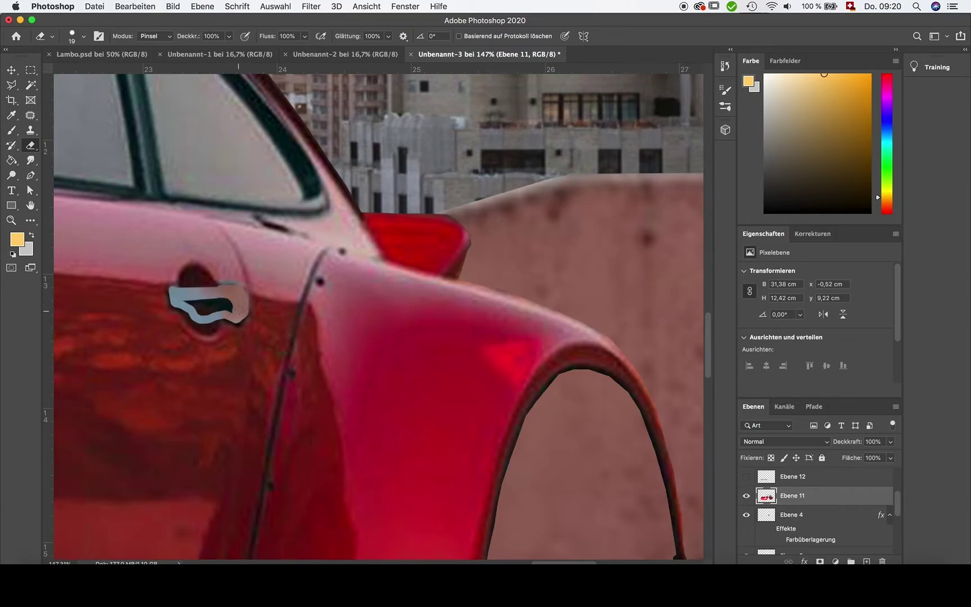
pyautogui.moveTo(190, 303); pyautogui.dragTo(232, 305)
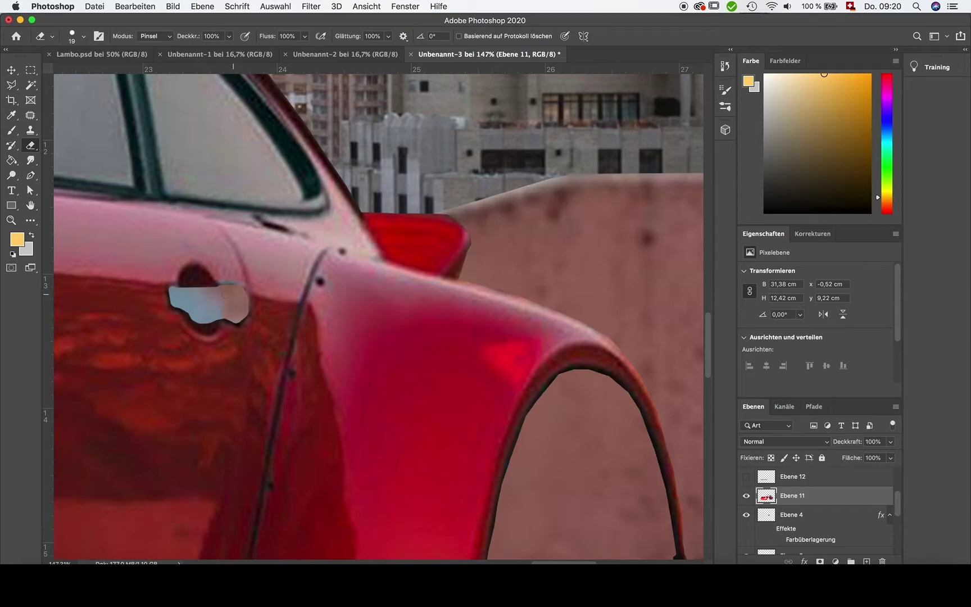
pyautogui.hscroll(-10, 305, 295)
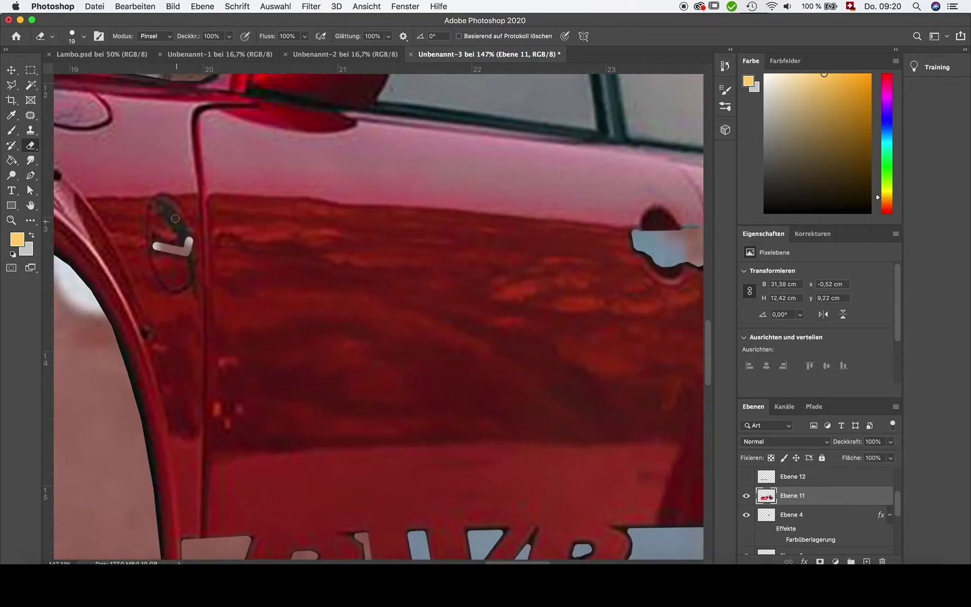
pyautogui.moveTo(190, 241); pyautogui.dragTo(160, 205)
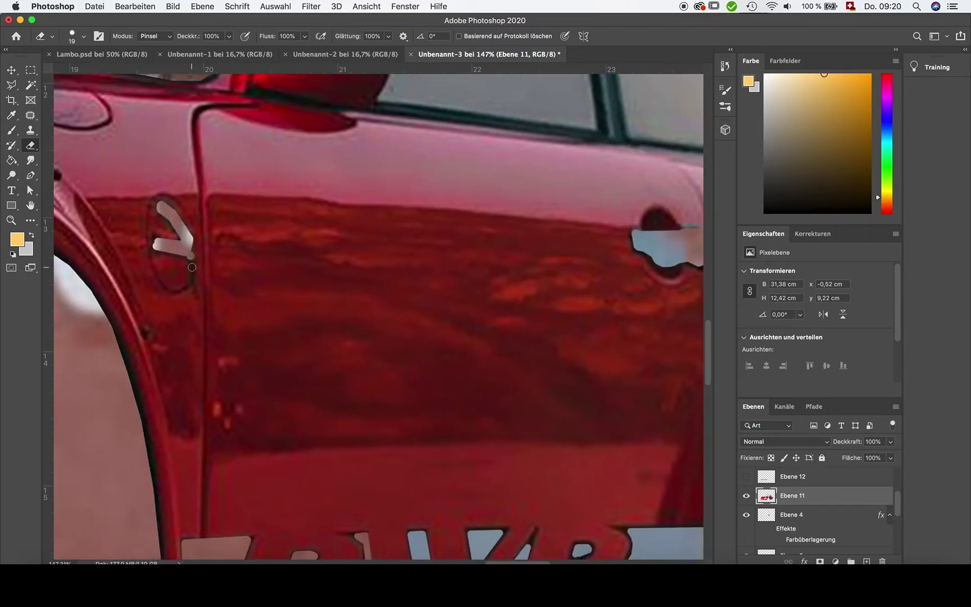
# Reduce the eraser size to 12 and reposition the view.
pyautogui.click(83, 36)
pyautogui.moveTo(76, 73); pyautogui.dragTo(67, 73)
pyautogui.scroll(-5, 380, 323)
pyautogui.scroll(-2, 401, 309)
pyautogui.hscroll(3, 401, 309)
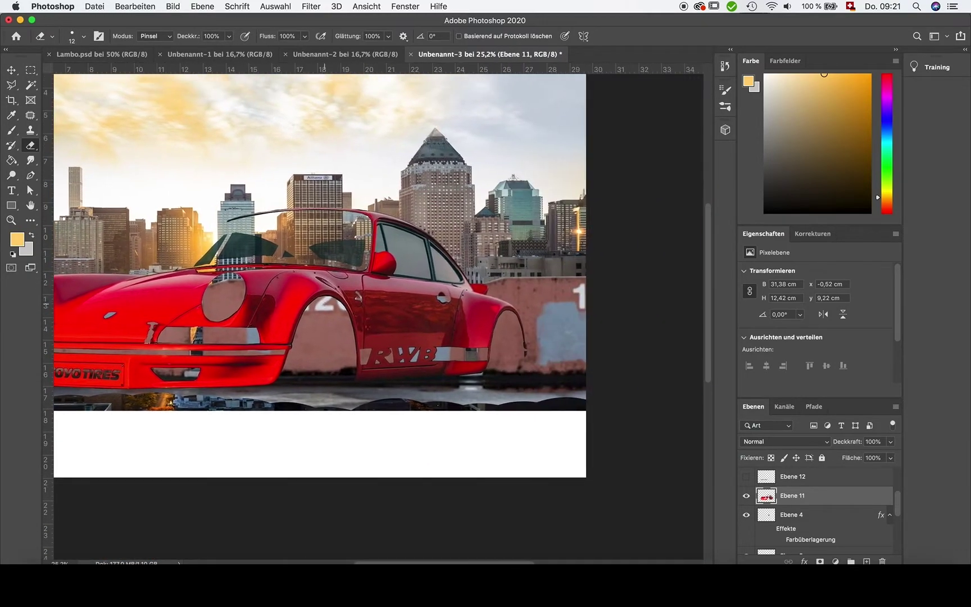
pyautogui.scroll(3, 401, 309)
# Trace a closed Pen path around the car's side window.
pyautogui.press('p')
pyautogui.scroll(5, 401, 309)
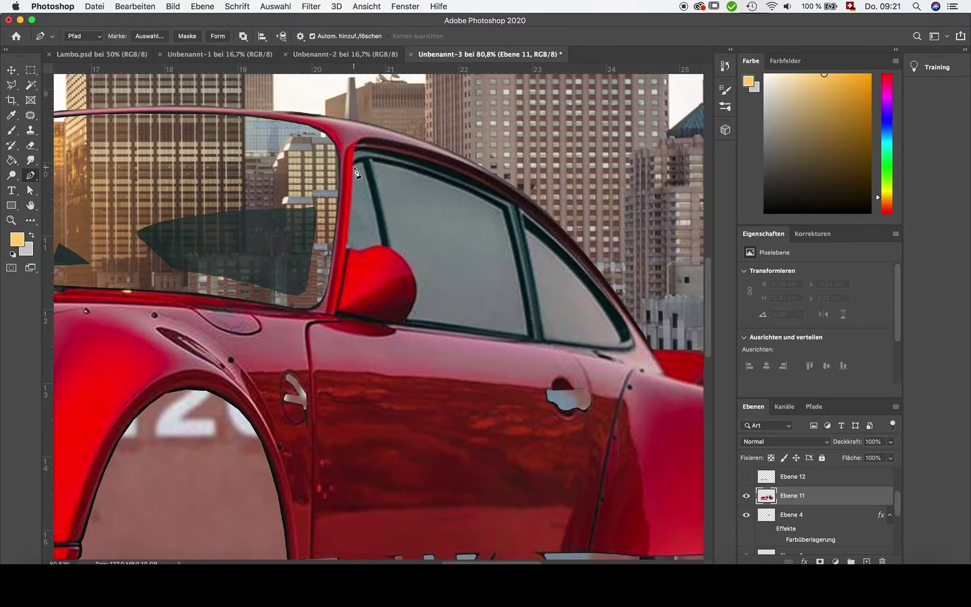
pyautogui.click(355, 149)
pyautogui.click(411, 157)
pyautogui.click(428, 162)
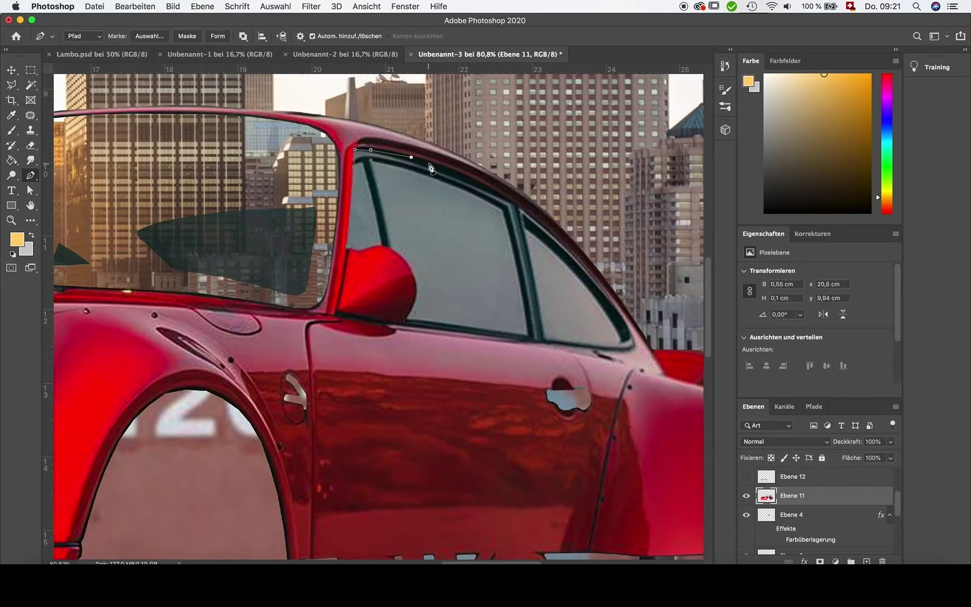
pyautogui.click(471, 180)
pyautogui.click(627, 329)
pyautogui.click(630, 347)
pyautogui.click(550, 341)
pyautogui.click(514, 337)
pyautogui.click(425, 325)
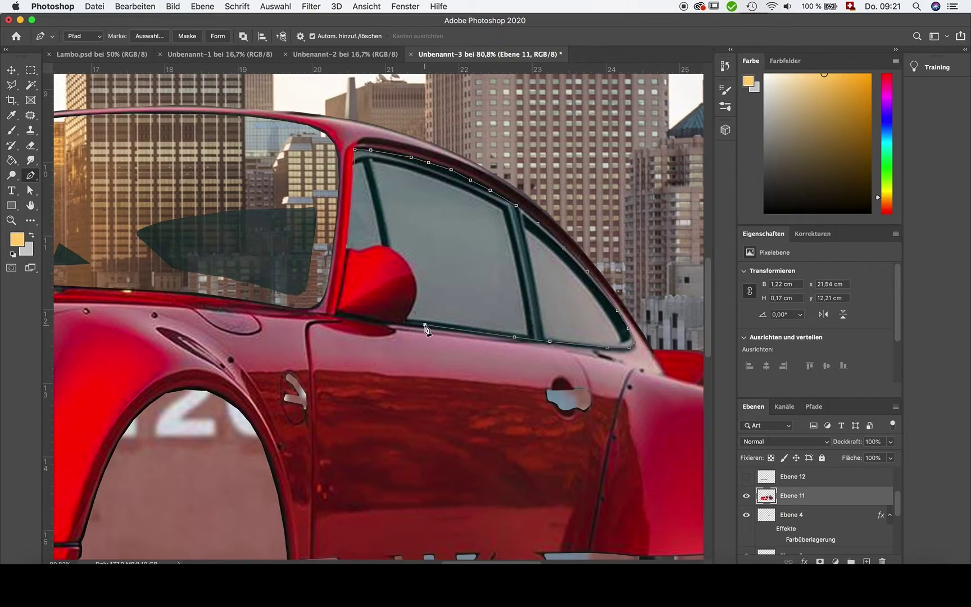
pyautogui.click(389, 245)
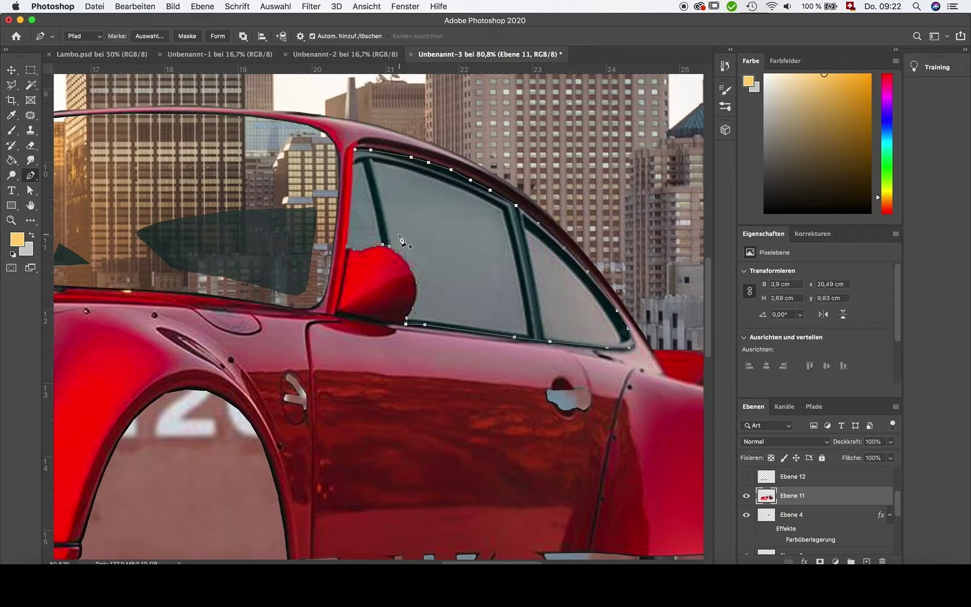
# Turn the window path into a selection and delete the window glass.
pyautogui.rightClick(406, 227)
pyautogui.click(449, 277)
pyautogui.press('Return')
pyautogui.click(30, 85)
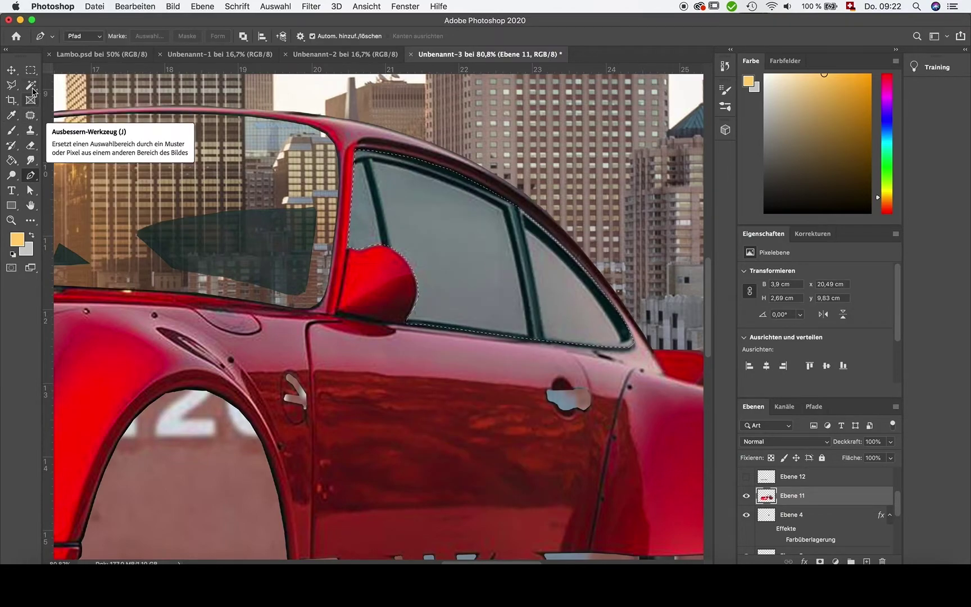
pyautogui.rightClick(407, 229)
pyautogui.rightClick(31, 85)
pyautogui.click(73, 99)
pyautogui.rightClick(458, 216)
pyautogui.press('Escape')
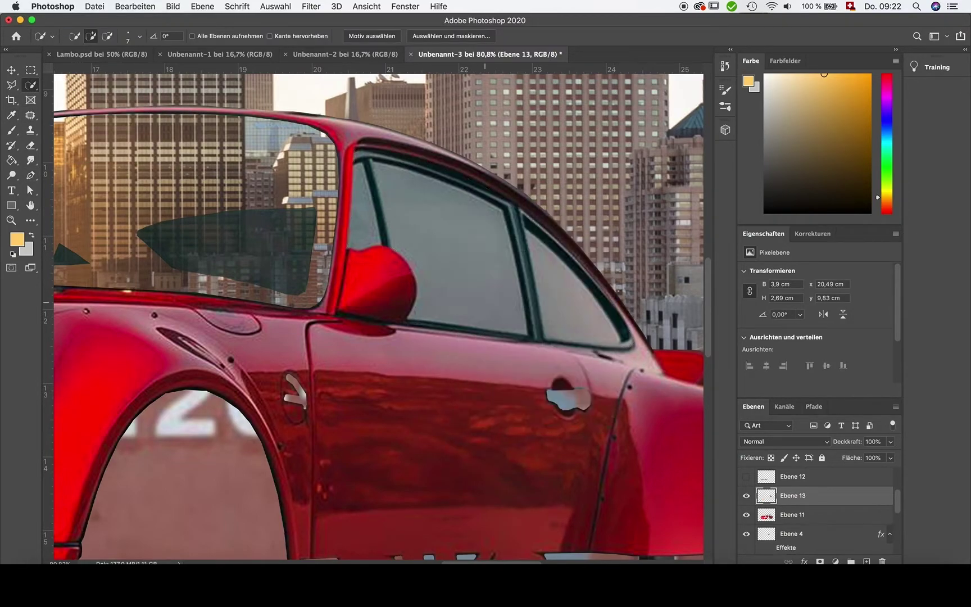
pyautogui.press('Delete')
pyautogui.press('super+0')
# Paste the car onto a new layer, nudge it left, and erase a stray strip with a 2480 px eraser.
pyautogui.click(11, 69)
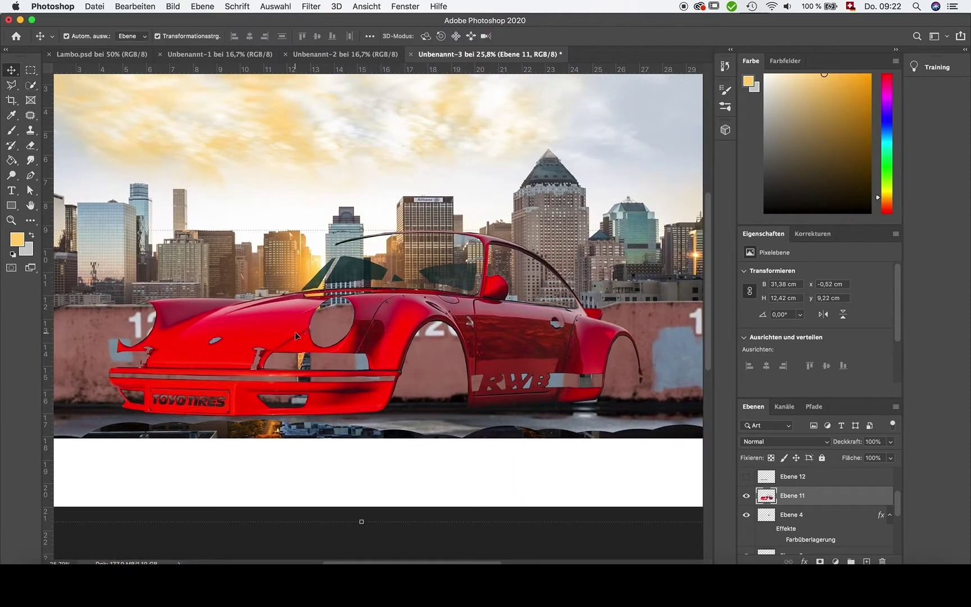
pyautogui.press('super+v')
pyautogui.moveTo(283, 254); pyautogui.dragTo(219, 263)
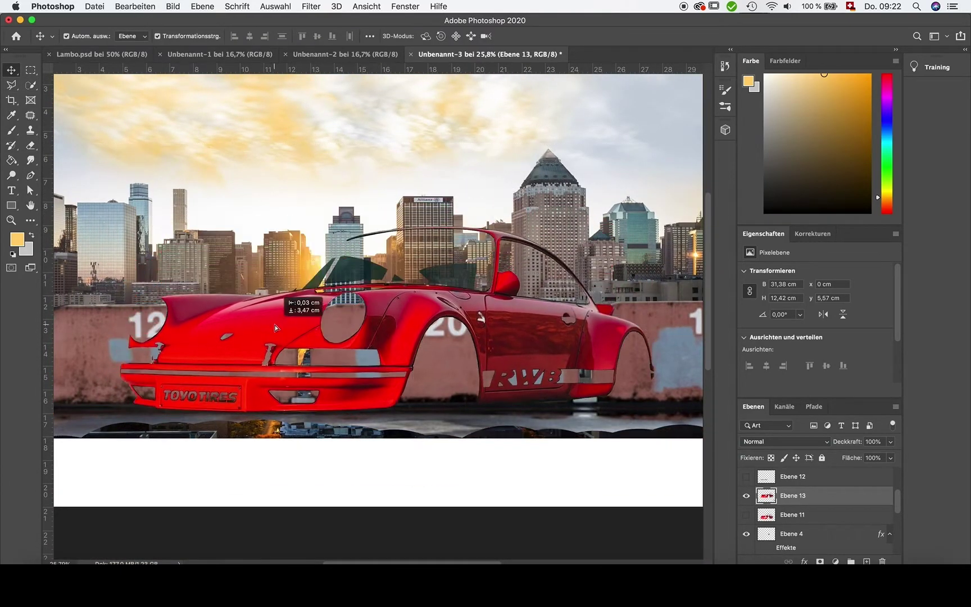
pyautogui.press('e')
pyautogui.click(85, 37)
pyautogui.moveTo(69, 73); pyautogui.dragTo(133, 73)
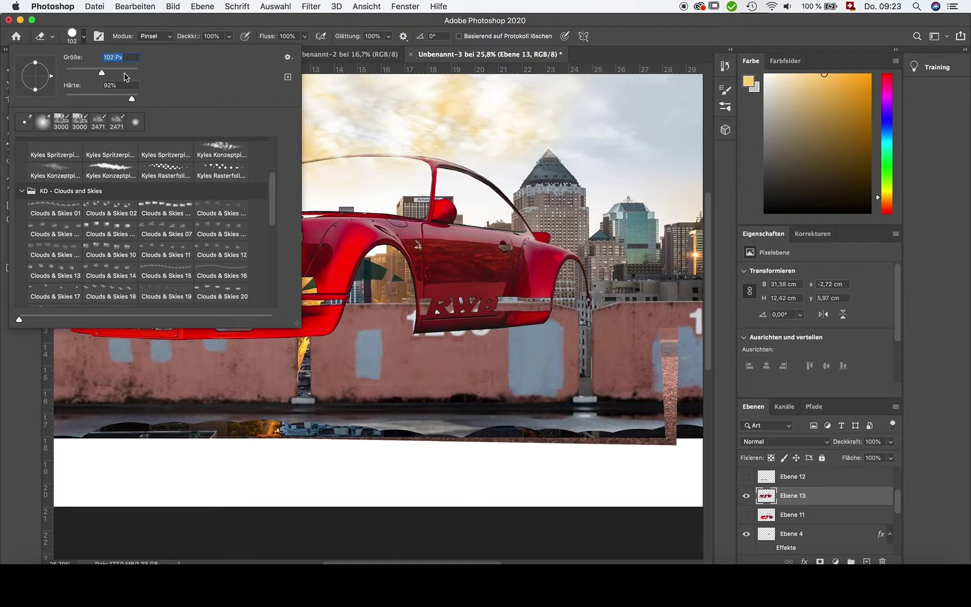
pyautogui.click(683, 354)
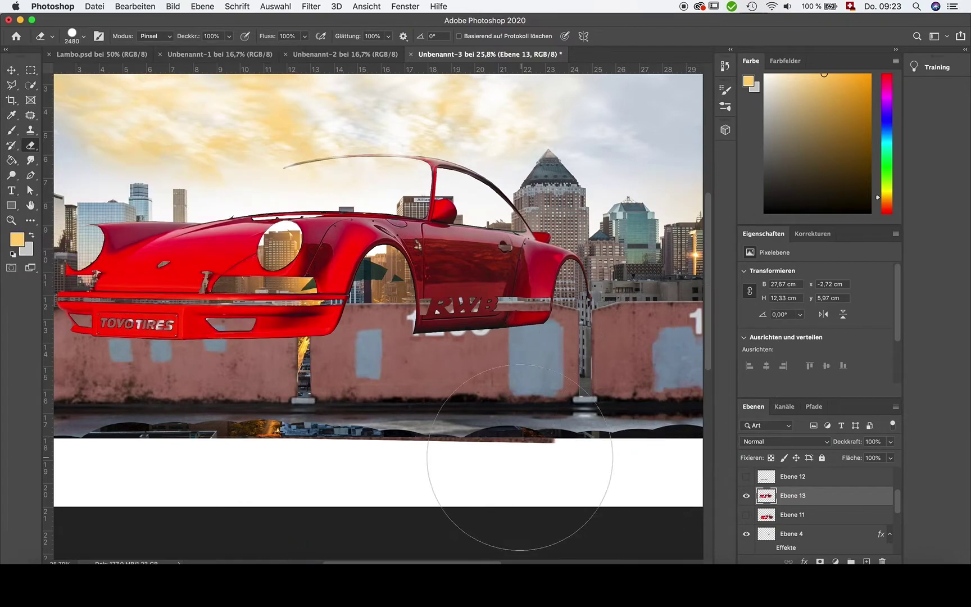
# Shift the car copy right and erase the stray pixels below it.
pyautogui.hscroll(-5, 202, 455)
pyautogui.press('v')
pyautogui.moveTo(349, 259)
pyautogui.mouseDown()
pyautogui.moveTo(379, 254)
pyautogui.moveTo(396, 270)
pyautogui.mouseUp()
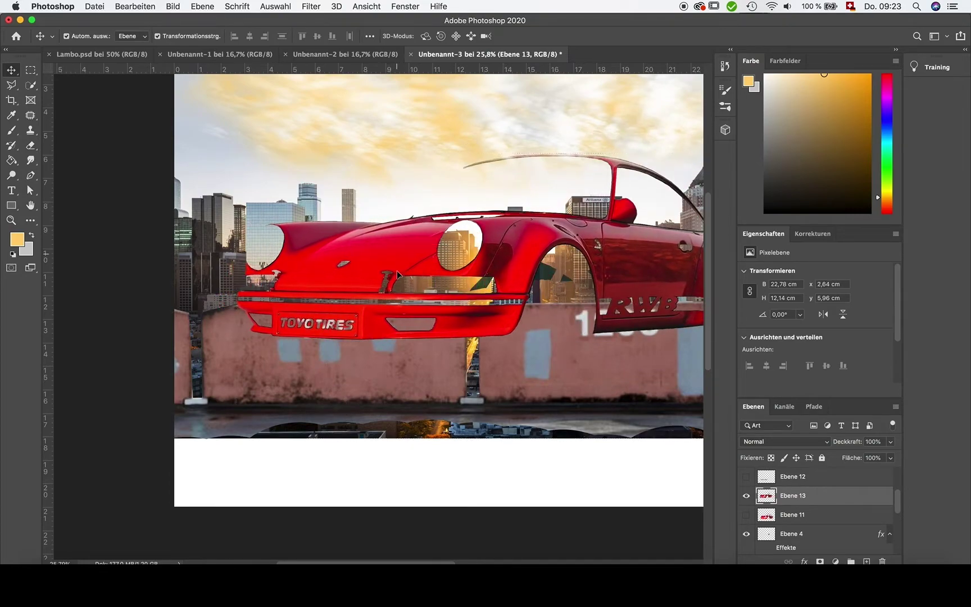
pyautogui.scroll(-2, 397, 273)
pyautogui.press('e')
pyautogui.click(337, 508)
pyautogui.press('v')
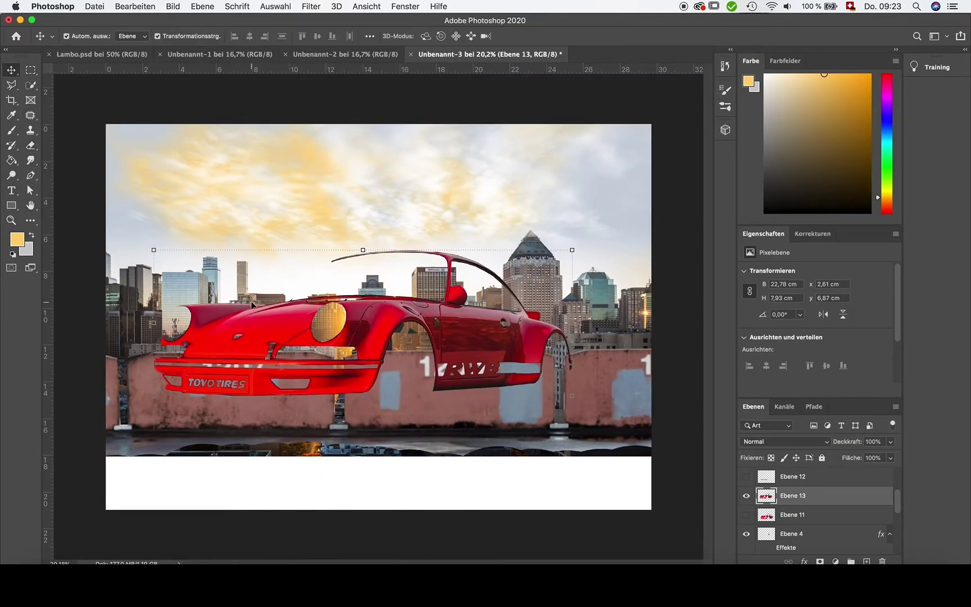
# Add a clipped Farbe-mode layer Ebene 14 and pick a cyan colour.
pyautogui.click(202, 6)
pyautogui.click(416, 28)
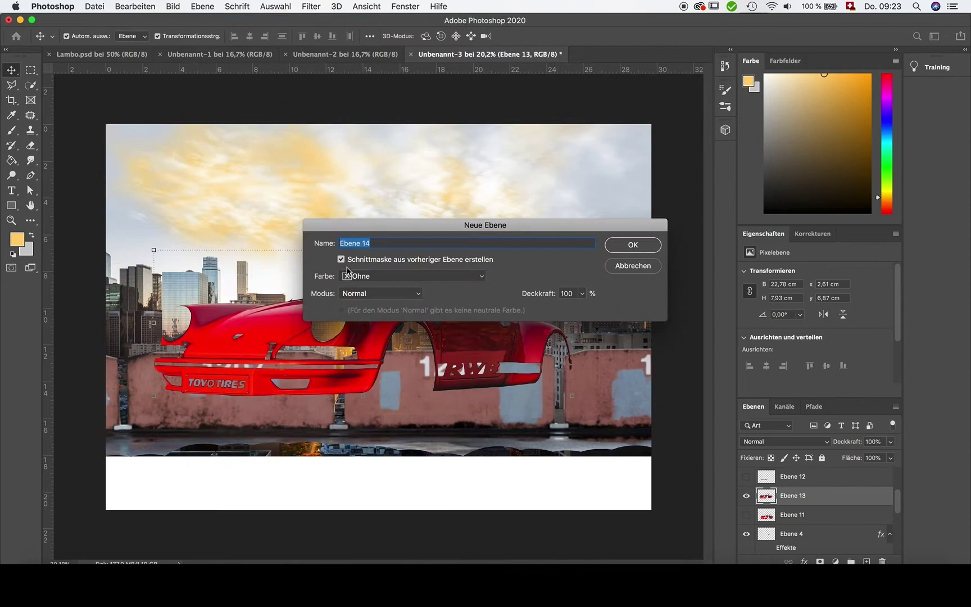
pyautogui.click(405, 295)
pyautogui.scroll(-3, 404, 298)
pyautogui.click(360, 540)
pyautogui.click(632, 245)
pyautogui.click(887, 141)
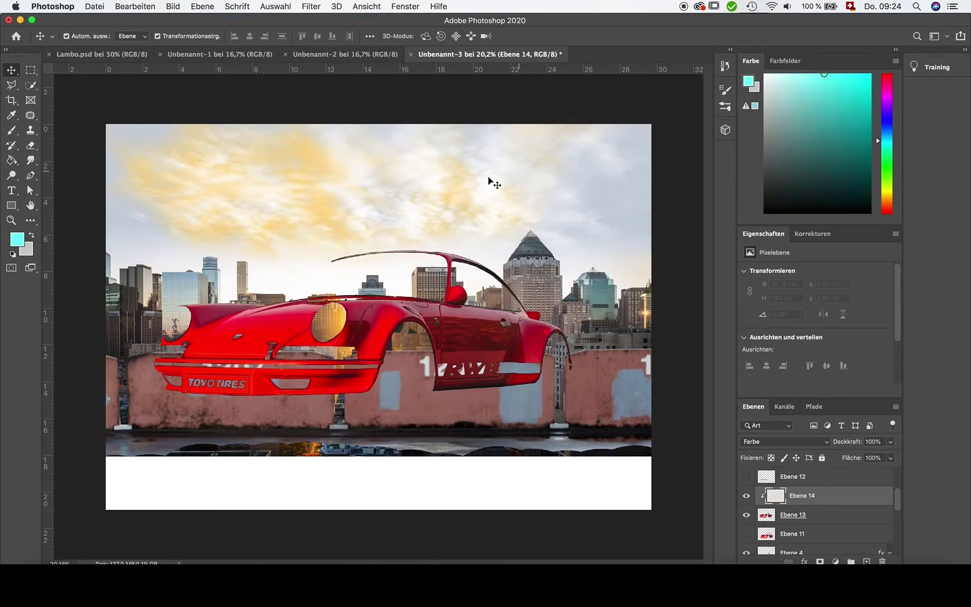
pyautogui.click(11, 130)
# Paint cyan over the whole car body with a 3000 px brush.
pyautogui.click(71, 36)
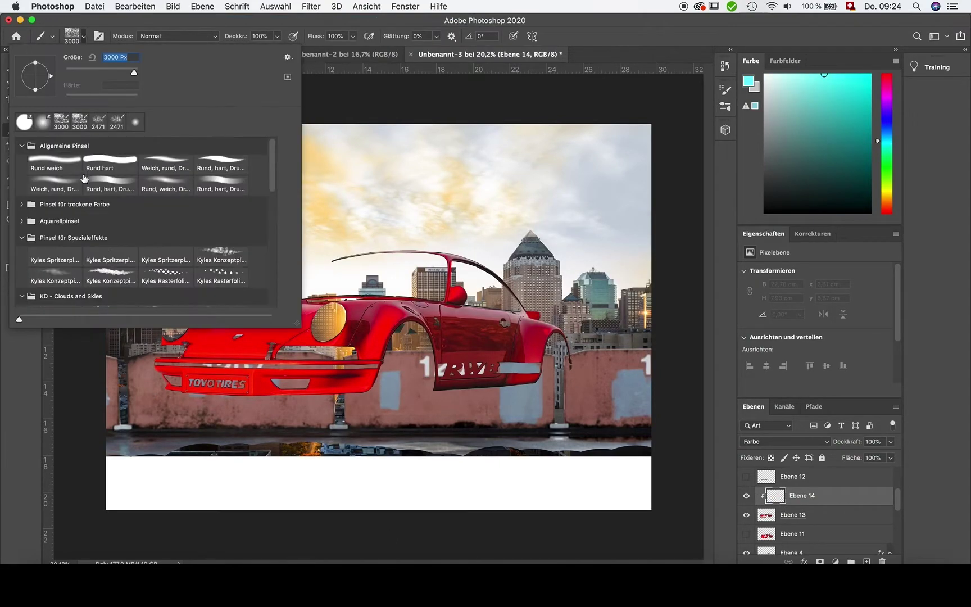
pyautogui.moveTo(214, 359); pyautogui.dragTo(242, 365)
pyautogui.moveTo(360, 365)
pyautogui.mouseDown()
pyautogui.moveTo(416, 337)
pyautogui.moveTo(534, 337)
pyautogui.mouseUp()
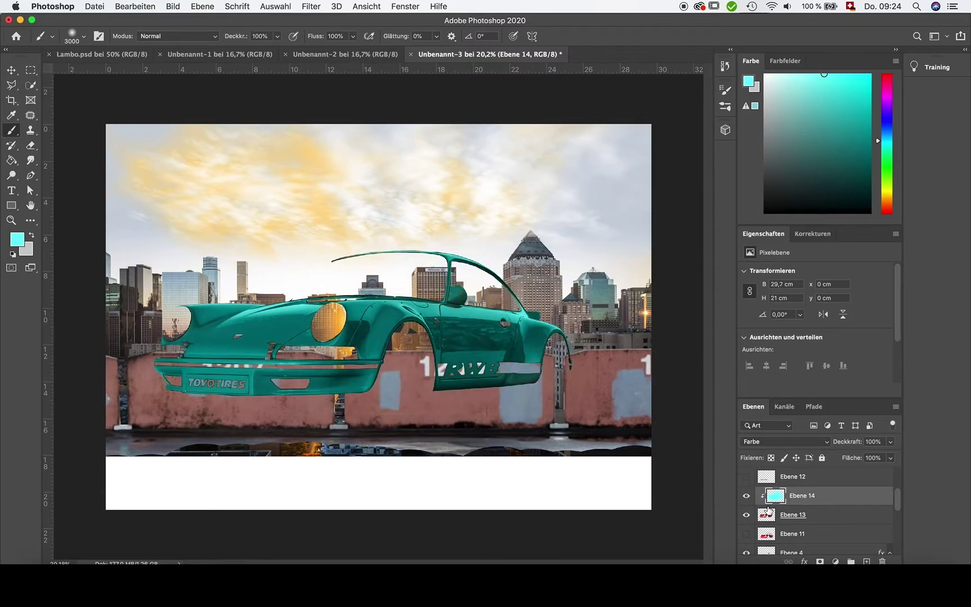
# Merge Ebene 13 and Ebene 14, then align the teal car over the photographed car.
pyautogui.keyDown('shift'); pyautogui.click(799, 522); pyautogui.keyUp('shift')
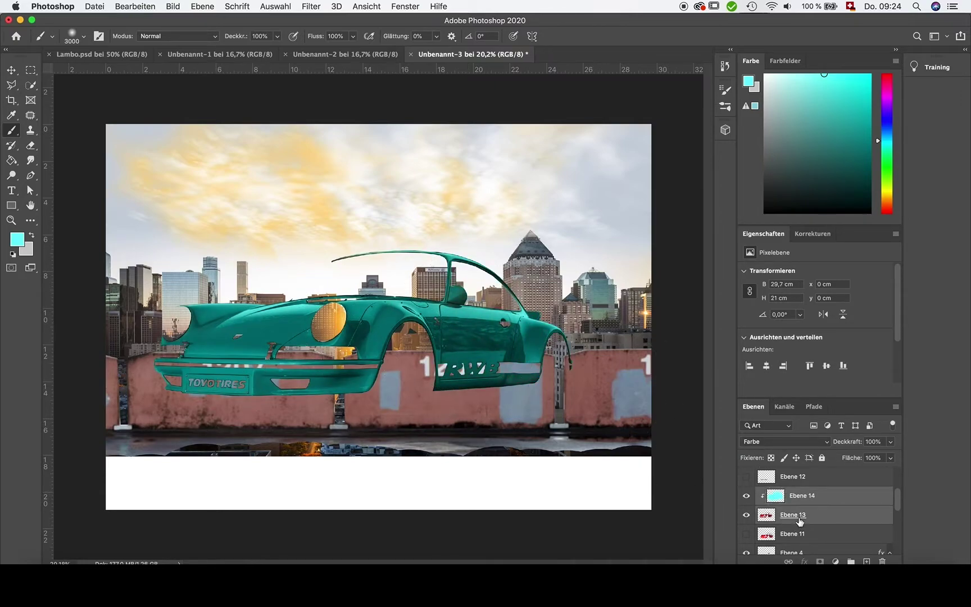
pyautogui.rightClick(798, 515)
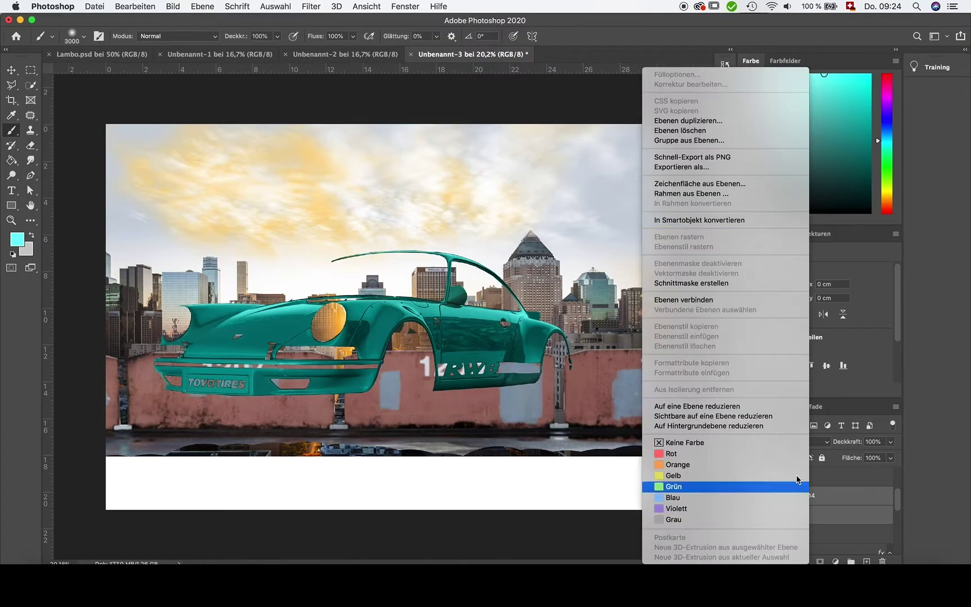
pyautogui.click(743, 389)
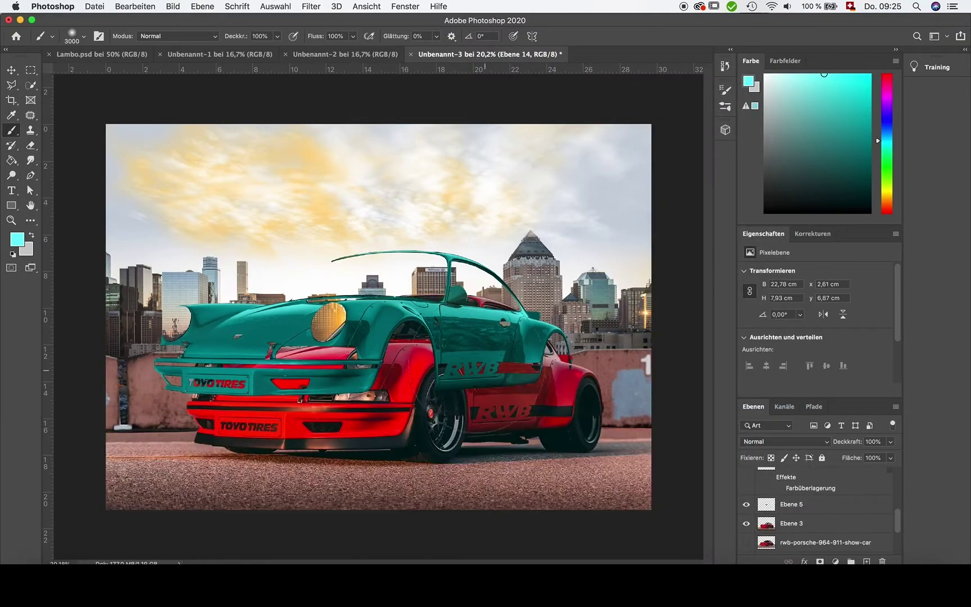
pyautogui.press('v')
pyautogui.moveTo(446, 330); pyautogui.dragTo(477, 374)
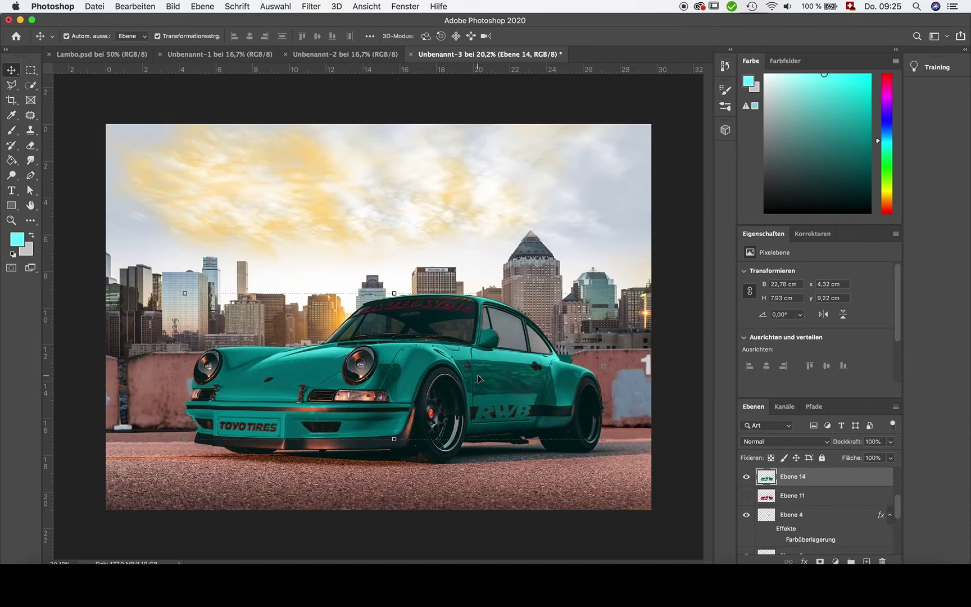
# Commit the car layer's transform and zoom in on the red windshield lettering.
pyautogui.click(80, 393)
pyautogui.scroll(3, 80, 394)
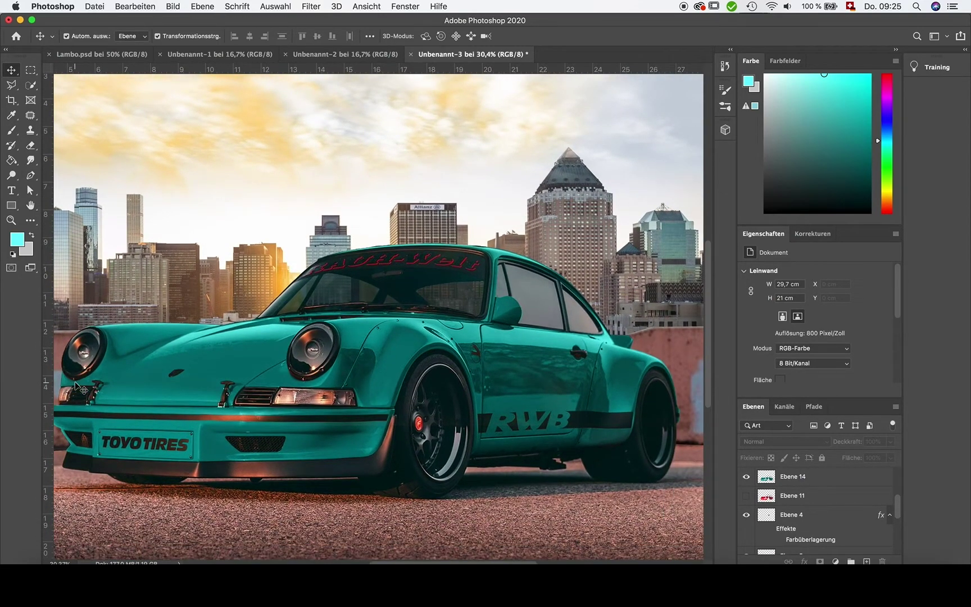
pyautogui.scroll(-4, 78, 387)
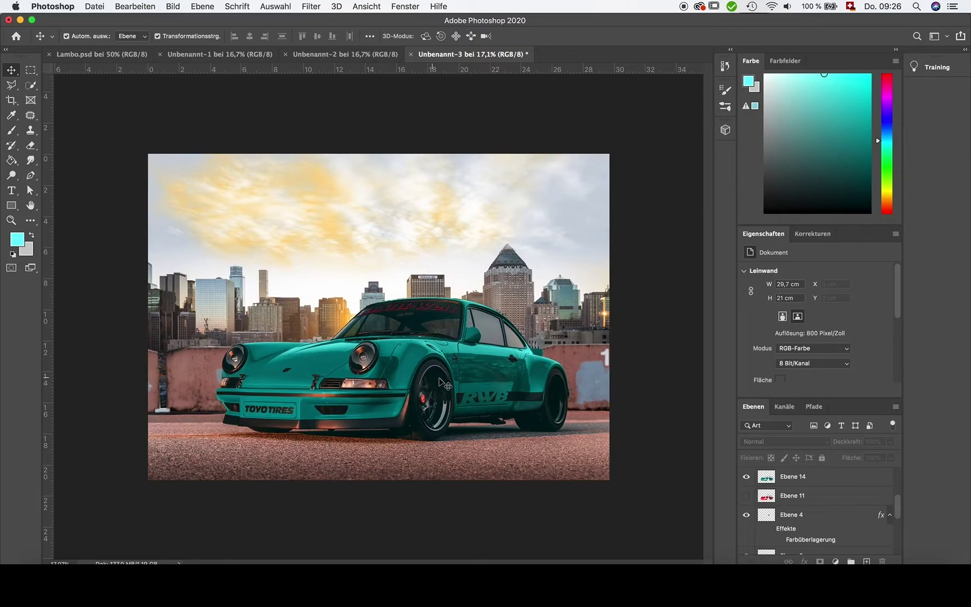
pyautogui.scroll(2, 481, 389)
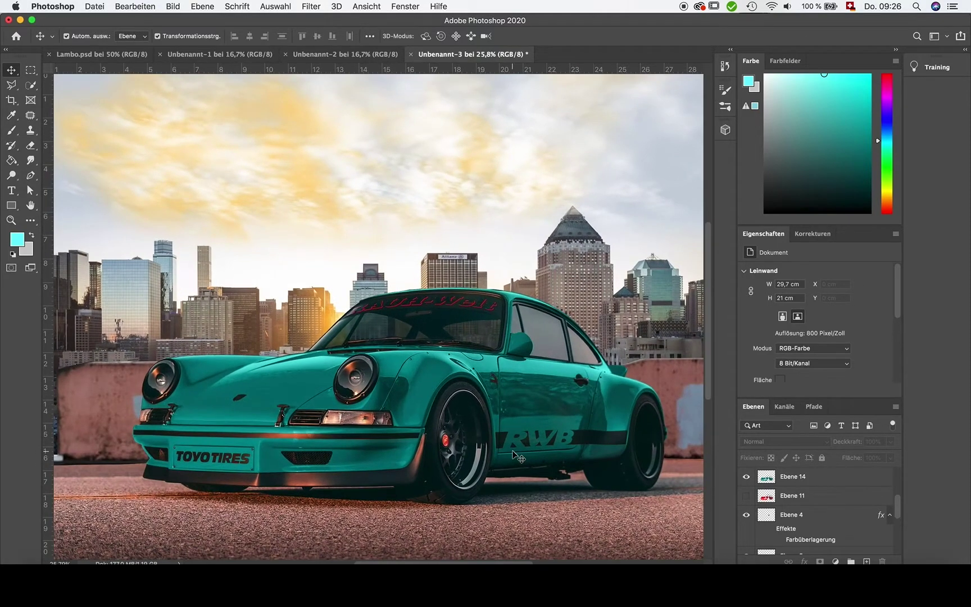
pyautogui.scroll(2, 506, 399)
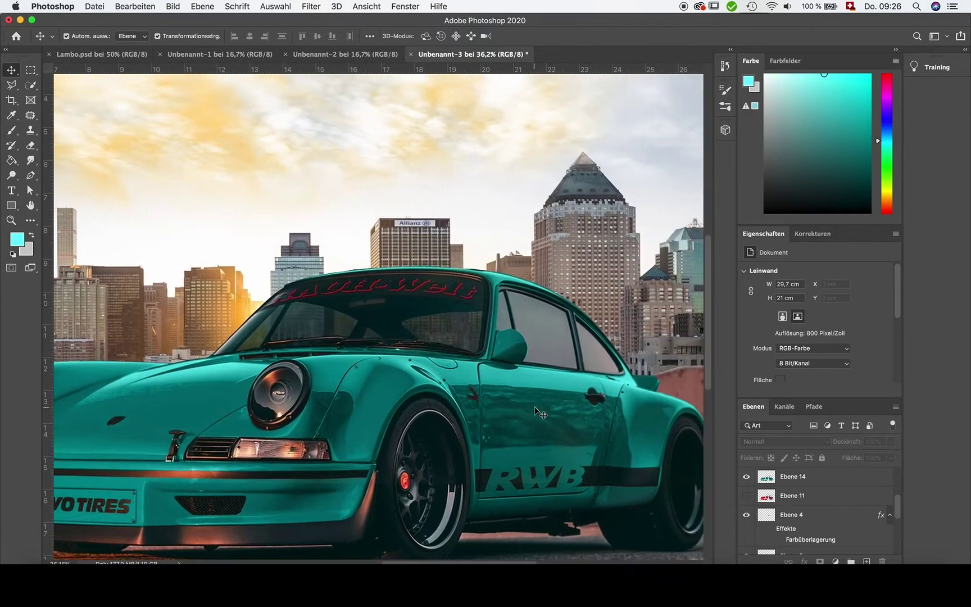
pyautogui.scroll(-2, 418, 375)
pyautogui.scroll(3, 368, 287)
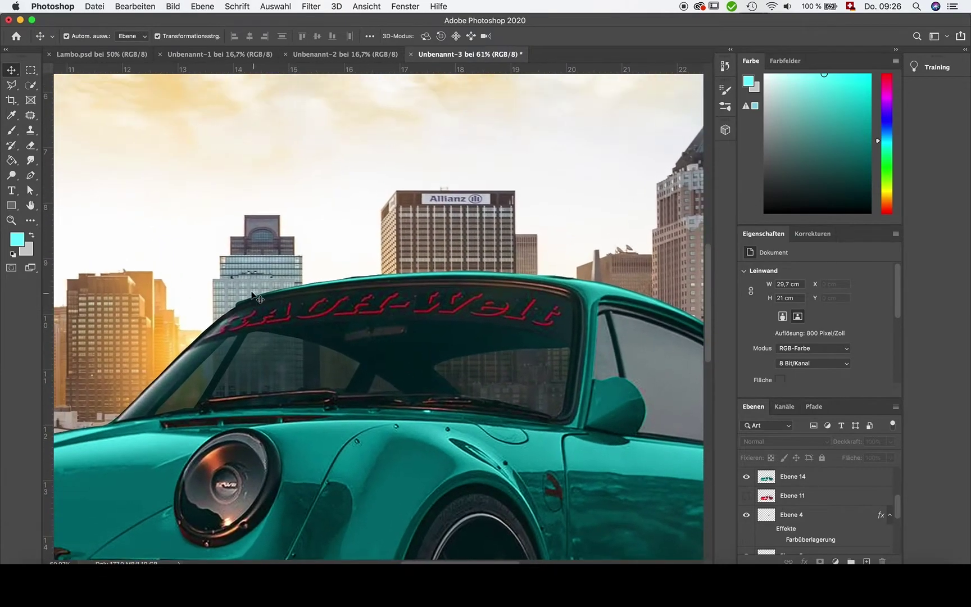
# Add a new empty layer and set the brush size to 23 px.
pyautogui.press('b')
pyautogui.click(203, 6)
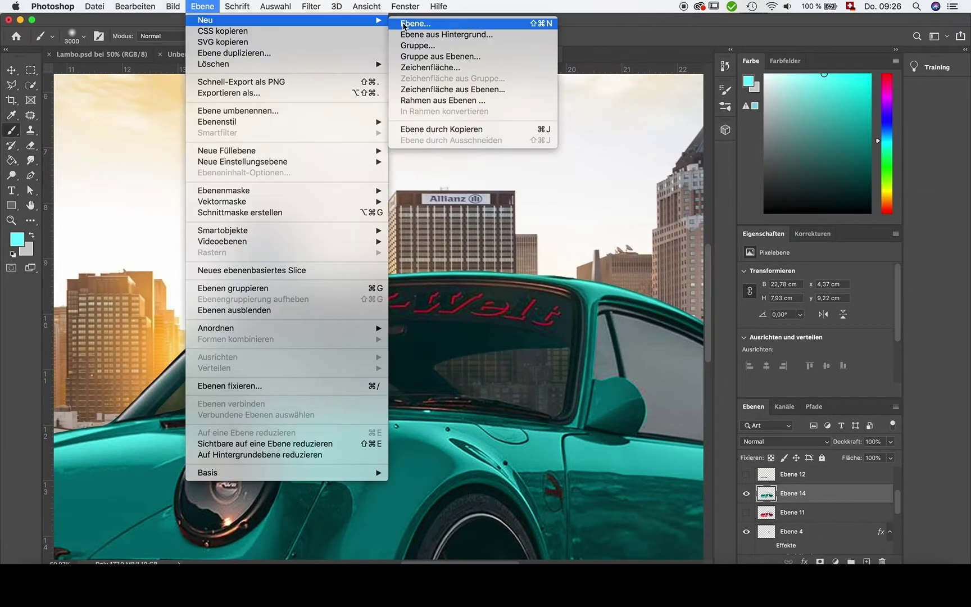
pyautogui.click(466, 26)
pyautogui.press('Return')
pyautogui.click(73, 36)
pyautogui.write('23 Px')
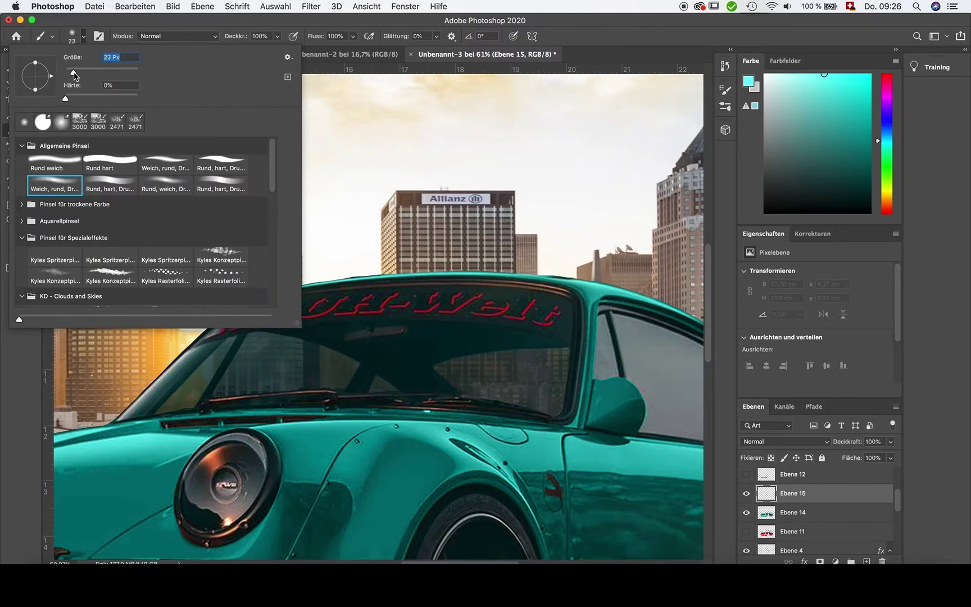
pyautogui.press('Return')
pyautogui.scroll(2, 381, 317)
pyautogui.scroll(3, 120, 359)
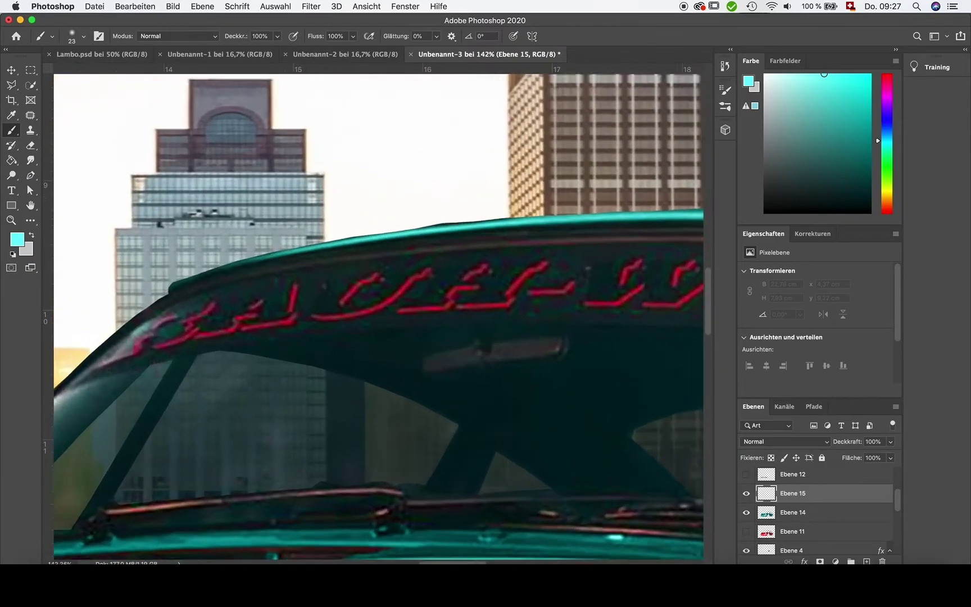
pyautogui.scroll(-8, 245, 324)
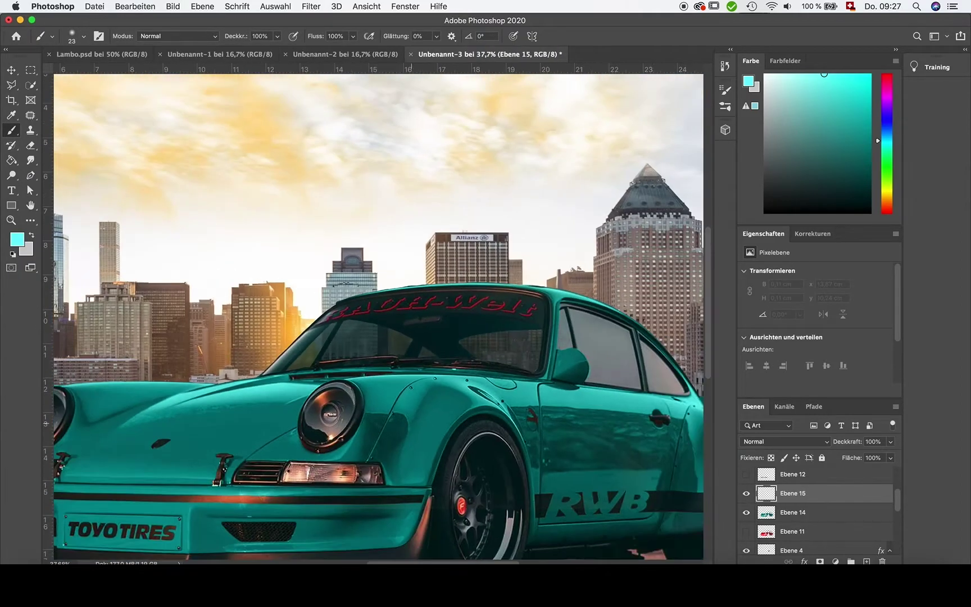
pyautogui.scroll(-5, 794, 502)
# Create a new Farbe-mode layer directly above Ebene 3.
pyautogui.click(792, 489)
pyautogui.click(202, 6)
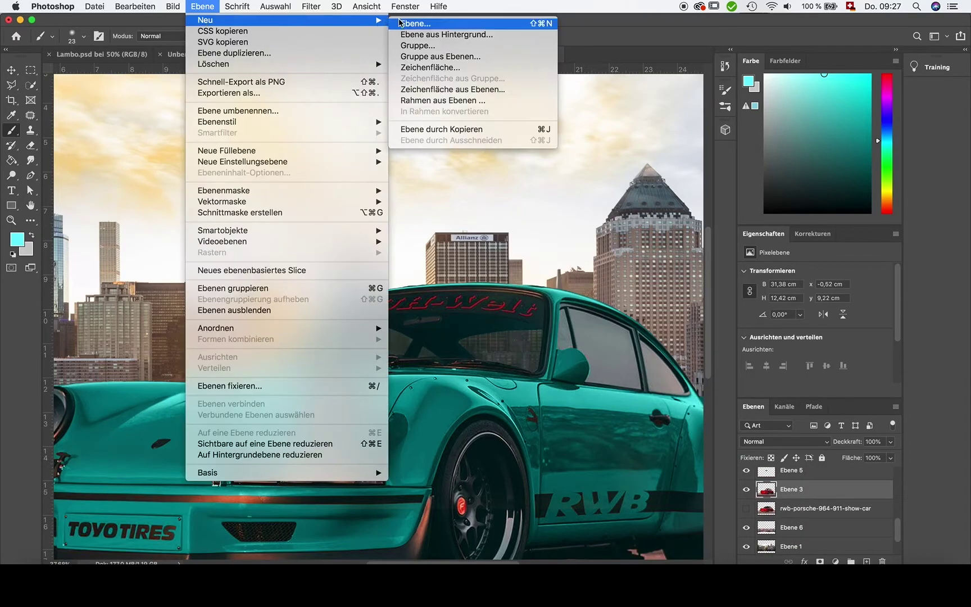
pyautogui.click(410, 19)
pyautogui.click(380, 294)
pyautogui.click(354, 425)
pyautogui.press('Return')
pyautogui.scroll(4, 270, 309)
pyautogui.scroll(3, 270, 309)
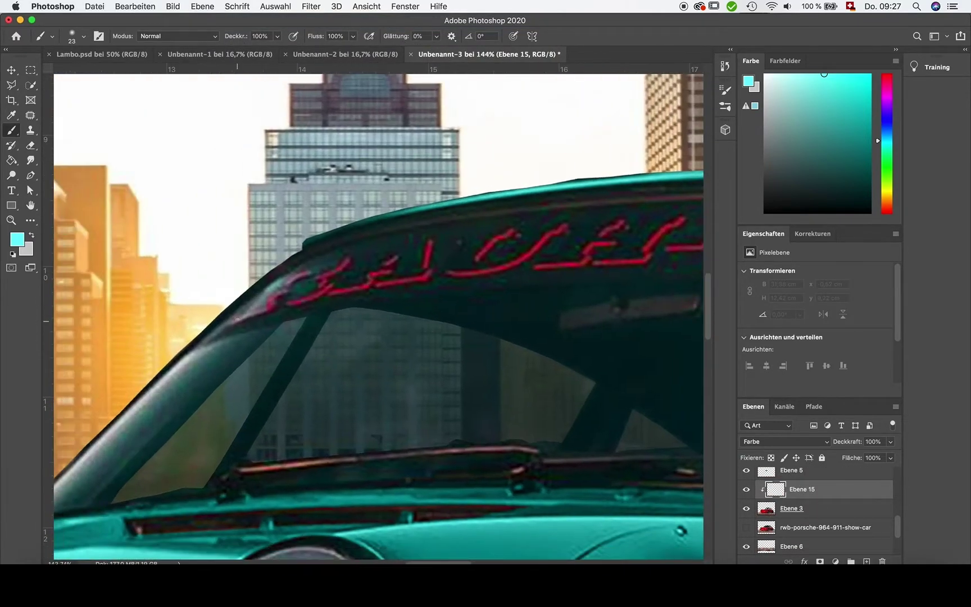
# Paint teal over each red letter of the windshield banner.
pyautogui.moveTo(273, 297)
pyautogui.mouseDown()
pyautogui.moveTo(307, 275)
pyautogui.moveTo(329, 287)
pyautogui.moveTo(337, 270)
pyautogui.moveTo(340, 287)
pyautogui.moveTo(328, 292)
pyautogui.moveTo(421, 278)
pyautogui.mouseUp()
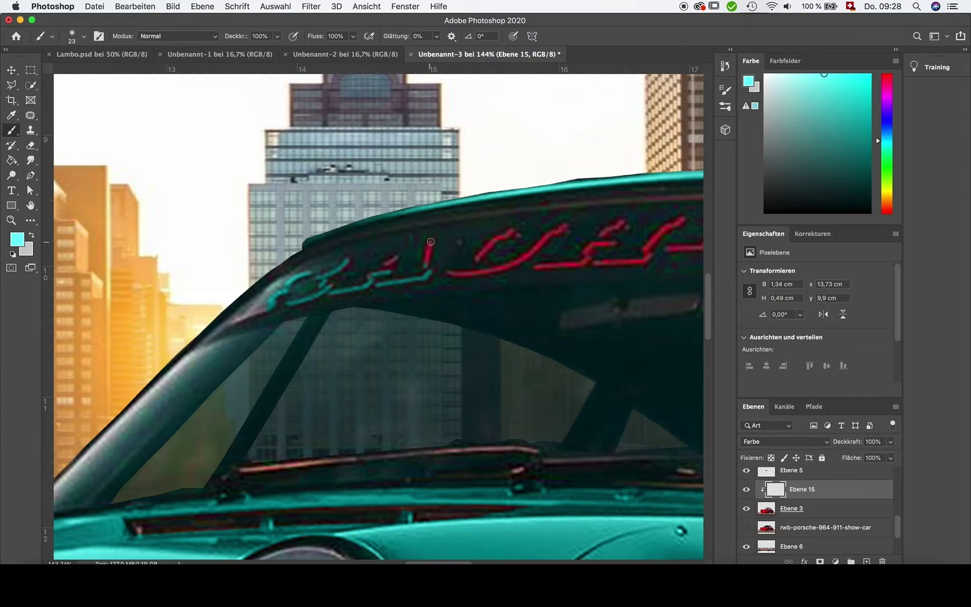
pyautogui.moveTo(431, 242)
pyautogui.mouseDown()
pyautogui.moveTo(399, 259)
pyautogui.moveTo(462, 276)
pyautogui.moveTo(517, 260)
pyautogui.moveTo(558, 230)
pyautogui.moveTo(479, 262)
pyautogui.moveTo(616, 242)
pyautogui.moveTo(621, 222)
pyautogui.mouseUp()
pyautogui.moveTo(595, 262); pyautogui.dragTo(684, 218)
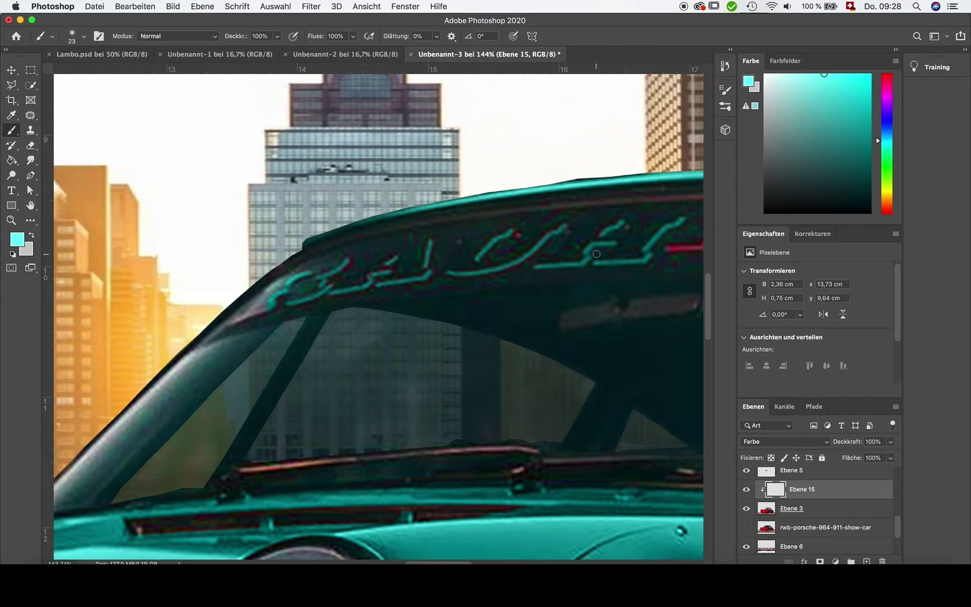
pyautogui.hscroll(5, 596, 253)
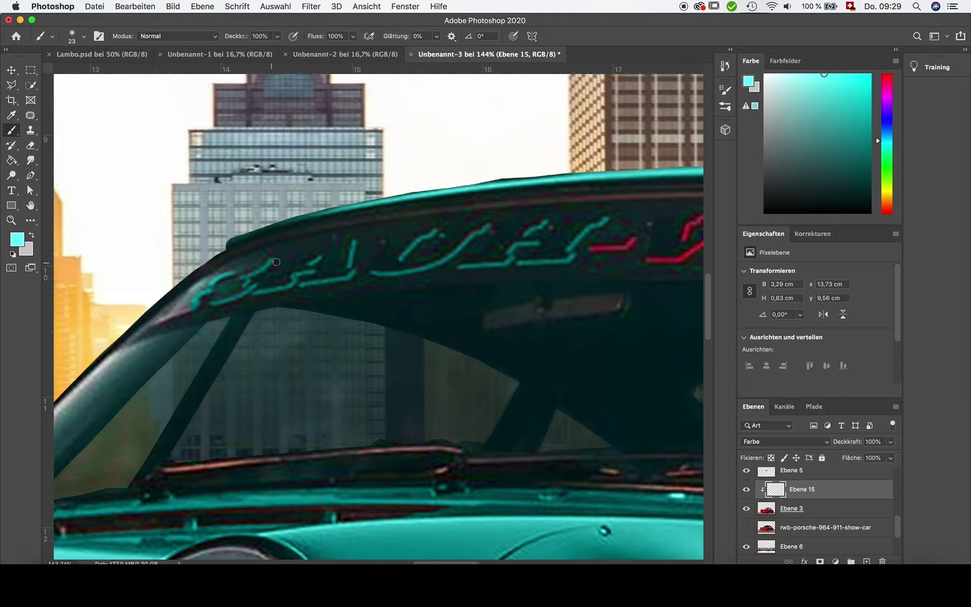
pyautogui.hscroll(10, 250, 293)
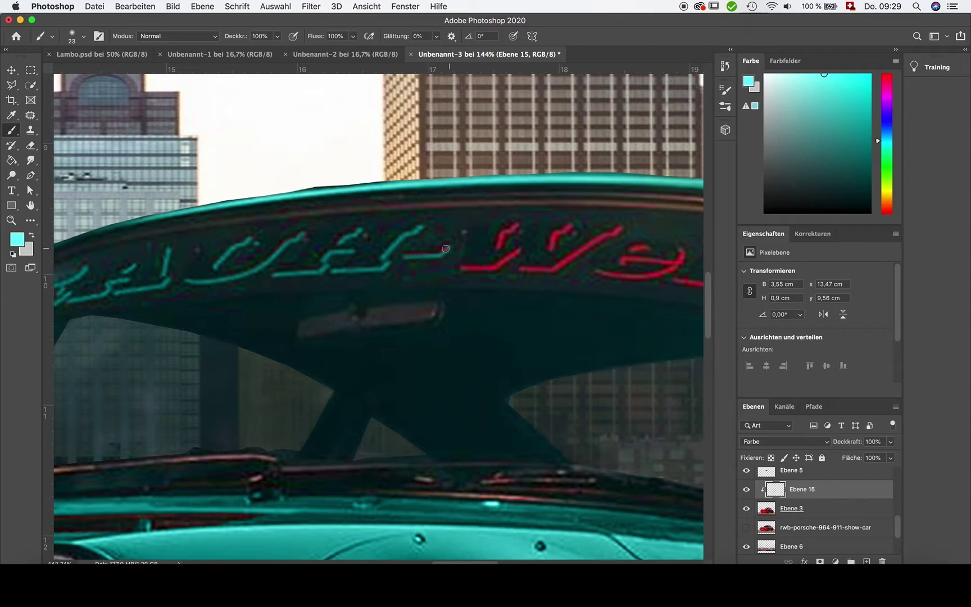
pyautogui.moveTo(490, 268)
pyautogui.mouseDown()
pyautogui.moveTo(533, 268)
pyautogui.moveTo(621, 226)
pyautogui.mouseUp()
pyautogui.hscroll(5, 563, 265)
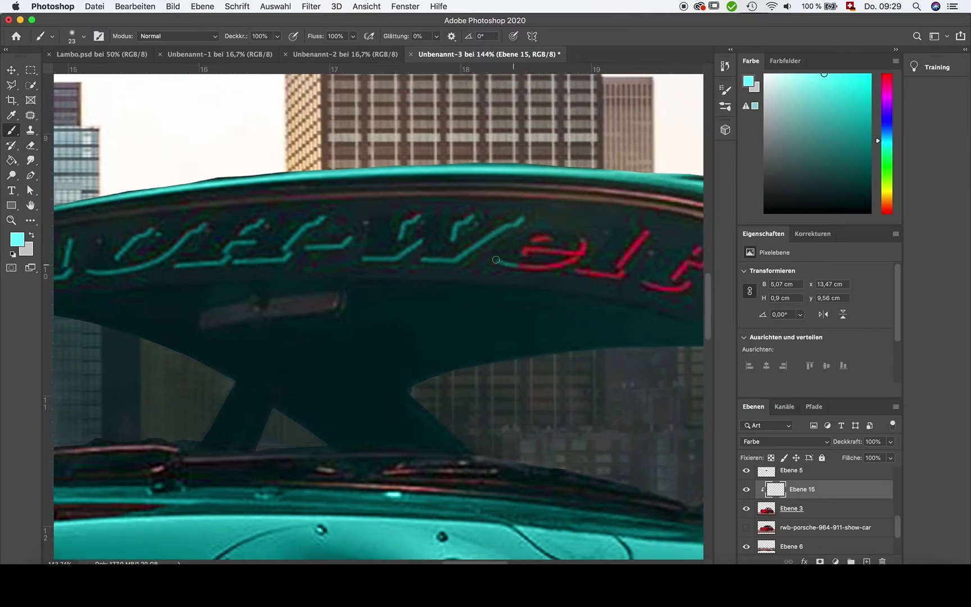
pyautogui.moveTo(497, 261)
pyautogui.mouseDown()
pyautogui.moveTo(592, 252)
pyautogui.moveTo(528, 254)
pyautogui.moveTo(543, 236)
pyautogui.mouseUp()
pyautogui.hscroll(4, 543, 247)
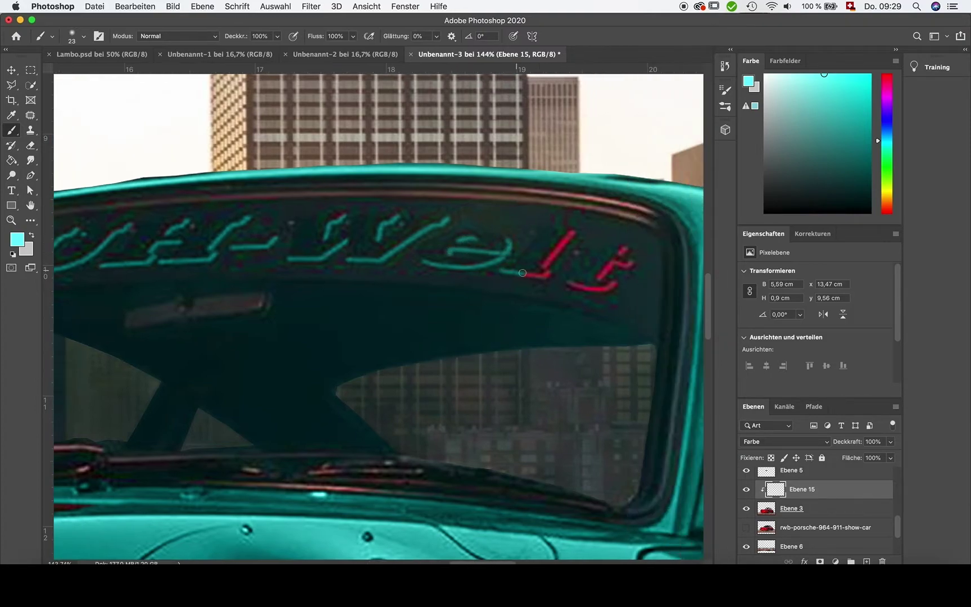
pyautogui.moveTo(503, 273)
pyautogui.mouseDown()
pyautogui.moveTo(553, 277)
pyautogui.moveTo(570, 235)
pyautogui.mouseUp()
pyautogui.moveTo(554, 278)
pyautogui.mouseDown()
pyautogui.moveTo(599, 288)
pyautogui.moveTo(621, 245)
pyautogui.mouseUp()
# Nudge the reflection overlay up over the door and apply its placement.
pyautogui.press('super+0')
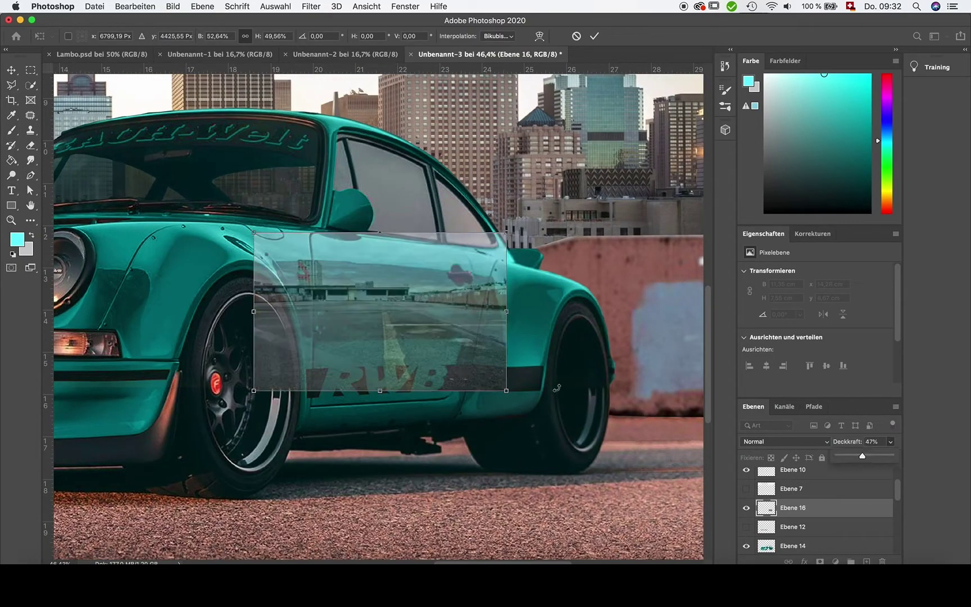
pyautogui.moveTo(364, 329); pyautogui.dragTo(367, 310)
pyautogui.press('Return')
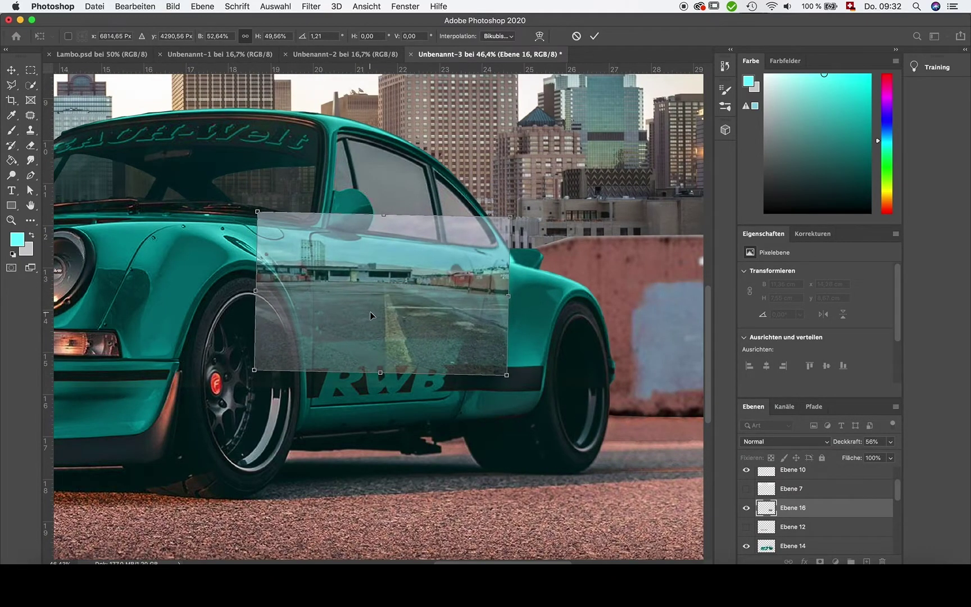
# Erase the reflection off the wheel, RWB stripe and door top at 178 px, then fade it to 21%.
pyautogui.press('e')
pyautogui.rightClick(152, 84)
pyautogui.moveTo(140, 63); pyautogui.dragTo(51, 63)
pyautogui.press('Return')
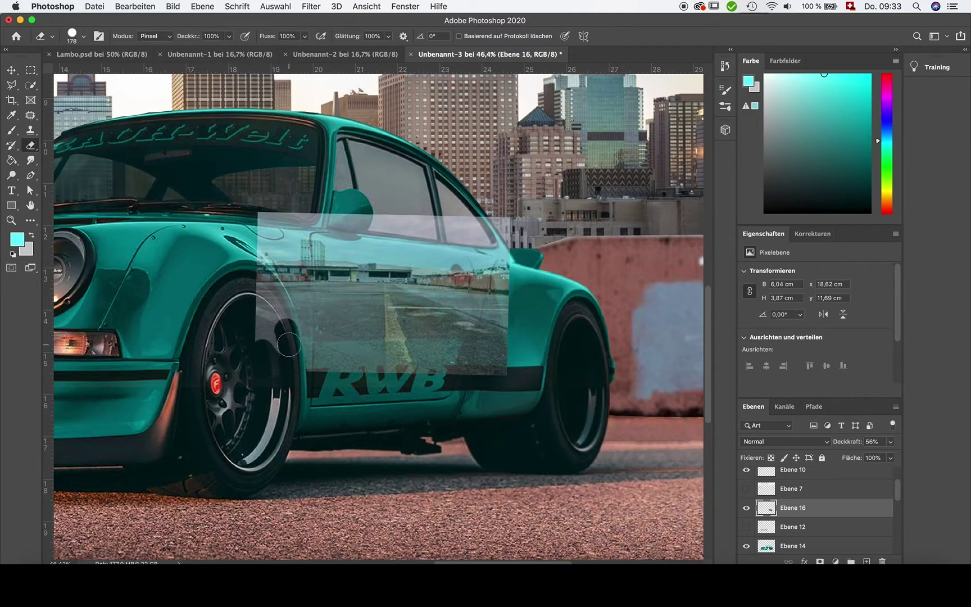
pyautogui.moveTo(275, 294)
pyautogui.mouseDown()
pyautogui.moveTo(332, 368)
pyautogui.moveTo(520, 345)
pyautogui.moveTo(509, 260)
pyautogui.moveTo(265, 231)
pyautogui.moveTo(490, 249)
pyautogui.moveTo(335, 233)
pyautogui.mouseUp()
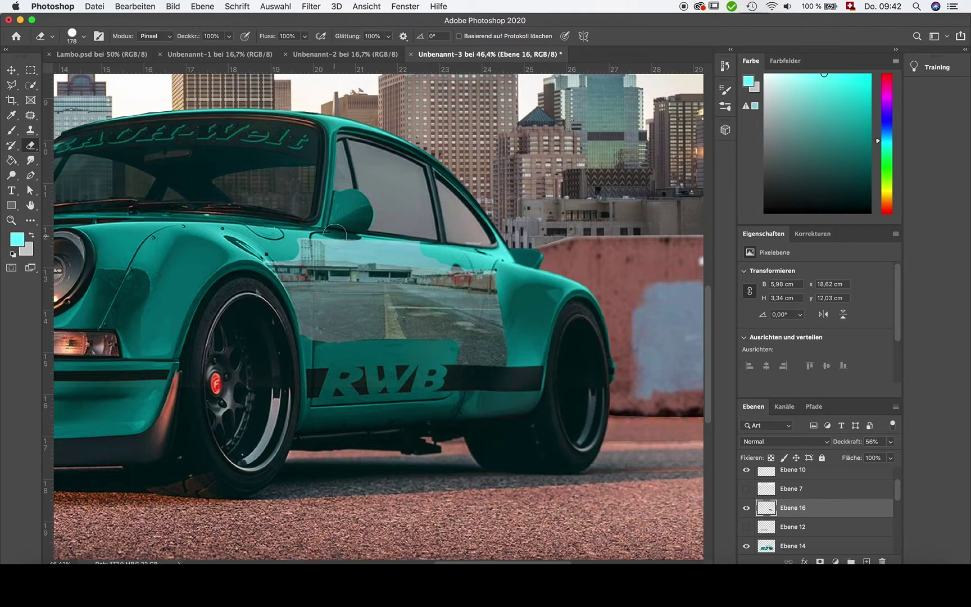
pyautogui.moveTo(335, 235); pyautogui.dragTo(424, 251)
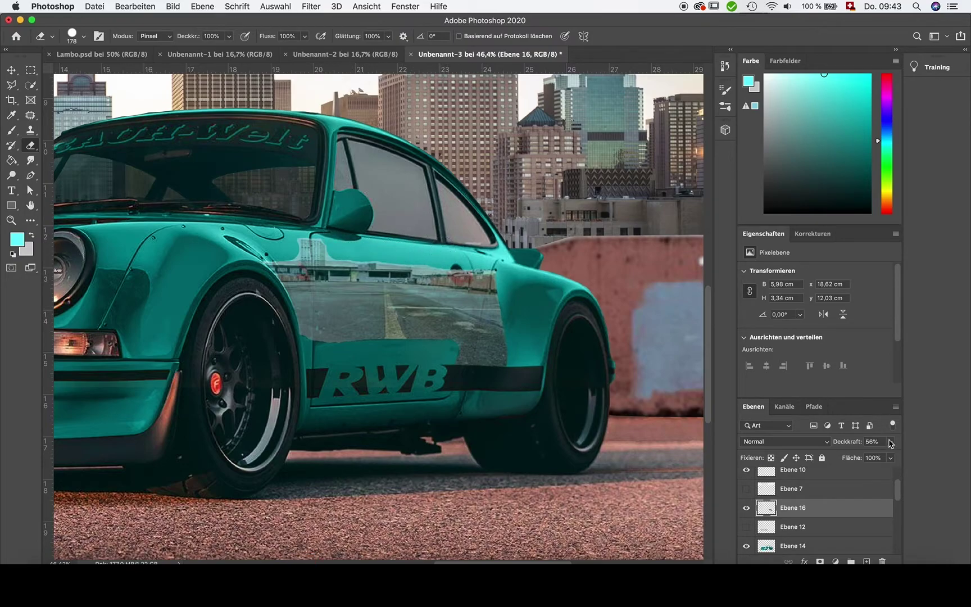
pyautogui.moveTo(889, 443); pyautogui.dragTo(850, 457)
# Trim the reflection along the door top, duplicate it down-right, and erase its ghost stripes.
pyautogui.click(83, 36)
pyautogui.scroll(1, 392, 339)
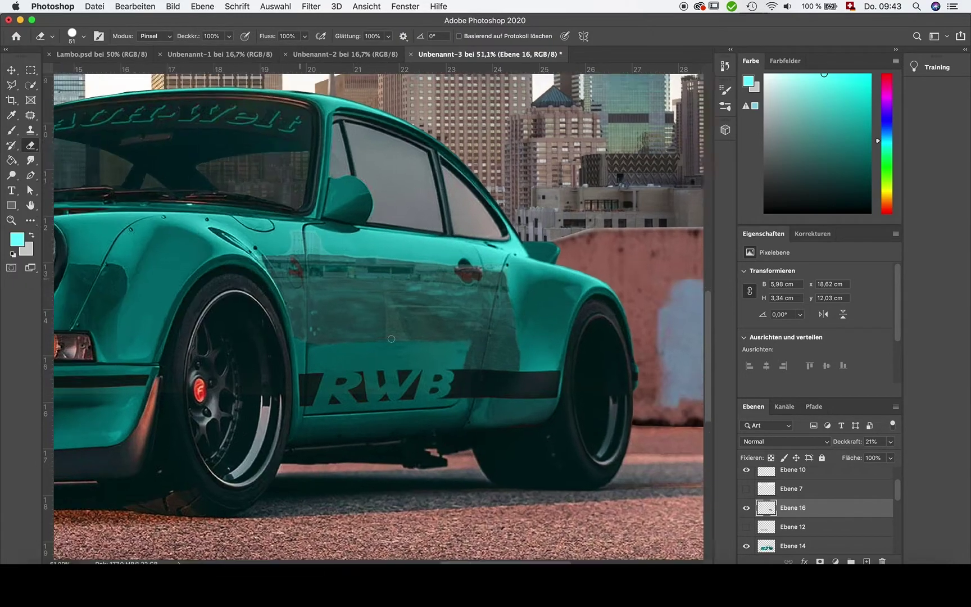
pyautogui.scroll(4, 392, 339)
pyautogui.moveTo(494, 241)
pyautogui.mouseDown()
pyautogui.moveTo(300, 223)
pyautogui.moveTo(251, 208)
pyautogui.mouseUp()
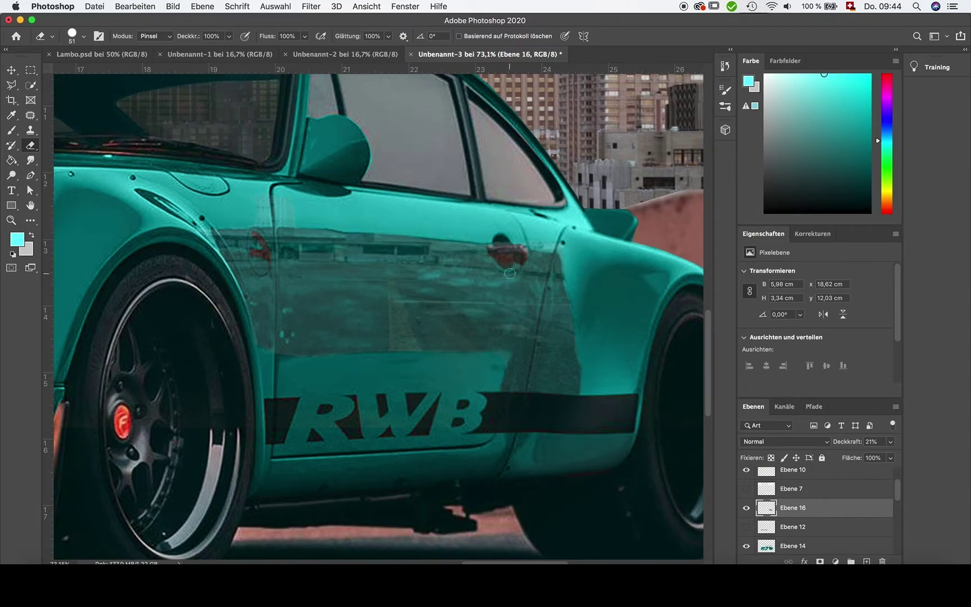
pyautogui.moveTo(509, 273); pyautogui.dragTo(587, 329)
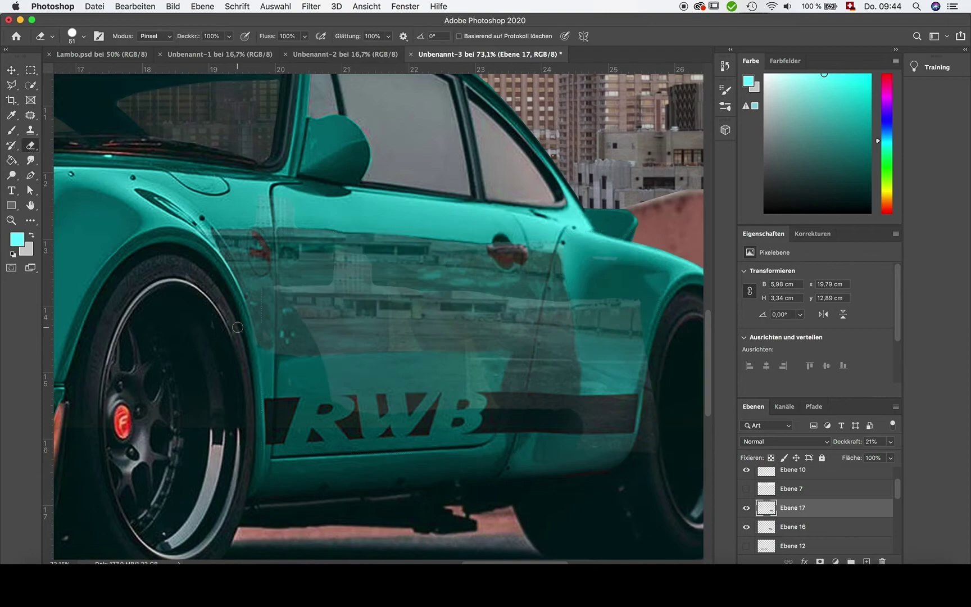
pyautogui.rightClick(210, 326)
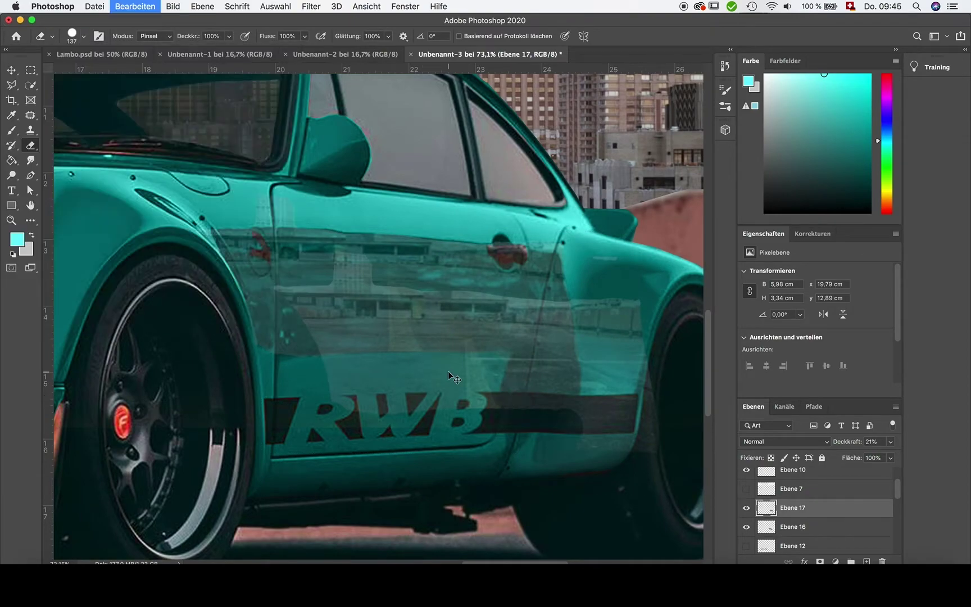
pyautogui.moveTo(441, 416)
pyautogui.mouseDown()
pyautogui.moveTo(640, 410)
pyautogui.moveTo(591, 341)
pyautogui.moveTo(337, 394)
pyautogui.mouseUp()
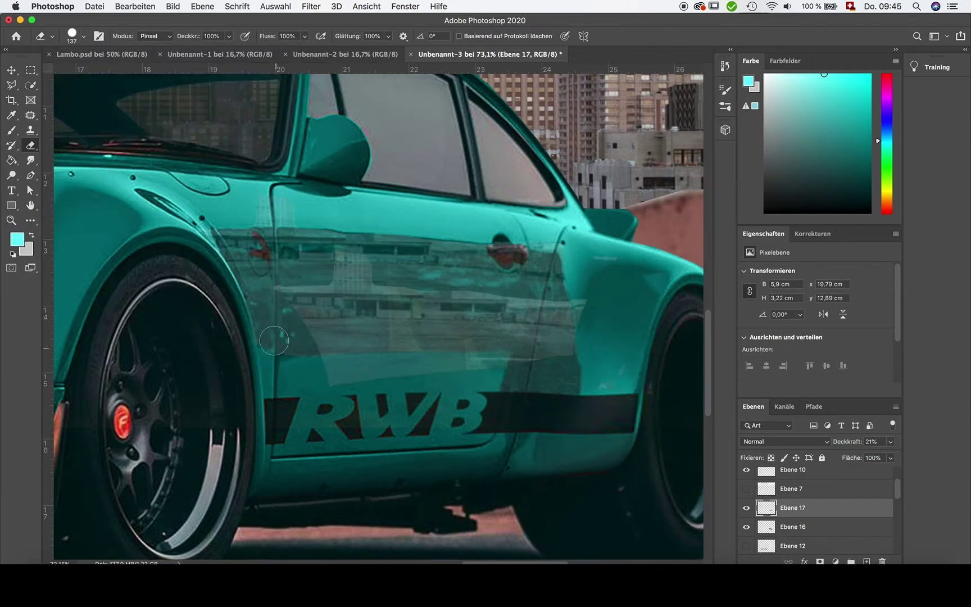
pyautogui.moveTo(274, 341)
pyautogui.mouseDown()
pyautogui.moveTo(359, 359)
pyautogui.moveTo(556, 320)
pyautogui.moveTo(450, 321)
pyautogui.moveTo(338, 363)
pyautogui.mouseUp()
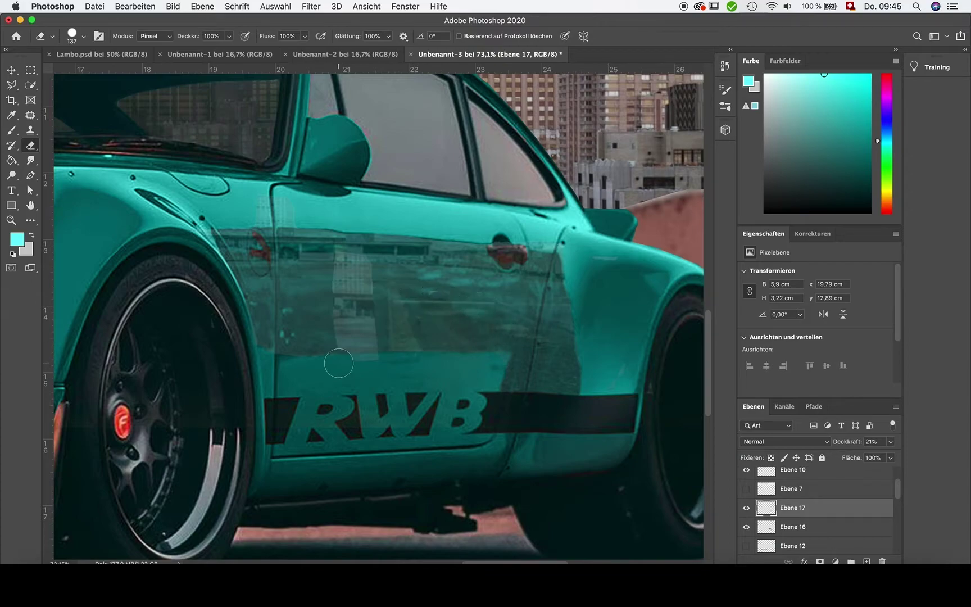
# Reposition the duplicate reflection, trim its right edge, and raise its opacity to 40%.
pyautogui.press('v')
pyautogui.moveTo(353, 284); pyautogui.dragTo(275, 214)
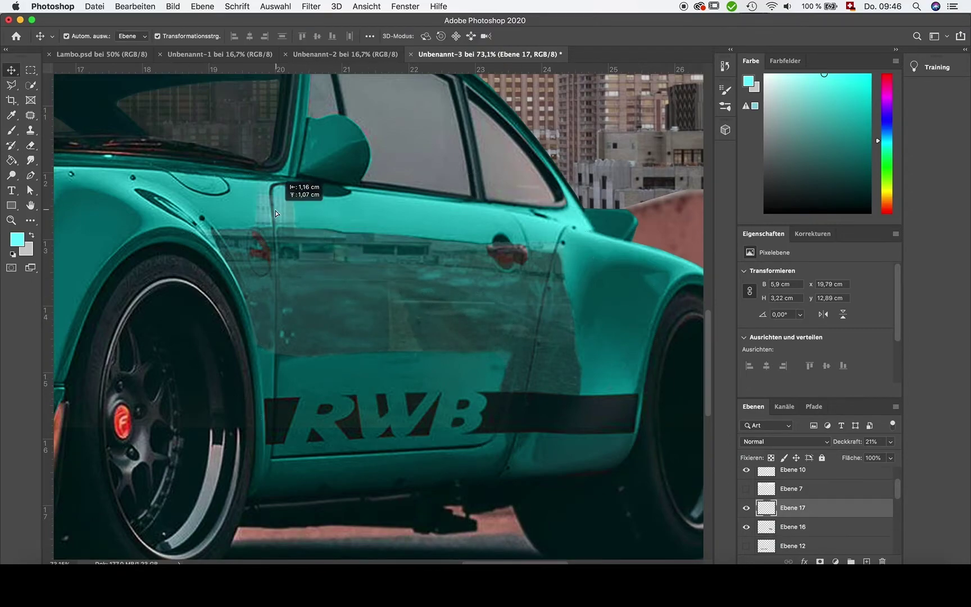
pyautogui.press('e')
pyautogui.moveTo(511, 337); pyautogui.dragTo(511, 419)
pyautogui.press('v')
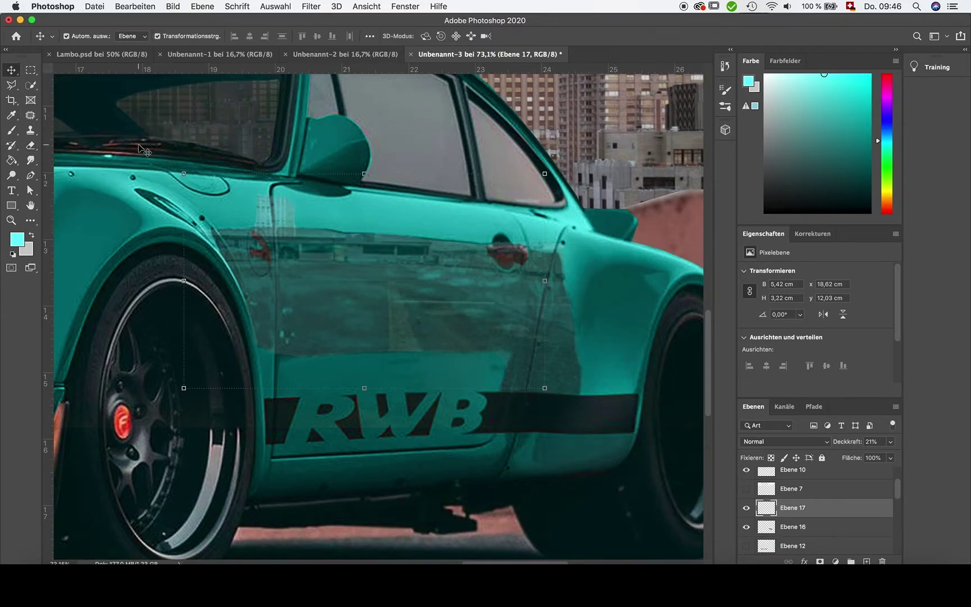
pyautogui.press('e')
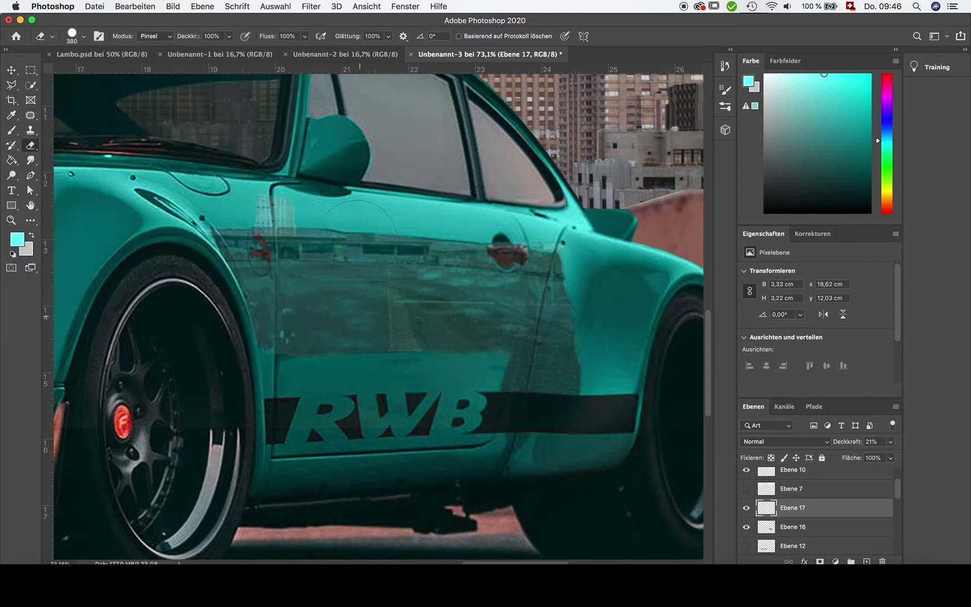
pyautogui.press('v')
pyautogui.scroll(-2, 815, 506)
pyautogui.moveTo(890, 441); pyautogui.dragTo(861, 456)
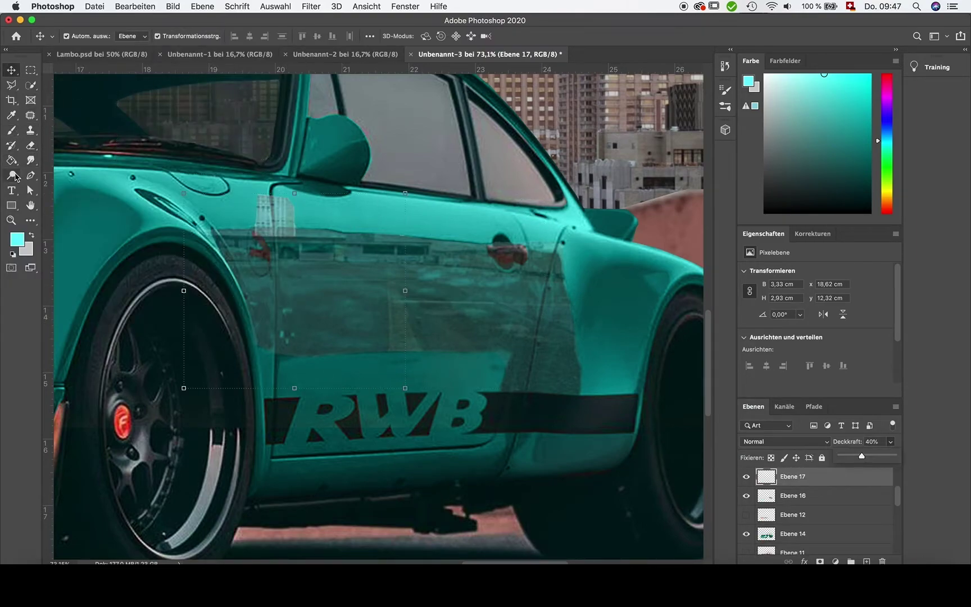
# Set the reflection layer to 8% opacity and the eraser size to 23 px.
pyautogui.click(12, 175)
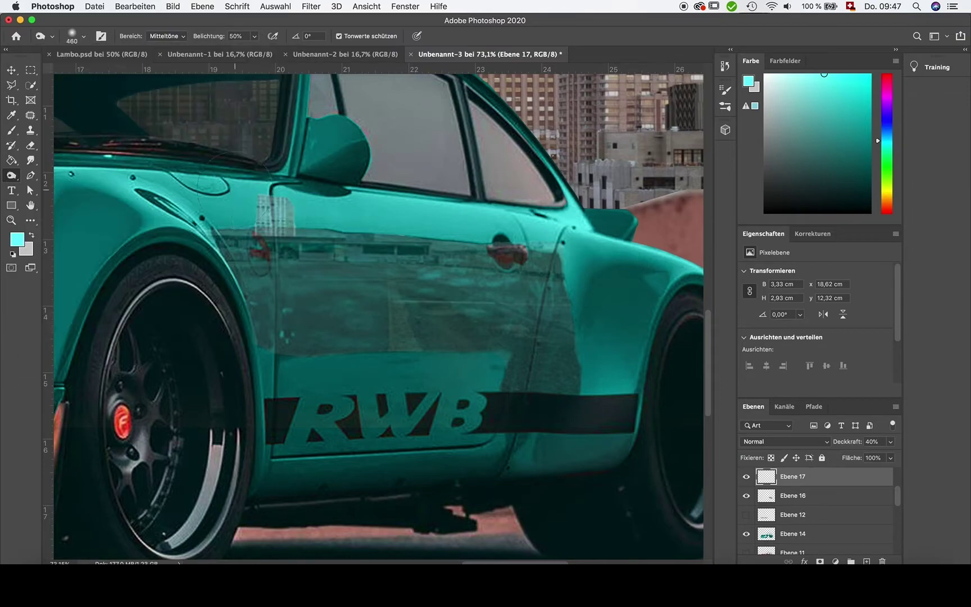
pyautogui.press('v')
pyautogui.press('0')
pyautogui.press('8')
pyautogui.press('e')
pyautogui.click(83, 36)
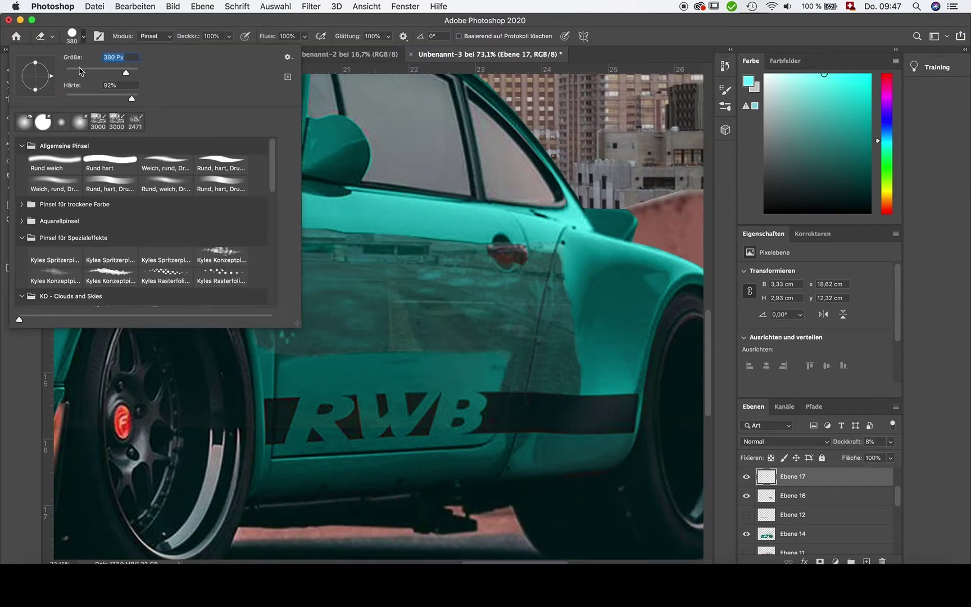
pyautogui.write('23')
pyautogui.press('Return')
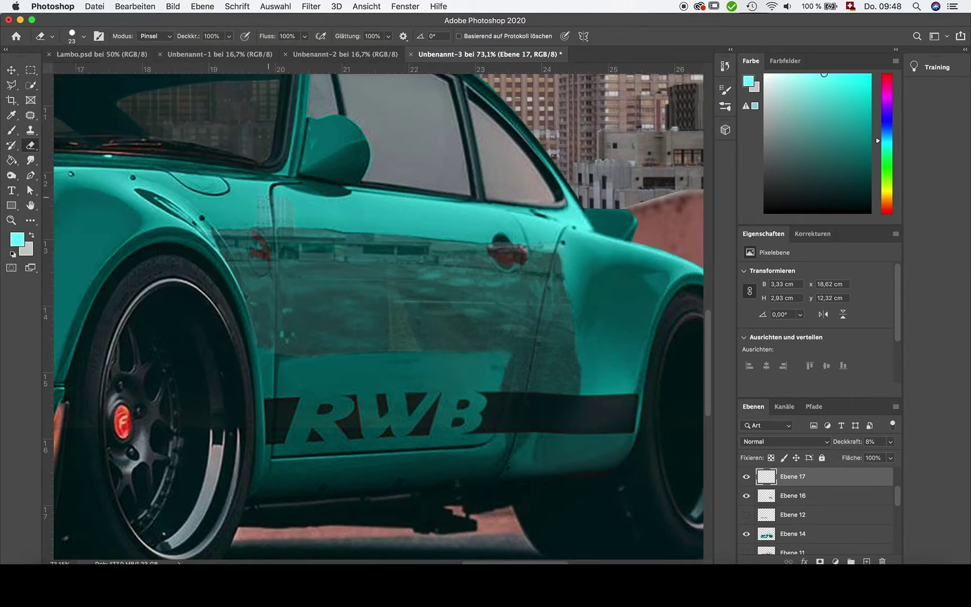
pyautogui.scroll(5, 216, 153)
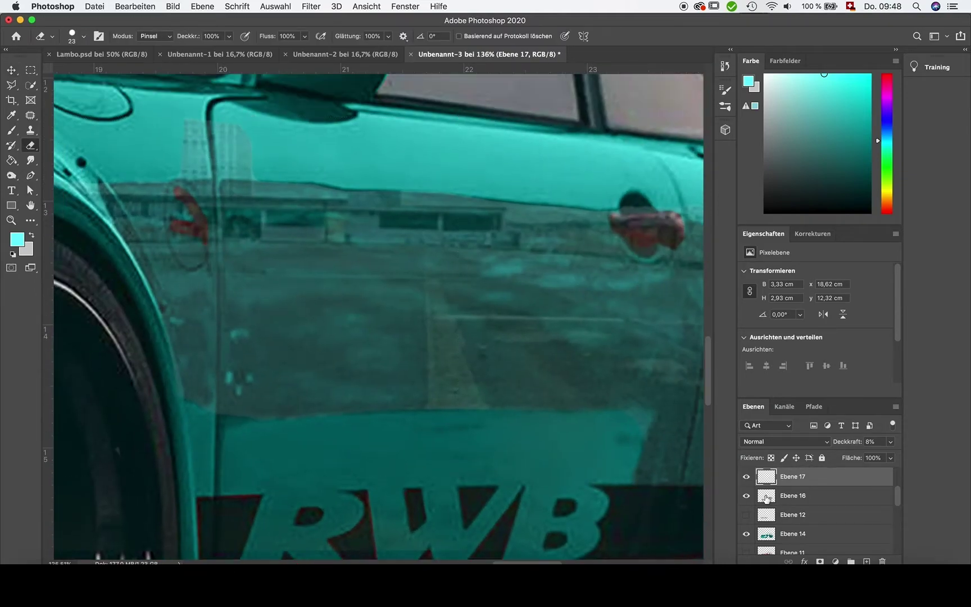
pyautogui.hotkey('alt', '[')
# Erase the Ebene 16 reflection along the door seam.
pyautogui.moveTo(217, 183); pyautogui.dragTo(218, 415)
pyautogui.scroll(-5, 211, 168)
pyautogui.scroll(-5, 567, 365)
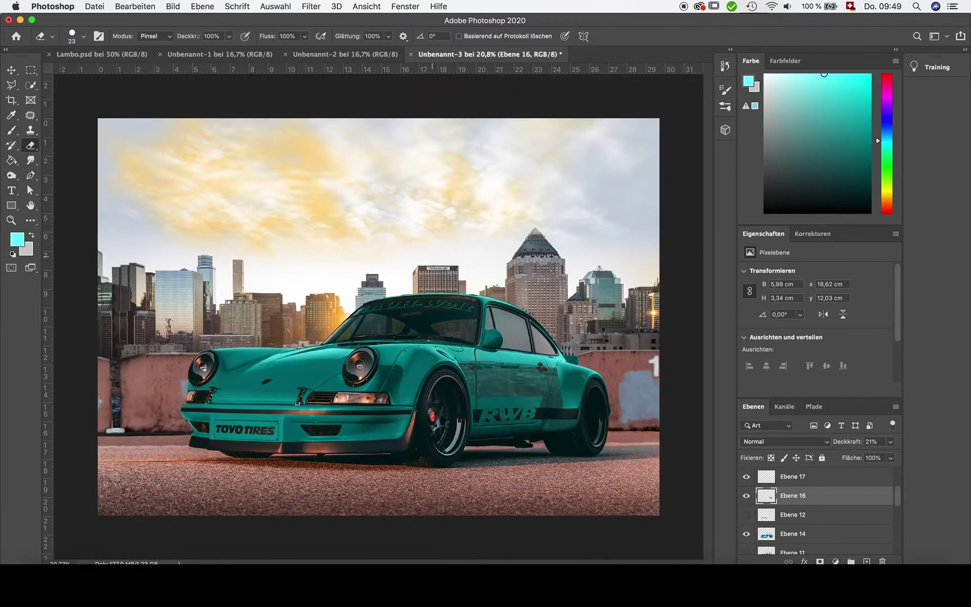
pyautogui.scroll(3, 587, 281)
# Merge Ebene 16 into Ebene 17 as one reflection layer.
pyautogui.hotkey('alt', ']')
pyautogui.keyDown('shift'); pyautogui.click(781, 496); pyautogui.keyUp('shift')
pyautogui.rightClick(785, 496)
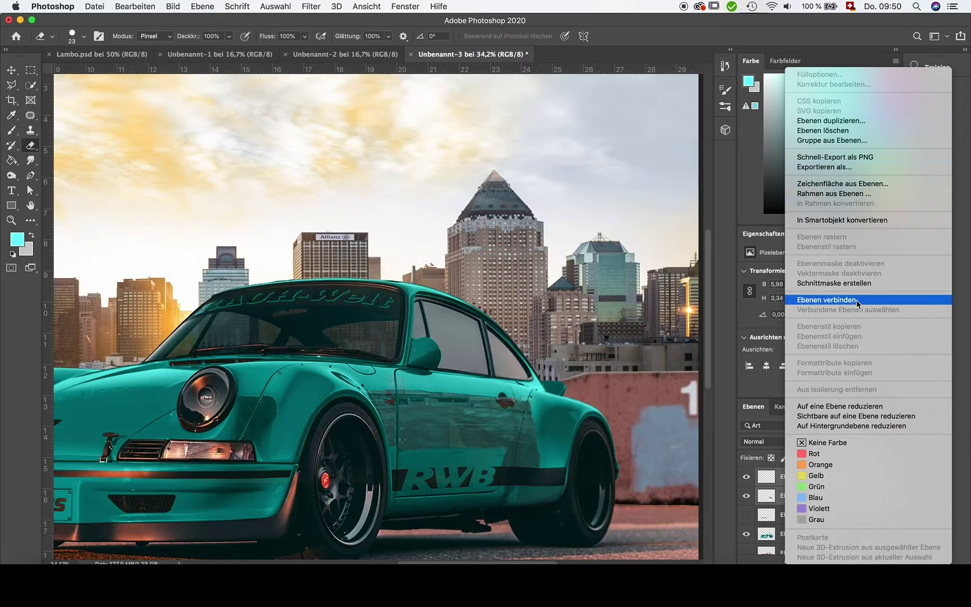
pyautogui.click(828, 406)
pyautogui.scroll(3, 494, 392)
pyautogui.scroll(3, 494, 392)
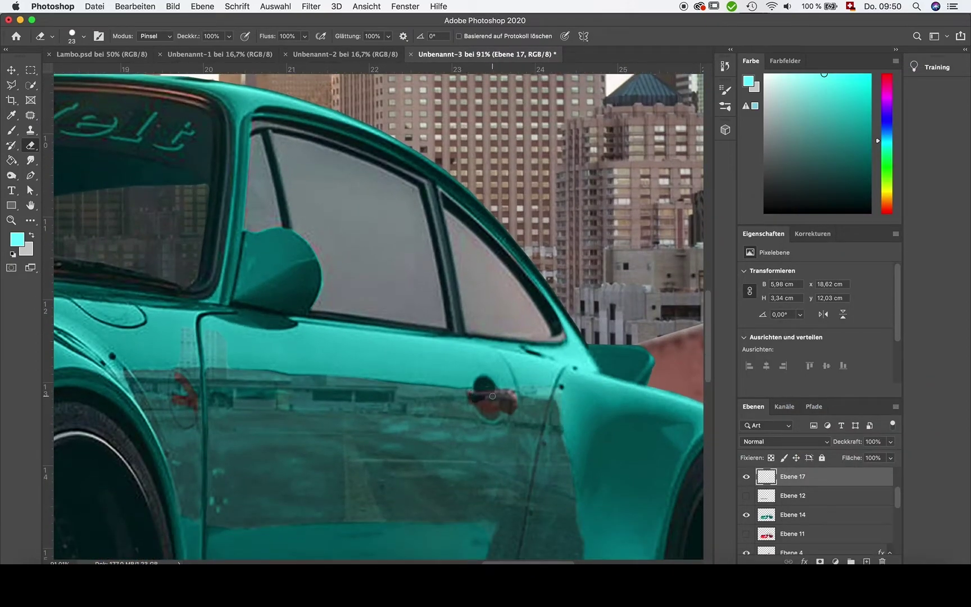
# Give the eraser a soft round tip and resize it to about 49 px.
pyautogui.press(']')
pyautogui.press(']')
pyautogui.press(']')
pyautogui.scroll(2, 560, 392)
pyautogui.scroll(-2, 560, 391)
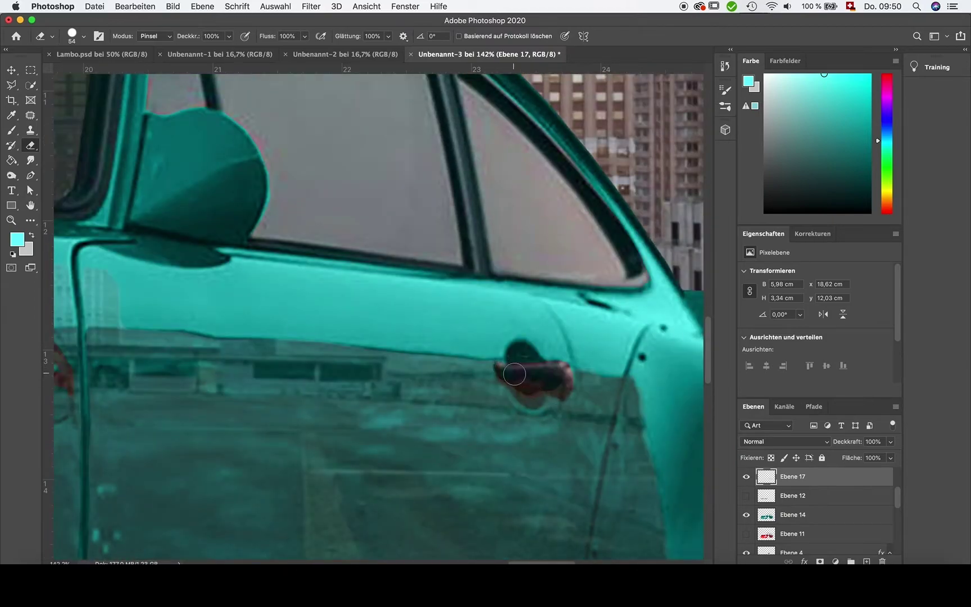
pyautogui.scroll(-2, 552, 389)
pyautogui.click(78, 36)
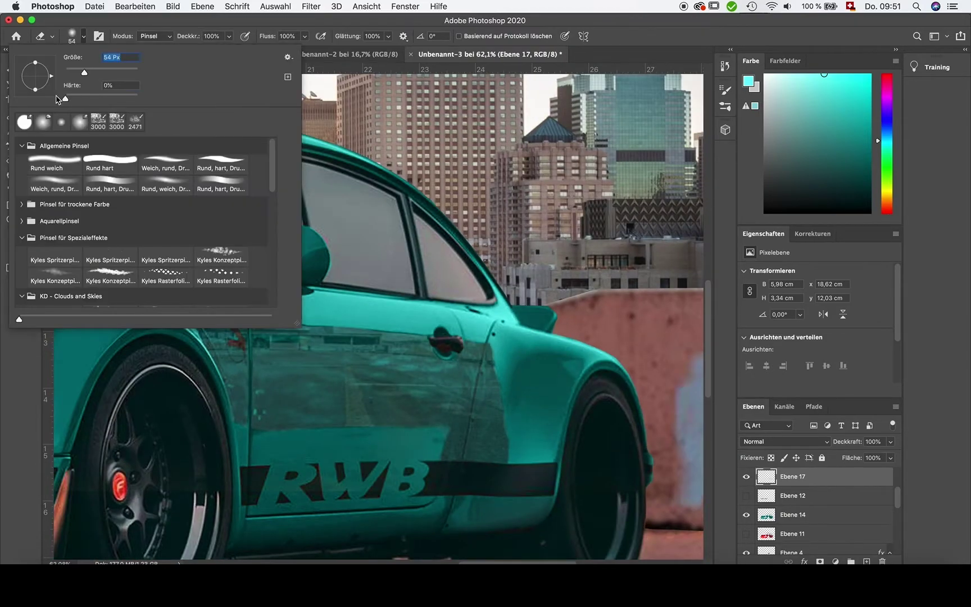
pyautogui.doubleClick(50, 87)
pyautogui.scroll(2, 185, 305)
pyautogui.press('[')
pyautogui.press('[')
pyautogui.press('[')
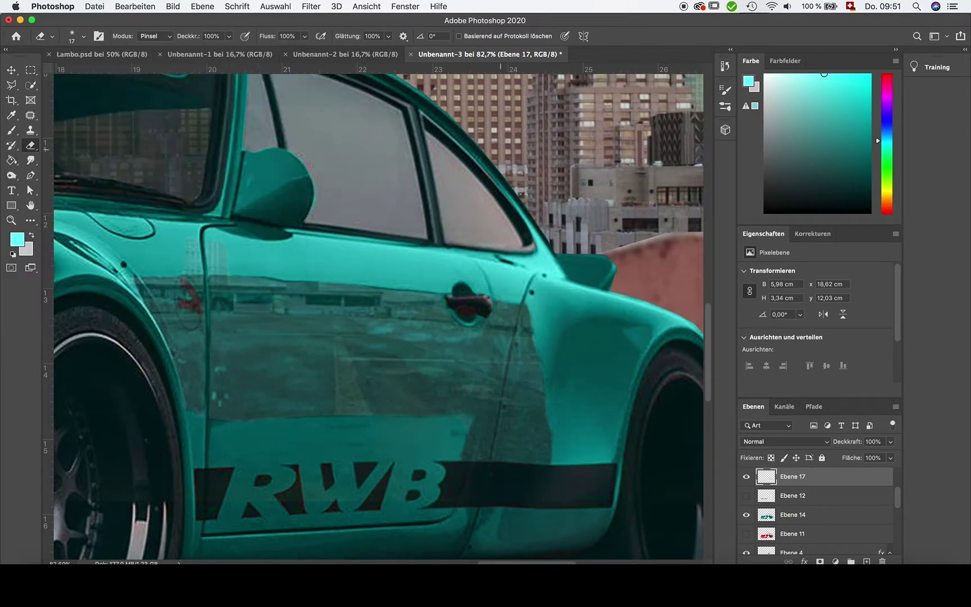
pyautogui.scroll(2, 188, 308)
pyautogui.press(']')
pyautogui.press(']')
pyautogui.press(']')
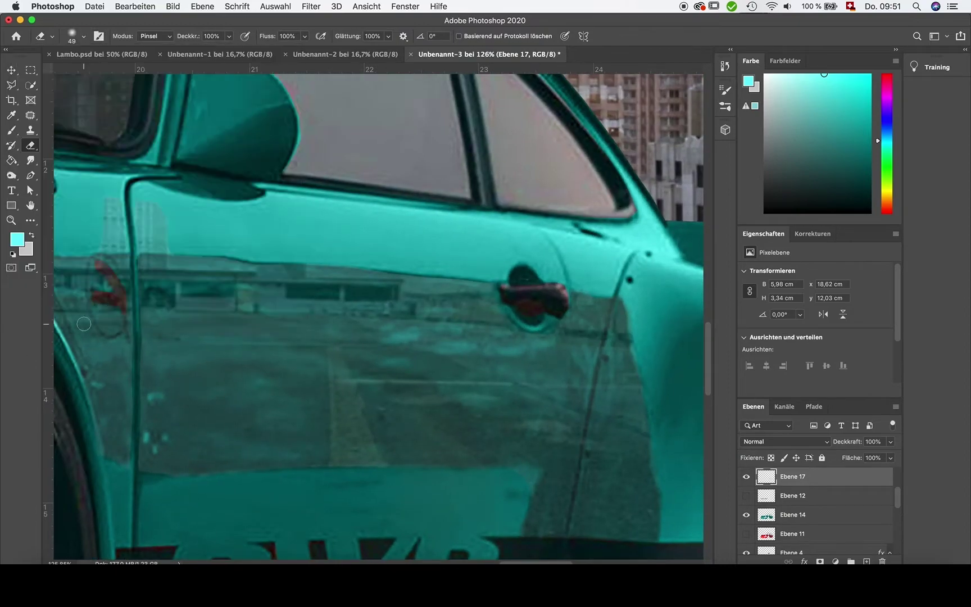
pyautogui.scroll(-3, 382, 315)
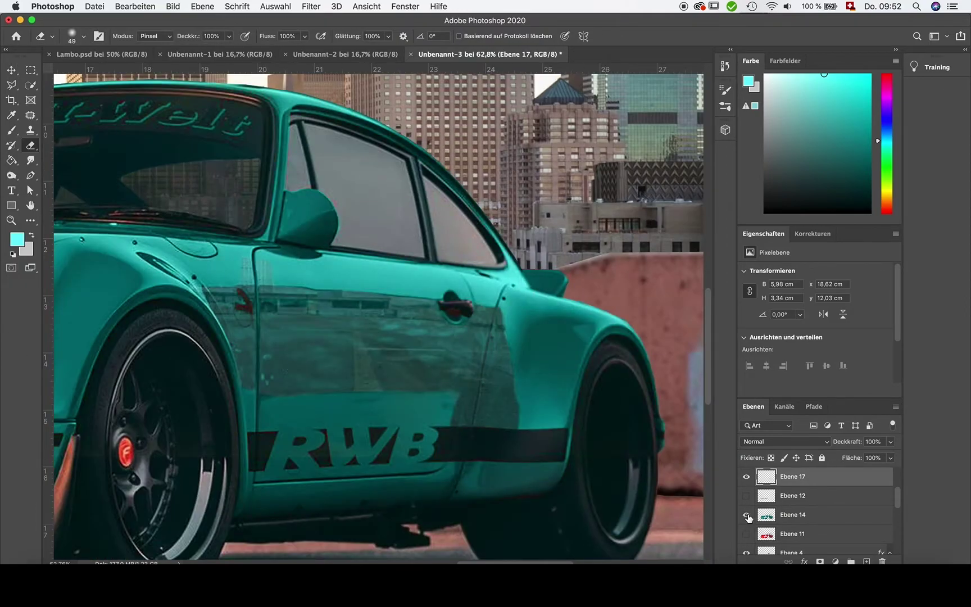
pyautogui.scroll(2, 377, 315)
# Paint dark navy sampled from the door over the red mark, on a new layer above Ebene 14.
pyautogui.press('b')
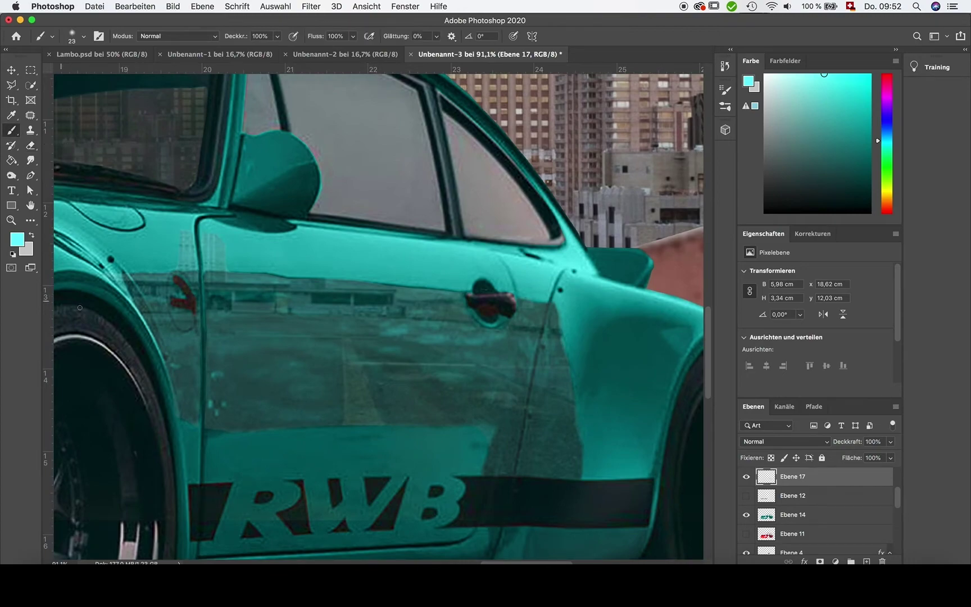
pyautogui.hotkey('alt', '[')
pyautogui.hotkey('ctrl', 'shift', 'alt', 'n')
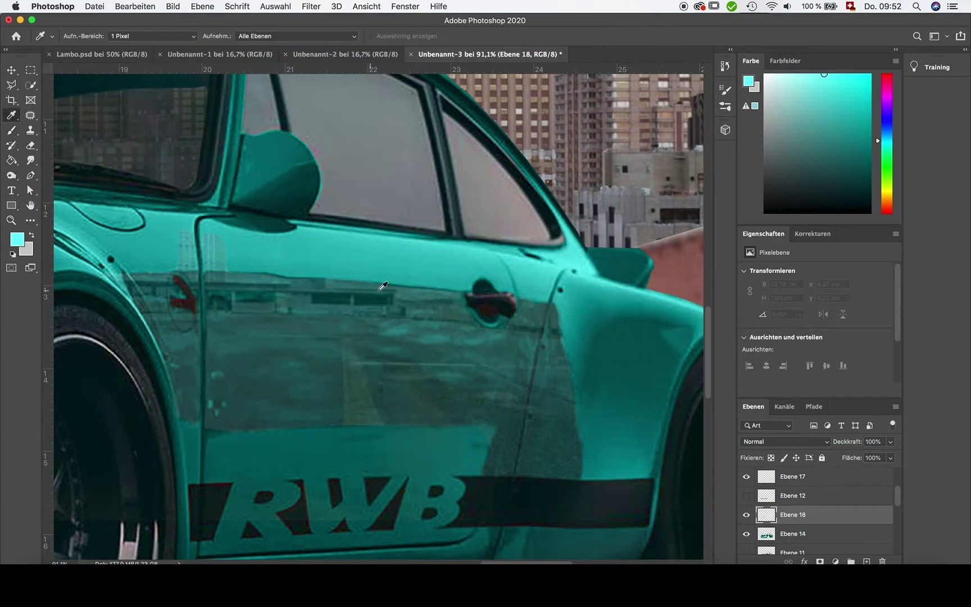
pyautogui.keyDown('alt'); pyautogui.click(383, 287); pyautogui.keyUp('alt')
pyautogui.scroll(2, 194, 307)
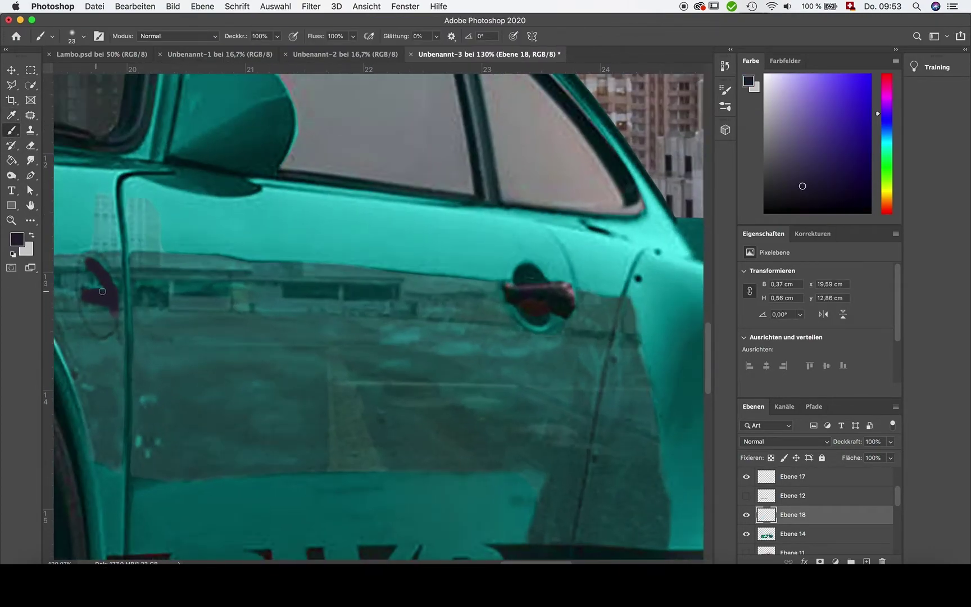
pyautogui.moveTo(88, 262); pyautogui.dragTo(120, 339)
# Merge the navy paint layer with Ebene 14 into Ebene 18.
pyautogui.press('o')
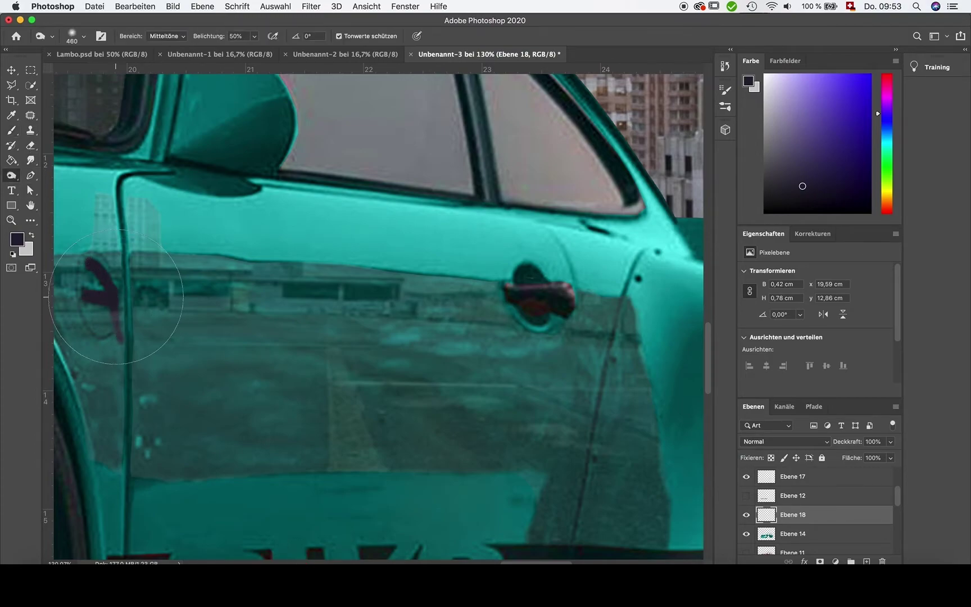
pyautogui.scroll(-3, 321, 192)
pyautogui.keyDown('shift'); pyautogui.click(793, 533); pyautogui.keyUp('shift')
pyautogui.rightClick(792, 523)
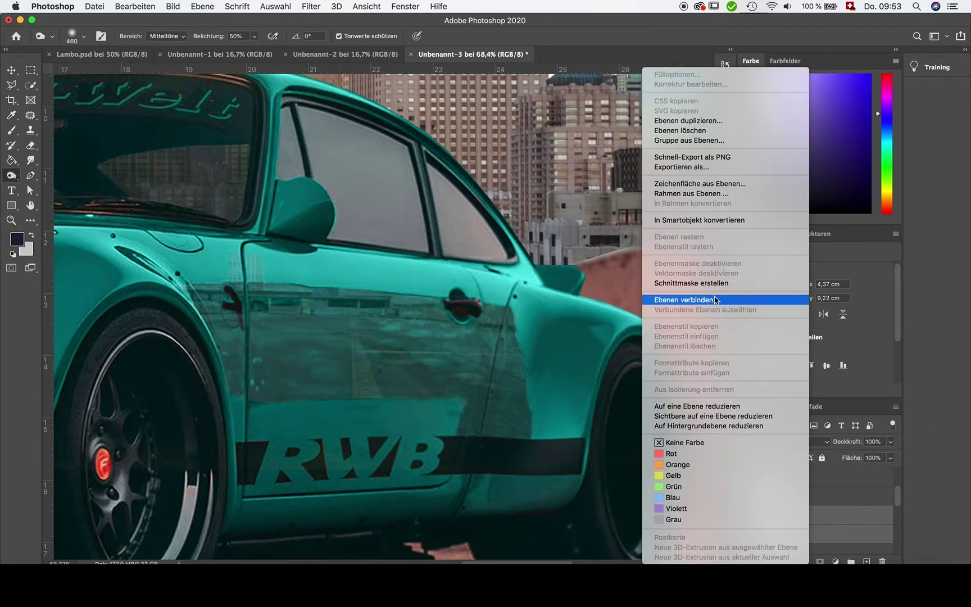
pyautogui.click(725, 299)
# Erase the Ebene 17 reflection around the dark mark at the door edge.
pyautogui.scroll(3, 360, 326)
pyautogui.click(792, 476)
pyautogui.press('e')
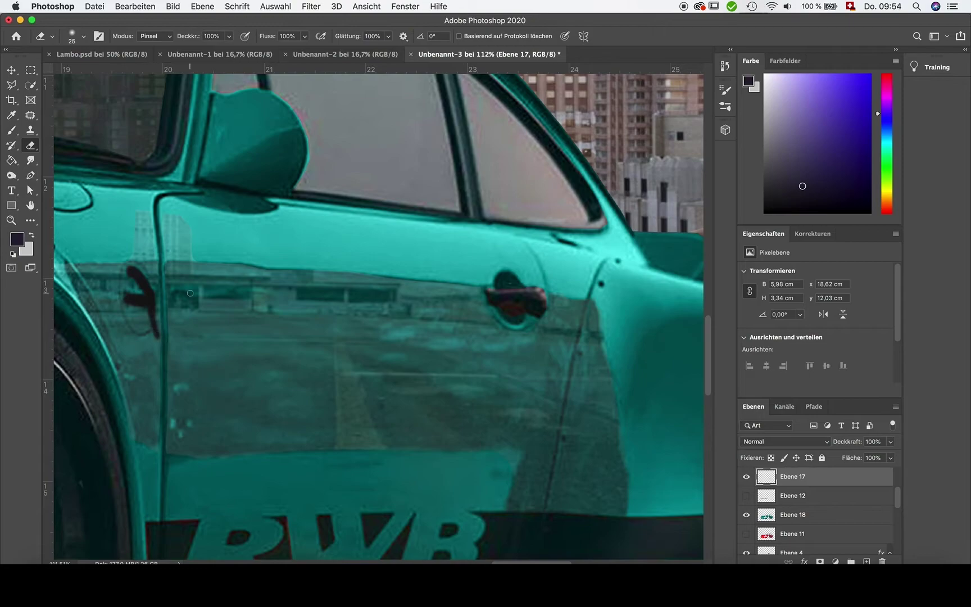
pyautogui.moveTo(152, 328); pyautogui.dragTo(121, 305)
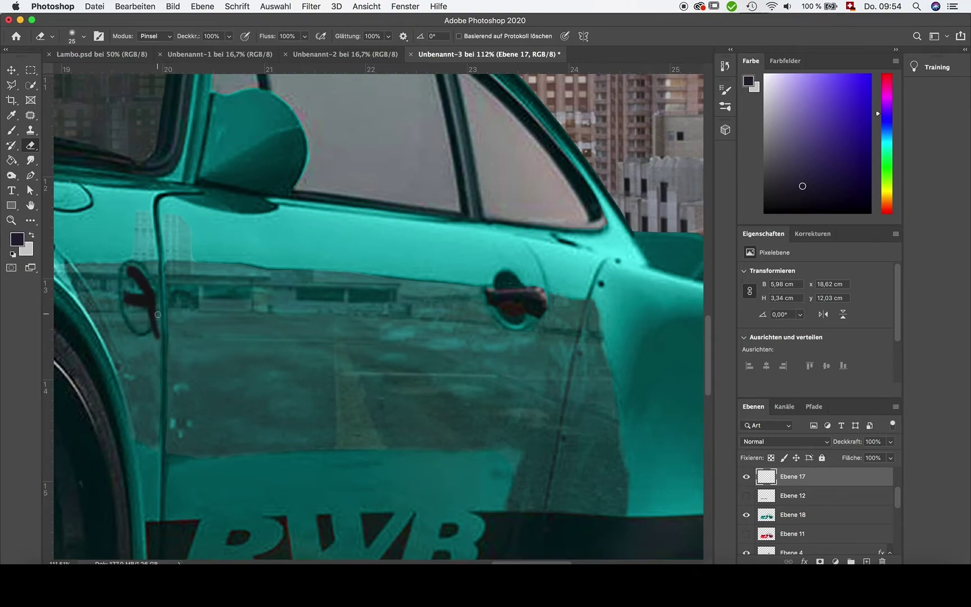
pyautogui.scroll(-5, 157, 314)
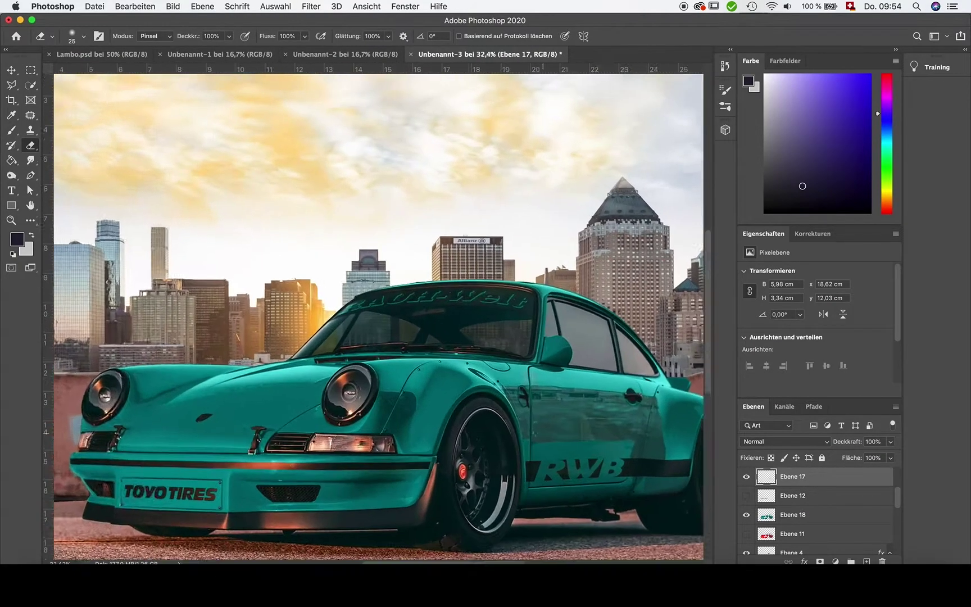
pyautogui.scroll(2, 646, 342)
pyautogui.press('v')
pyautogui.click(890, 442)
# Lower Ebene 17's opacity, hide it, and cycle through the dodge, burn and sponge tools.
pyautogui.moveTo(894, 456); pyautogui.dragTo(880, 458)
pyautogui.scroll(2, 814, 492)
pyautogui.scroll(2, 330, 320)
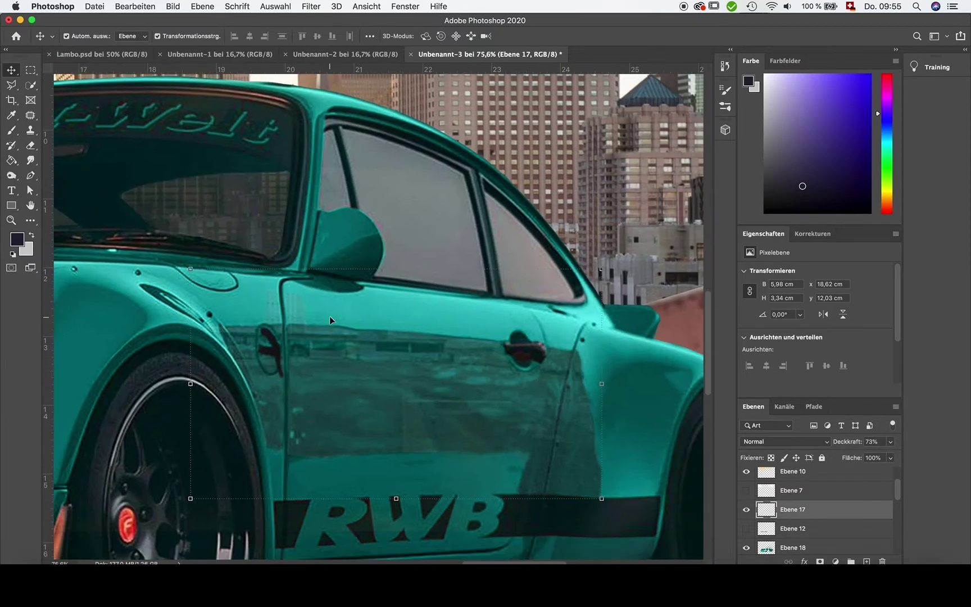
pyautogui.press('o')
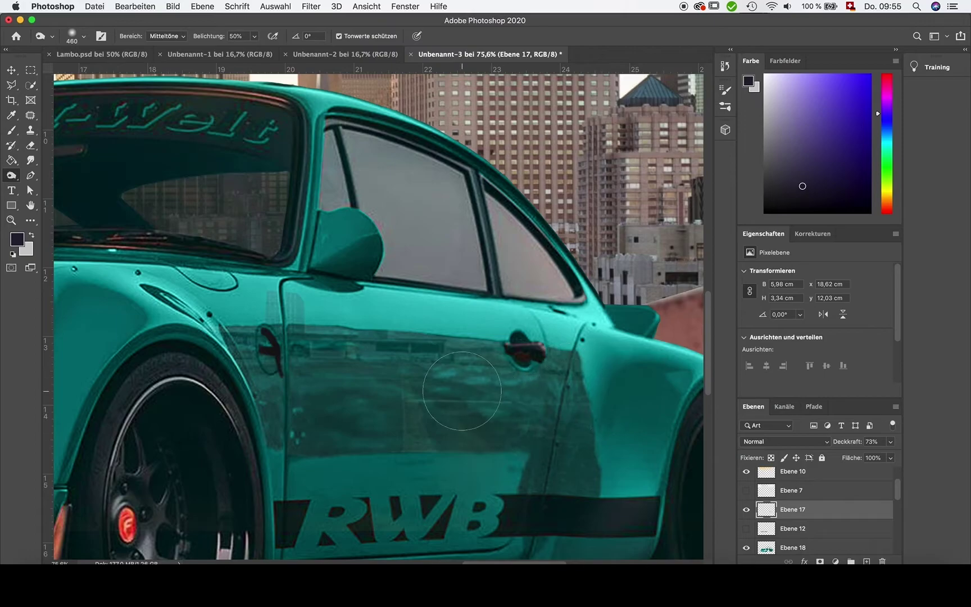
pyautogui.scroll(-5, 462, 391)
pyautogui.scroll(3, 455, 365)
pyautogui.hotkey('shift', 'o')
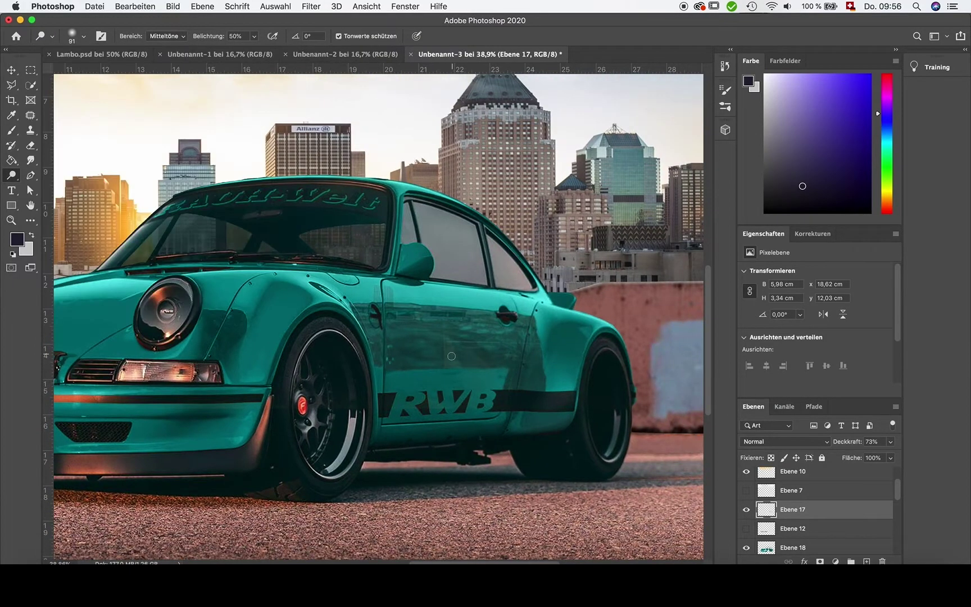
pyautogui.click(451, 356)
pyautogui.press('Return')
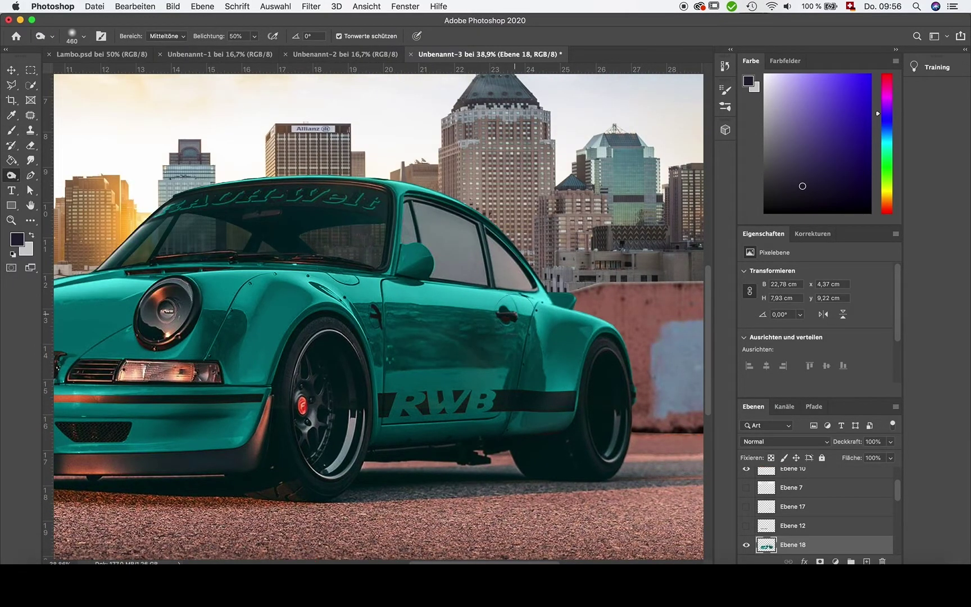
pyautogui.scroll(4, 388, 329)
# Set the tool size to 35, then show and select Ebene 17 again.
pyautogui.click(83, 36)
pyautogui.write('35')
pyautogui.press('Return')
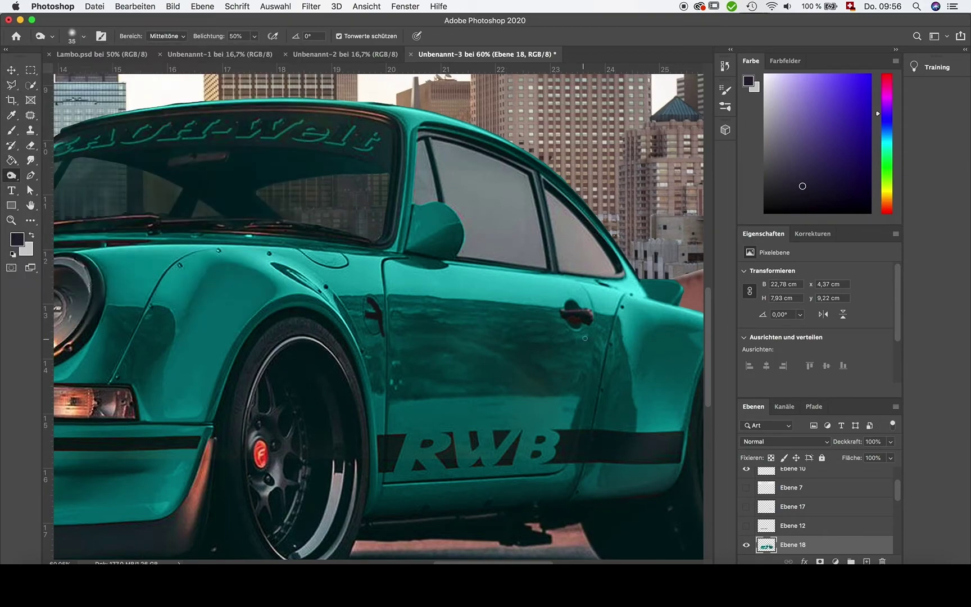
pyautogui.scroll(-1, 796, 545)
pyautogui.click(746, 486)
pyautogui.click(792, 485)
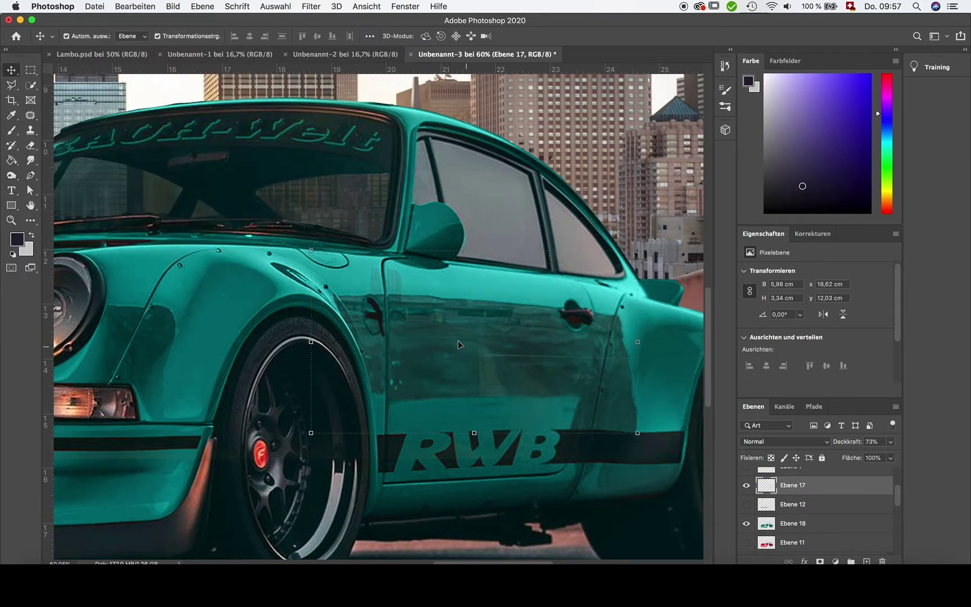
# Warp Ebene 17, pulling its lower corners down over the wheels and nudging the upper-left corner up.
pyautogui.click(94, 6)
pyautogui.click(471, 346)
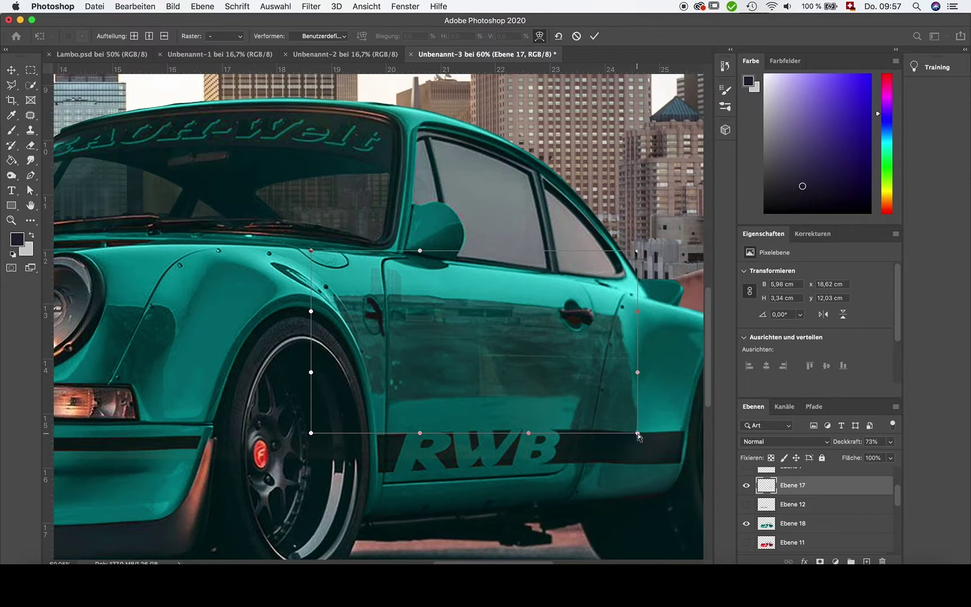
pyautogui.moveTo(638, 434); pyautogui.dragTo(677, 521)
pyautogui.hscroll(5, 251, 364)
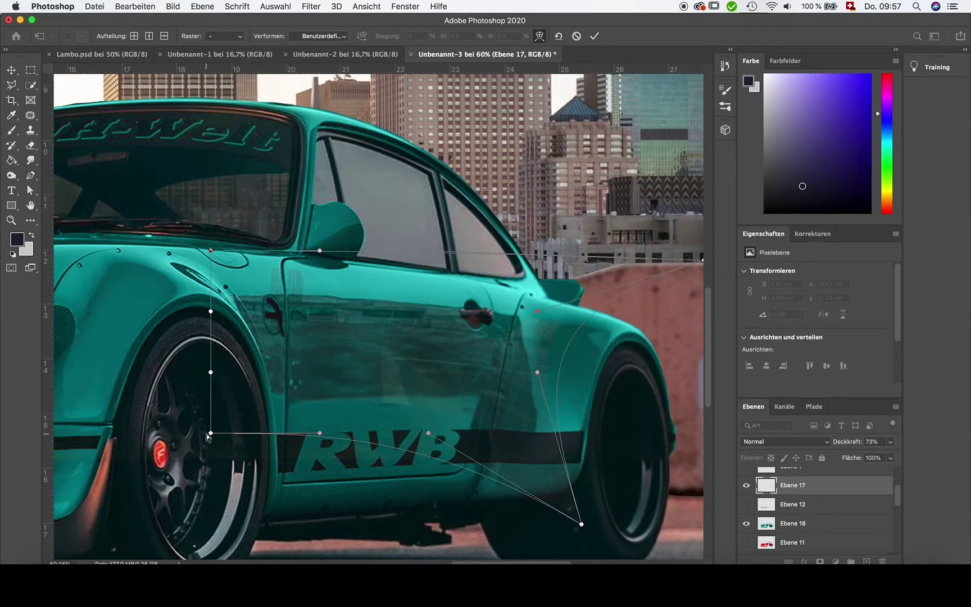
pyautogui.moveTo(210, 432); pyautogui.dragTo(204, 520)
pyautogui.moveTo(210, 250); pyautogui.dragTo(204, 244)
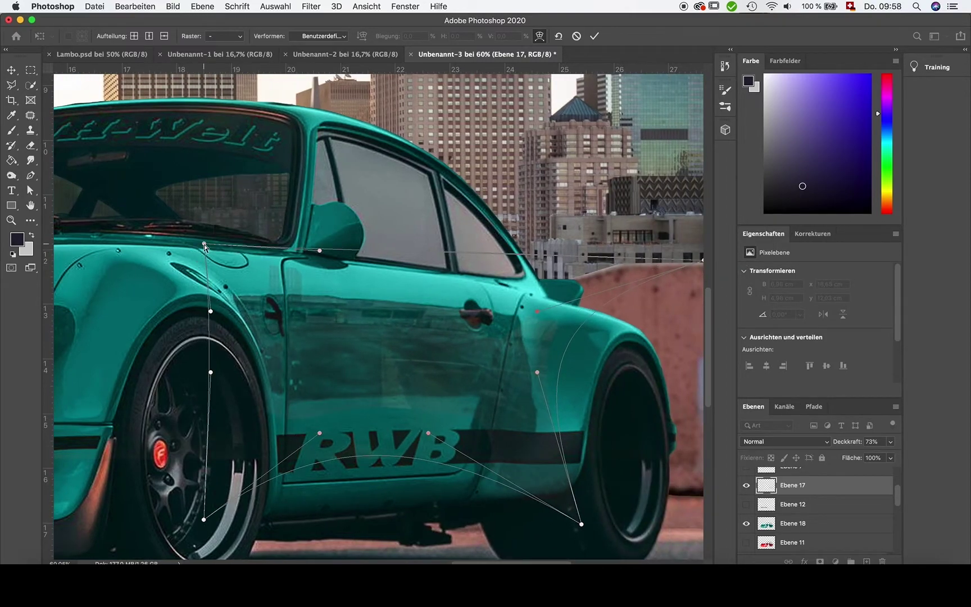
pyautogui.click(594, 36)
pyautogui.press('e')
pyautogui.click(77, 36)
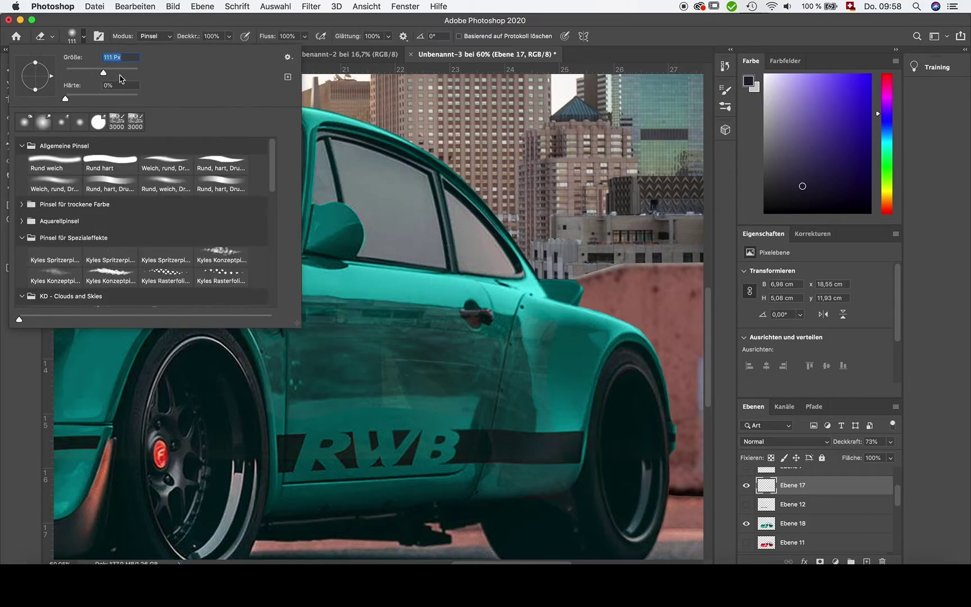
pyautogui.write('201')
pyautogui.press('Return')
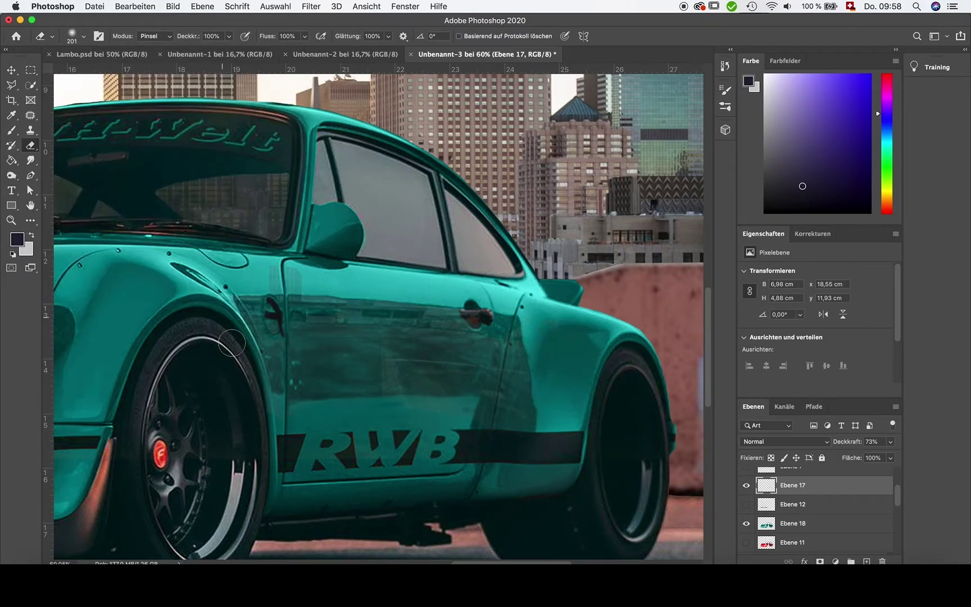
pyautogui.hotkey('ctrl', '0')
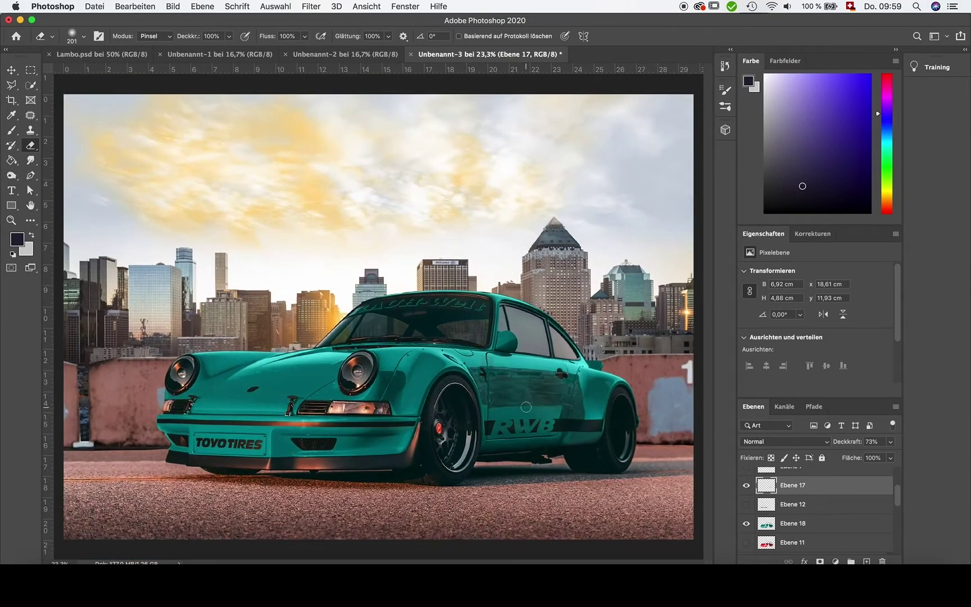
pyautogui.scroll(5, 526, 406)
pyautogui.press('o')
pyautogui.rightClick(168, 132)
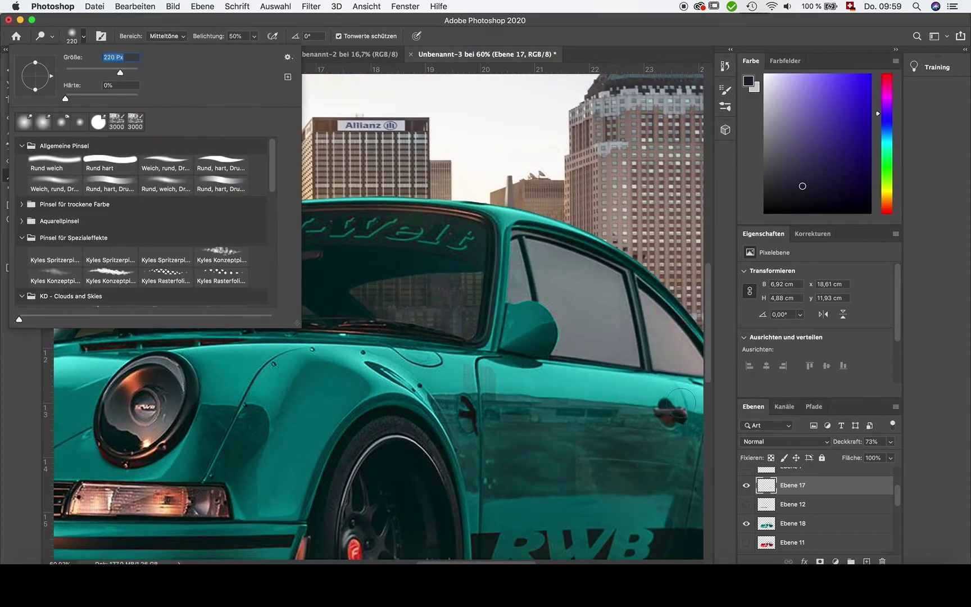
pyautogui.press('Return')
pyautogui.scroll(-5, 585, 454)
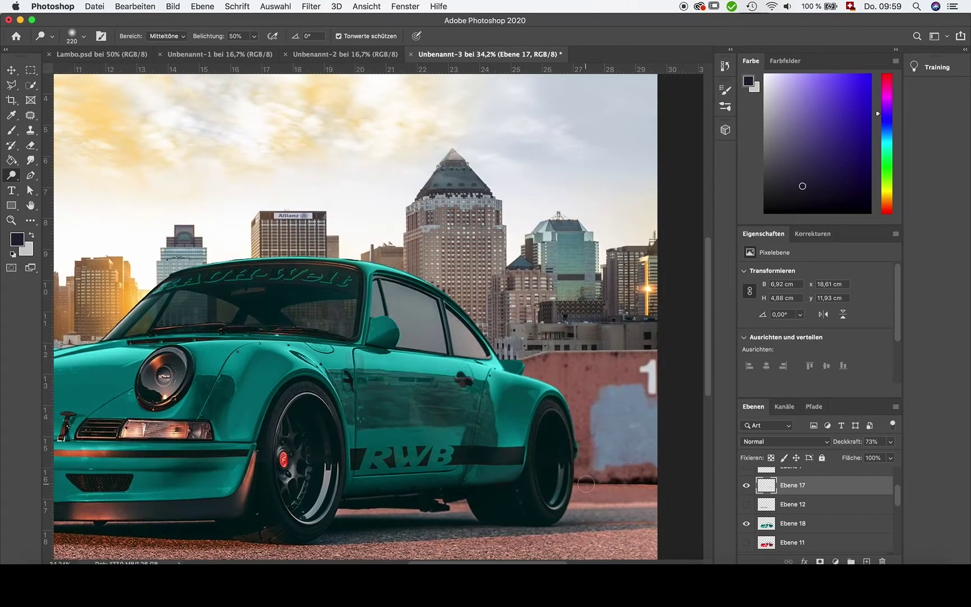
pyautogui.scroll(3, 586, 483)
pyautogui.scroll(-3, 586, 483)
pyautogui.scroll(3, 745, 474)
pyautogui.click(792, 525)
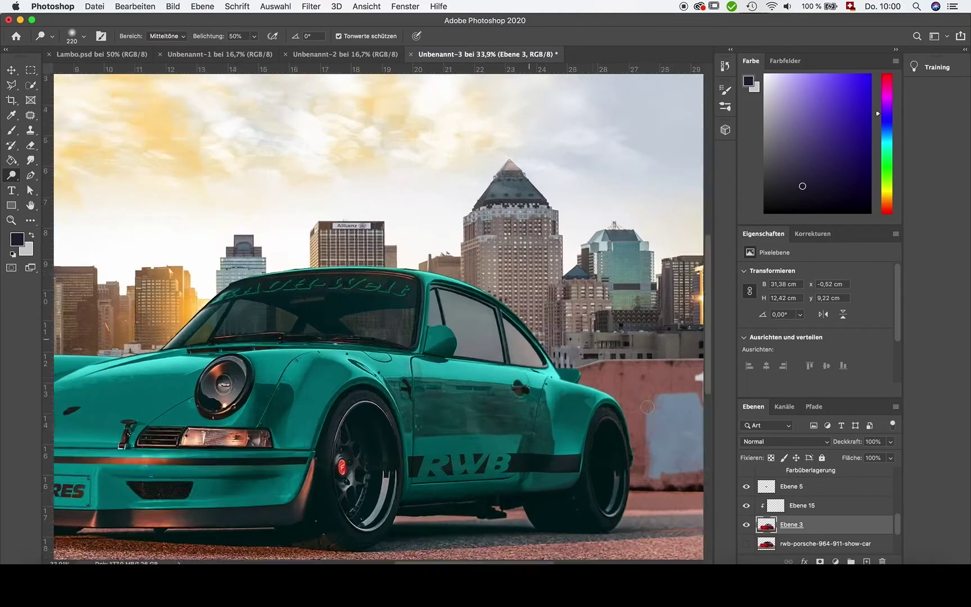
pyautogui.scroll(3, 562, 393)
pyautogui.click(83, 36)
pyautogui.write('79 Px')
pyautogui.press('Return')
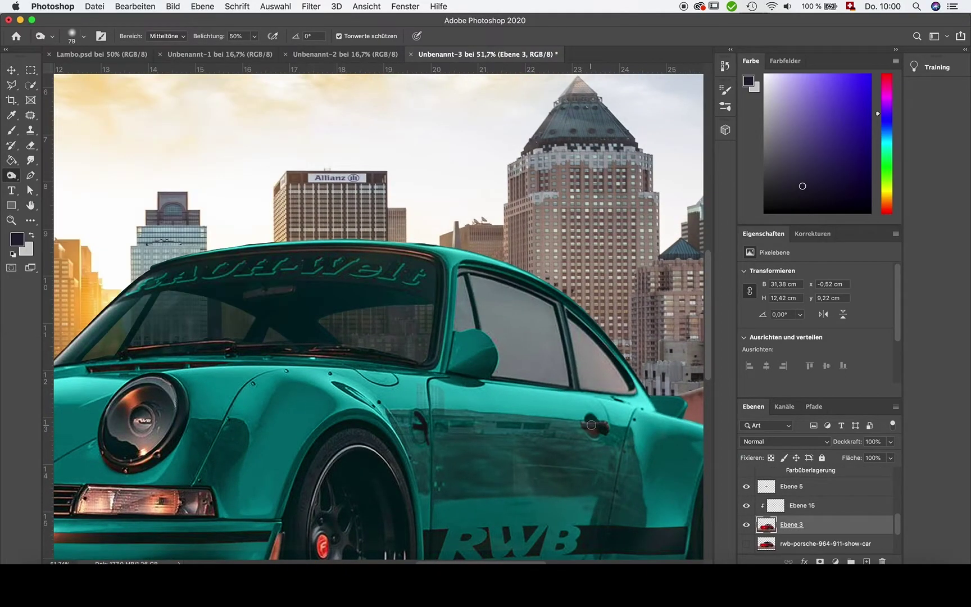
pyautogui.scroll(-3, 674, 420)
pyautogui.scroll(-1, 673, 420)
pyautogui.scroll(1, 674, 419)
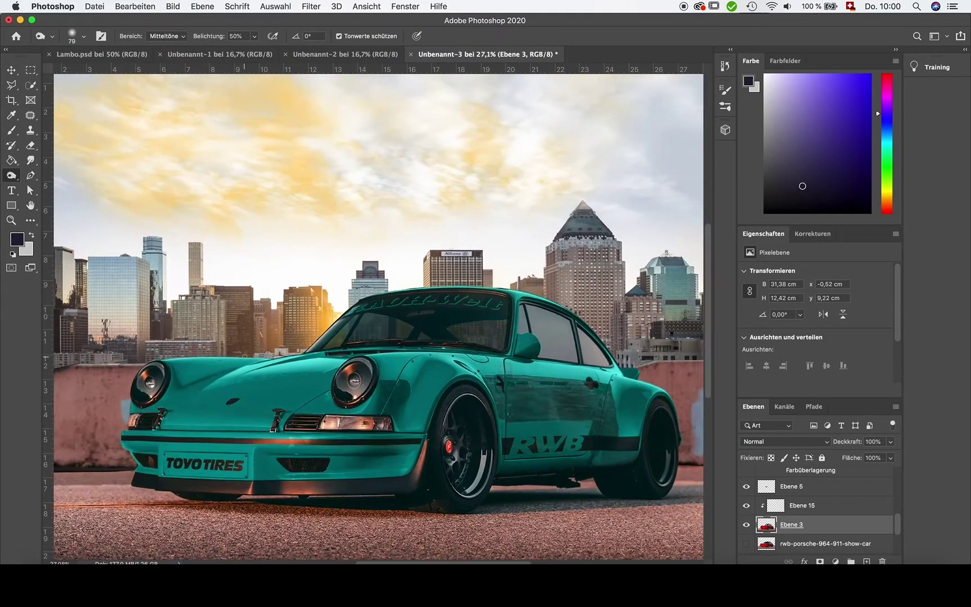
pyautogui.hscroll(-2, 53, 200)
pyautogui.click(83, 36)
pyautogui.write('300 Px')
pyautogui.press('Return')
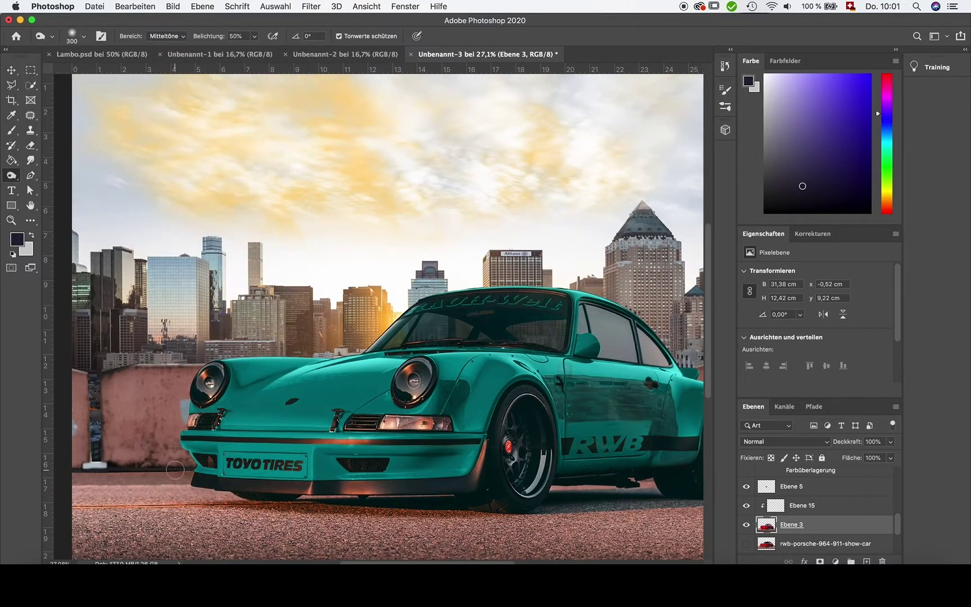
pyautogui.hscroll(6, 353, 467)
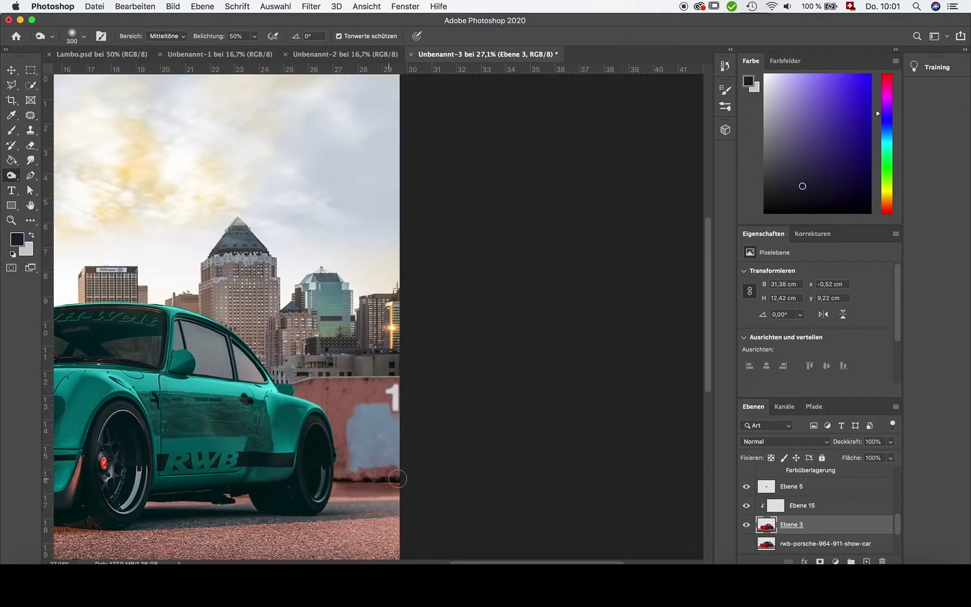
pyautogui.scroll(-3, 405, 480)
pyautogui.press('e')
pyautogui.scroll(2, 153, 434)
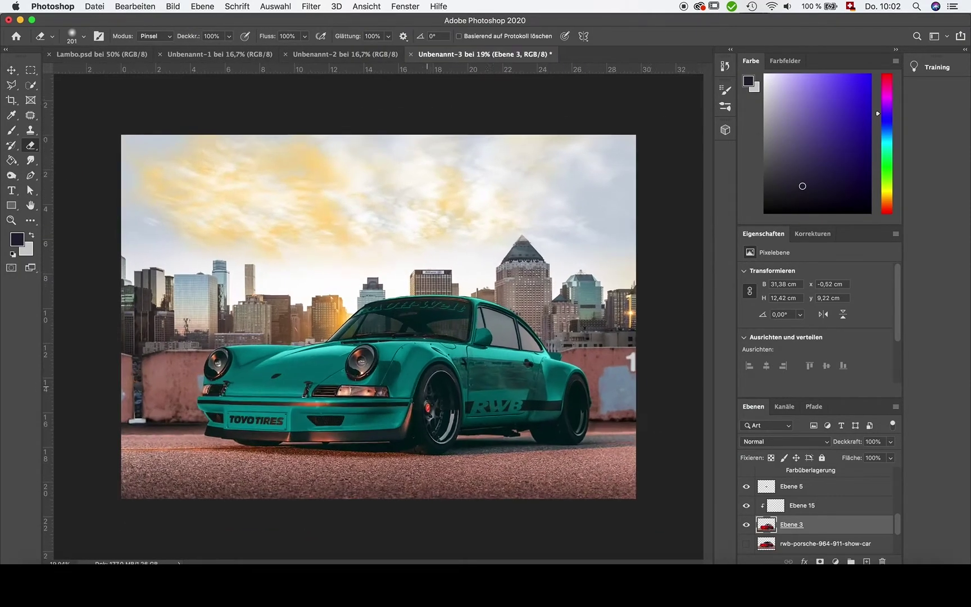
# Create a new layer named glanz01, clipped to the layer below, in Farbe blend mode.
pyautogui.click(202, 6)
pyautogui.click(456, 23)
pyautogui.write('glanz')
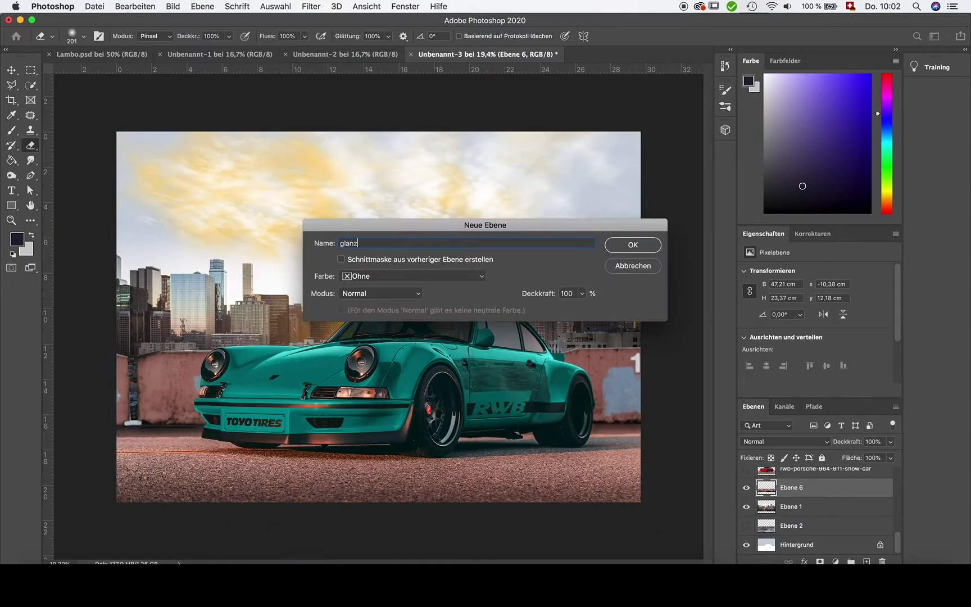
pyautogui.write('01')
pyautogui.click(341, 259)
pyautogui.click(380, 293)
pyautogui.click(360, 545)
pyautogui.click(632, 245)
pyautogui.press('super+0')
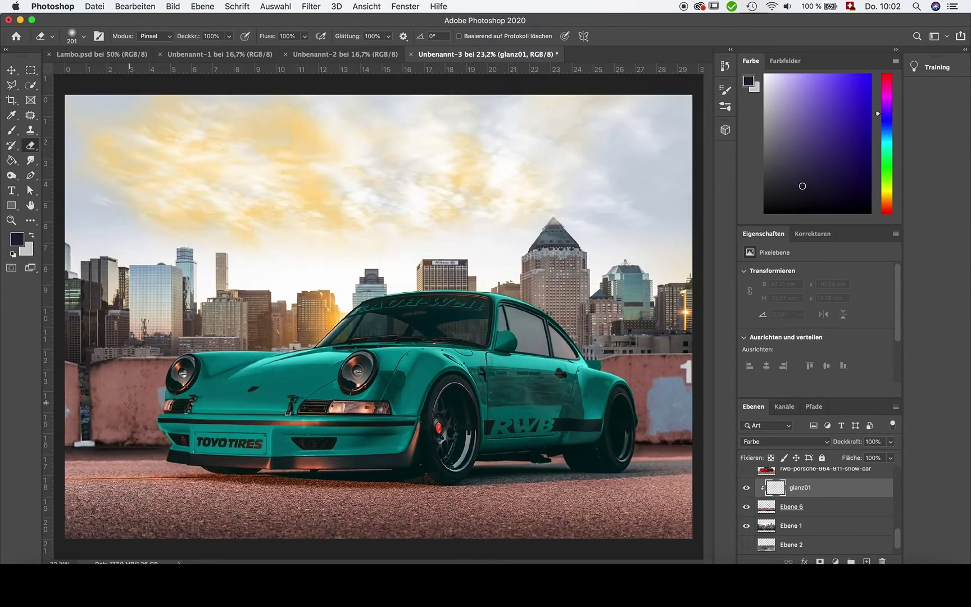
# Set up a 63 px brush with a warm yellow foreground colour.
pyautogui.press('b')
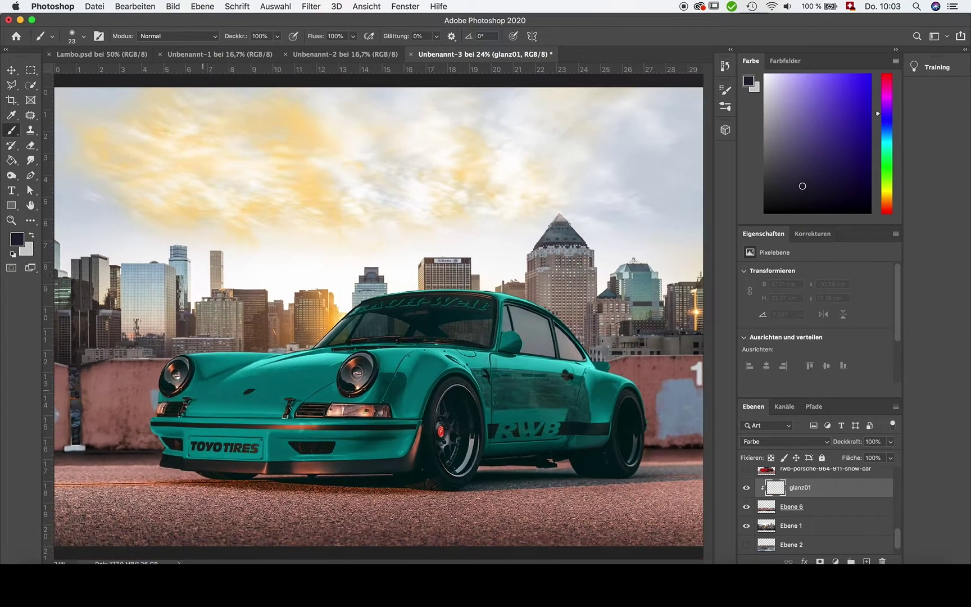
pyautogui.scroll(5, 325, 415)
pyautogui.rightClick(325, 415)
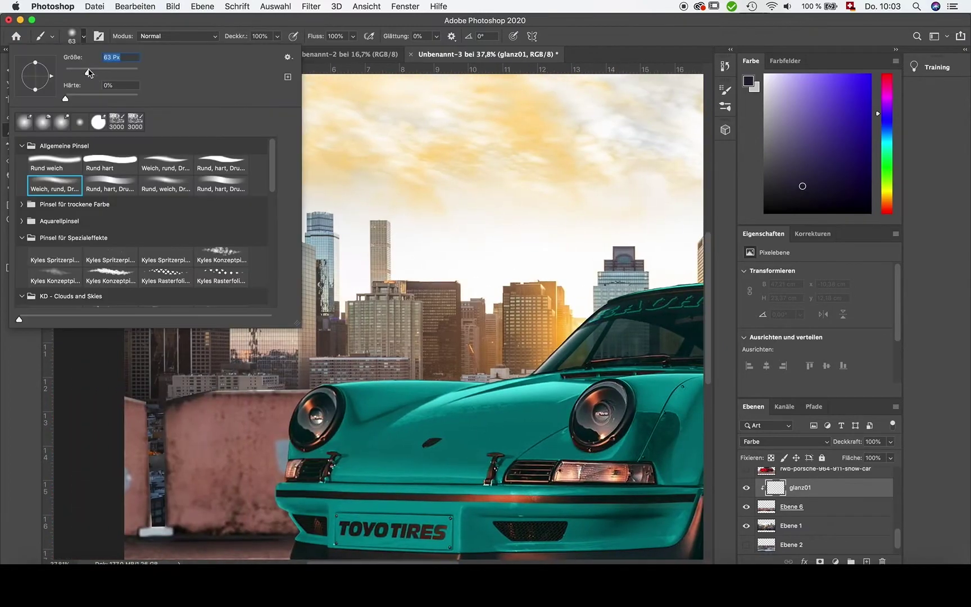
pyautogui.press('Return')
pyautogui.click(17, 238)
pyautogui.click(548, 141)
pyautogui.press('Return')
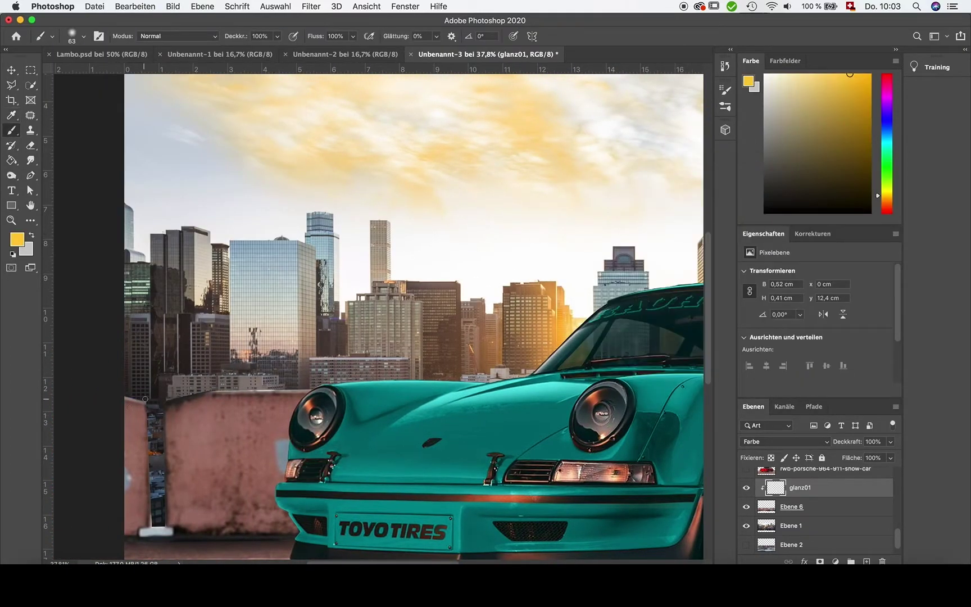
# Set glanz01 opacity to 39% and sample a pinkish-brown colour from the wall.
pyautogui.moveTo(890, 441)
pyautogui.mouseDown()
pyautogui.moveTo(844, 460)
pyautogui.moveTo(860, 459)
pyautogui.mouseUp()
pyautogui.press('super+0')
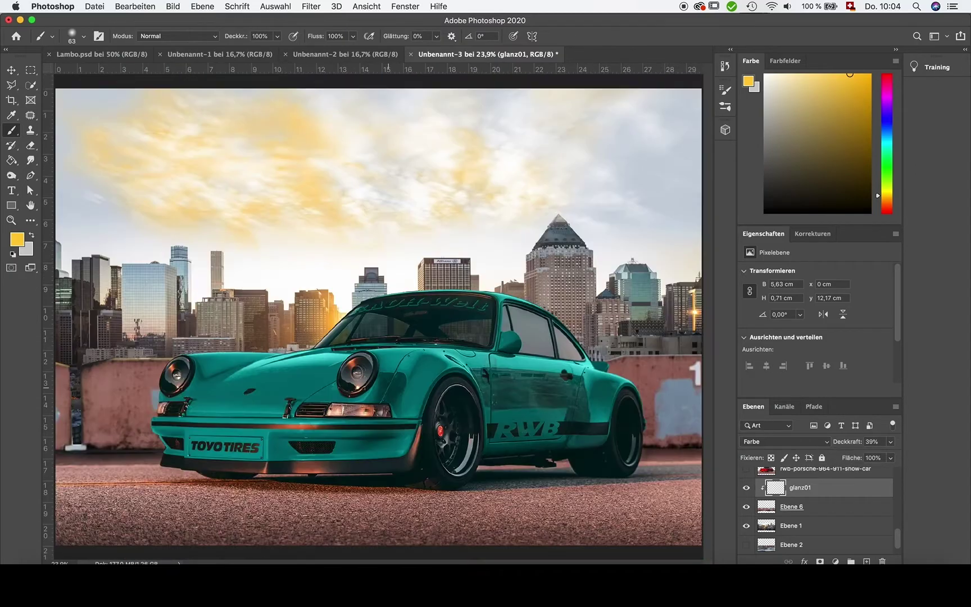
pyautogui.press('super+minus')
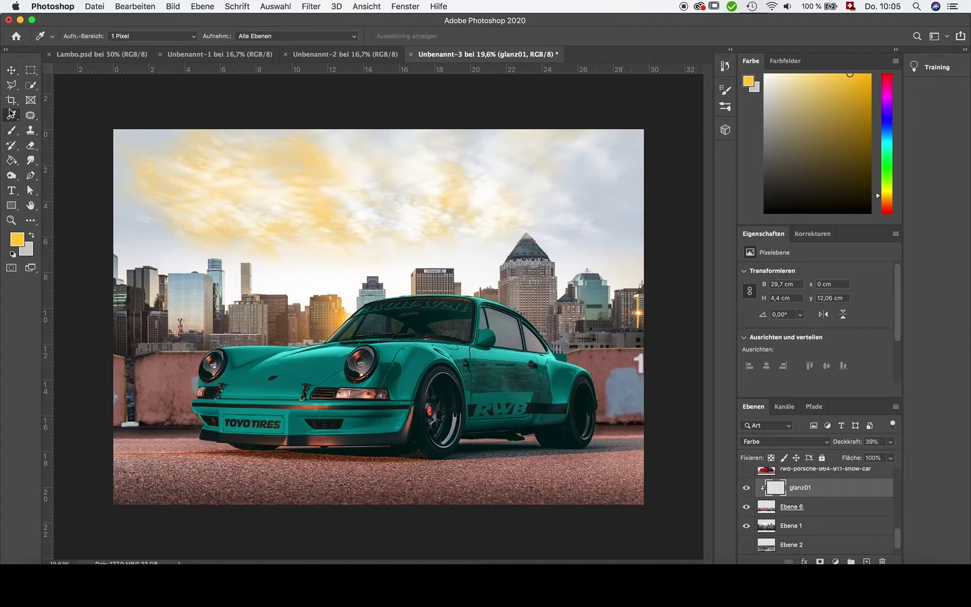
pyautogui.keyDown('alt'); pyautogui.click(162, 412); pyautogui.keyUp('alt')
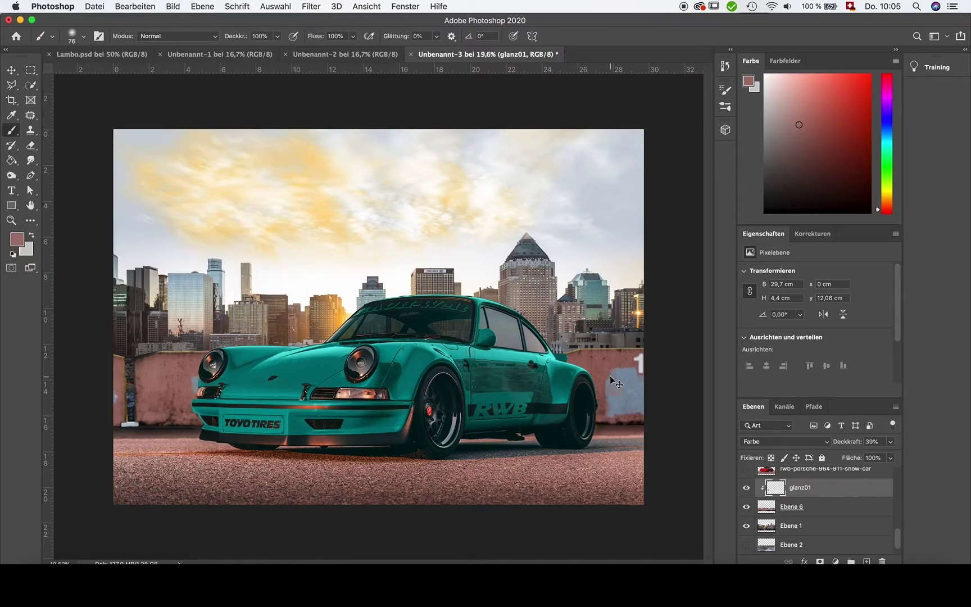
pyautogui.scroll(5, 611, 378)
pyautogui.scroll(-3, 611, 378)
pyautogui.scroll(3, 611, 378)
pyautogui.scroll(-5, 611, 378)
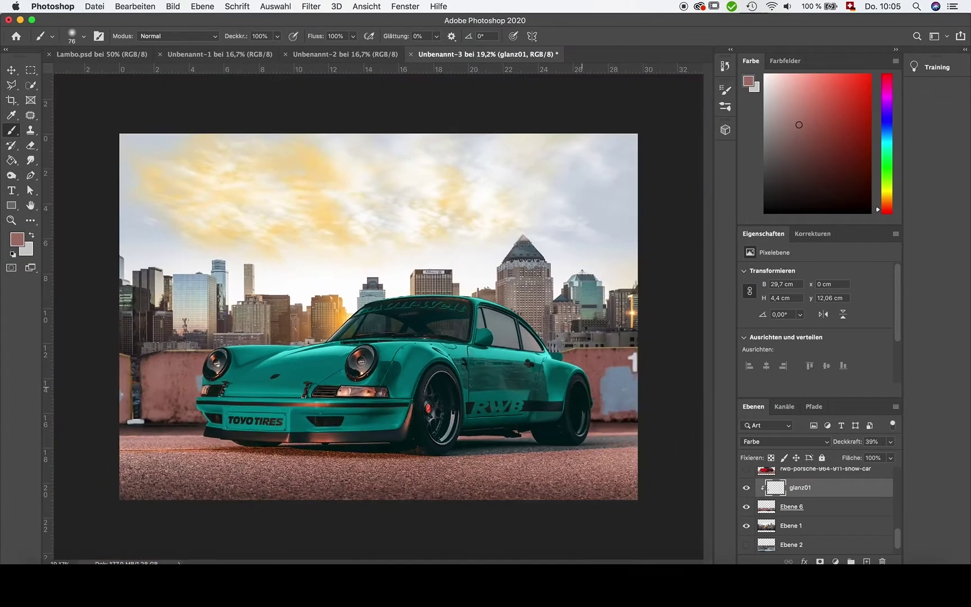
pyautogui.scroll(5, 799, 516)
# Select Ebene 18 and add a new layer named 'Glanz' above it.
pyautogui.click(798, 496)
pyautogui.click(202, 6)
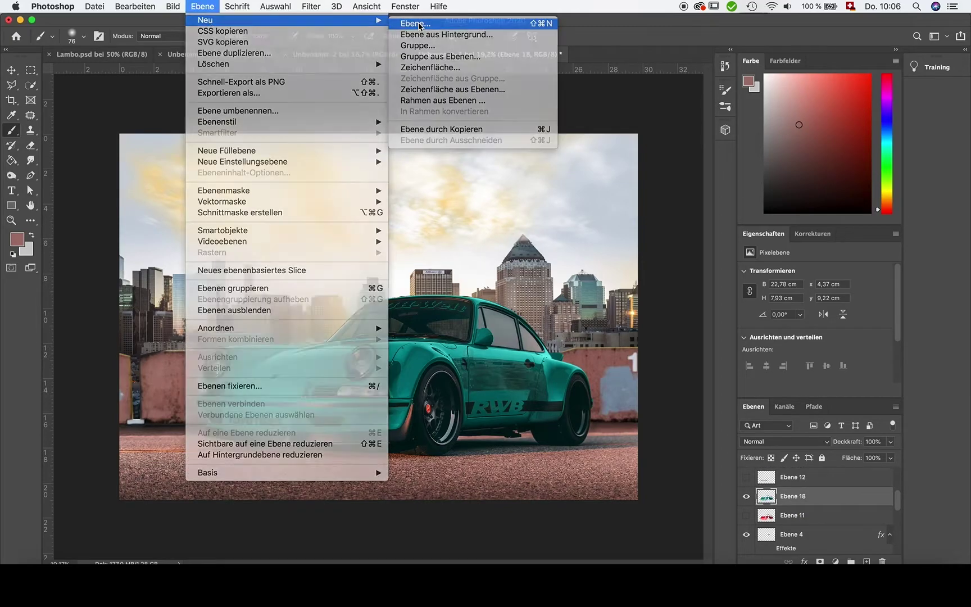
pyautogui.click(415, 25)
pyautogui.write('Glanz')
pyautogui.press('Return')
# Replace the Glanz layer with a Porscheglanz layer clipped to Ebene 18.
pyautogui.hotkey('ctrl', 'z')
pyautogui.click(202, 6)
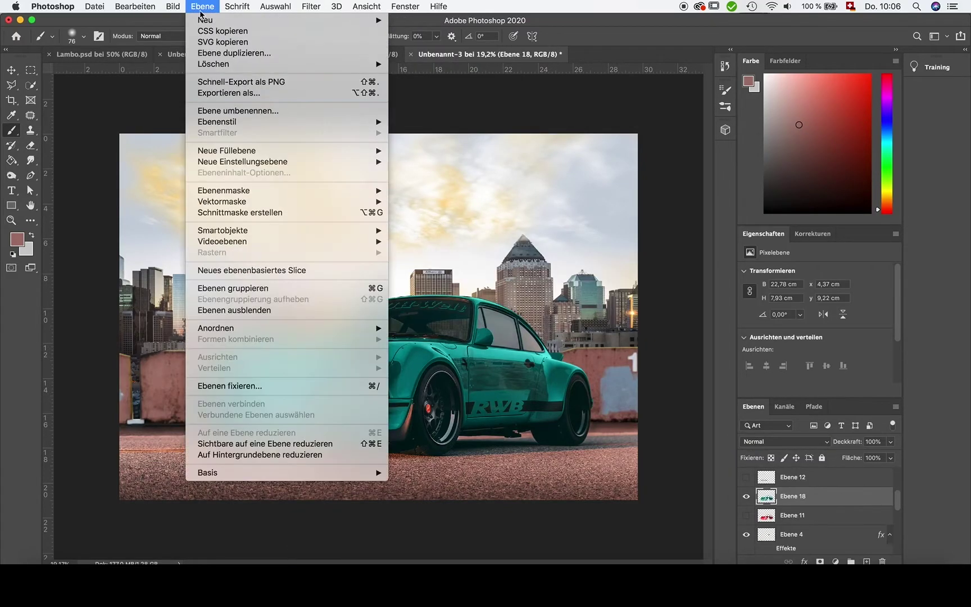
pyautogui.click(415, 20)
pyautogui.write('Porscheglanz')
pyautogui.click(312, 259)
pyautogui.click(416, 290)
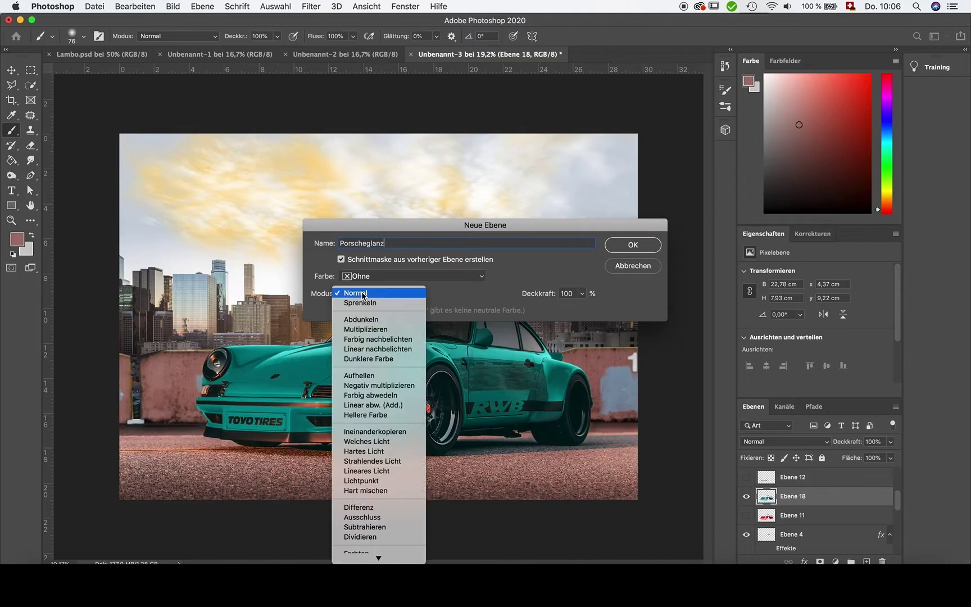
pyautogui.click(371, 547)
pyautogui.press('Return')
# Paint an orange glow, sampled from the sky, along the hood edge.
pyautogui.keyDown('alt'); pyautogui.click(288, 216); pyautogui.keyUp('alt')
pyautogui.scroll(5, 182, 380)
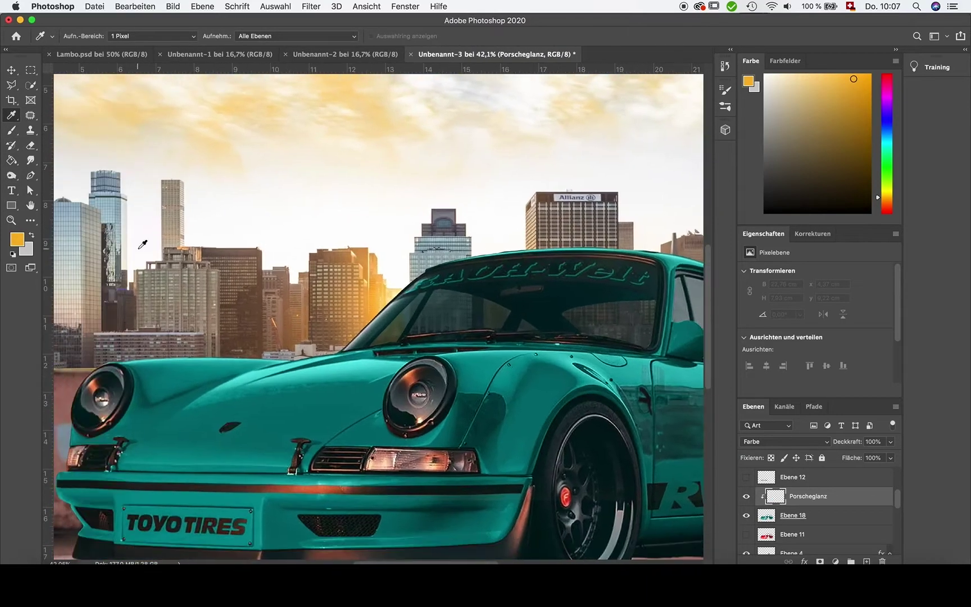
pyautogui.moveTo(59, 369); pyautogui.dragTo(398, 357)
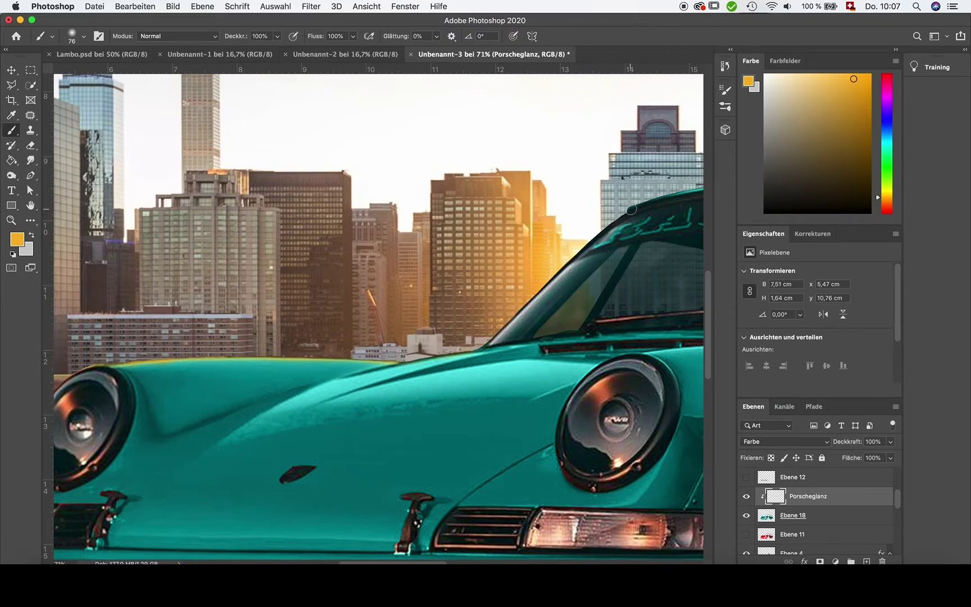
pyautogui.hscroll(10, 503, 324)
pyautogui.scroll(2, 326, 217)
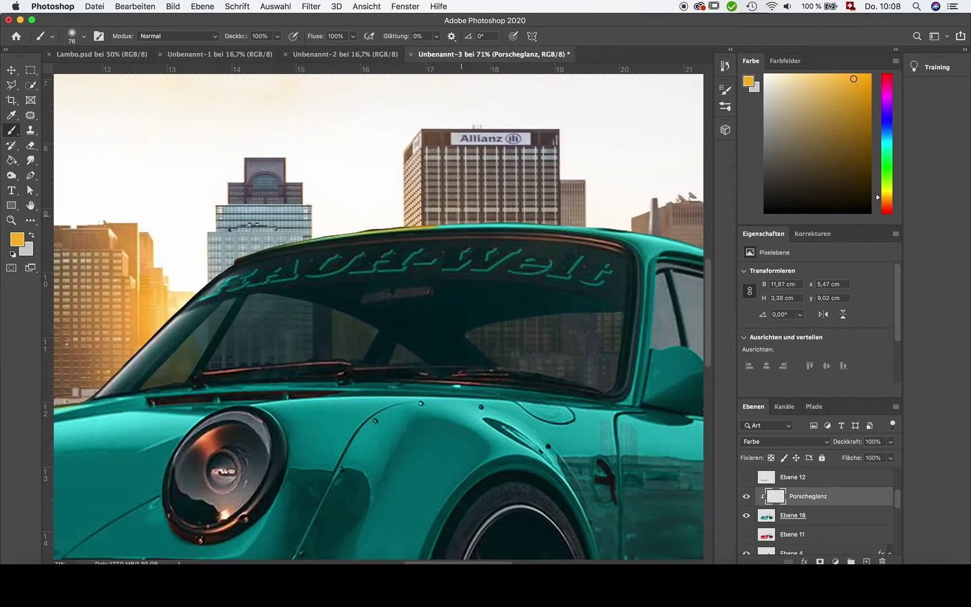
pyautogui.scroll(-3, 460, 217)
pyautogui.scroll(-3, 628, 258)
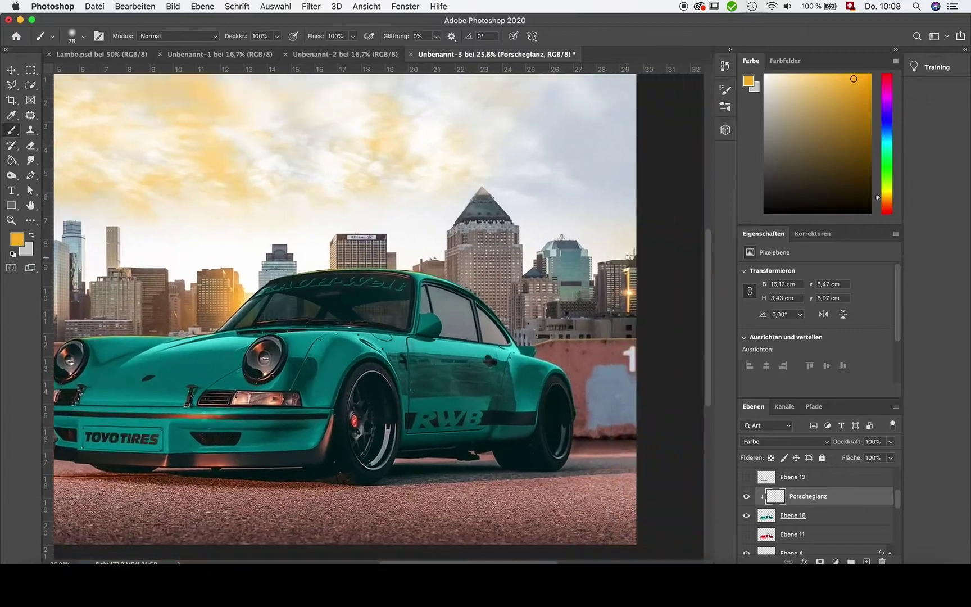
pyautogui.hscroll(-5, 450, 389)
pyautogui.scroll(-1, 449, 389)
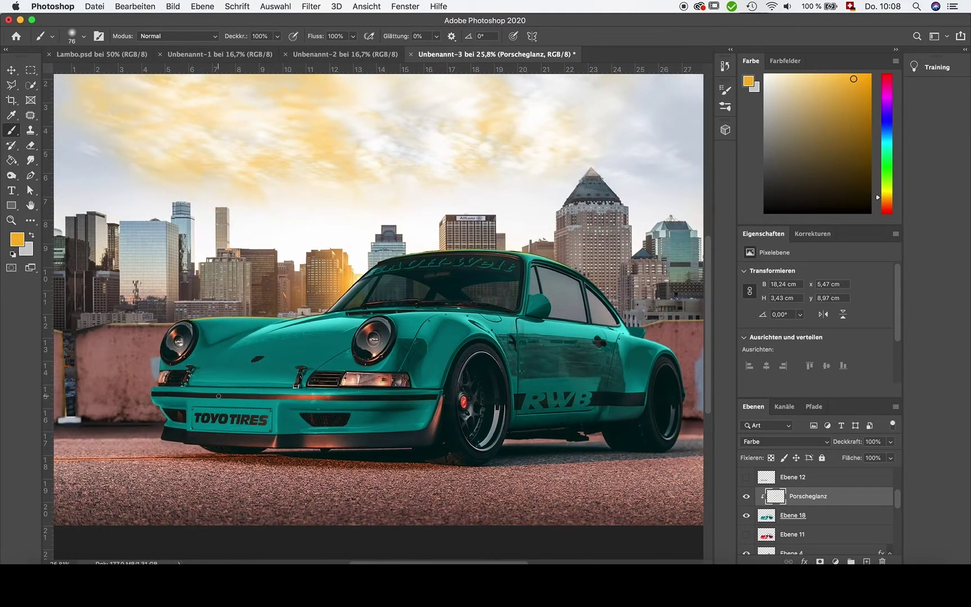
pyautogui.scroll(-2, 402, 253)
pyautogui.scroll(-1, 403, 253)
pyautogui.scroll(4, 403, 253)
pyautogui.scroll(3, 403, 252)
# Pick the eraser, select the car photo layer Ebene 3, and hide the browser window.
pyautogui.press('e')
pyautogui.click(84, 36)
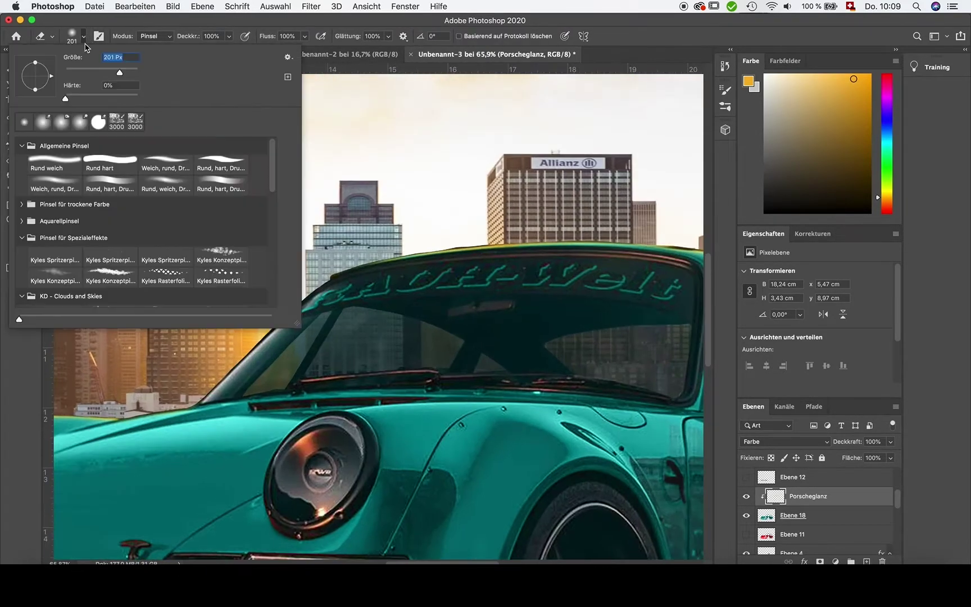
pyautogui.click(453, 229)
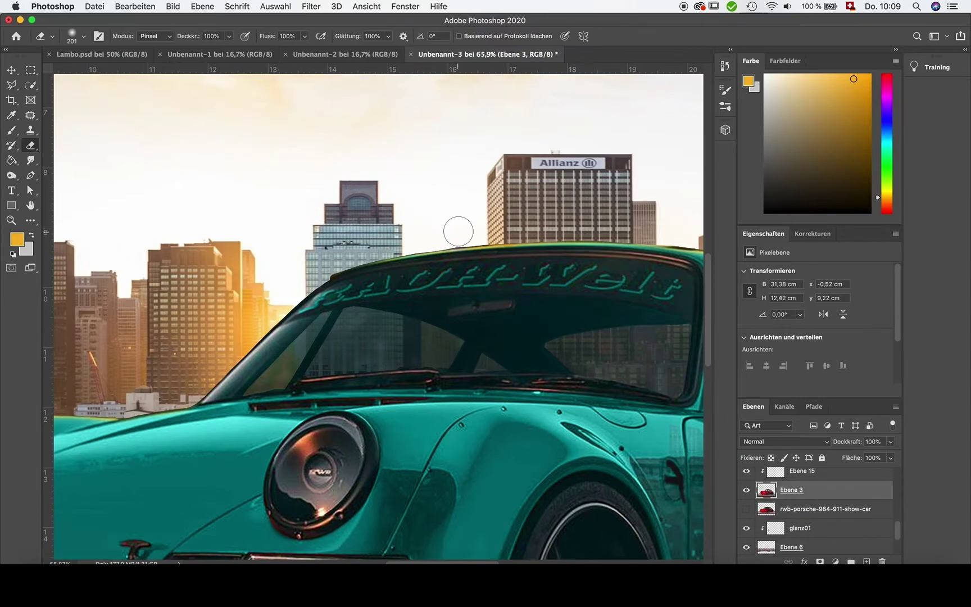
pyautogui.scroll(-3, 453, 228)
pyautogui.scroll(-2, 453, 227)
pyautogui.press('super+Tab')
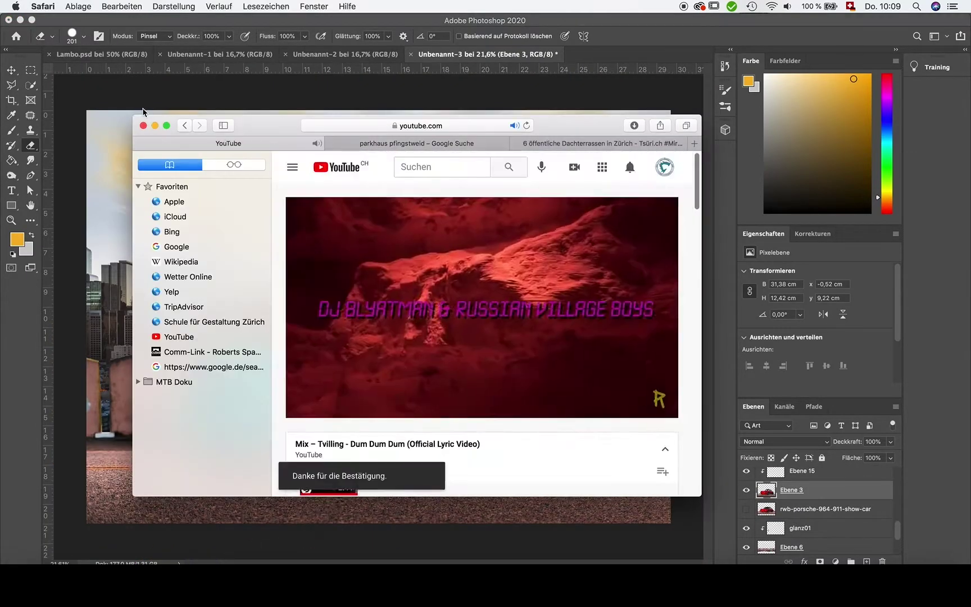
pyautogui.press('super+m')
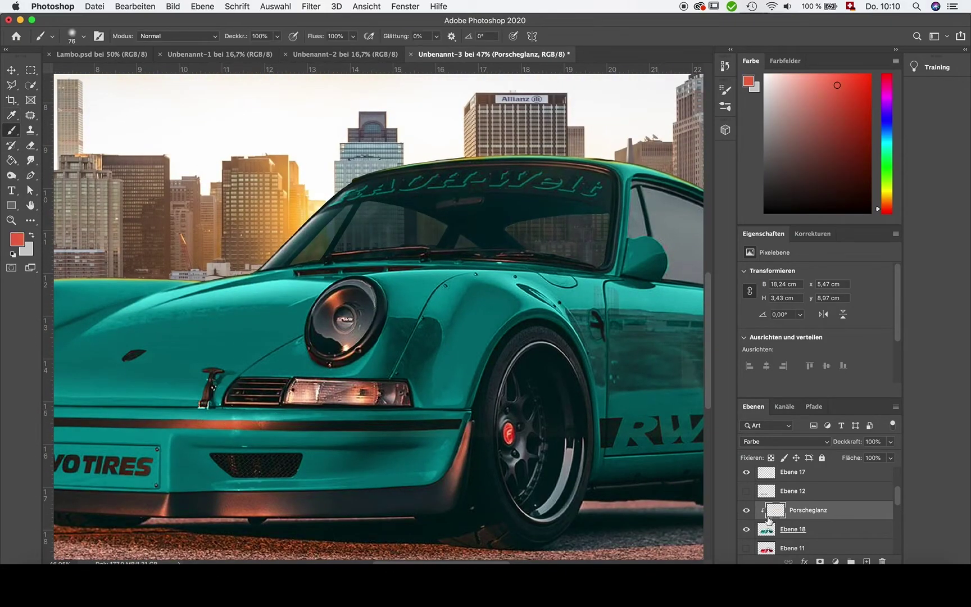
# Create Ebene 19 as a clipped layer in Farbe blend mode.
pyautogui.click(793, 529)
pyautogui.click(202, 7)
pyautogui.click(416, 24)
pyautogui.click(369, 290)
pyautogui.click(370, 475)
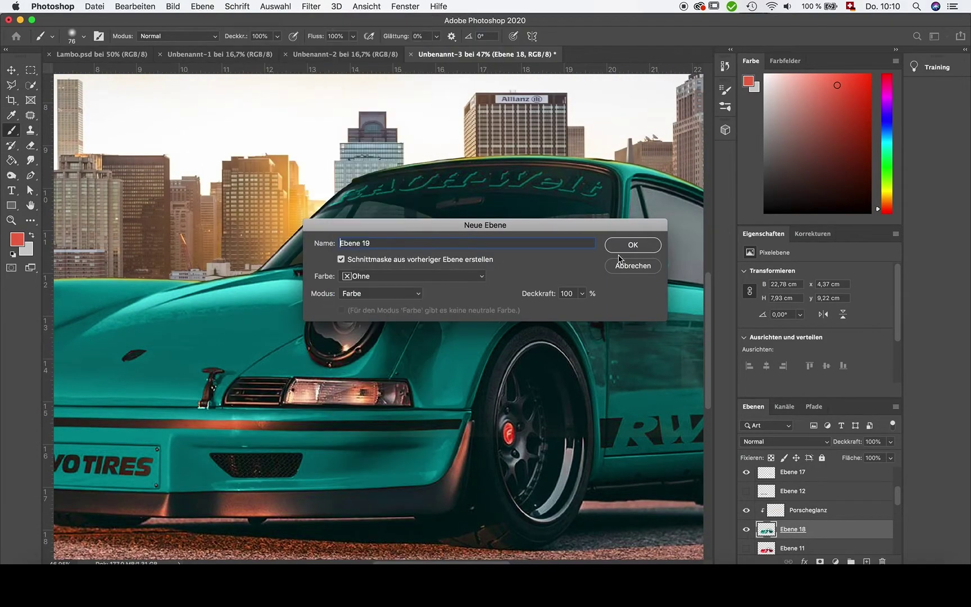
pyautogui.click(633, 245)
# Paint a red glow over the front bumper stripe with a brush of about 102 px.
pyautogui.moveTo(195, 419); pyautogui.dragTo(248, 436)
pyautogui.click(84, 36)
pyautogui.moveTo(95, 69); pyautogui.dragTo(104, 72)
pyautogui.click(214, 441)
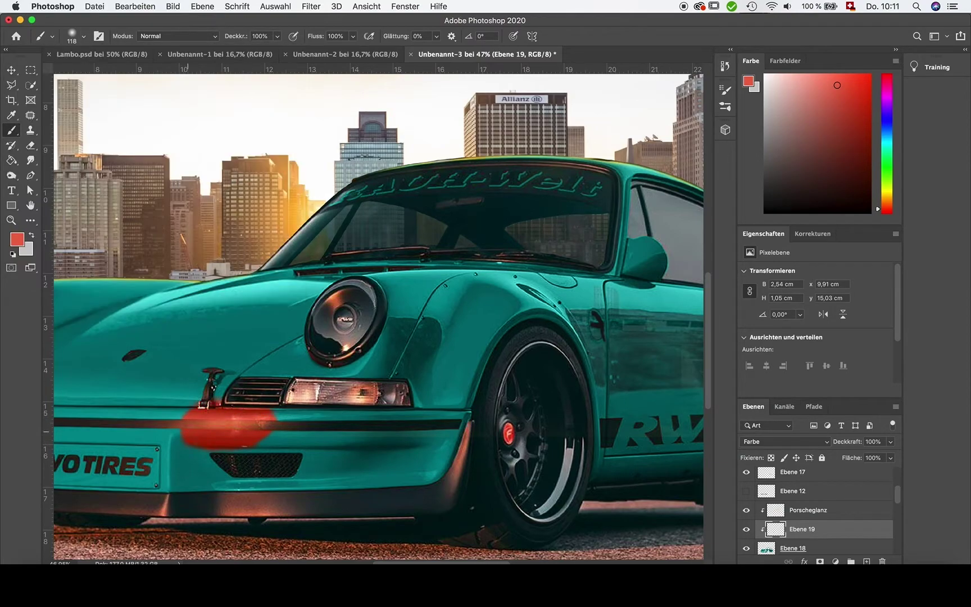
# Soften the red glow with the eraser and lower Ebene 19 to 49% opacity.
pyautogui.press('e')
pyautogui.rightClick(205, 387)
pyautogui.press('Return')
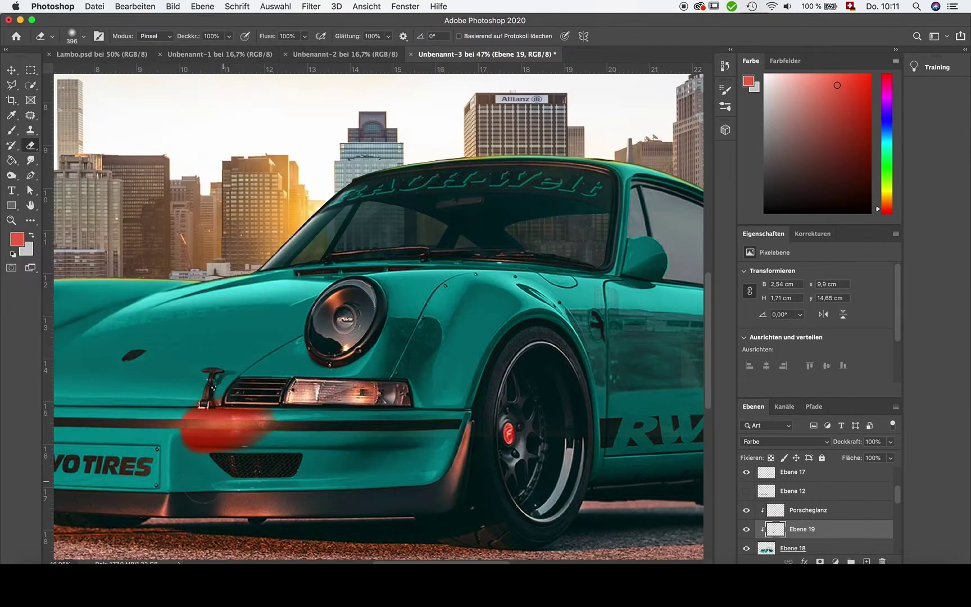
pyautogui.moveTo(890, 441); pyautogui.dragTo(863, 461)
pyautogui.scroll(-5, 379, 314)
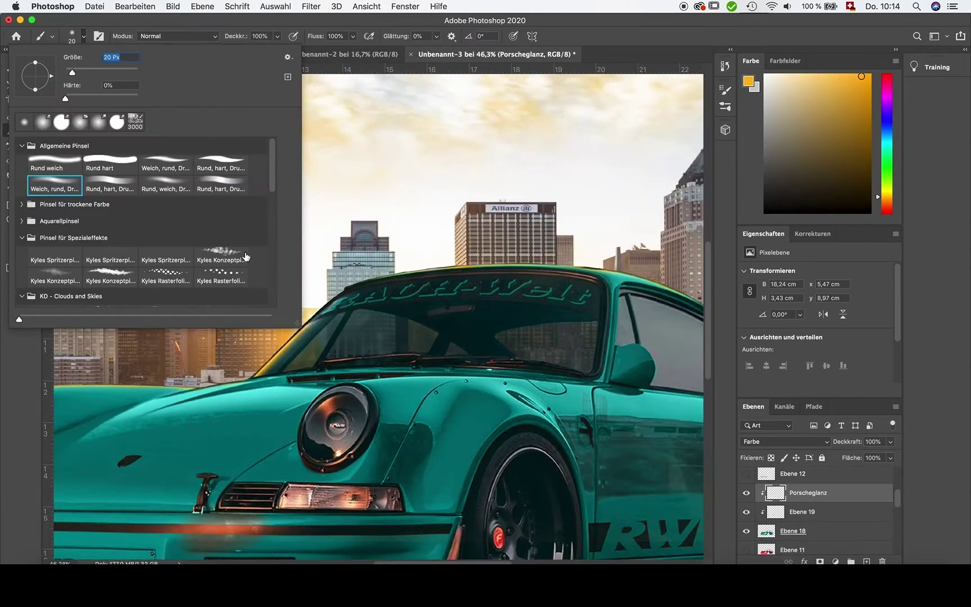
pyautogui.press('Return')
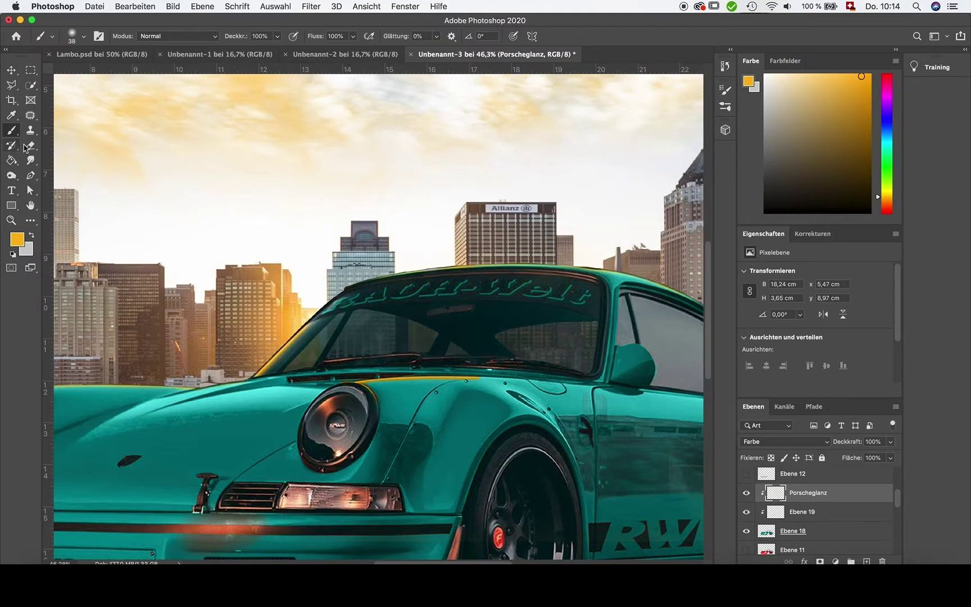
pyautogui.click(27, 146)
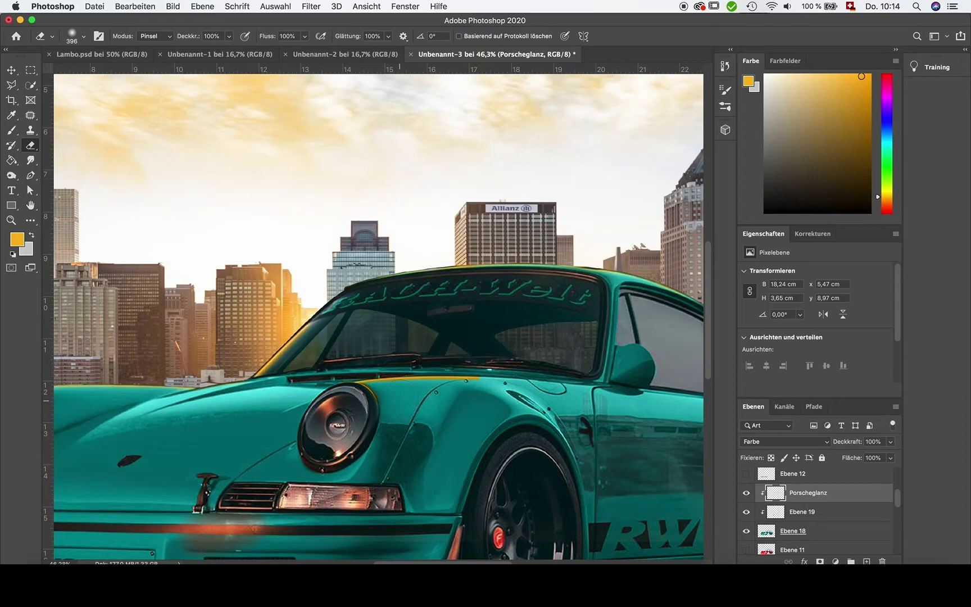
pyautogui.scroll(5, 478, 472)
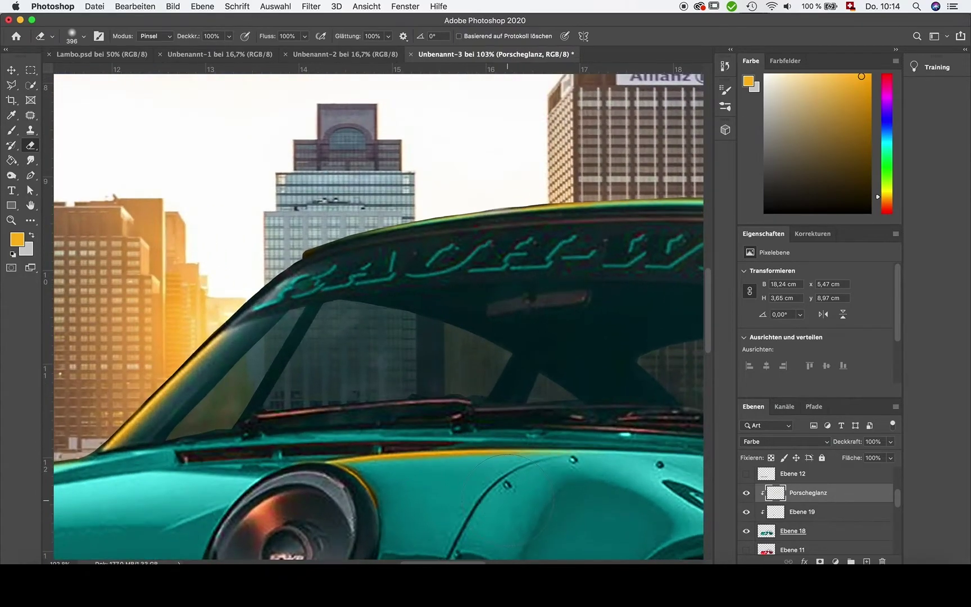
pyautogui.scroll(-5, 444, 472)
pyautogui.scroll(-2, 442, 483)
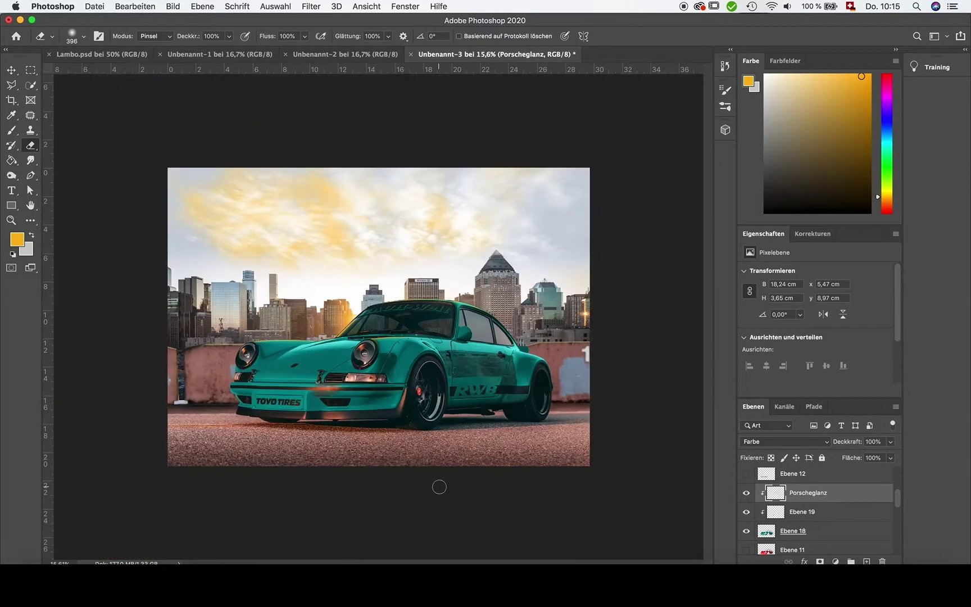
pyautogui.scroll(2, 441, 486)
pyautogui.press('b')
pyautogui.scroll(5, 382, 319)
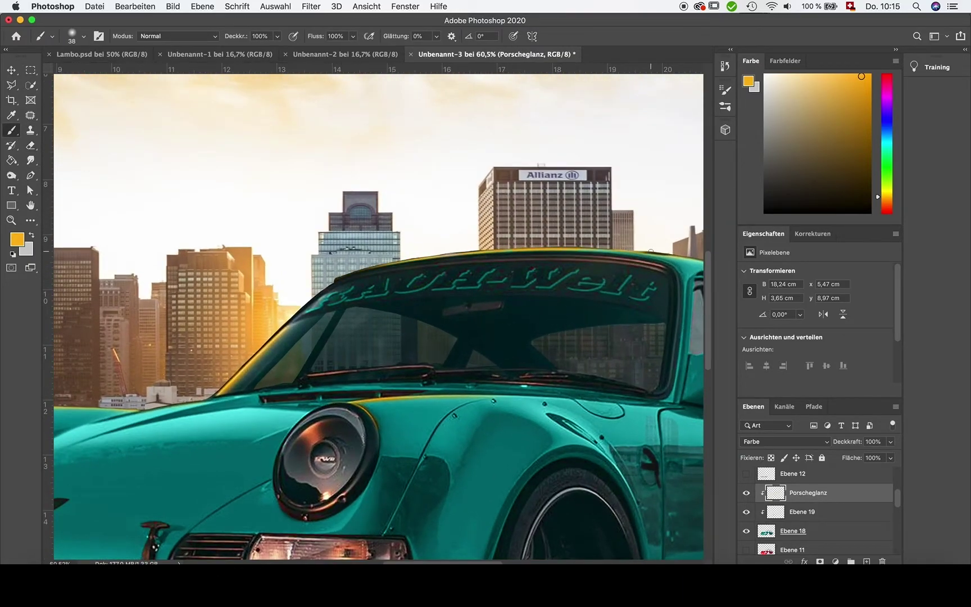
pyautogui.hscroll(4, 378, 317)
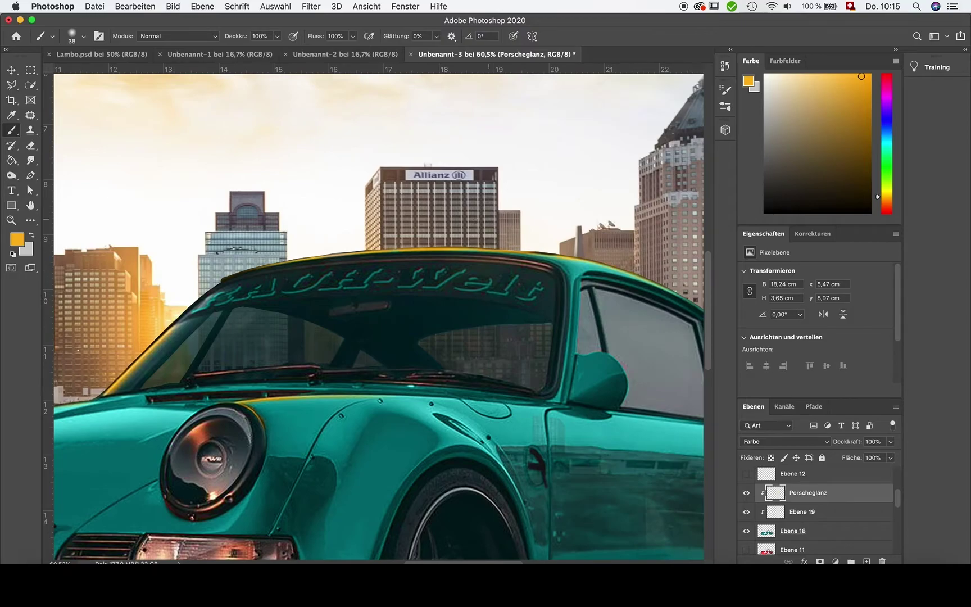
pyautogui.scroll(-3, 555, 253)
pyautogui.scroll(-3, 555, 253)
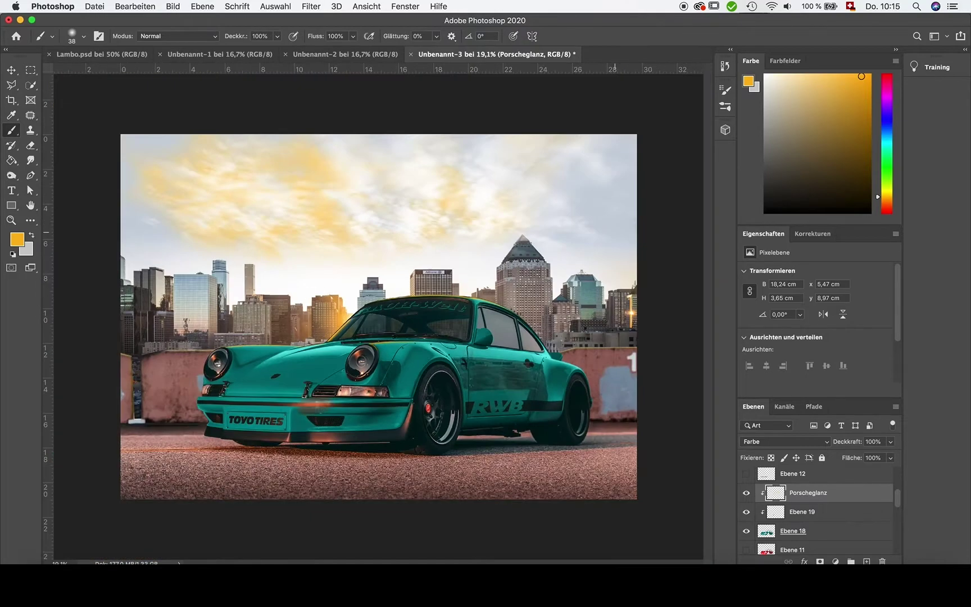
pyautogui.scroll(4, 383, 317)
pyautogui.hscroll(-4, 384, 317)
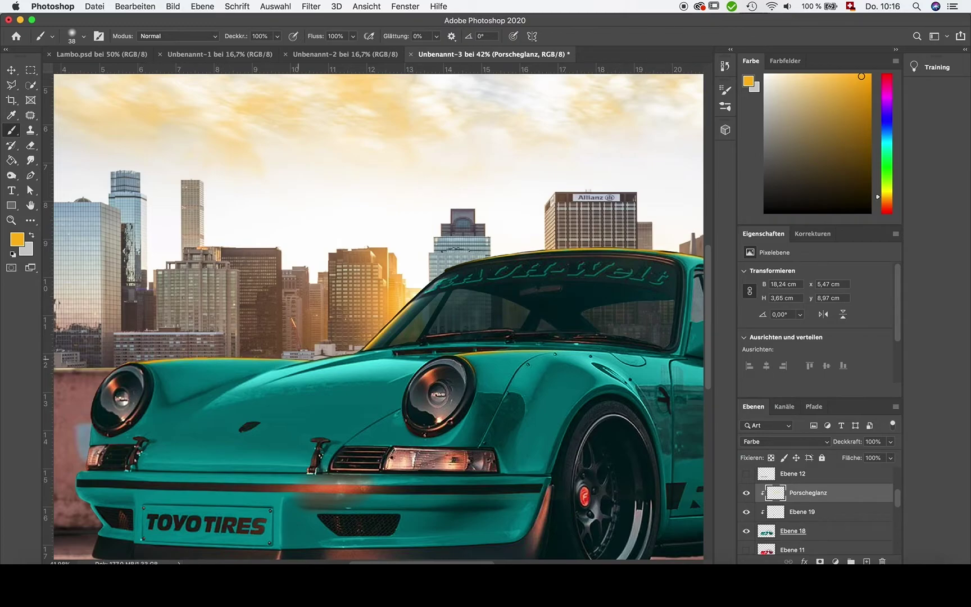
pyautogui.scroll(-3, 378, 317)
pyautogui.scroll(-2, 379, 317)
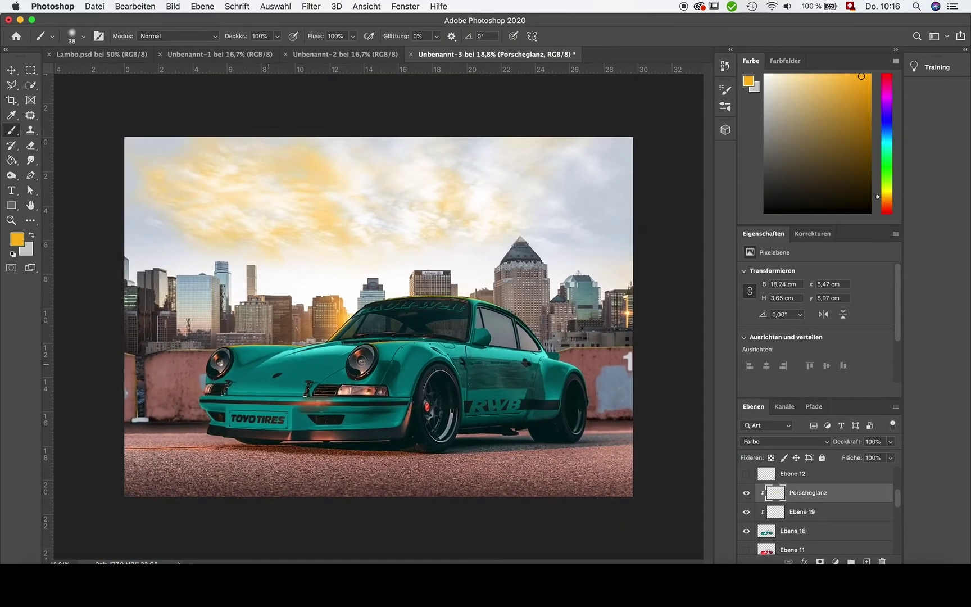
pyautogui.scroll(2, 378, 317)
pyautogui.scroll(1, 378, 317)
pyautogui.scroll(-3, 379, 317)
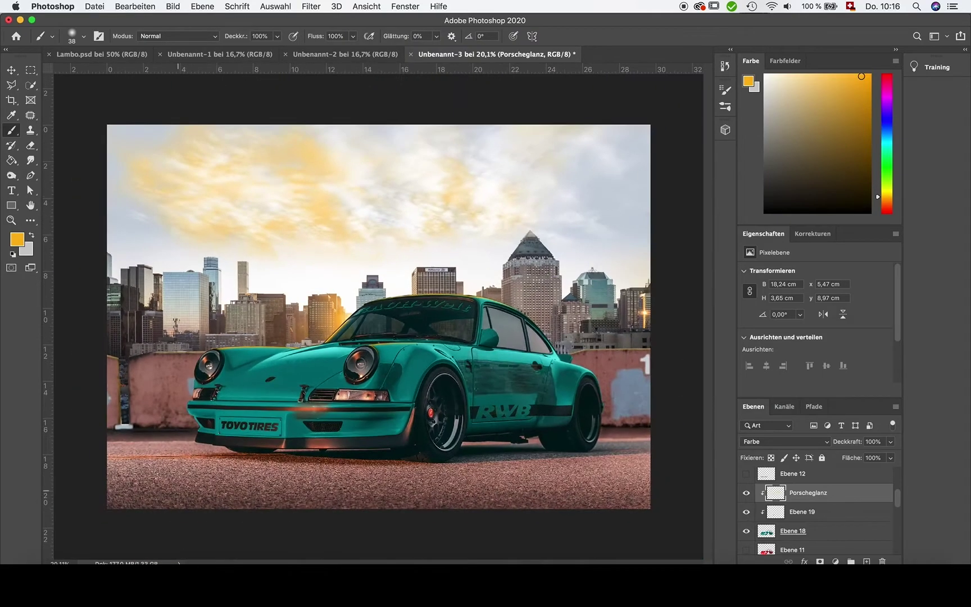
pyautogui.scroll(1, 381, 317)
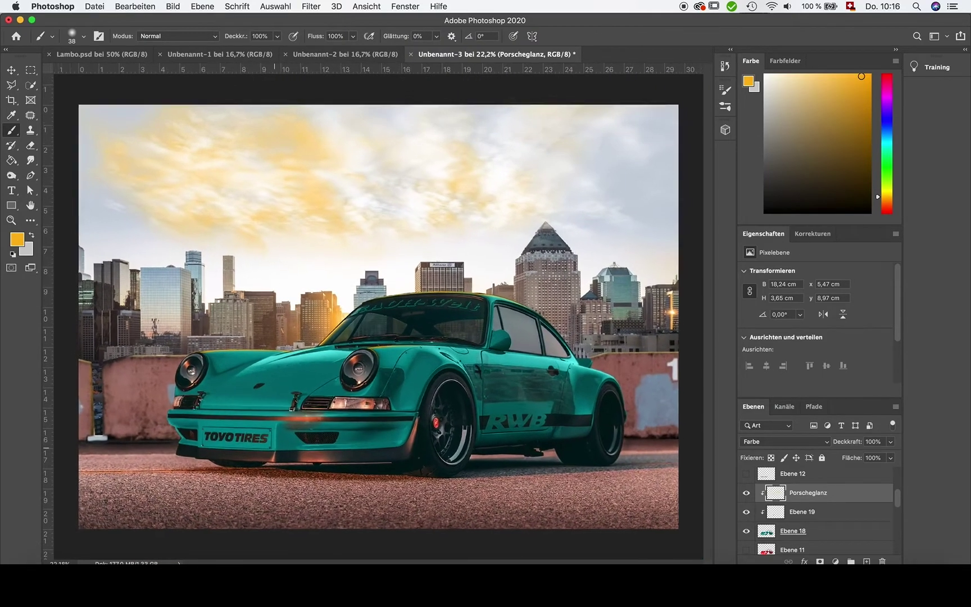
pyautogui.scroll(1, 381, 317)
pyautogui.scroll(3, 379, 317)
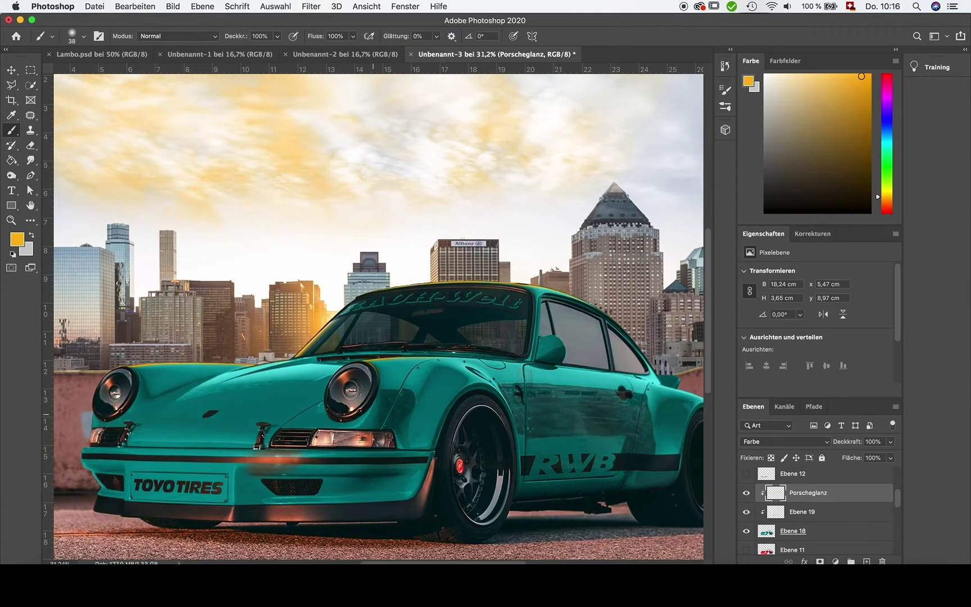
pyautogui.scroll(2, 702, 264)
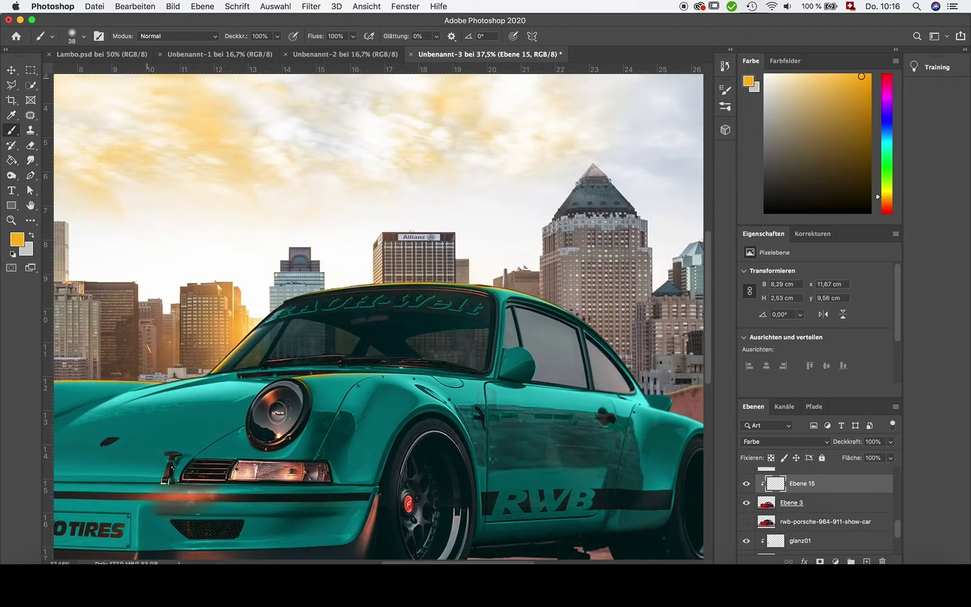
# Erase the stray orange from the windows and windshield using a 3560 px eraser.
pyautogui.click(84, 38)
pyautogui.click(535, 317)
pyautogui.press('e')
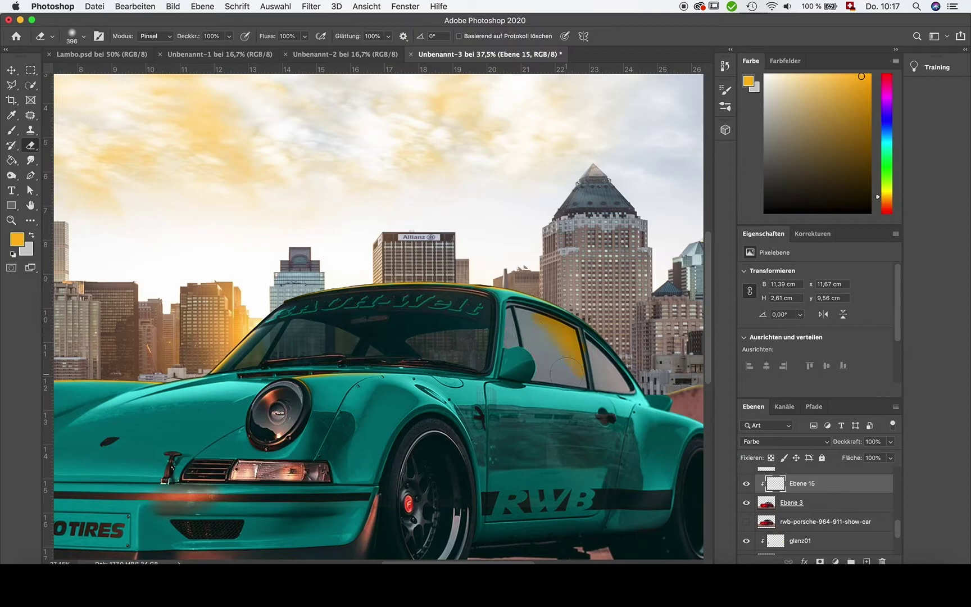
pyautogui.click(84, 36)
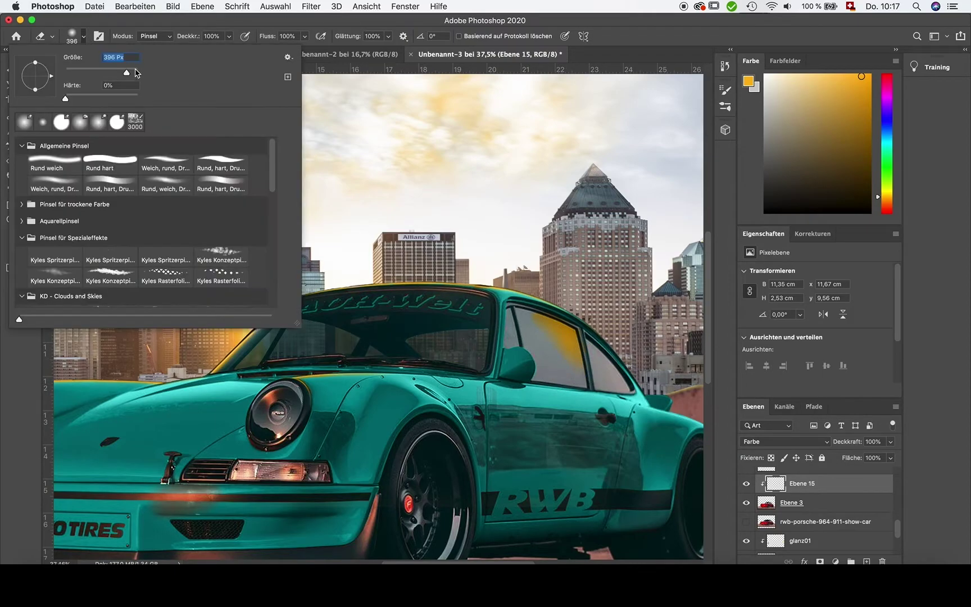
pyautogui.moveTo(45, 57); pyautogui.dragTo(124, 56)
pyautogui.press('Return')
pyautogui.click(471, 438)
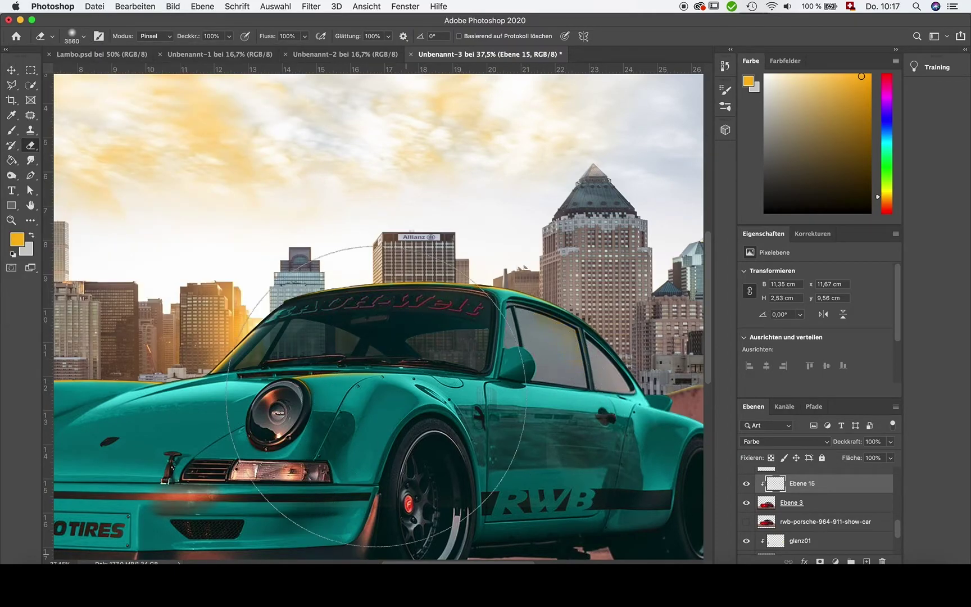
pyautogui.scroll(-5, 152, 258)
# Make the Ebene 3 car layer active with the Dodge tool sized to 2120 px.
pyautogui.press('v')
pyautogui.scroll(2, 373, 321)
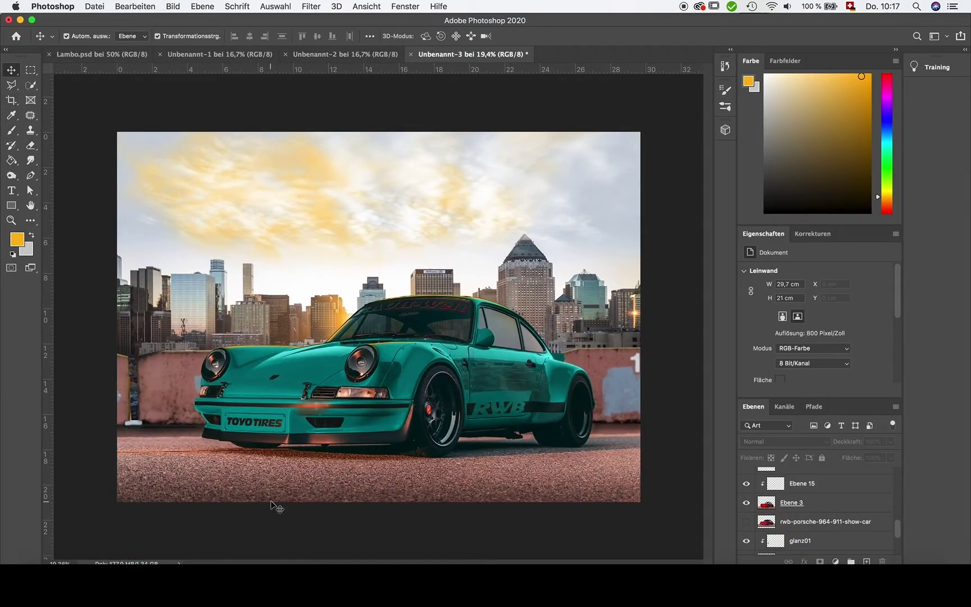
pyautogui.press('o')
pyautogui.click(815, 502)
pyautogui.click(83, 36)
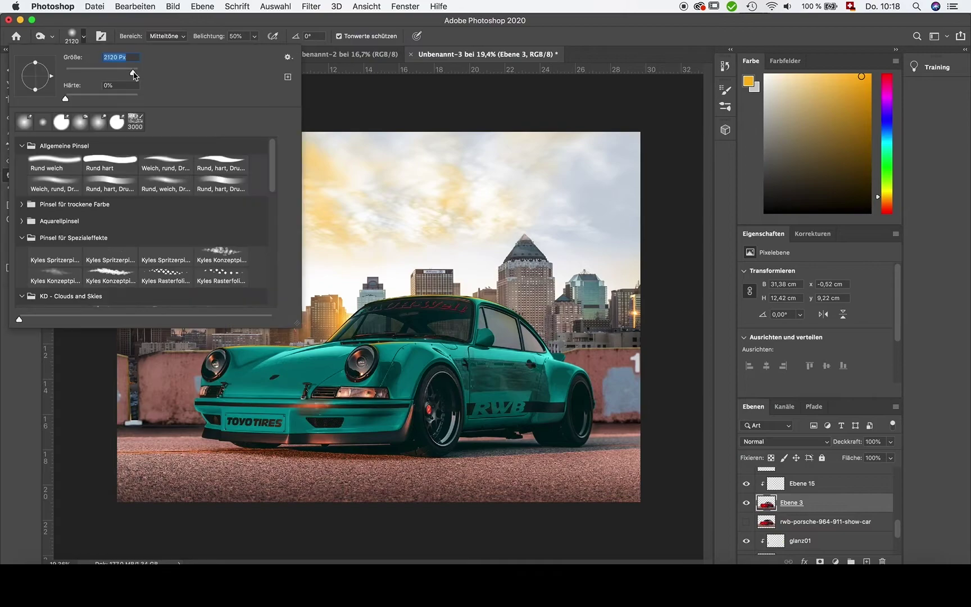
pyautogui.click(125, 530)
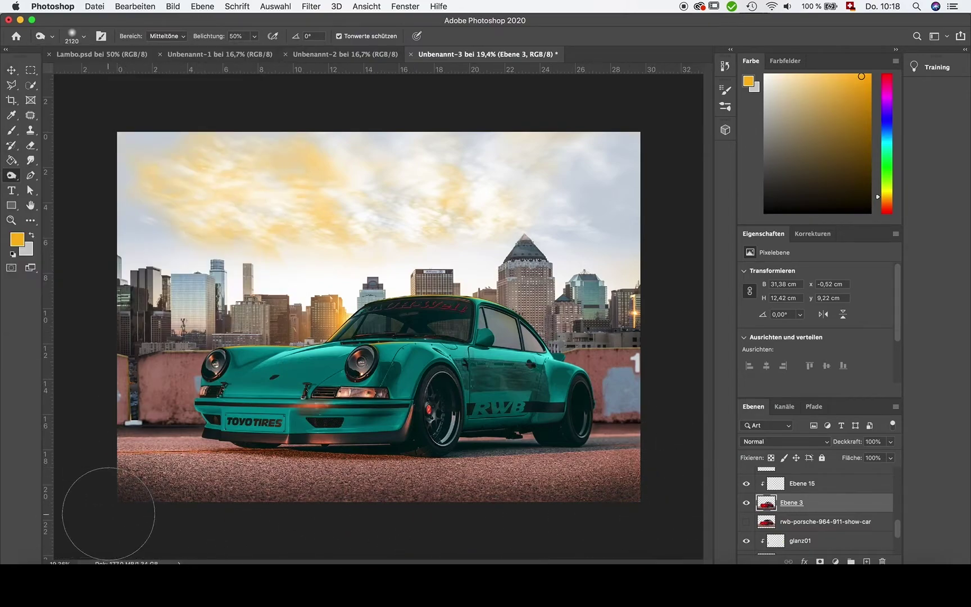
pyautogui.scroll(1, 835, 512)
pyautogui.scroll(1, 835, 512)
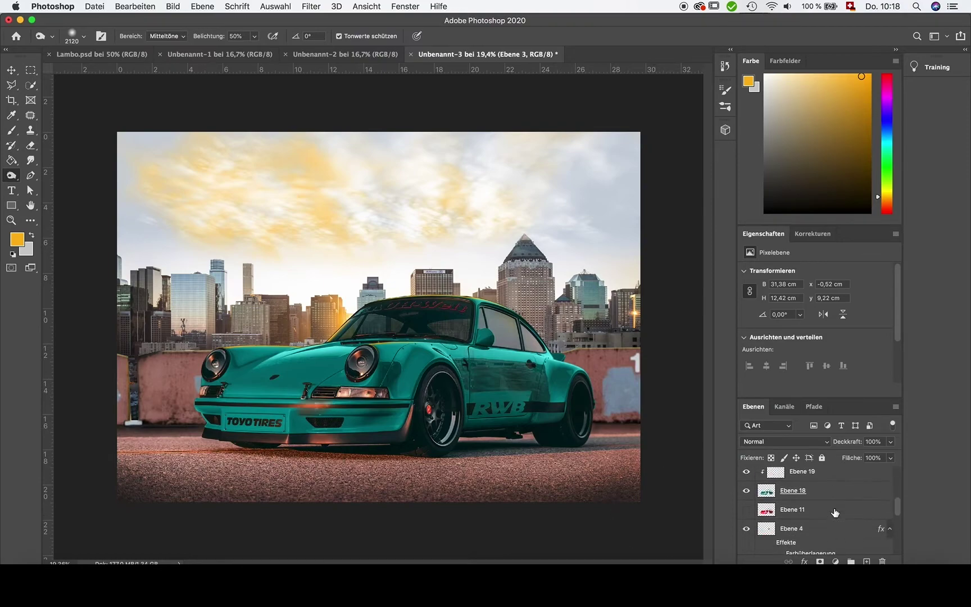
pyautogui.scroll(1, 835, 512)
pyautogui.scroll(2, 835, 513)
pyautogui.scroll(2, 817, 533)
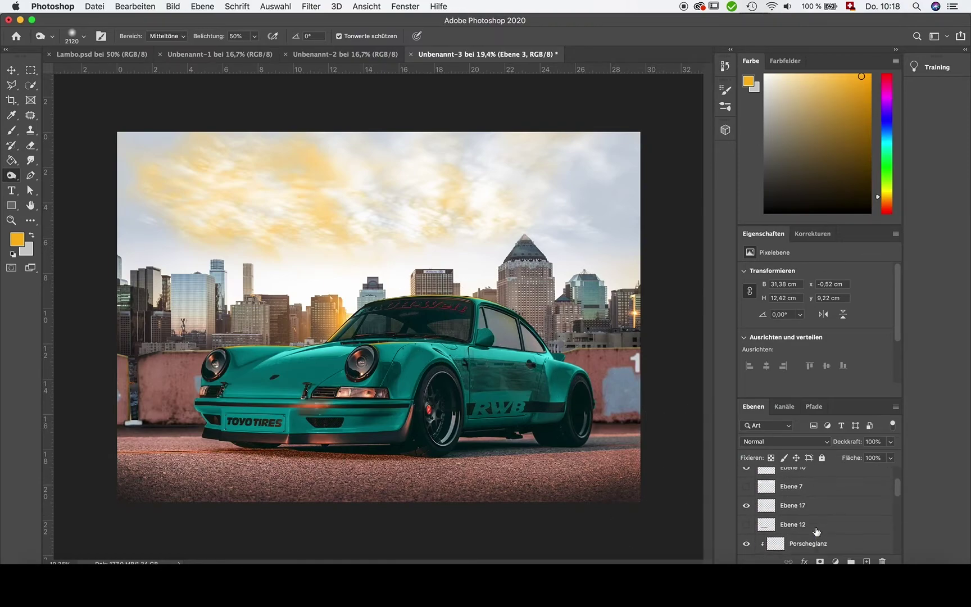
pyautogui.scroll(2, 786, 522)
pyautogui.scroll(-2, 758, 525)
pyautogui.scroll(-2, 753, 520)
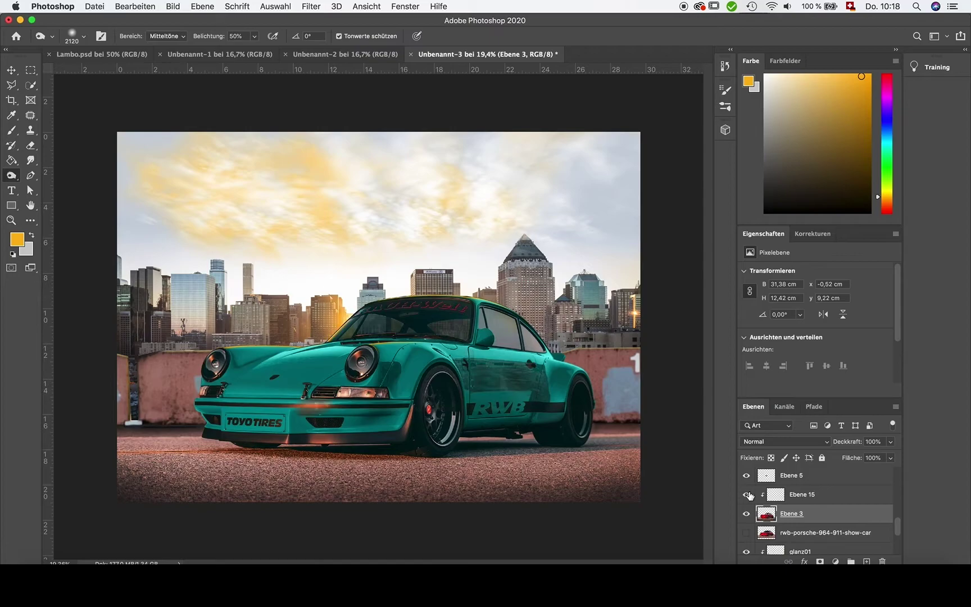
pyautogui.keyDown('alt'); pyautogui.scroll(2, 371, 317); pyautogui.keyUp('alt')
pyautogui.keyDown('alt'); pyautogui.scroll(4, 371, 317); pyautogui.keyUp('alt')
# Sample the car's teal paint and brush it over the windshield banner lettering on Ebene 15.
pyautogui.press('b')
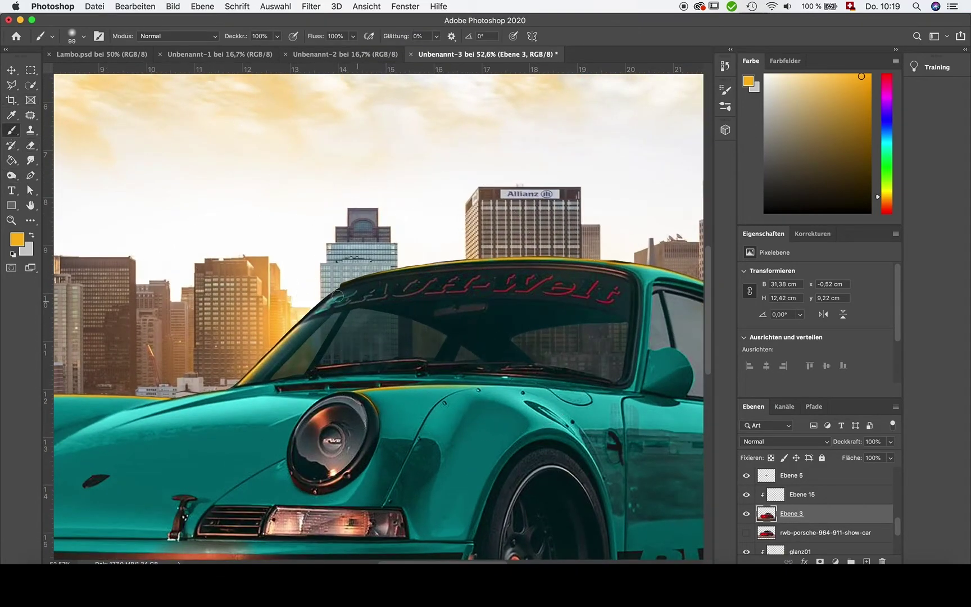
pyautogui.keyDown('alt'); pyautogui.click(334, 300); pyautogui.keyUp('alt')
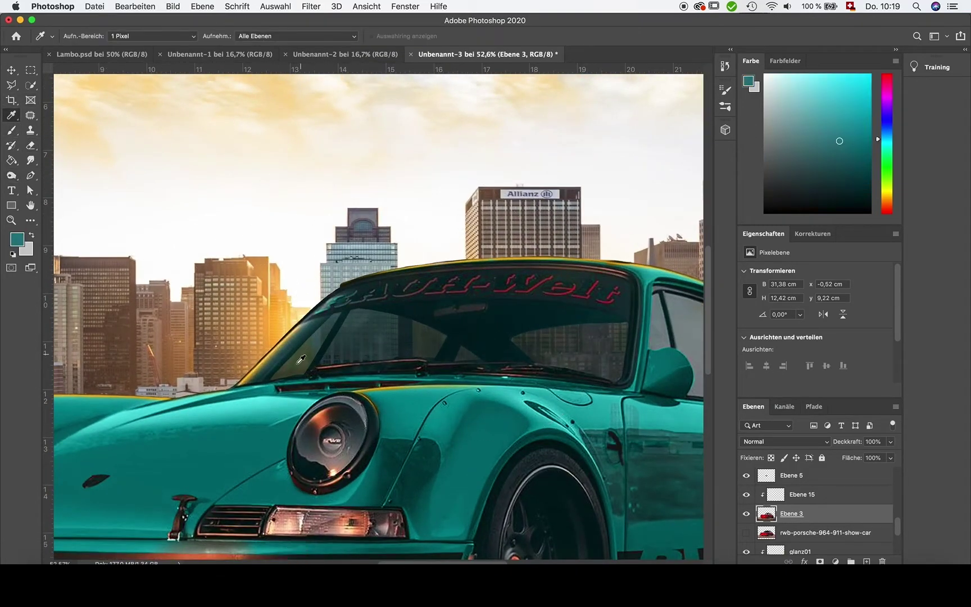
pyautogui.keyDown('super'); pyautogui.click(373, 302); pyautogui.keyUp('super')
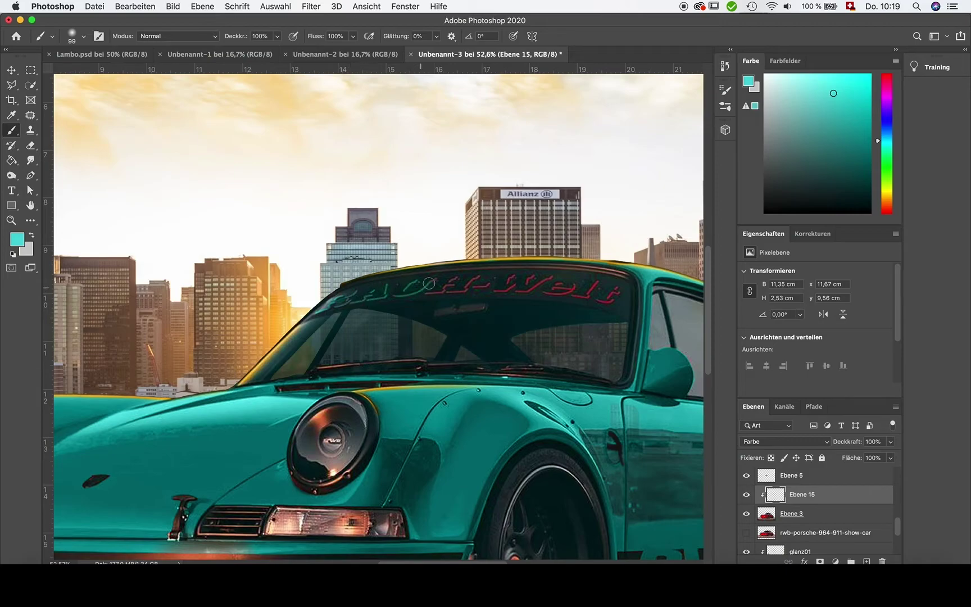
pyautogui.moveTo(428, 284); pyautogui.dragTo(546, 288)
pyautogui.scroll(-5, 617, 296)
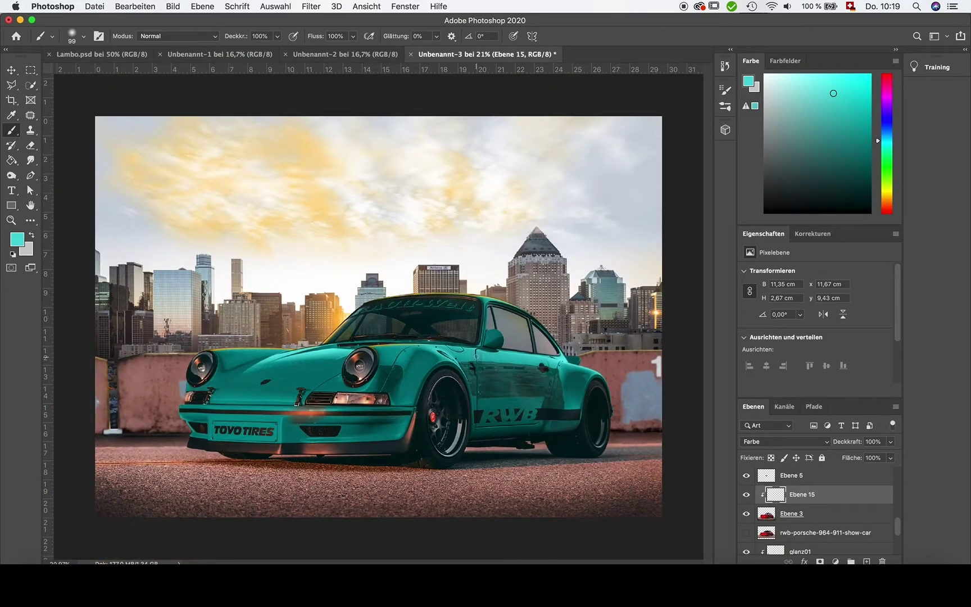